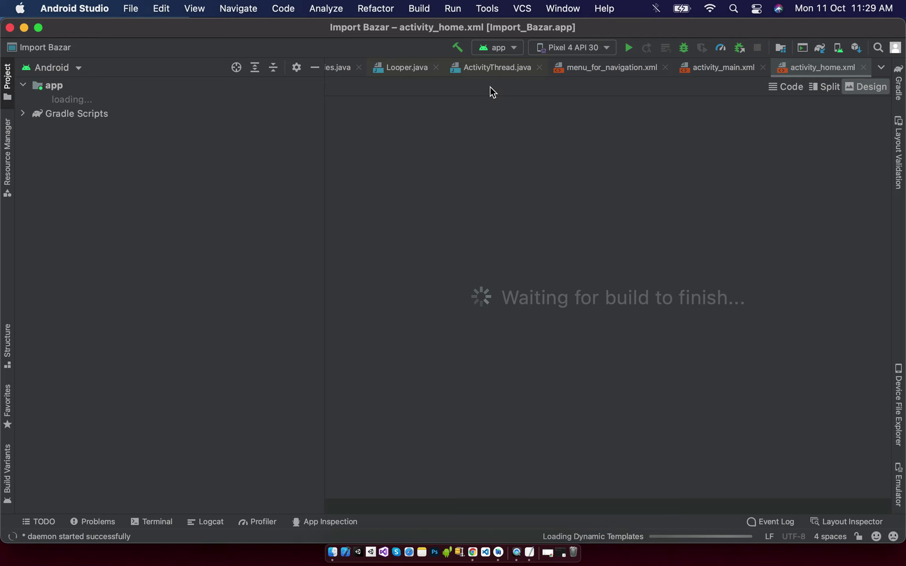
Start a signed Android App Bundle for Import_Bazar.app and begin creating a new key store.
{"action": "left_click", "coordinate": [426, 5]}
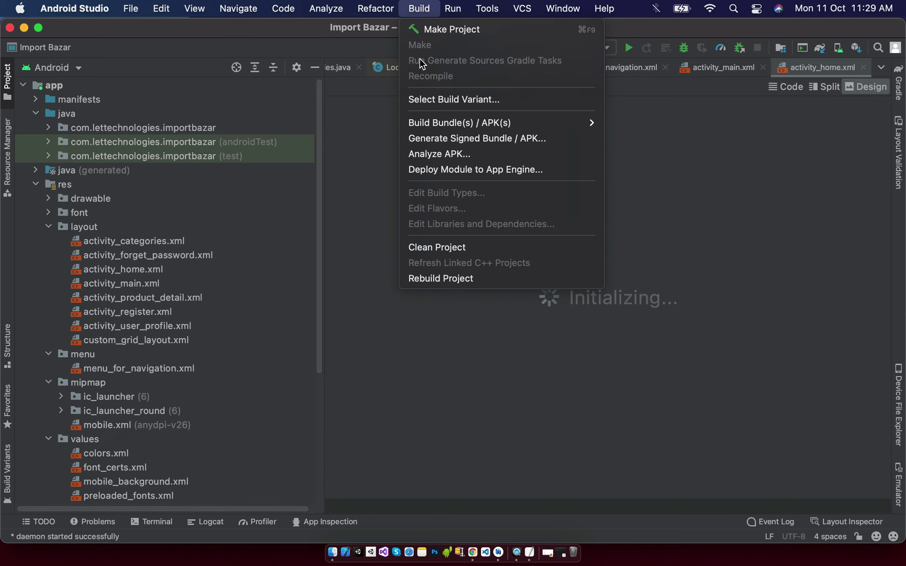
{"action": "left_click", "coordinate": [539, 140]}
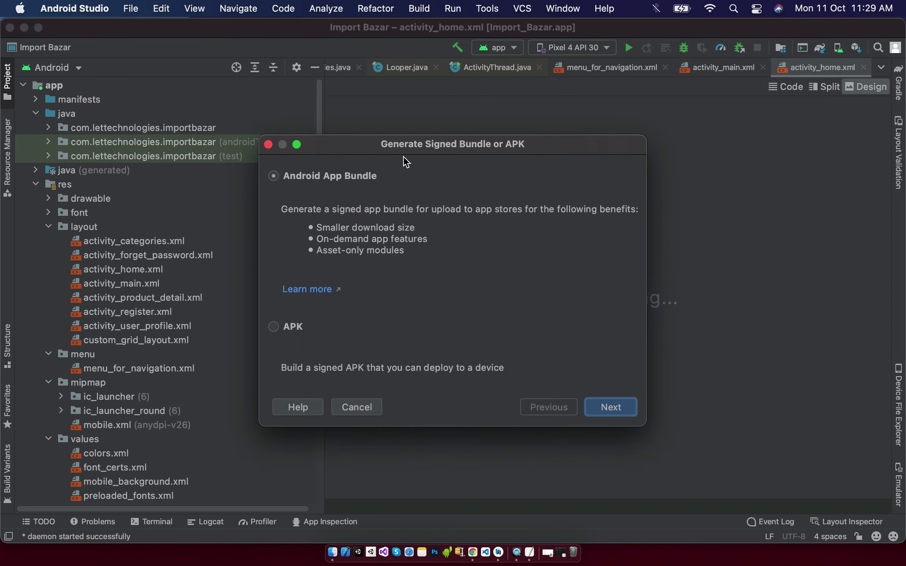
{"action": "left_click", "coordinate": [368, 176]}
{"action": "left_click", "coordinate": [596, 405]}
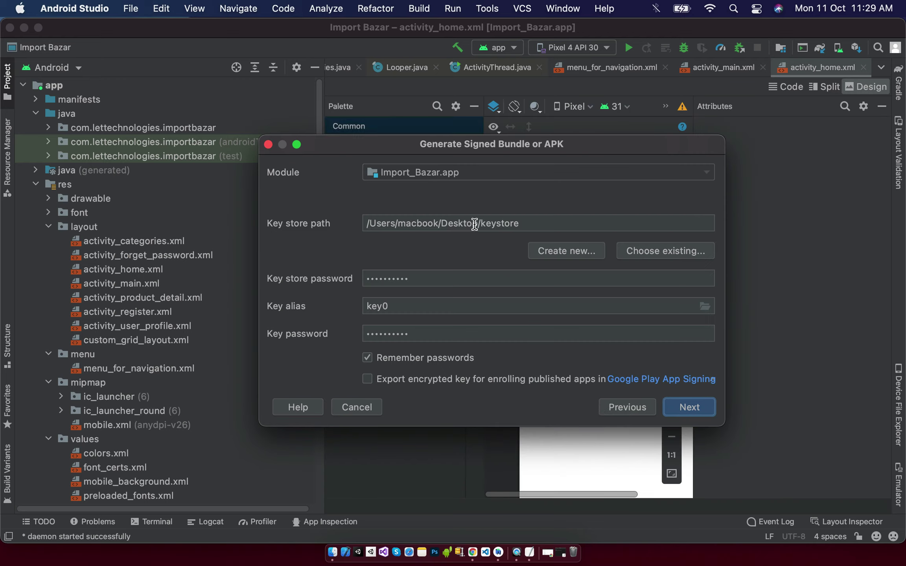
{"action": "left_click", "coordinate": [579, 254]}
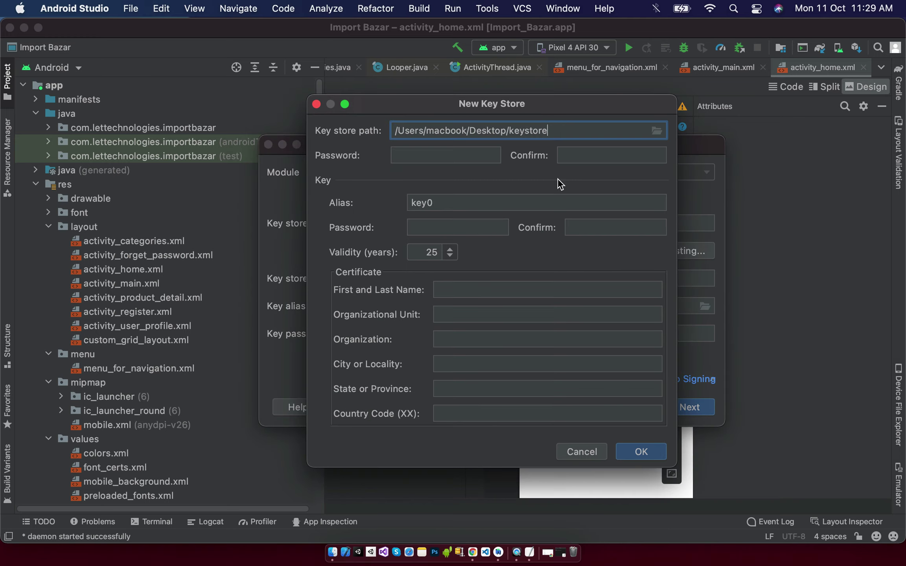
Set the new key store's path to a file named keystore in WorkSpace/ImportBazar.
{"action": "left_click", "coordinate": [659, 130]}
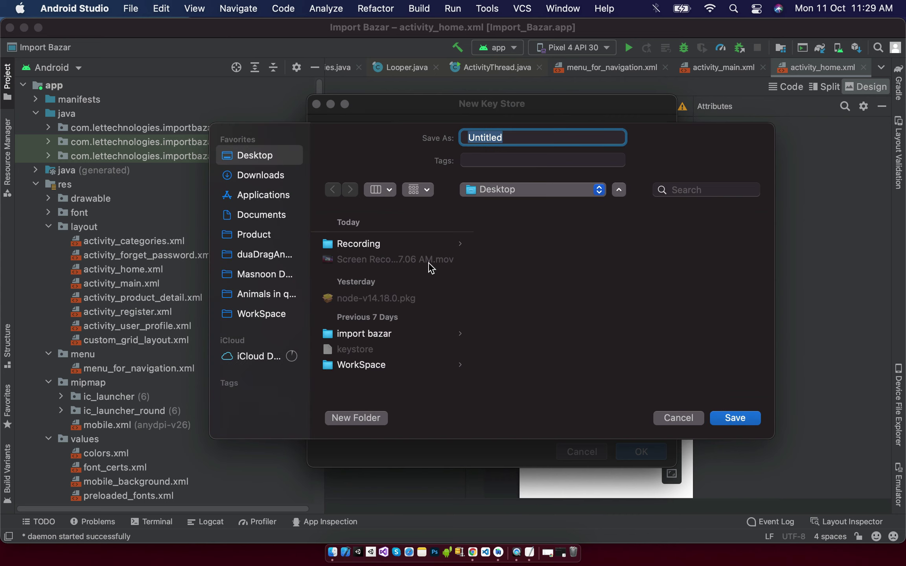
{"action": "left_click", "coordinate": [281, 313]}
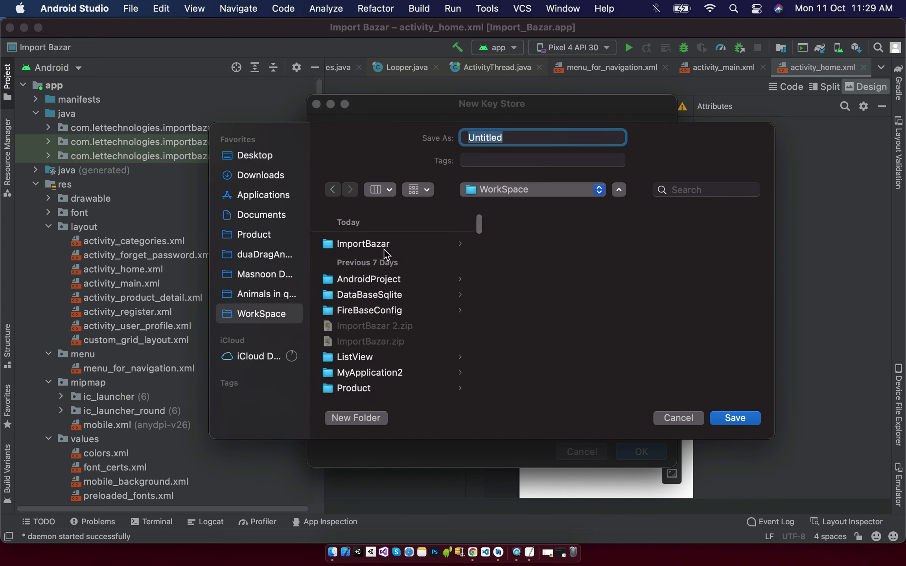
{"action": "left_click", "coordinate": [381, 244]}
{"action": "left_click", "coordinate": [519, 135]}
{"action": "type", "text": "keystore"}
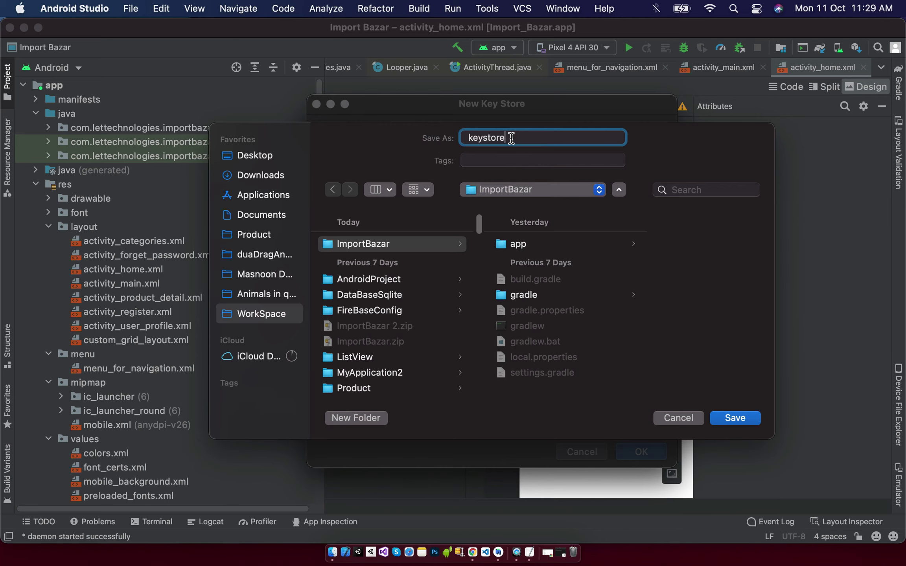
{"action": "left_click", "coordinate": [735, 418]}
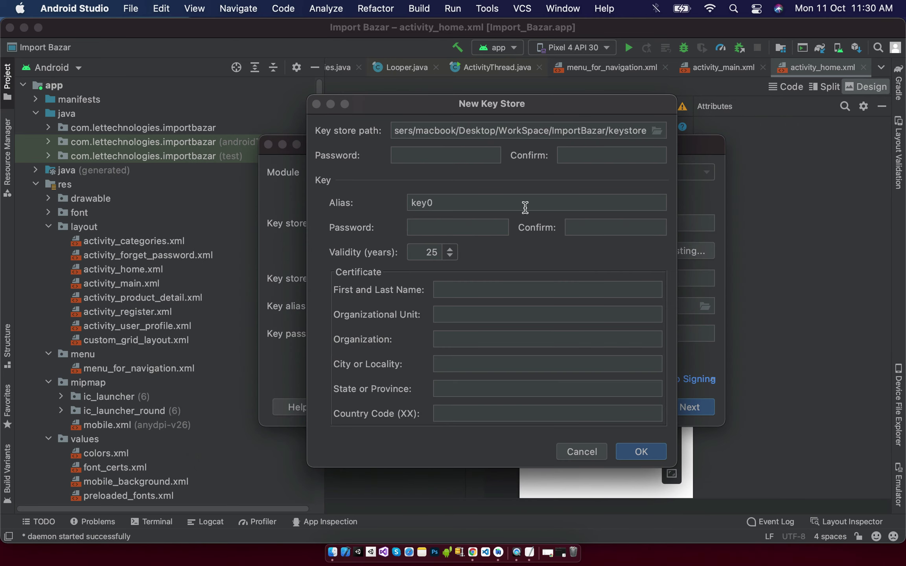
Enter and confirm the key store and key passwords, and set the certificate name to 'import bazar online'.
{"action": "left_click", "coordinate": [453, 150]}
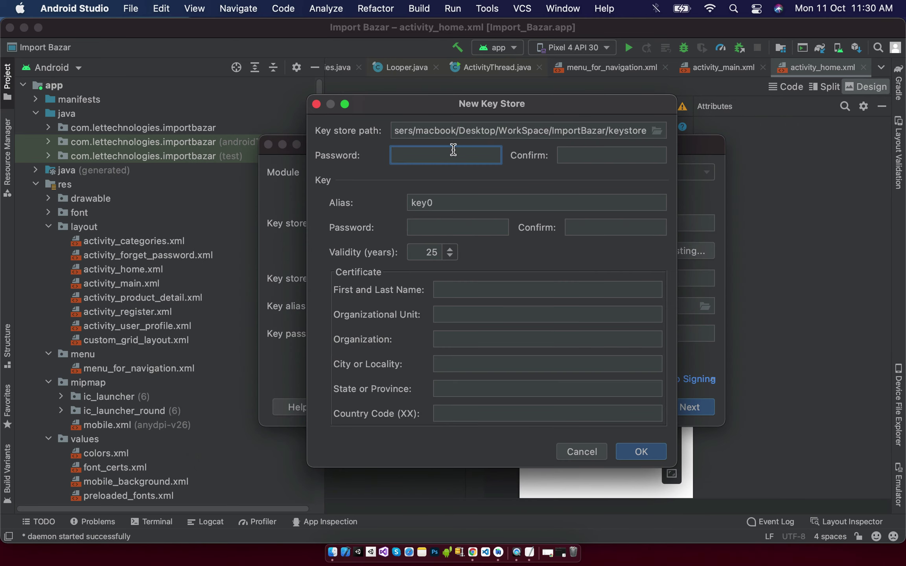
{"action": "type", "text": "123456789"}
{"action": "left_click", "coordinate": [563, 153]}
{"action": "type", "text": "1"}
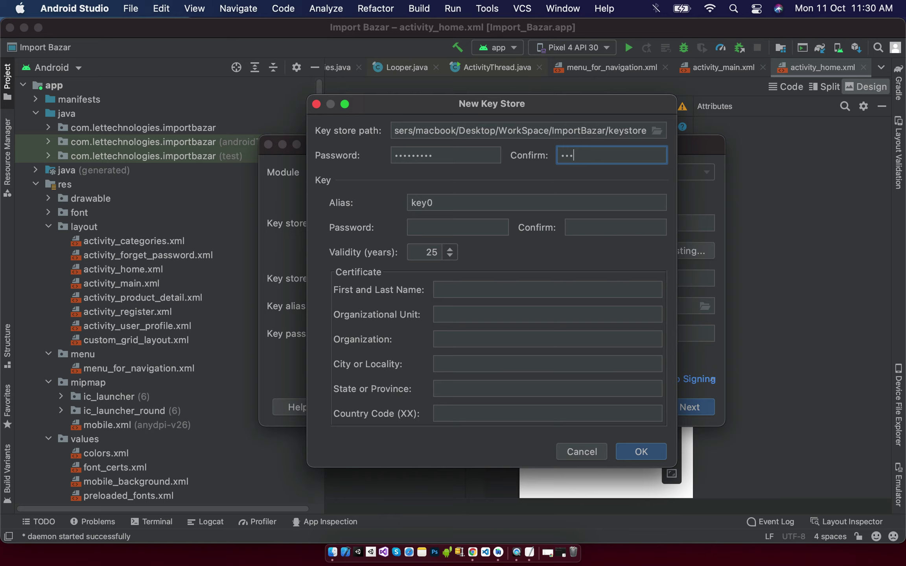
{"action": "type", "text": "23456789"}
{"action": "left_click", "coordinate": [481, 226]}
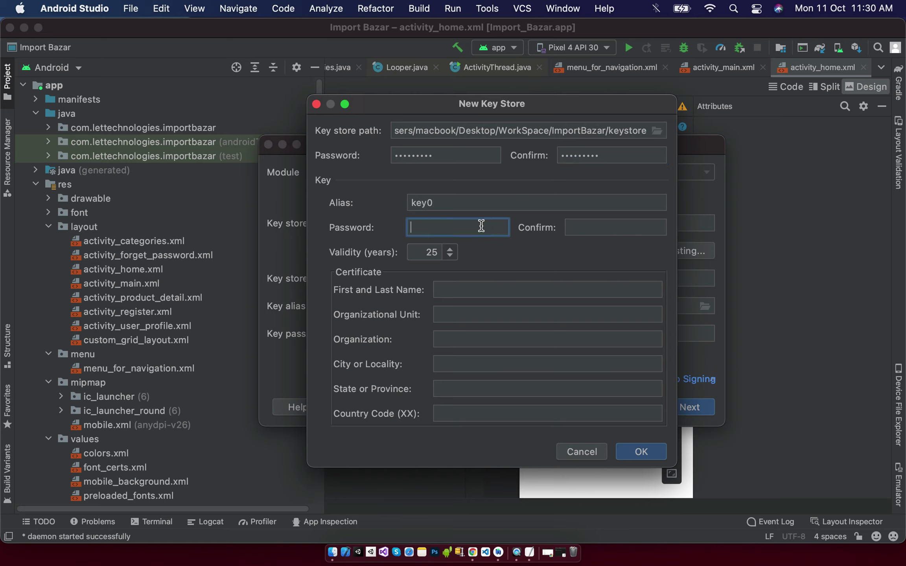
{"action": "type", "text": "12"}
{"action": "left_click", "coordinate": [590, 231]}
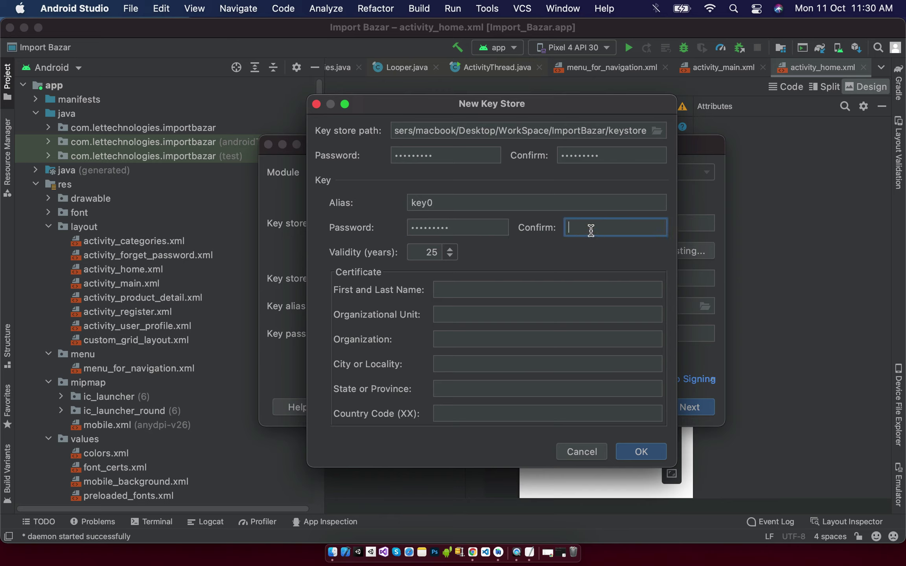
{"action": "type", "text": "123456789"}
{"action": "left_click", "coordinate": [500, 287]}
{"action": "type", "text": "import"}
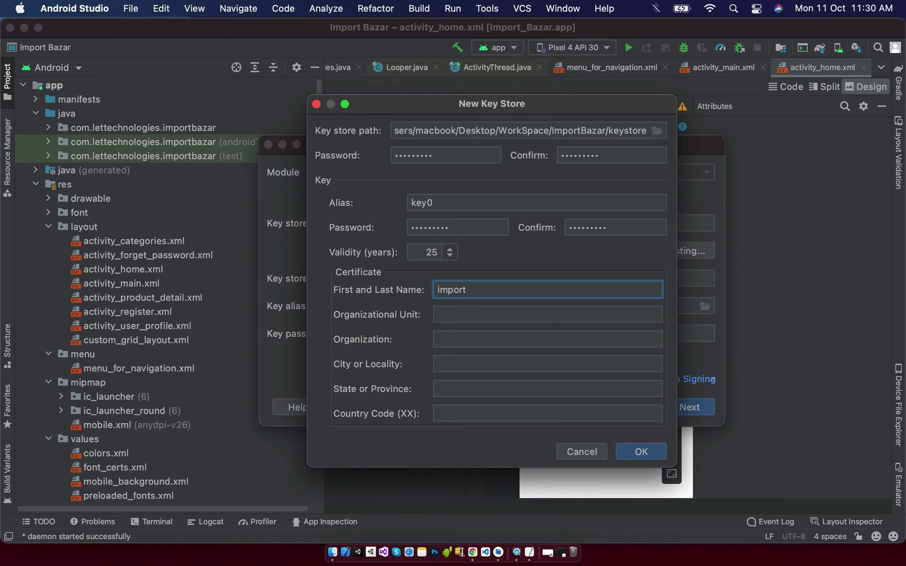
{"action": "type", "text": " bazar online"}
Create the key store, choose the release build variant, and start building the signed bundle.
{"action": "left_click", "coordinate": [660, 454]}
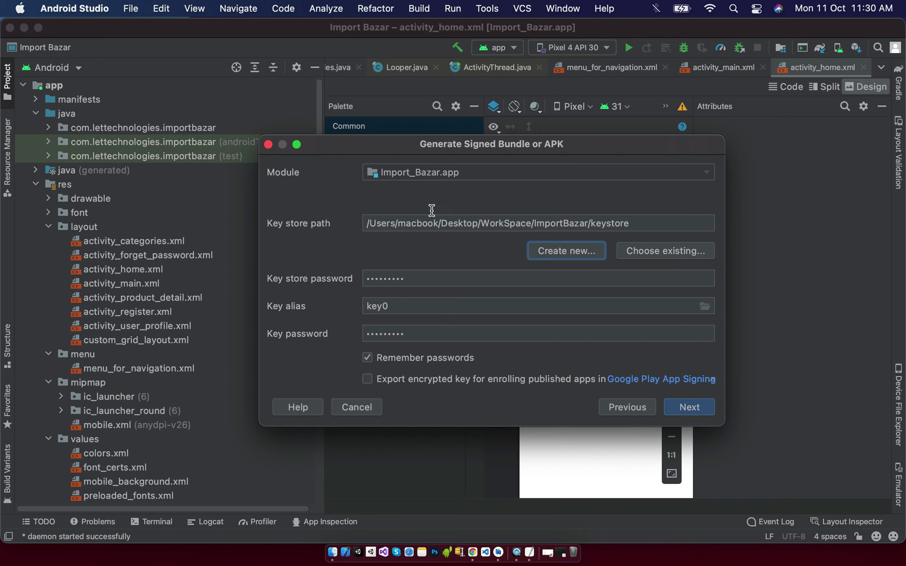
{"action": "left_click", "coordinate": [690, 407]}
{"action": "left_click", "coordinate": [385, 208]}
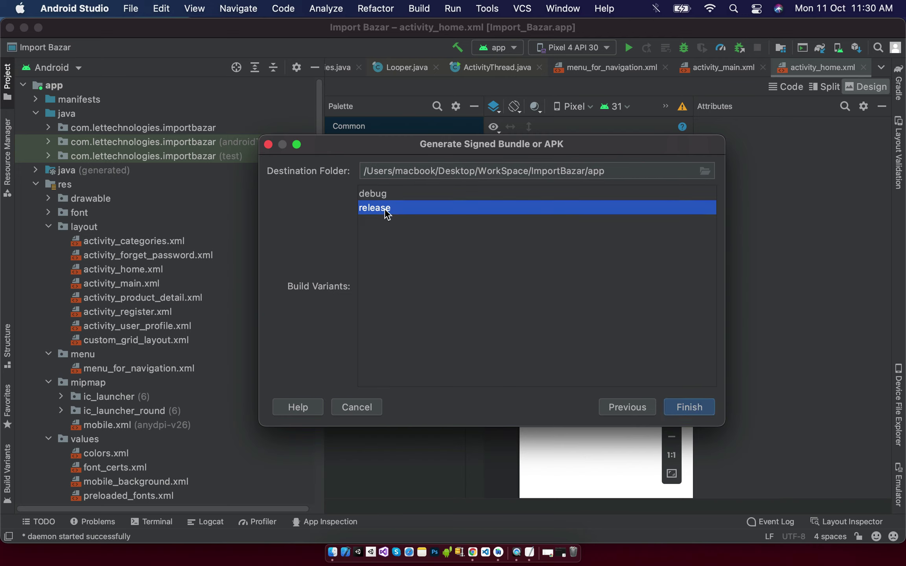
{"action": "left_click", "coordinate": [699, 403]}
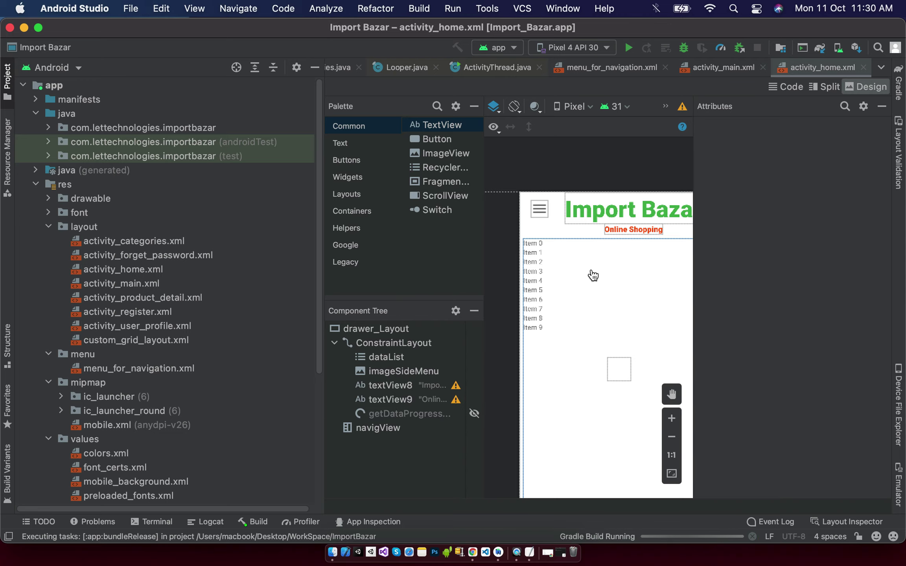
{"action": "left_click", "coordinate": [310, 542]}
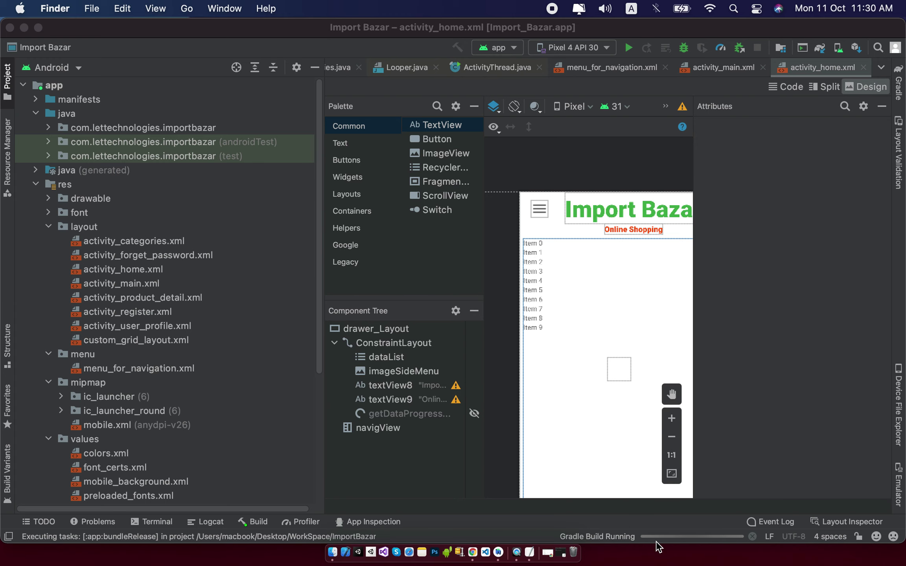
In a new Finder window, browse to WorkSpace > ImportBazar > app > release and preview output-metadata.json.
{"action": "key", "text": "super+n"}
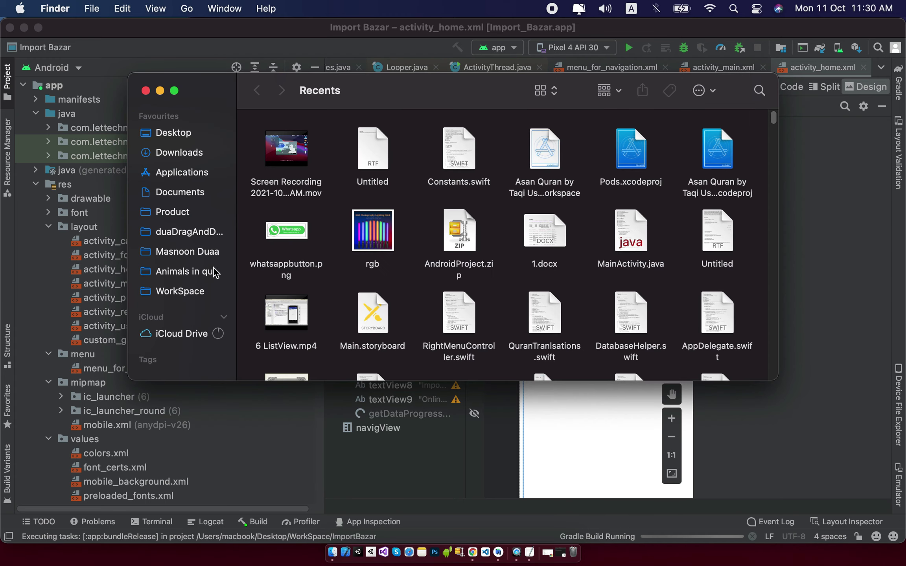
{"action": "left_click", "coordinate": [217, 291]}
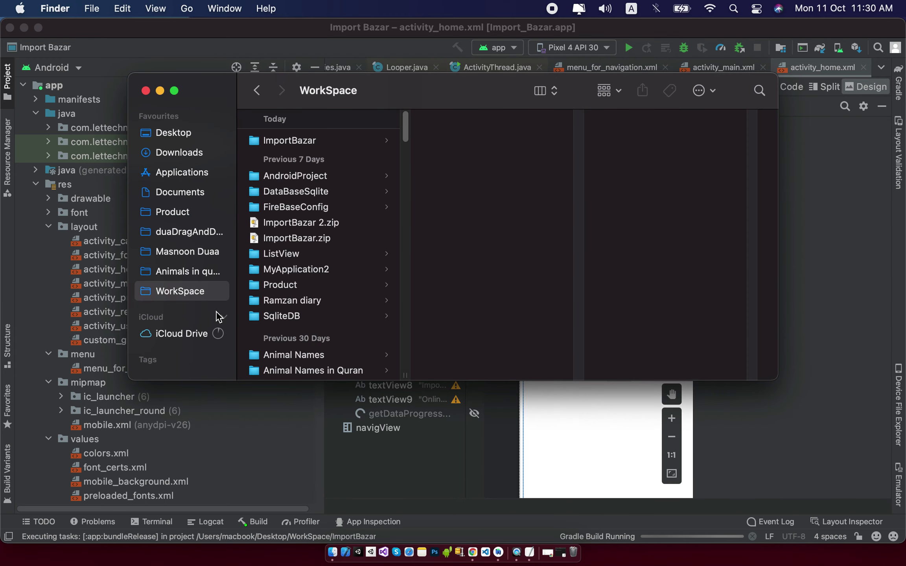
{"action": "left_click", "coordinate": [306, 138]}
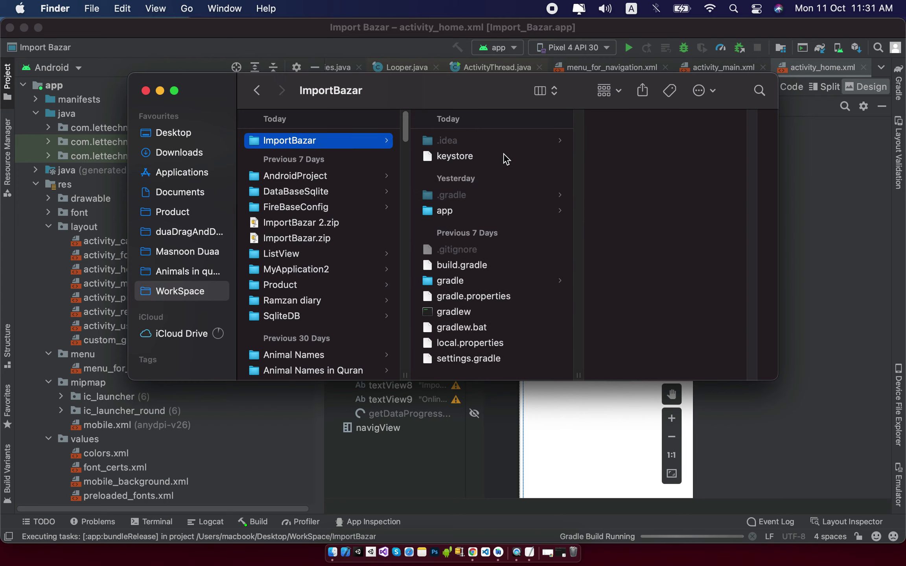
{"action": "left_click", "coordinate": [447, 210]}
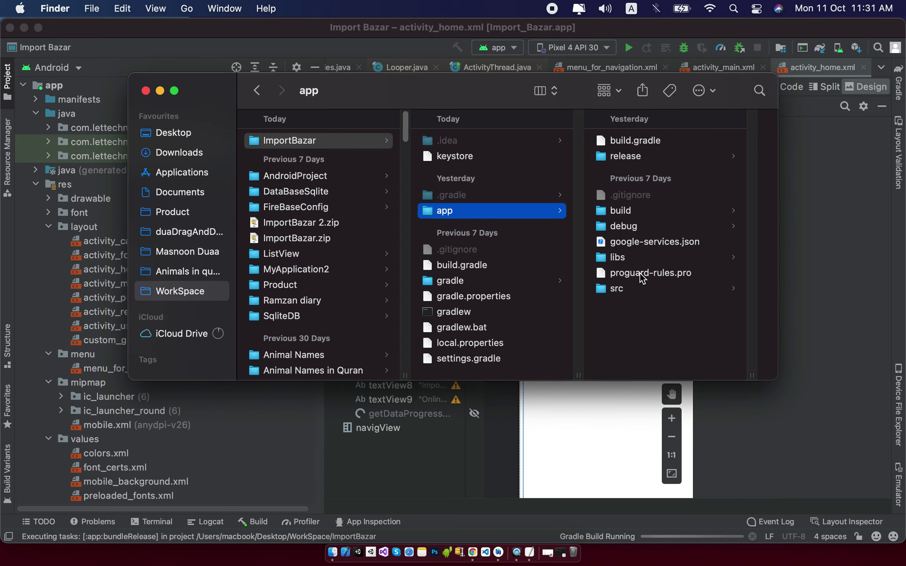
{"action": "left_click", "coordinate": [647, 157]}
{"action": "left_click", "coordinate": [704, 144]}
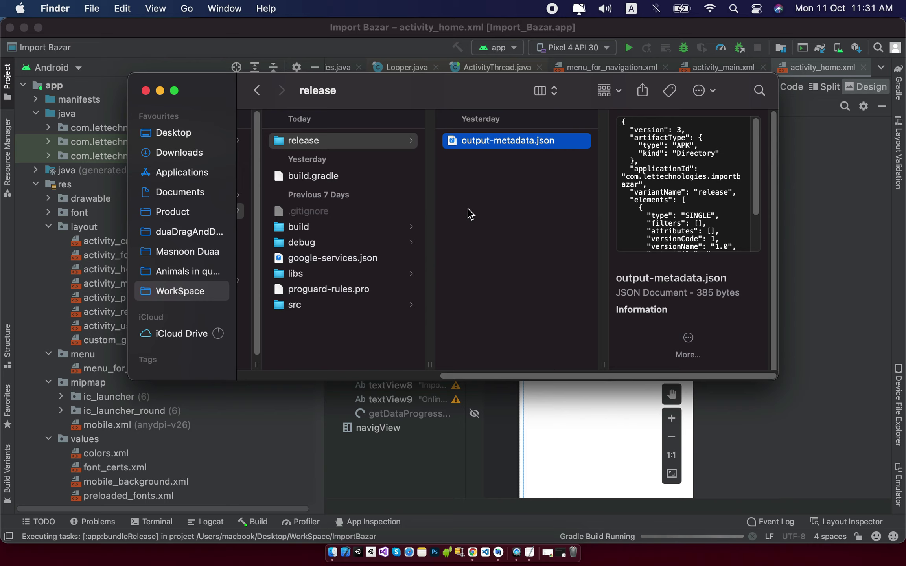
{"action": "left_click", "coordinate": [281, 141]}
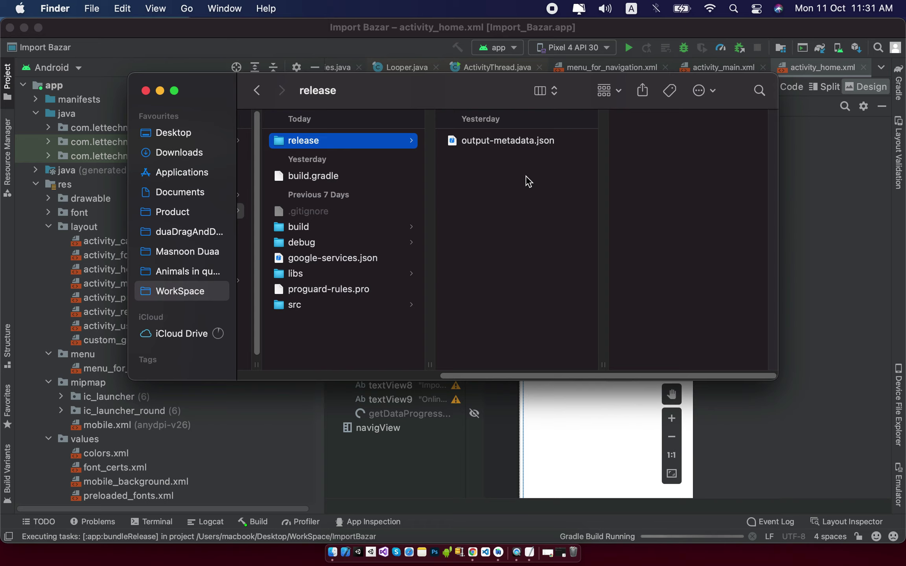
{"action": "left_click", "coordinate": [739, 424]}
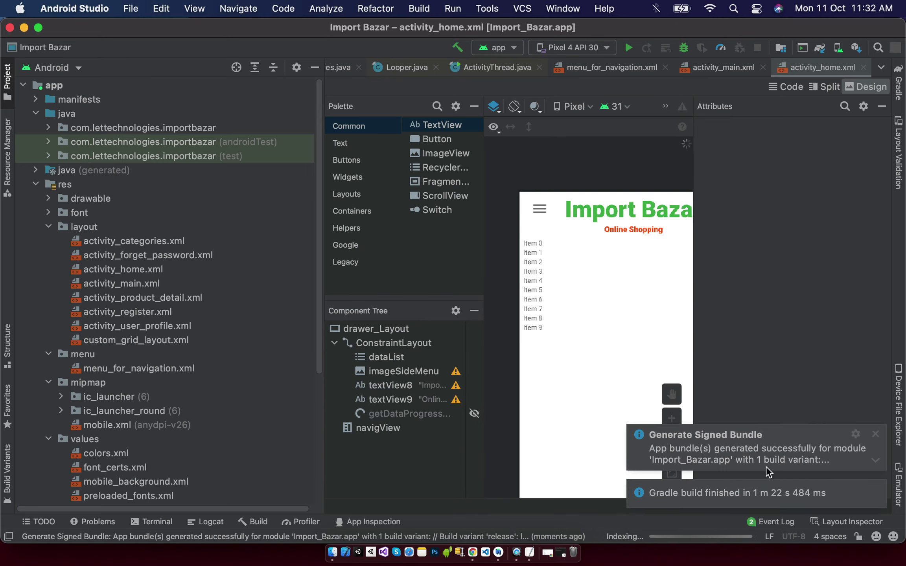
Locate app-release.aab and check its 3.4 MB size and 11:32 AM creation time.
{"action": "mouse_move", "coordinate": [764, 453]}
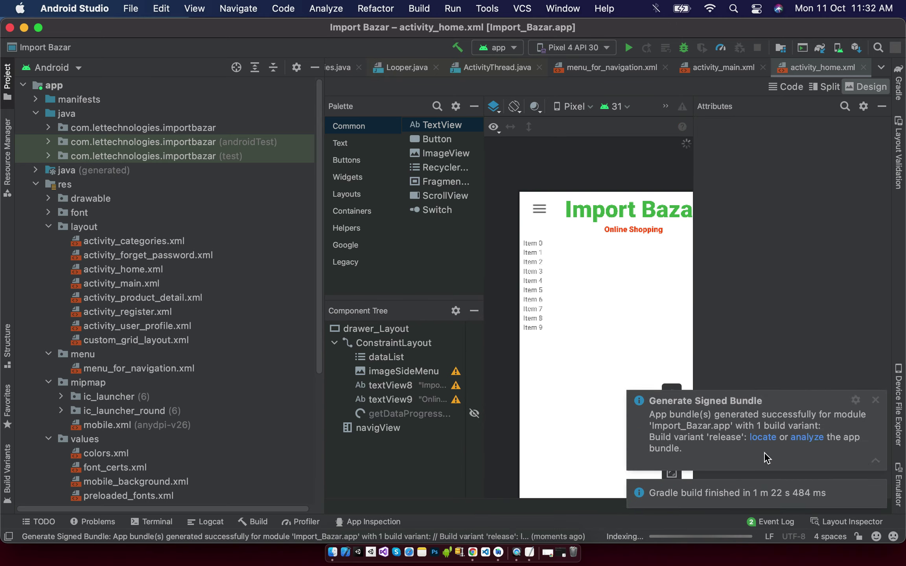
{"action": "left_click", "coordinate": [756, 438]}
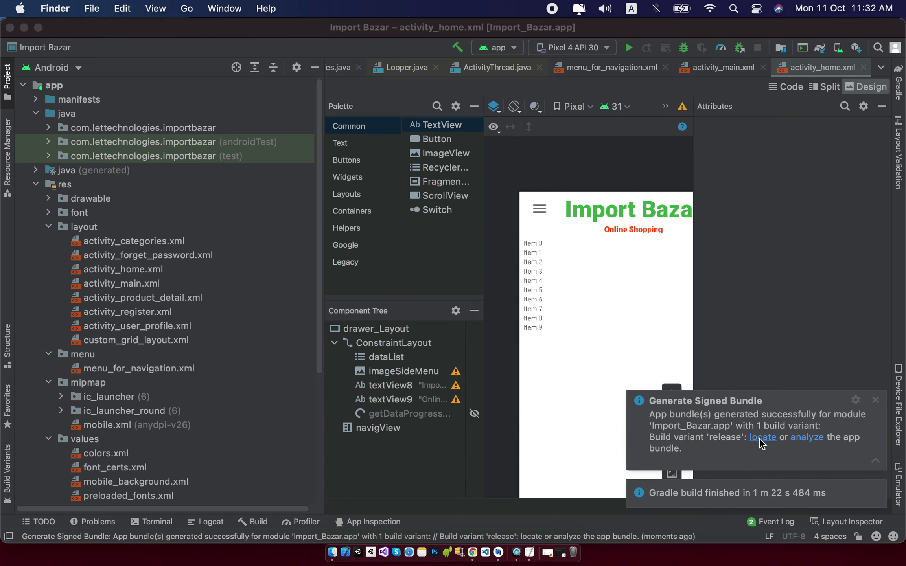
{"action": "left_click", "coordinate": [510, 143]}
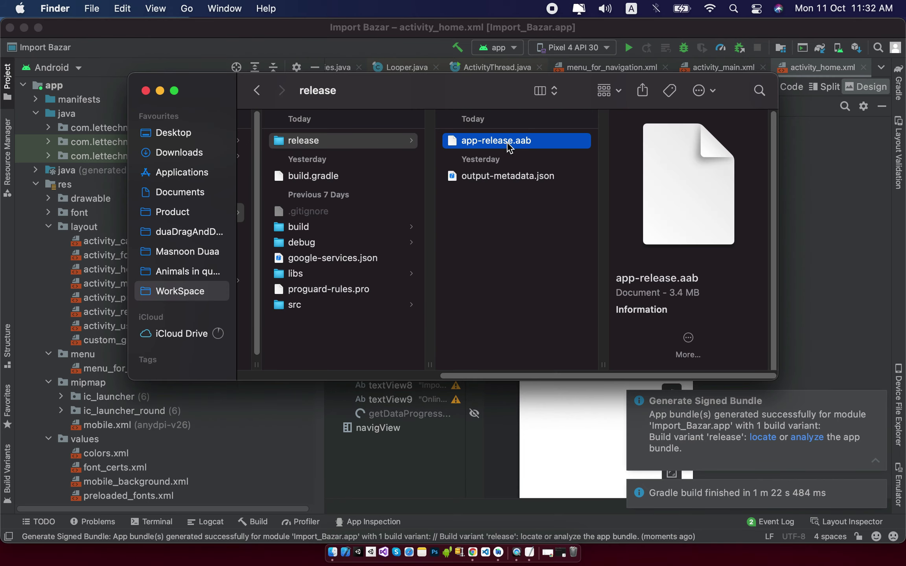
{"action": "triple_click", "coordinate": [679, 294]}
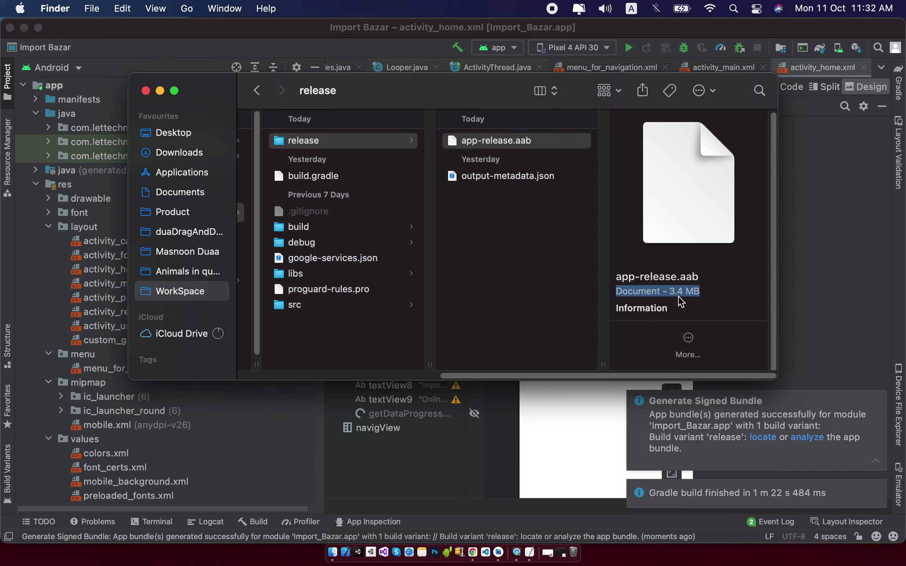
{"action": "left_click_drag", "start_coordinate": [699, 296], "coordinate": [763, 297]}
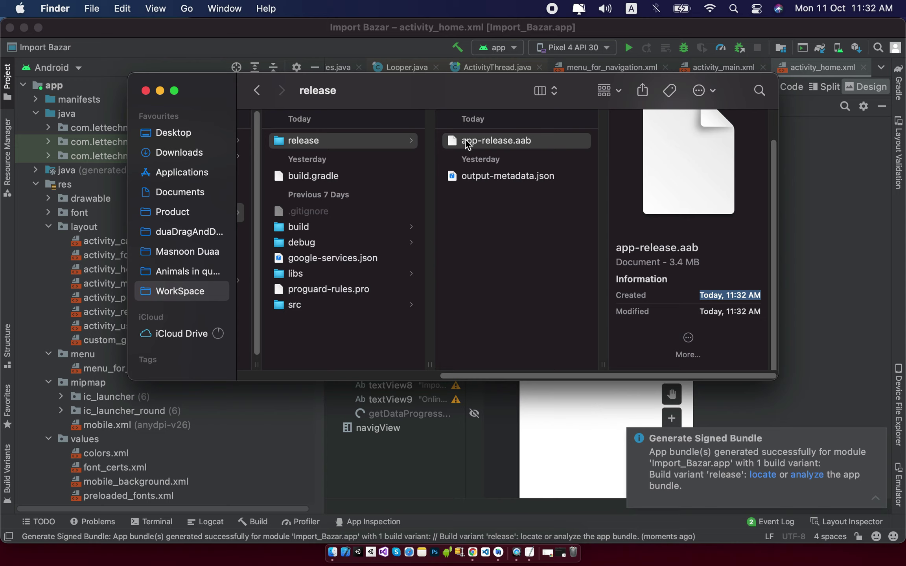
{"action": "left_click", "coordinate": [182, 135]}
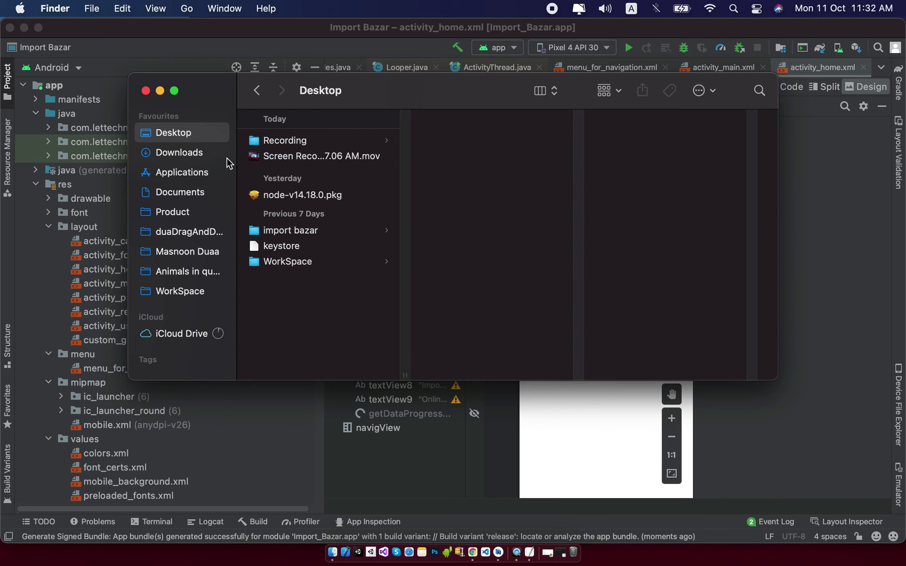
Move app-release.aab from the ImportBazar app's release folder onto the Desktop.
{"action": "left_click", "coordinate": [192, 291]}
{"action": "left_click", "coordinate": [334, 142]}
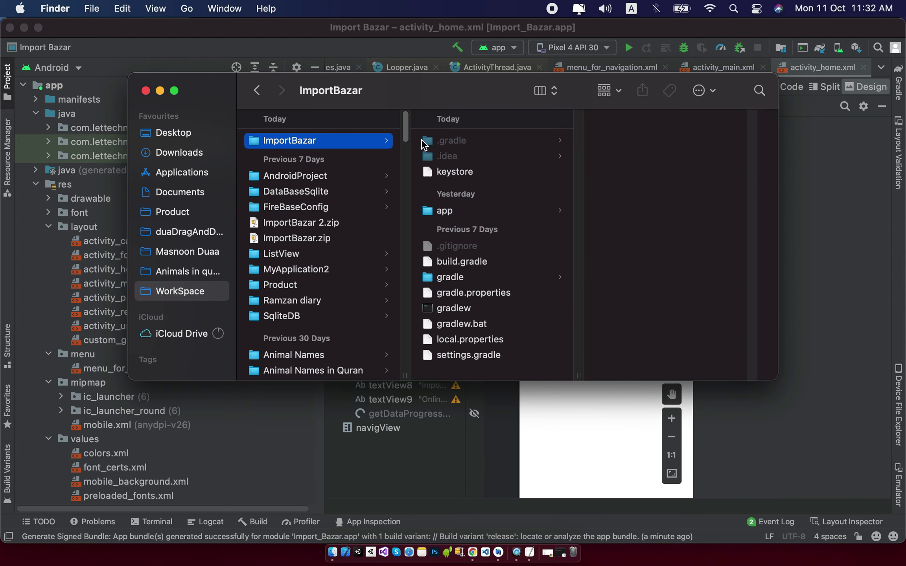
{"action": "left_click", "coordinate": [472, 212]}
{"action": "left_click", "coordinate": [634, 143]}
{"action": "left_click", "coordinate": [664, 144]}
{"action": "left_click_drag", "start_coordinate": [464, 146], "coordinate": [193, 133]}
{"action": "left_click", "coordinate": [193, 133]}
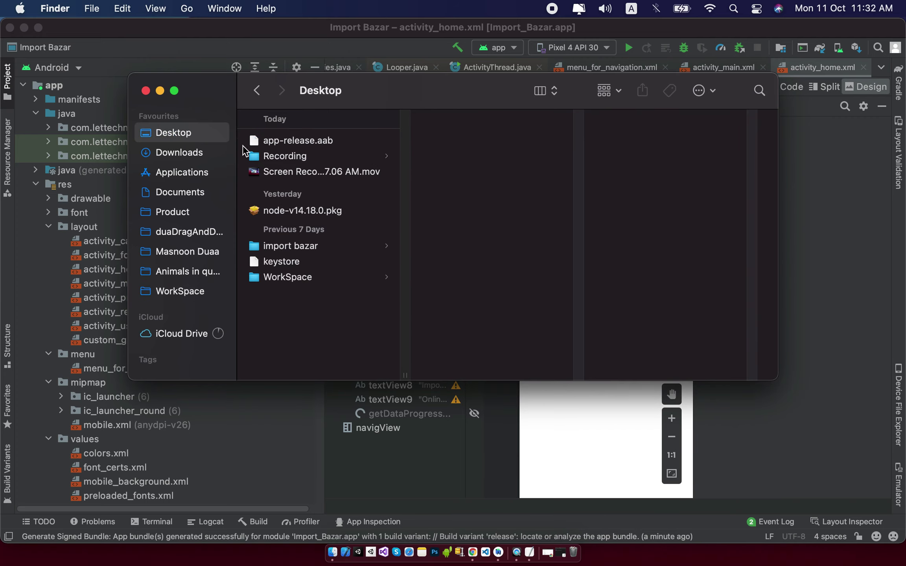
Rename the Desktop bundle to imoort bazar-release.aab.
{"action": "left_click", "coordinate": [317, 142]}
{"action": "key", "text": "Return"}
{"action": "type", "text": "imp"}
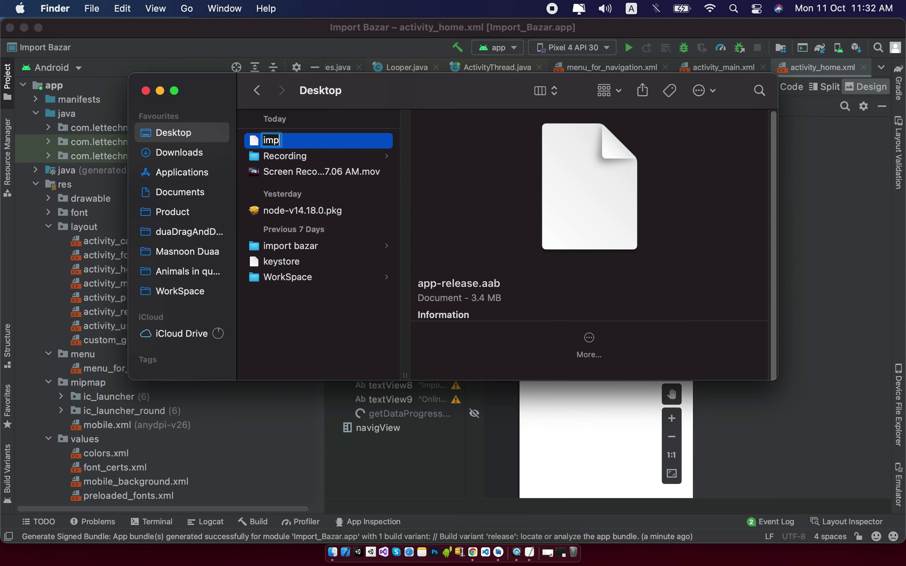
{"action": "type", "text": "ort bazar"}
{"action": "key", "text": "Return"}
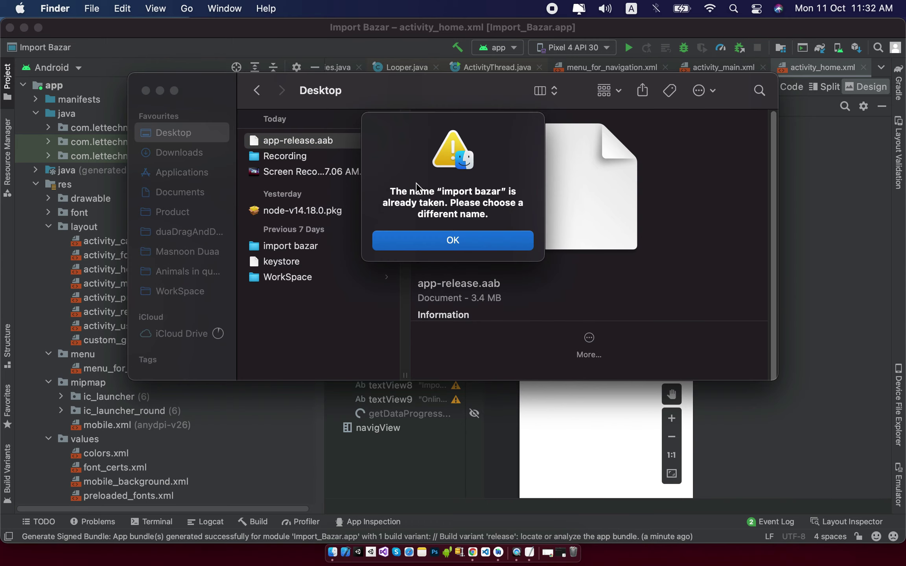
{"action": "left_click", "coordinate": [483, 246]}
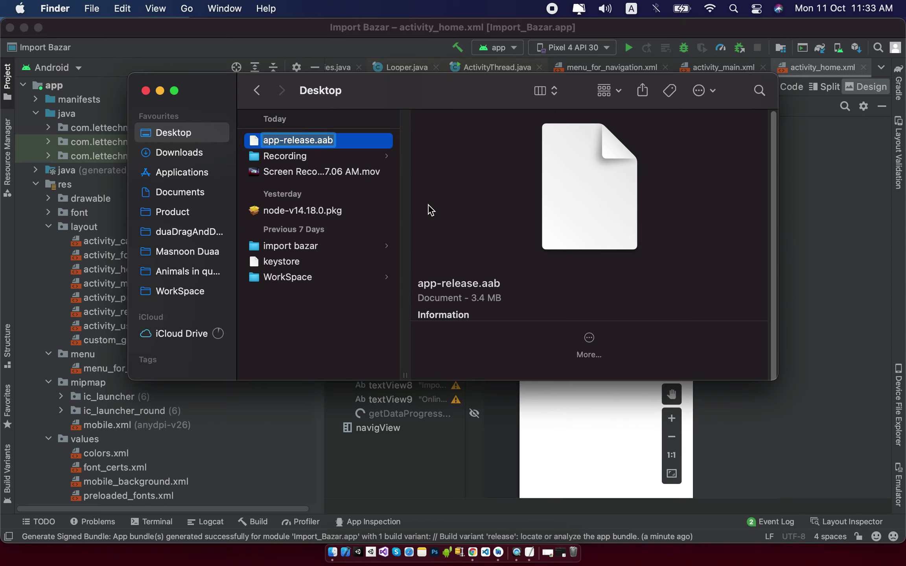
{"action": "key", "text": "Left"}
{"action": "key", "text": "BackSpace"}
{"action": "key", "text": "BackSpace"}
{"action": "key", "text": "BackSpace"}
{"action": "type", "text": "imoort bazar"}
{"action": "key", "text": "Return"}
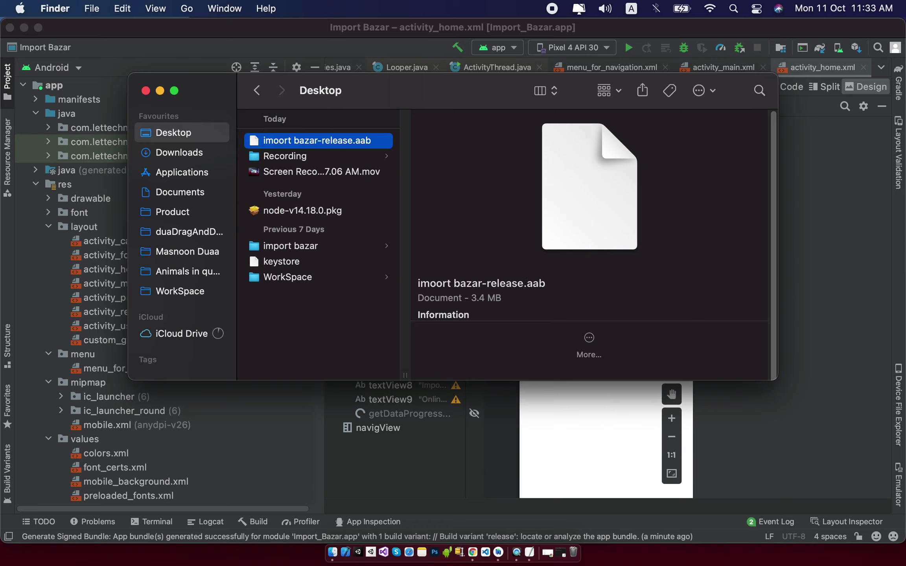
{"action": "left_click", "coordinate": [339, 140]}
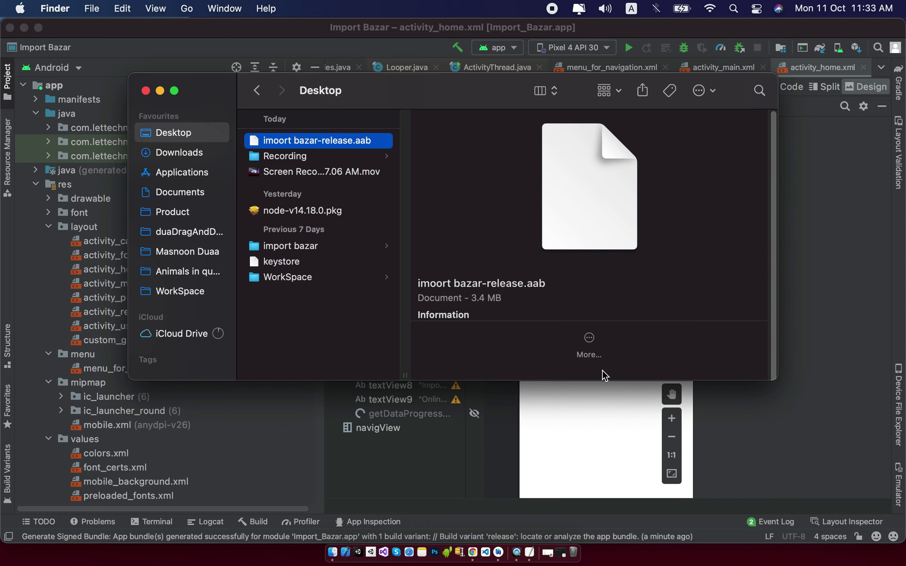
{"action": "left_click", "coordinate": [474, 545]}
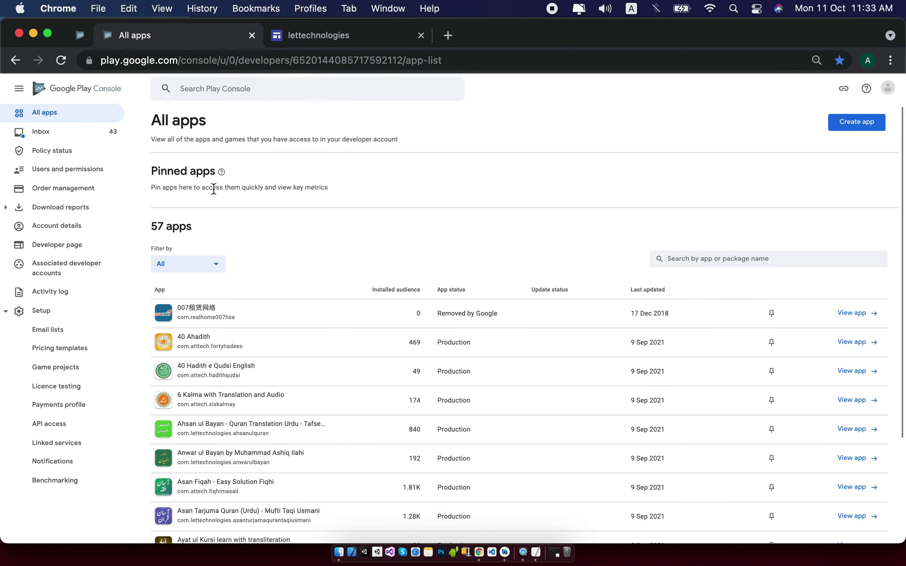
Start a new app named 'Import Bazar Online Shopping'.
{"action": "left_click", "coordinate": [250, 57]}
{"action": "left_click", "coordinate": [533, 156]}
{"action": "left_click", "coordinate": [846, 133]}
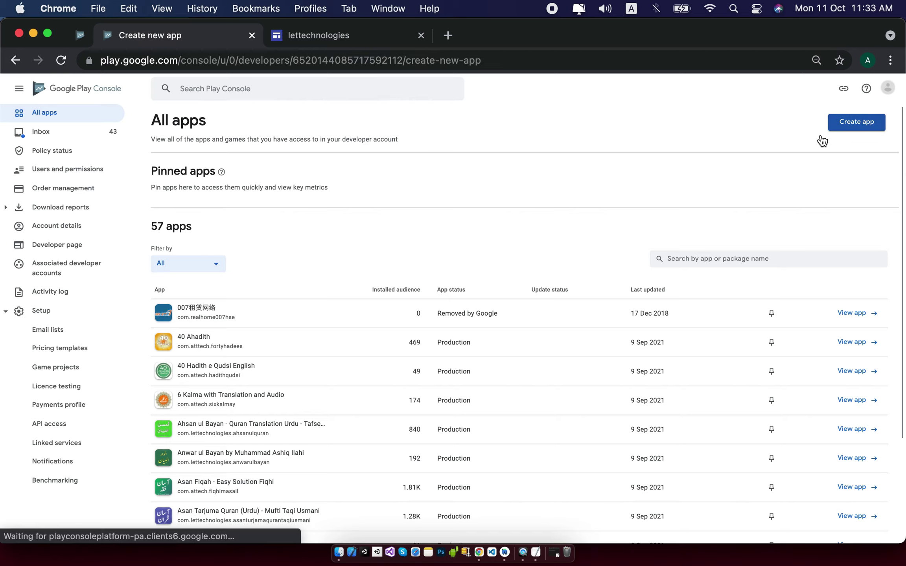
{"action": "left_click", "coordinate": [431, 176]}
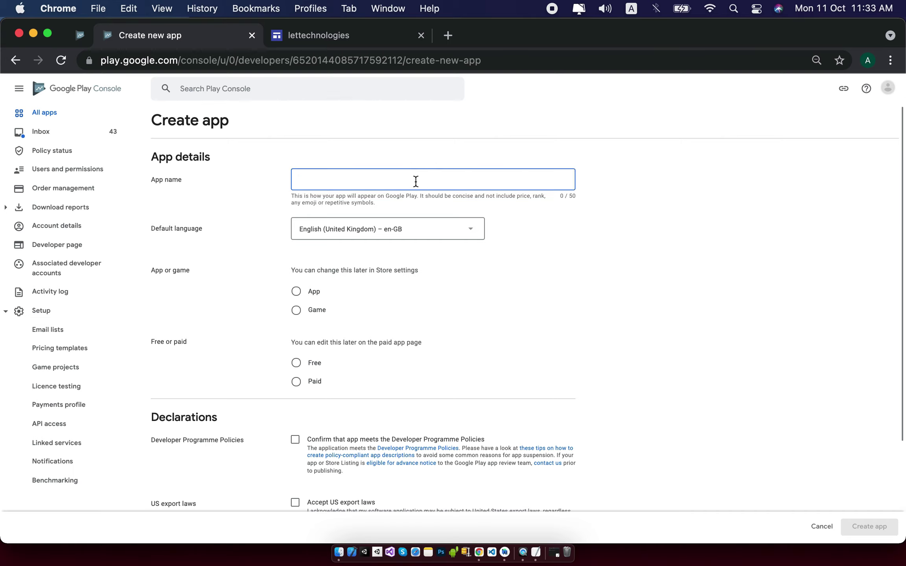
{"action": "type", "text": "import"}
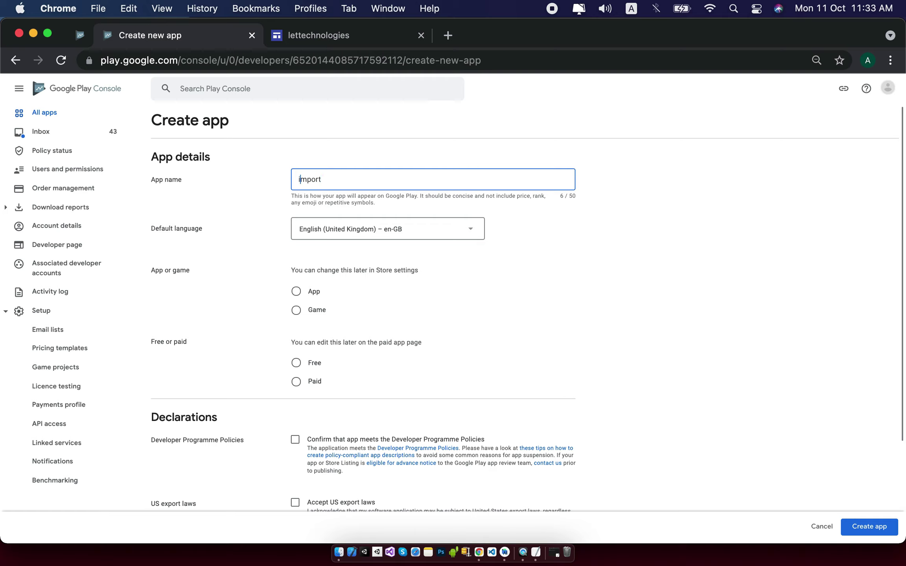
{"action": "key", "text": "Delete"}
{"action": "type", "text": "Import Bazar Online Shopping"}
{"action": "key", "text": "BackSpace"}
Mark it as a free app, accept both declarations, and create it.
{"action": "left_click", "coordinate": [296, 292]}
{"action": "scroll", "coordinate": [440, 227], "scroll_direction": "down", "scroll_amount": 3}
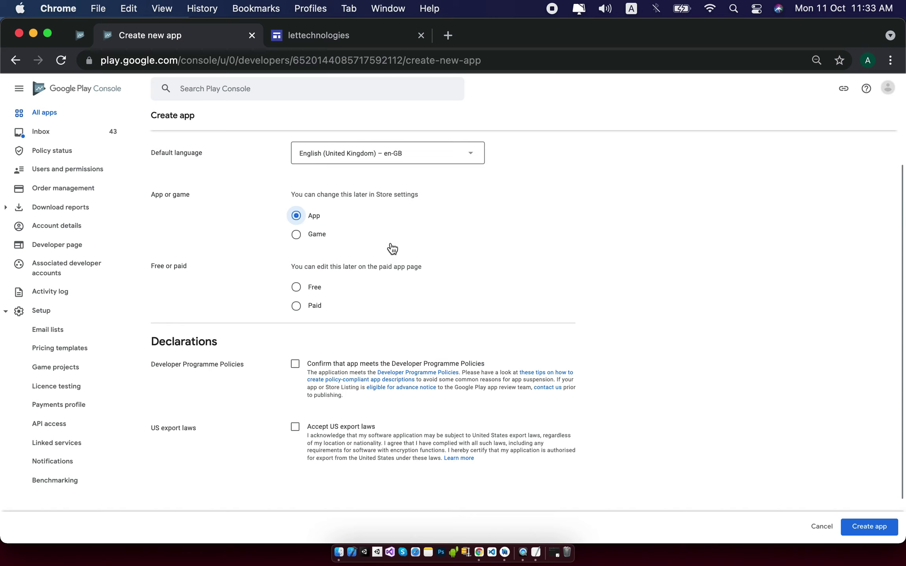
{"action": "left_click", "coordinate": [296, 287]}
{"action": "scroll", "coordinate": [574, 296], "scroll_direction": "down", "scroll_amount": 3}
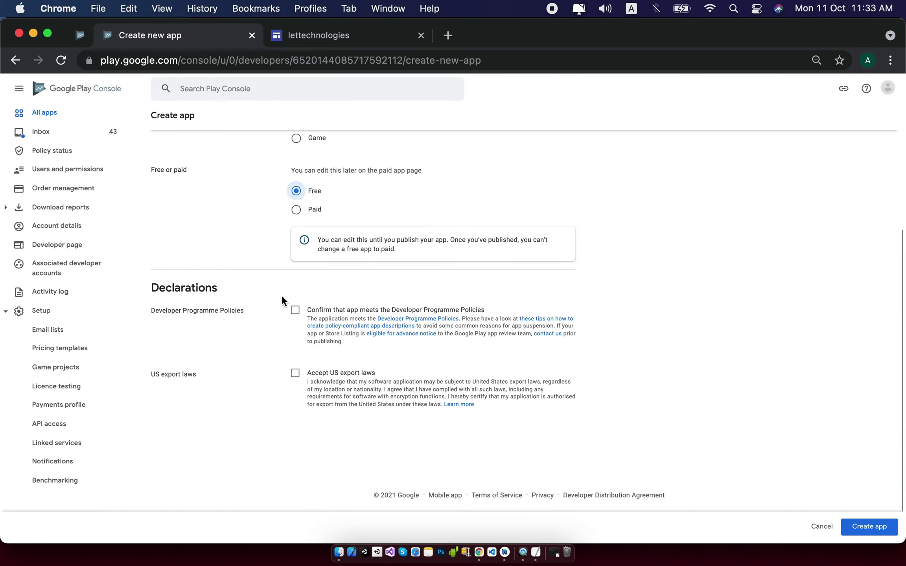
{"action": "left_click", "coordinate": [295, 311]}
{"action": "left_click", "coordinate": [295, 373]}
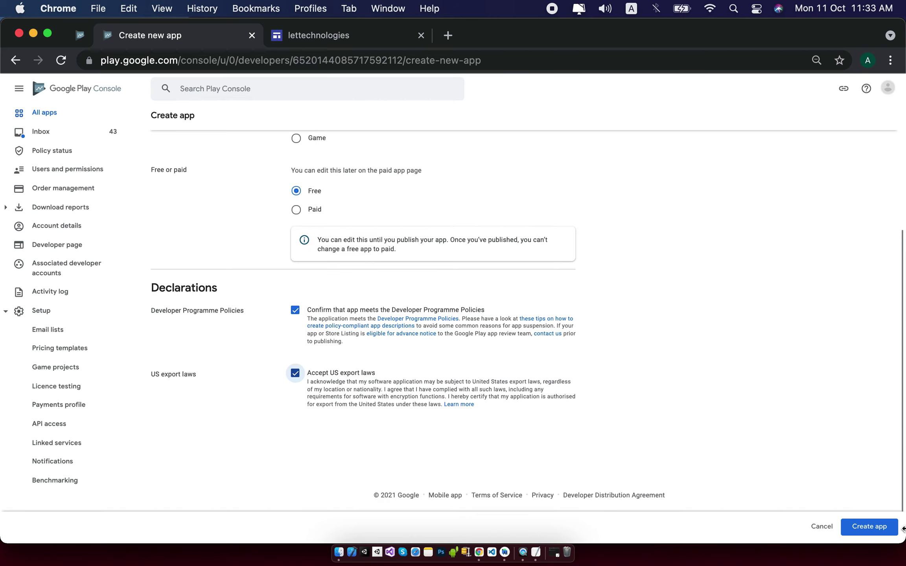
{"action": "left_click", "coordinate": [882, 527]}
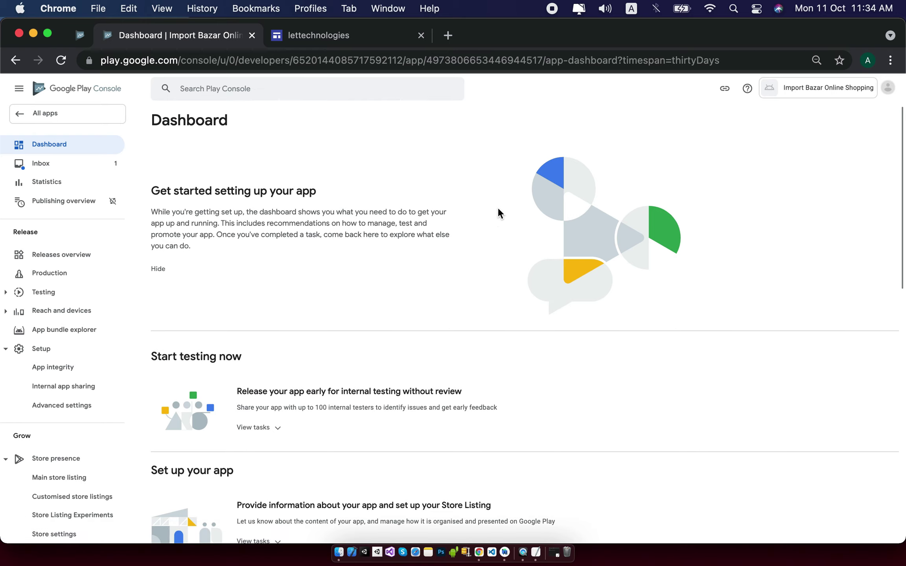
Open the Production track and begin a new release.
{"action": "scroll", "coordinate": [500, 212], "scroll_direction": "down", "scroll_amount": 10}
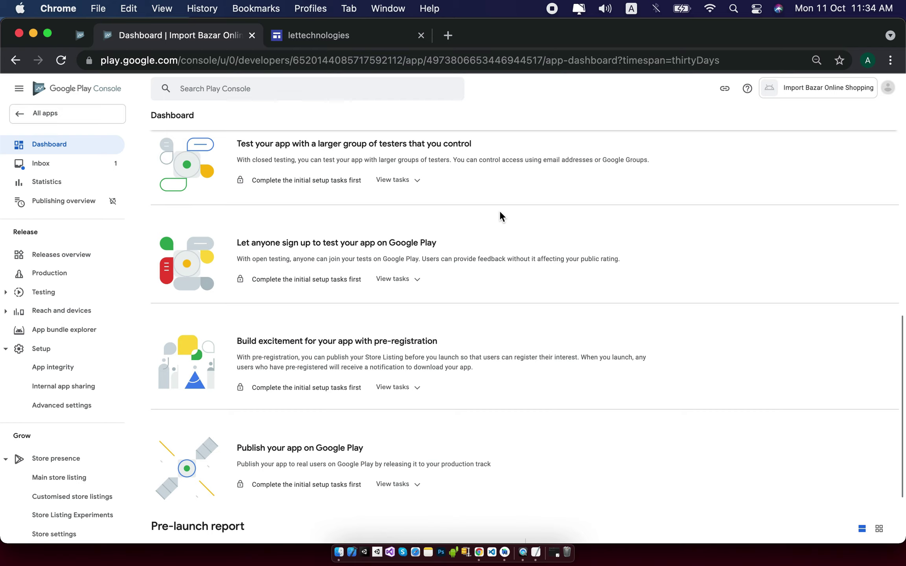
{"action": "left_click", "coordinate": [63, 281]}
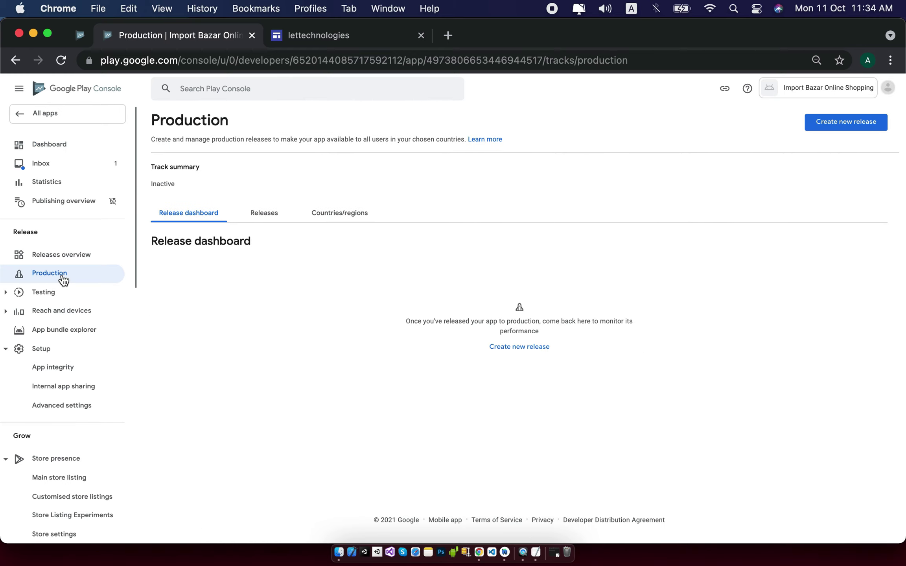
{"action": "left_click", "coordinate": [840, 130]}
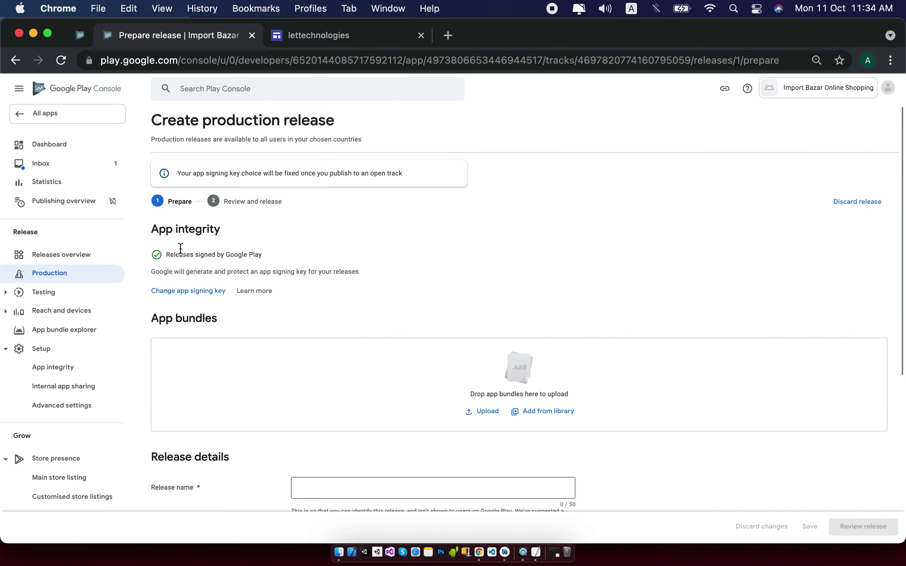
Upload imoort bazar-release.aab from the Desktop and save the release draft as 1 (1.0).
{"action": "left_click", "coordinate": [489, 415]}
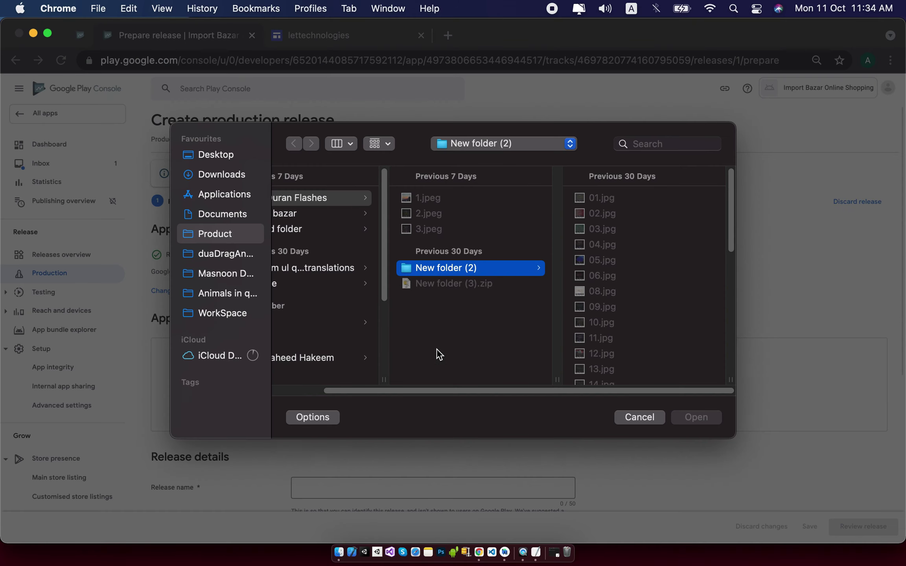
{"action": "left_click", "coordinate": [226, 157]}
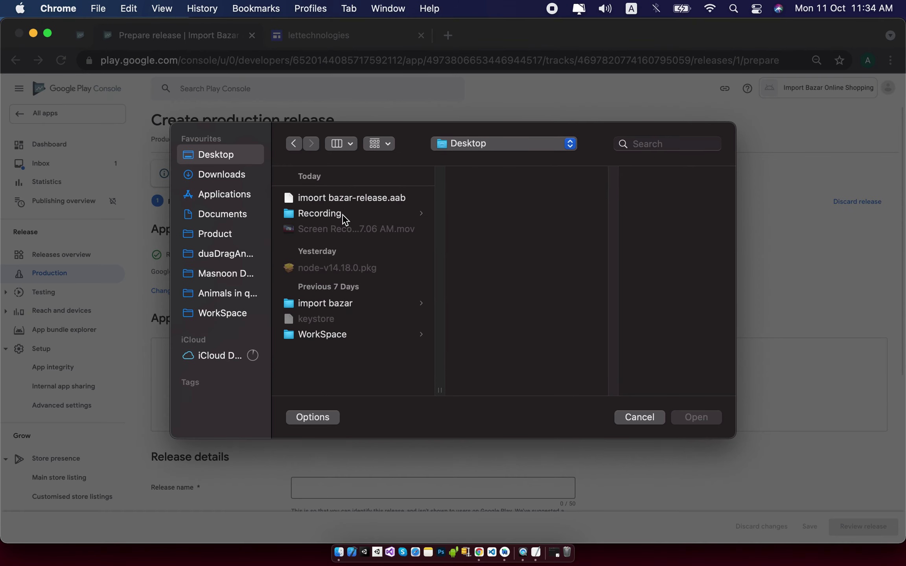
{"action": "left_click", "coordinate": [356, 201]}
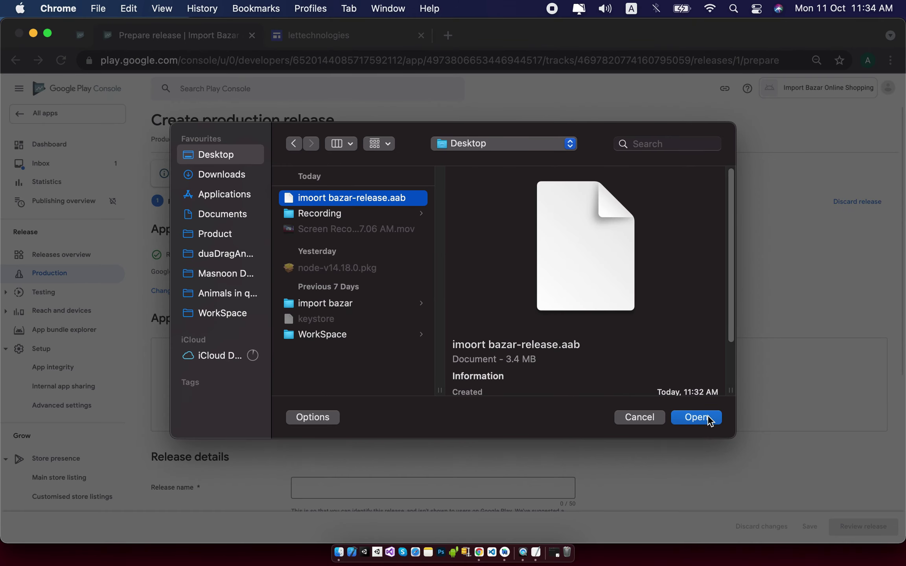
{"action": "left_click", "coordinate": [708, 417]}
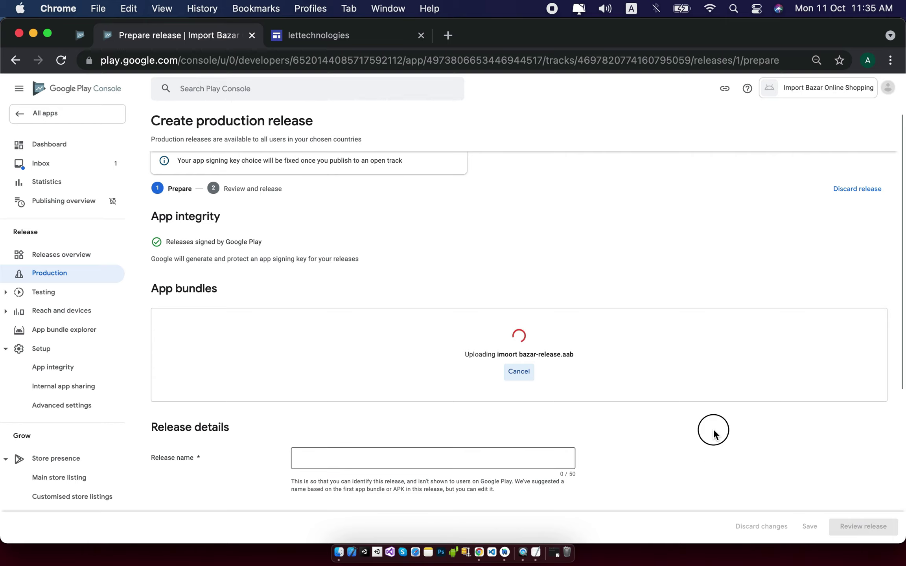
{"action": "scroll", "coordinate": [714, 434], "scroll_direction": "down", "scroll_amount": 1}
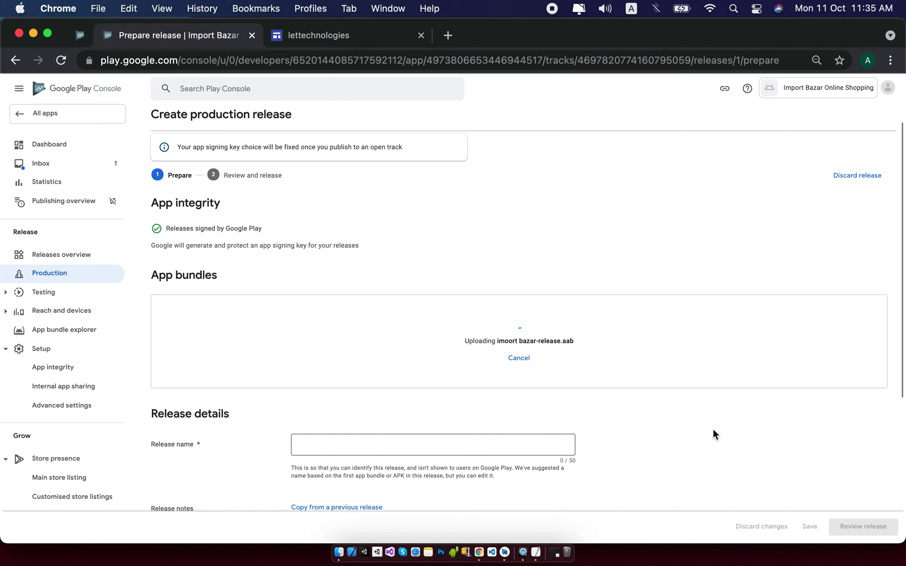
{"action": "scroll", "coordinate": [714, 429], "scroll_direction": "down", "scroll_amount": 1}
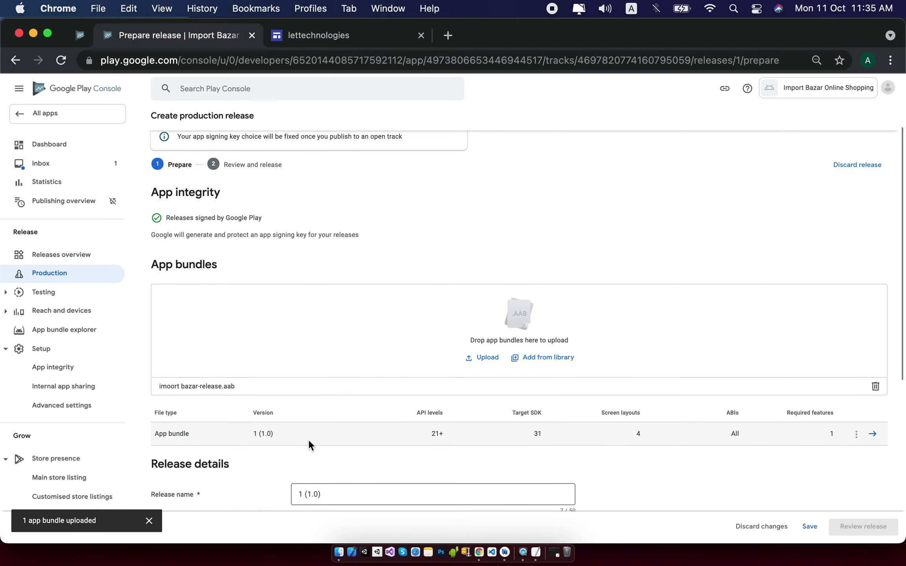
{"action": "scroll", "coordinate": [853, 445], "scroll_direction": "down", "scroll_amount": 10}
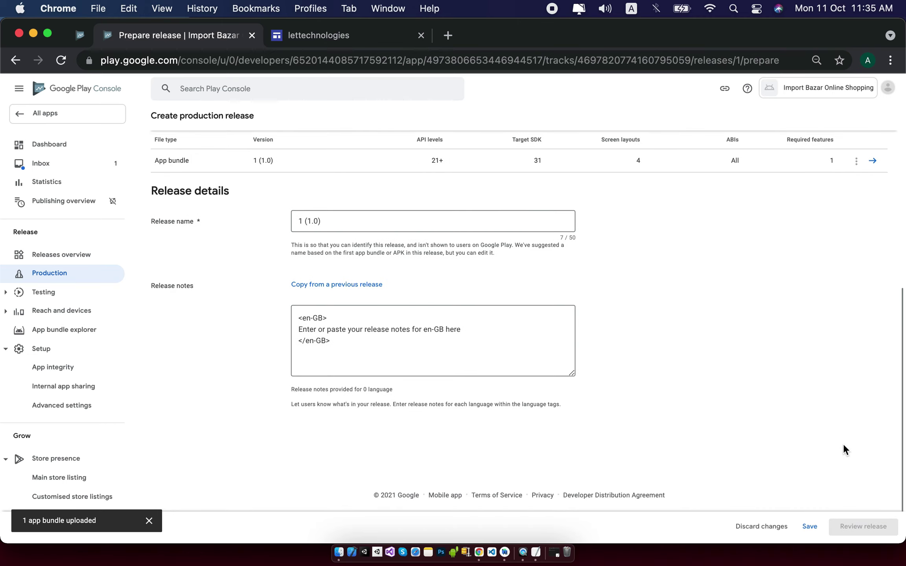
{"action": "left_click", "coordinate": [810, 527]}
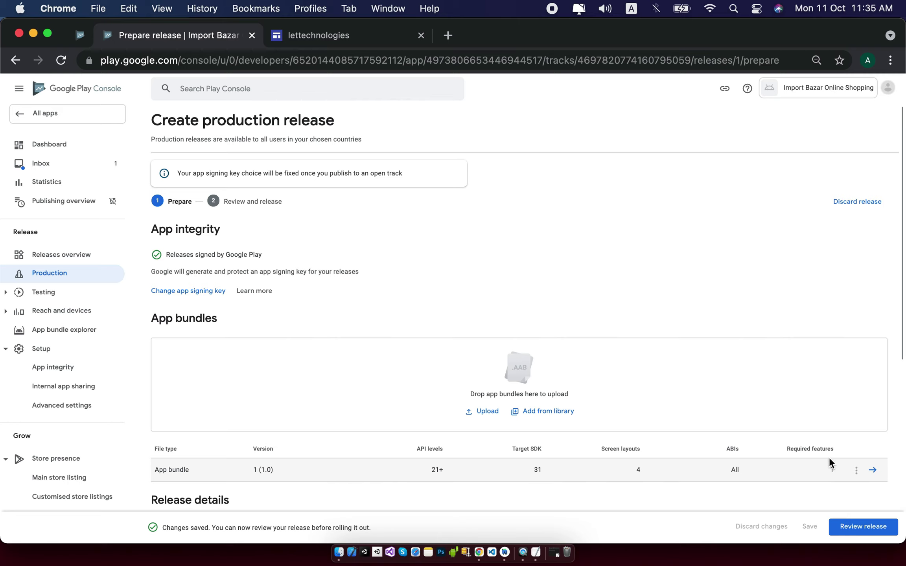
Review the release and read its four errors, including COVID-19, description and missing countries.
{"action": "scroll", "coordinate": [106, 285], "scroll_direction": "down", "scroll_amount": 1}
{"action": "scroll", "coordinate": [106, 286], "scroll_direction": "down", "scroll_amount": 2}
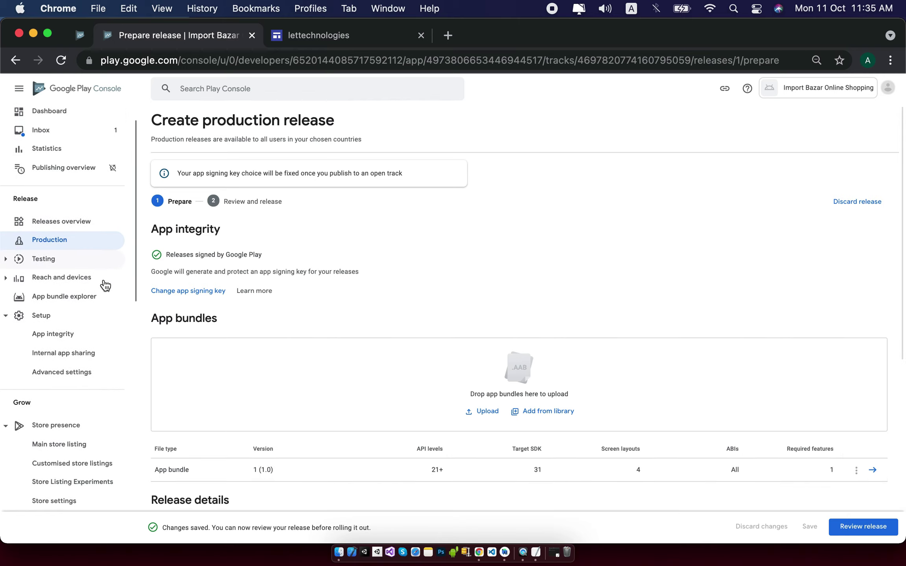
{"action": "scroll", "coordinate": [105, 286], "scroll_direction": "down", "scroll_amount": 1}
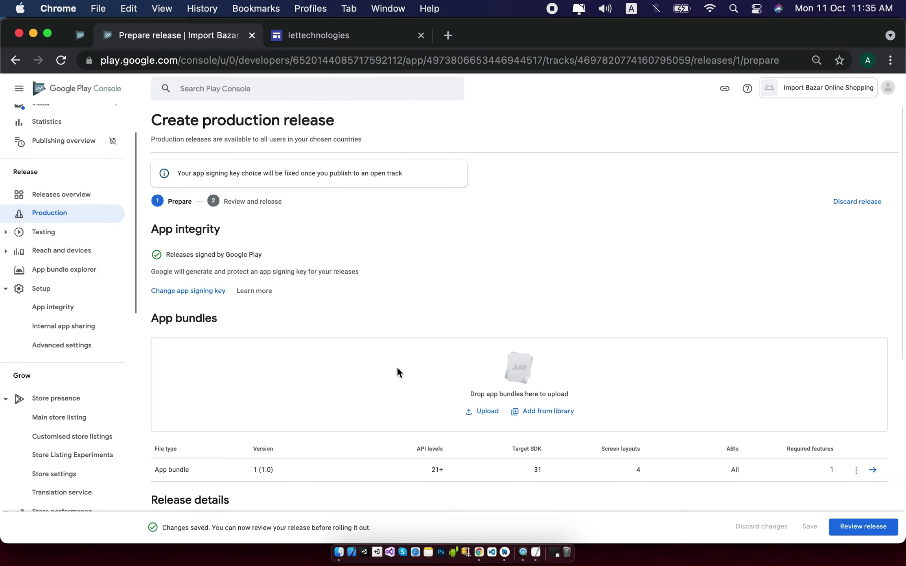
{"action": "left_click", "coordinate": [863, 526]}
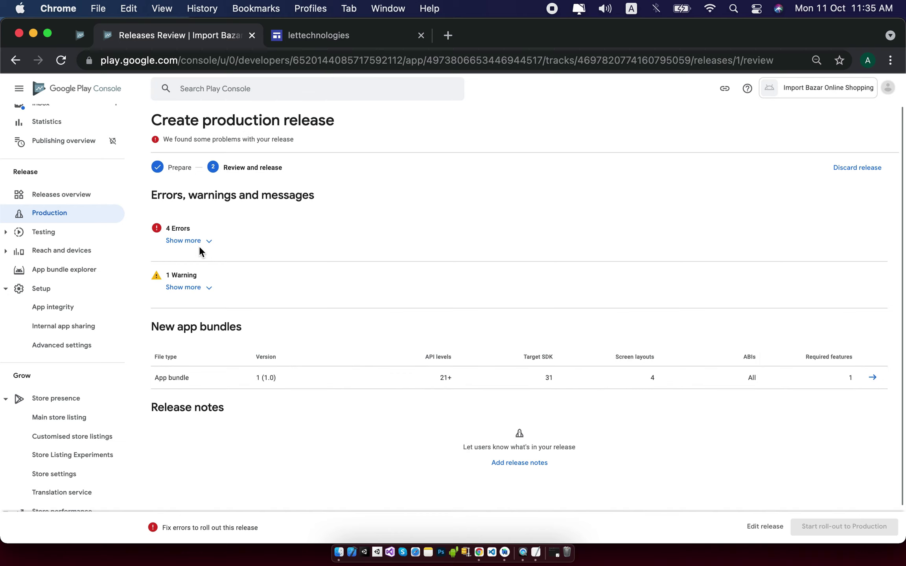
{"action": "left_click", "coordinate": [187, 241]}
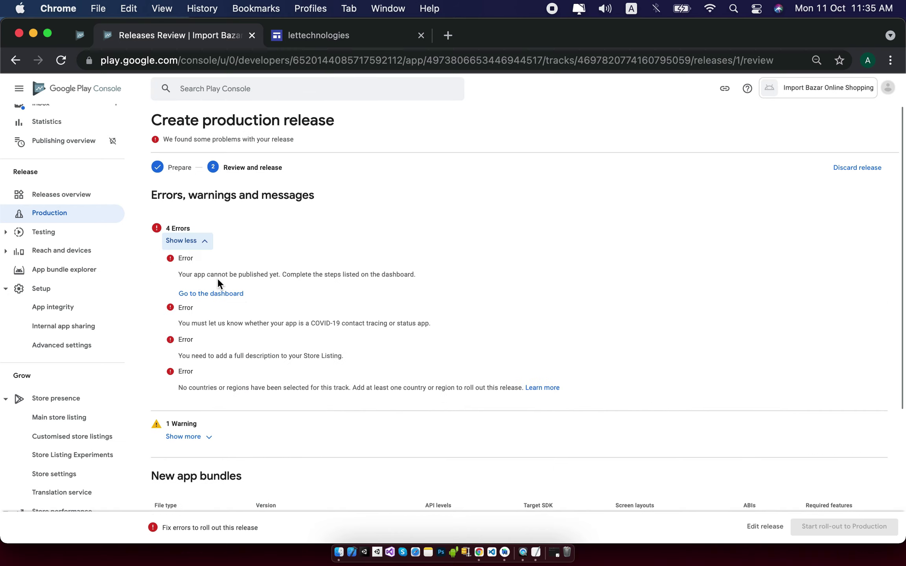
{"action": "triple_click", "coordinate": [372, 274]}
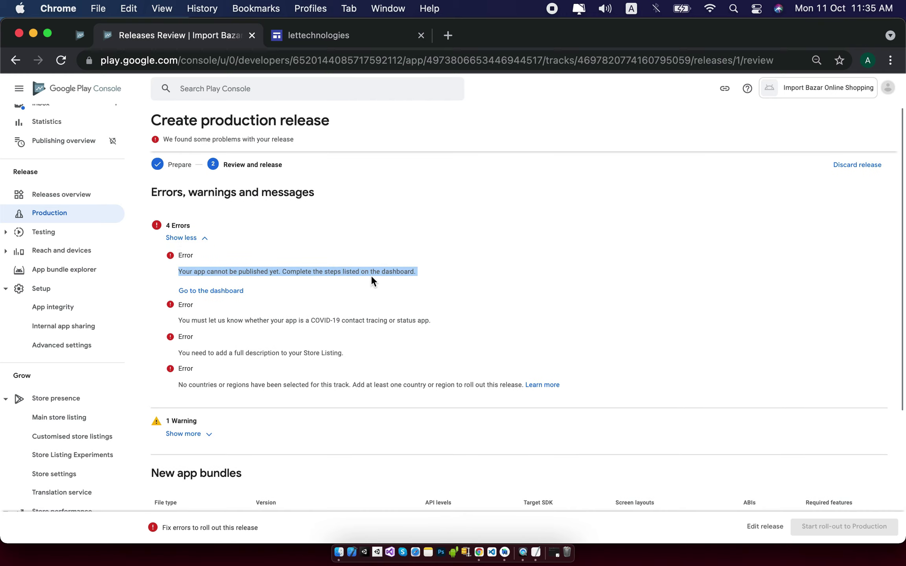
{"action": "triple_click", "coordinate": [356, 320]}
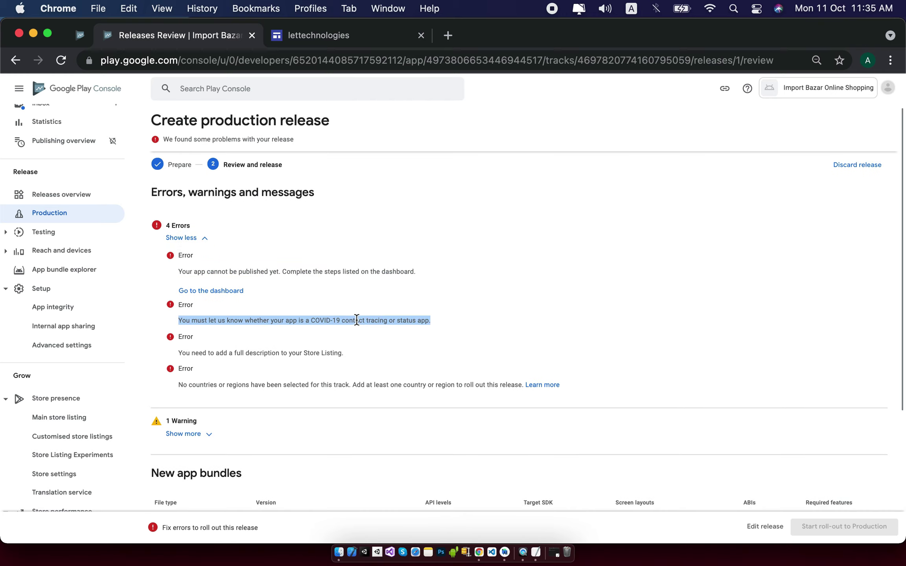
{"action": "triple_click", "coordinate": [327, 354]}
{"action": "triple_click", "coordinate": [333, 384]}
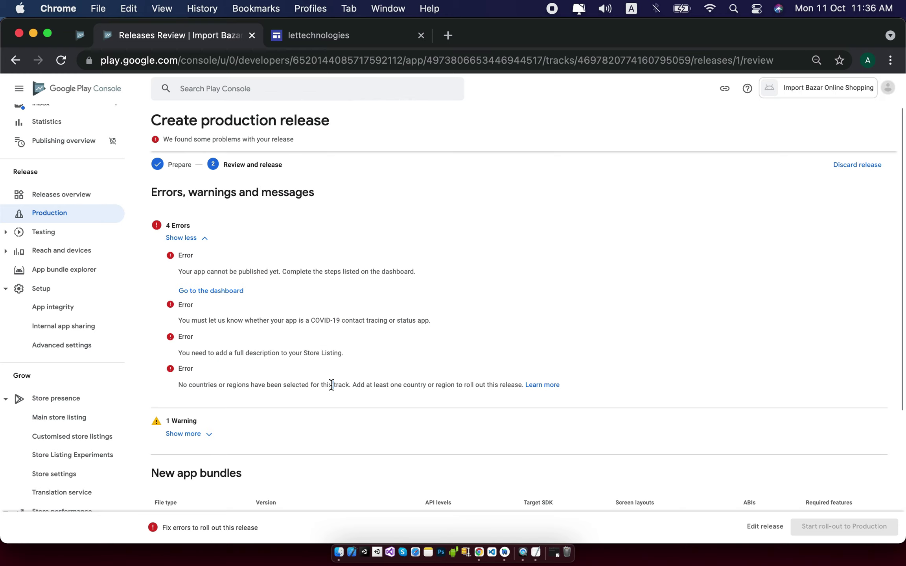
Go to the Main store listing page under Store presence.
{"action": "scroll", "coordinate": [643, 241], "scroll_direction": "down", "scroll_amount": 2}
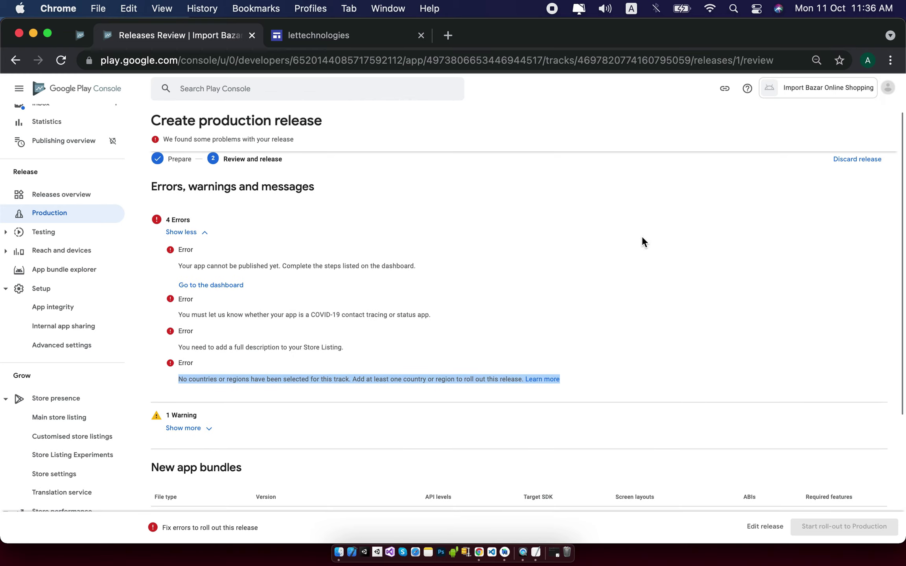
{"action": "scroll", "coordinate": [642, 238], "scroll_direction": "down", "scroll_amount": 1}
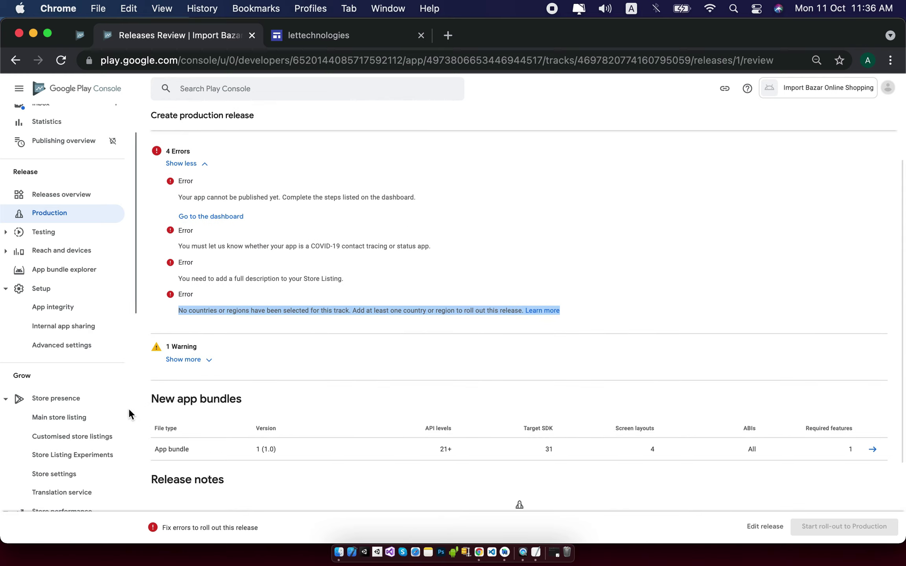
{"action": "scroll", "coordinate": [129, 411], "scroll_direction": "up", "scroll_amount": 1}
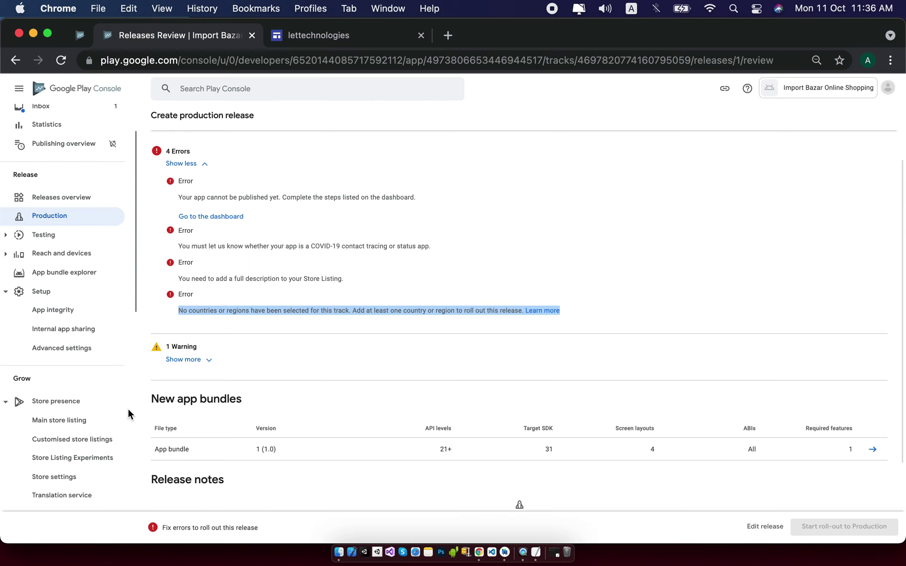
{"action": "left_click", "coordinate": [84, 425]}
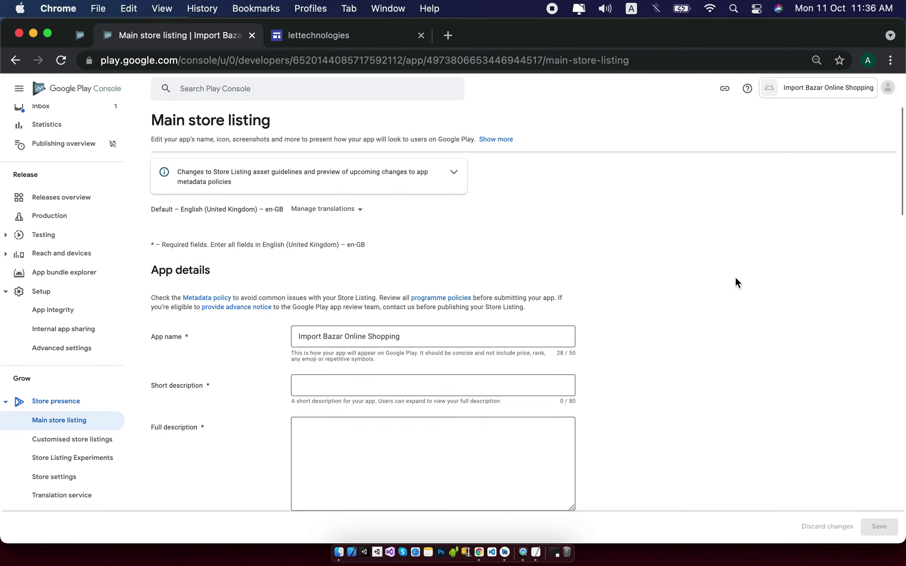
Enter a short description about an online shopping store where you can buy things at low prices.
{"action": "left_click", "coordinate": [350, 366]}
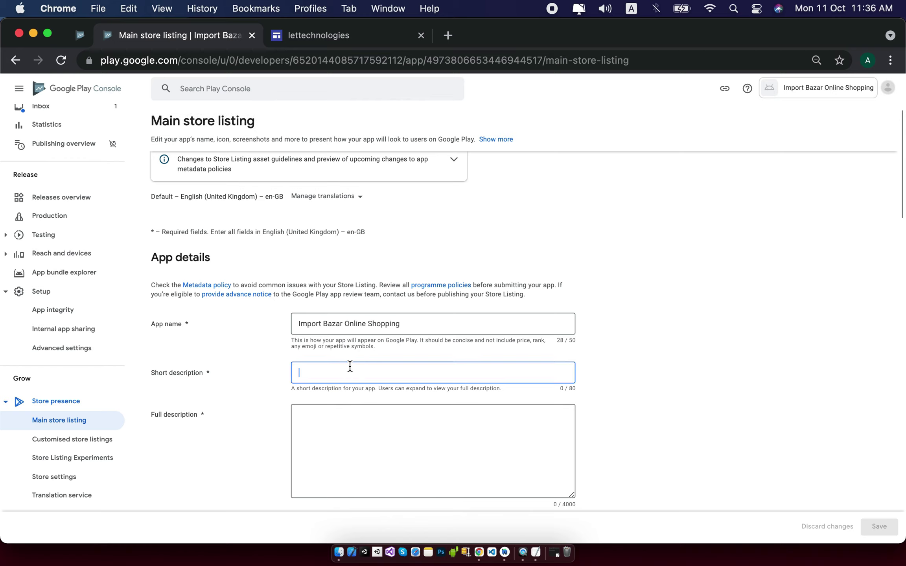
{"action": "type", "text": "import bazar"}
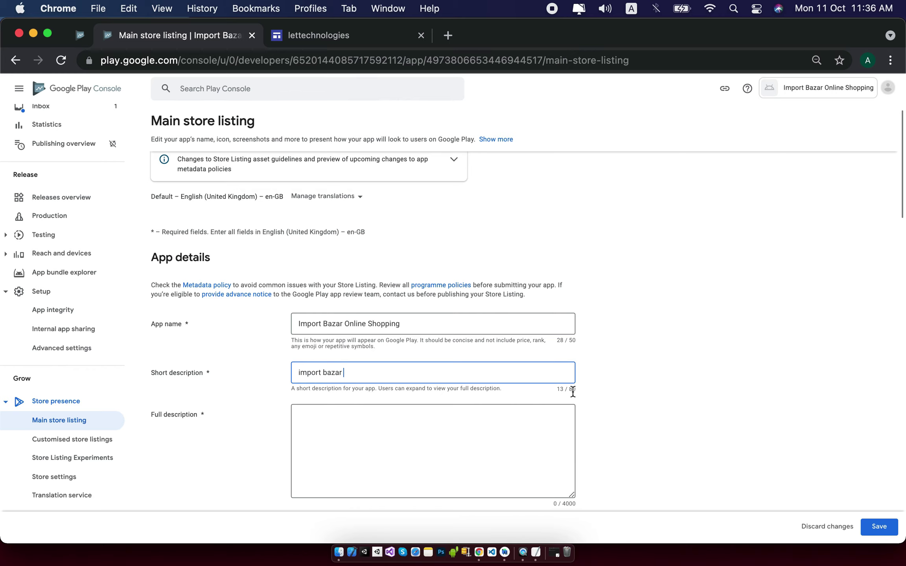
{"action": "key", "text": "super+equal"}
{"action": "key", "text": "super+equal"}
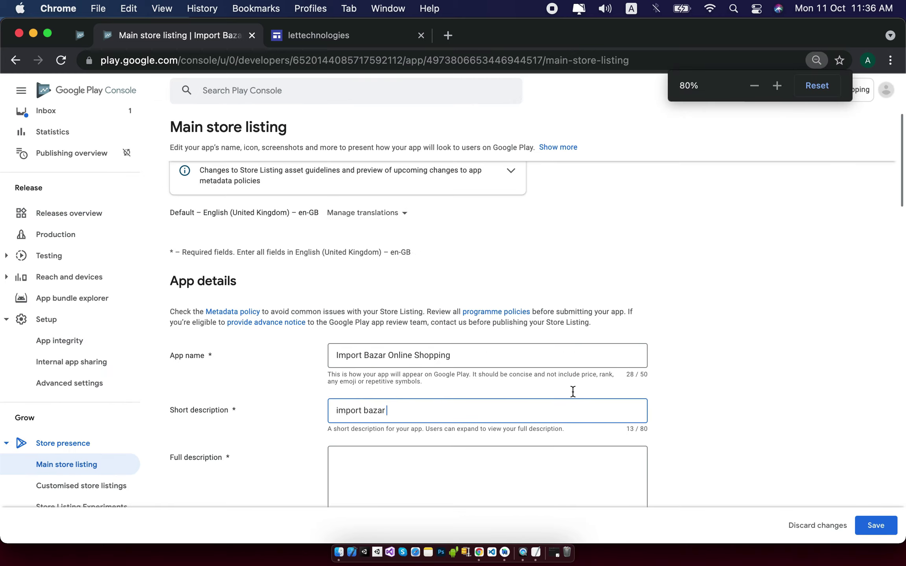
{"action": "scroll", "coordinate": [578, 390], "scroll_direction": "down", "scroll_amount": 5}
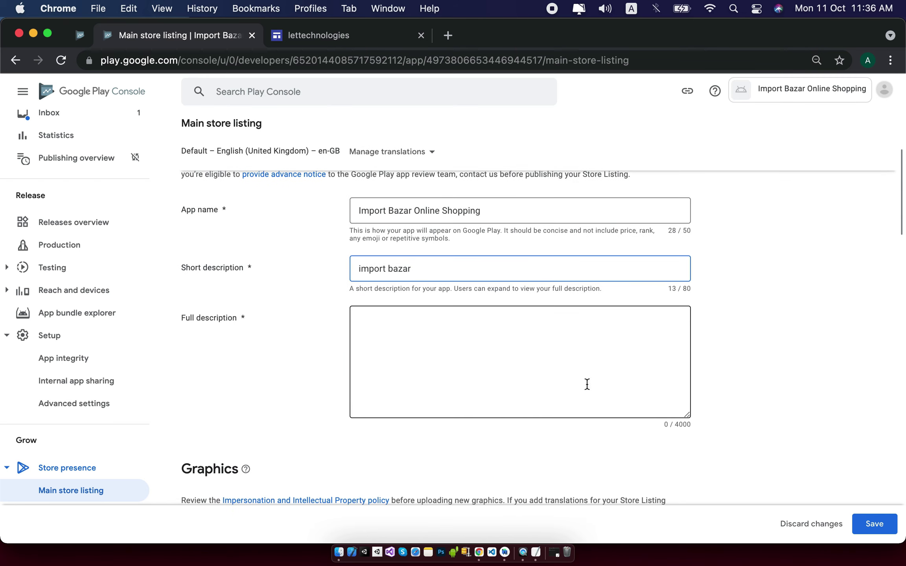
{"action": "scroll", "coordinate": [694, 303], "scroll_direction": "up", "scroll_amount": 1}
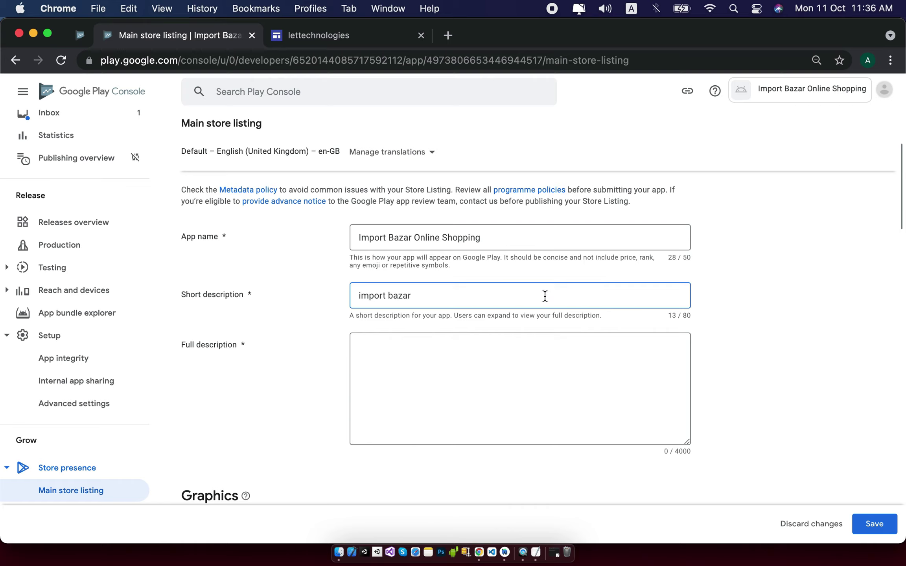
{"action": "type", "text": "o"}
{"action": "type", "text": "nline shopping shot"}
{"action": "type", "text": "e where you can bou"}
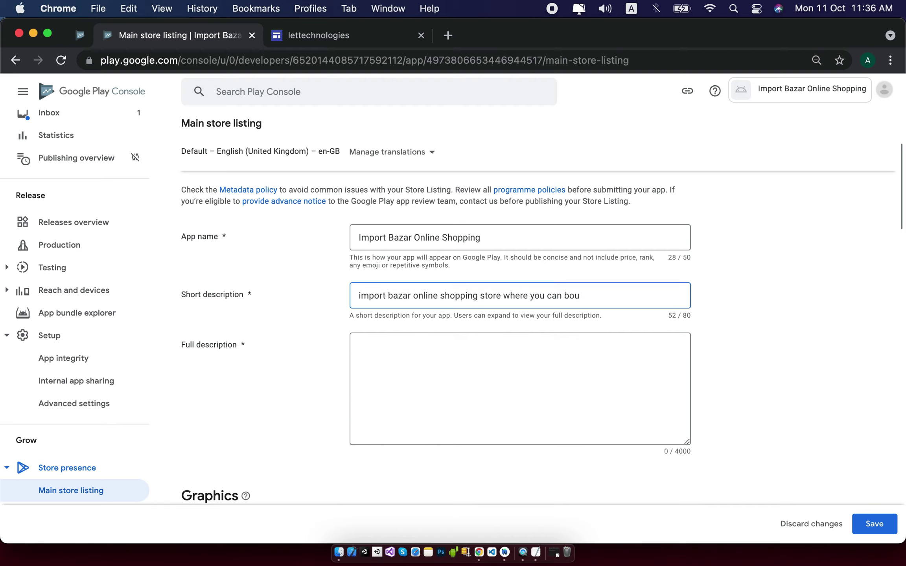
{"action": "key", "text": "BackSpace"}
{"action": "key", "text": "BackSpace"}
{"action": "type", "text": "uy thing on low price"}
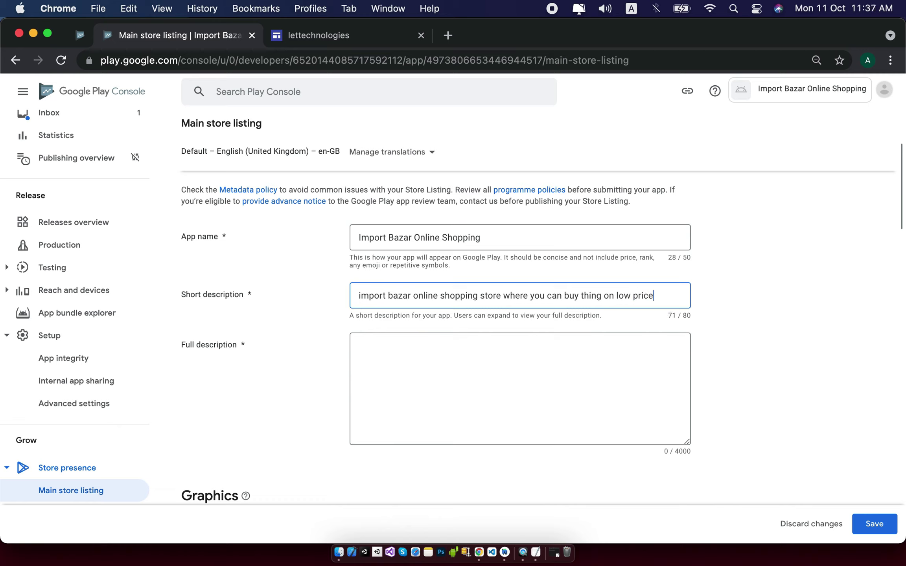
Copy the short description text and paste it into the full description box.
{"action": "left_click", "coordinate": [523, 354]}
{"action": "triple_click", "coordinate": [486, 290]}
{"action": "key", "text": "super+c"}
{"action": "left_click", "coordinate": [471, 345]}
{"action": "key", "text": "super+v"}
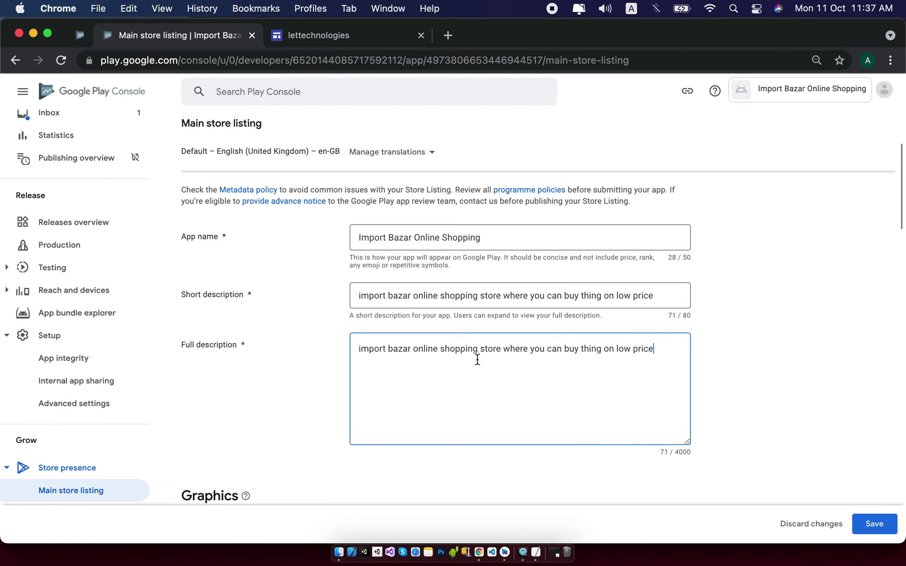
{"action": "double_click", "coordinate": [524, 351]}
{"action": "left_click", "coordinate": [666, 353]}
{"action": "scroll", "coordinate": [815, 393], "scroll_direction": "down", "scroll_amount": 5}
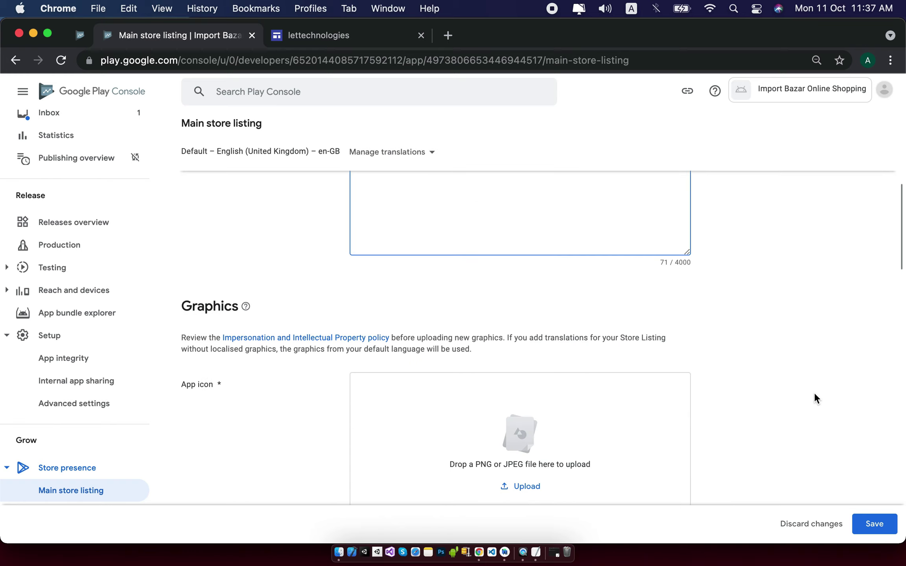
{"action": "scroll", "coordinate": [814, 392], "scroll_direction": "down", "scroll_amount": 3}
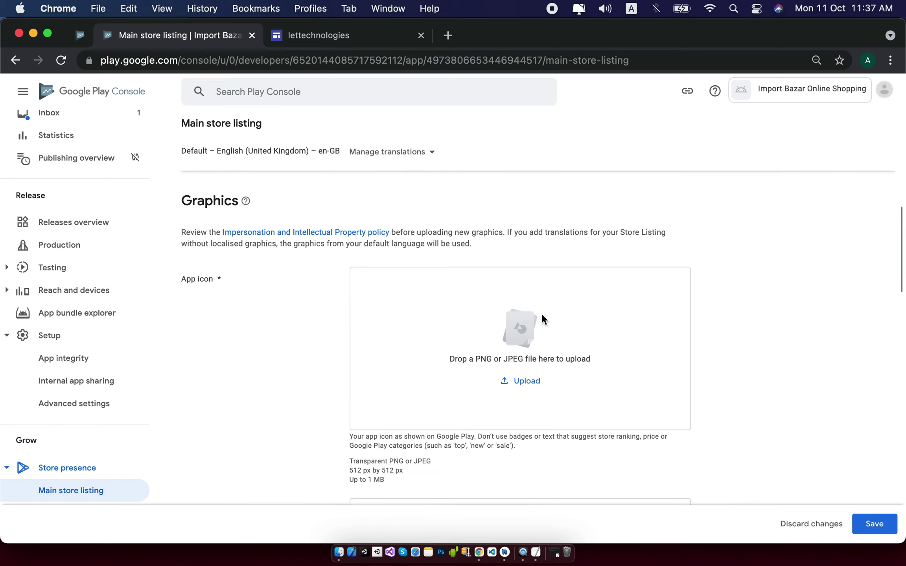
{"action": "mouse_move", "coordinate": [347, 470]}
{"action": "left_mouse_down"}
{"action": "mouse_move", "coordinate": [395, 470]}
{"action": "mouse_move", "coordinate": [349, 470]}
{"action": "left_mouse_up"}
{"action": "left_click", "coordinate": [419, 471]}
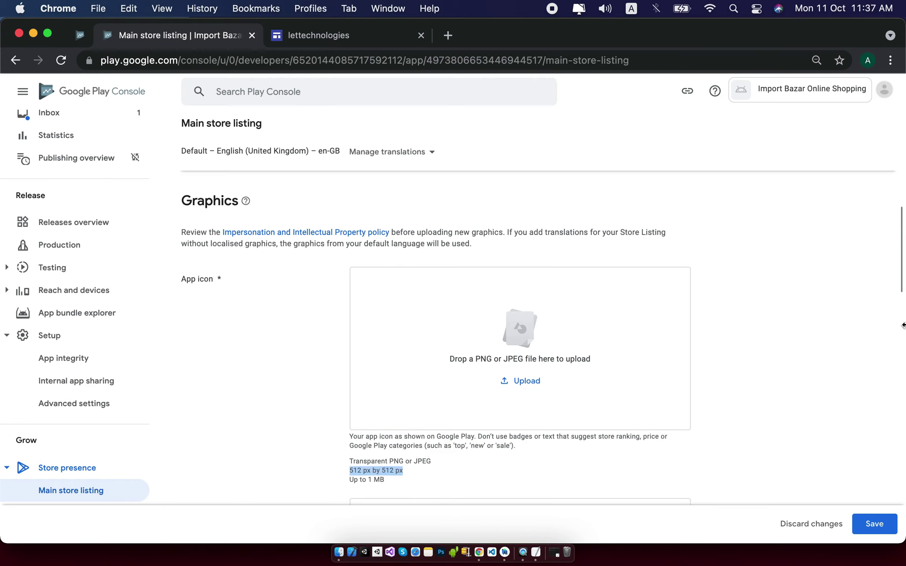
{"action": "left_click", "coordinate": [750, 407]}
{"action": "left_click", "coordinate": [529, 382]}
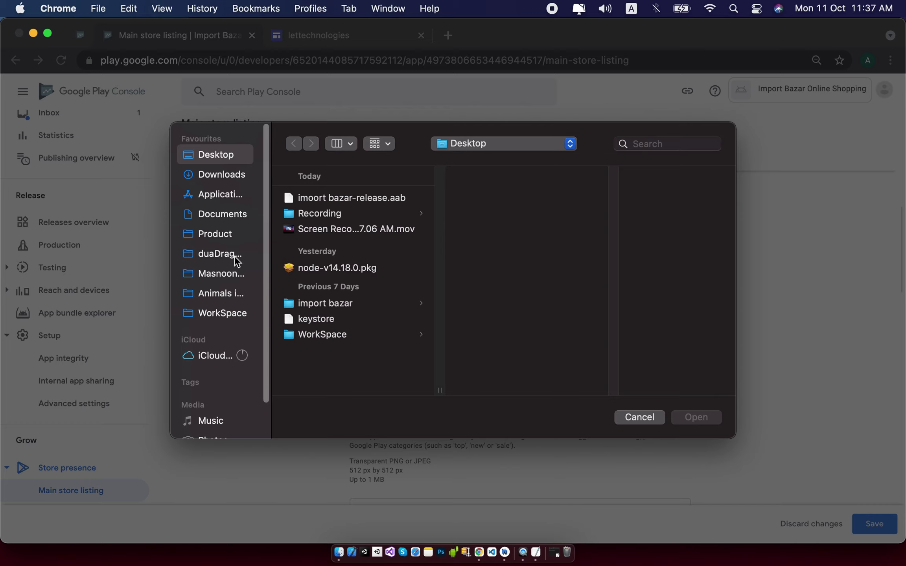
{"action": "left_click", "coordinate": [233, 235]}
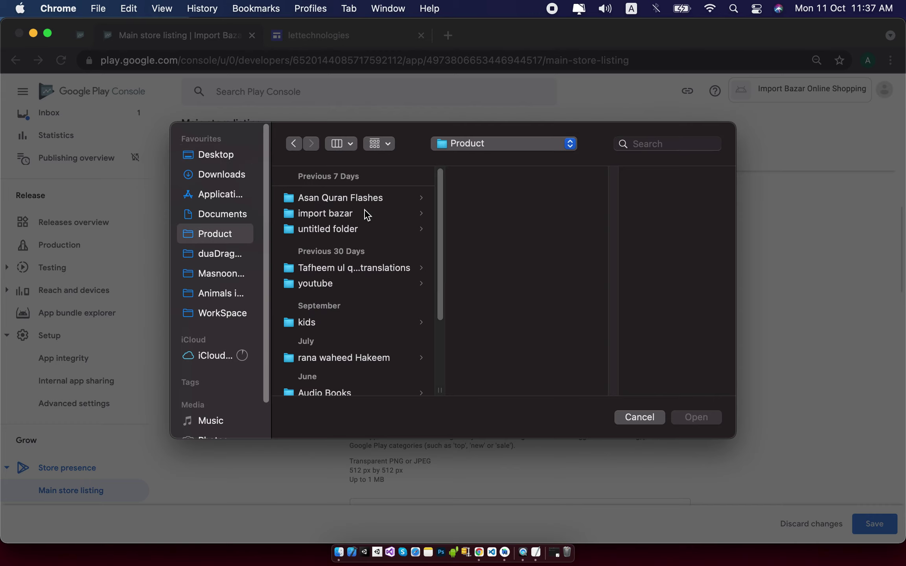
{"action": "left_click", "coordinate": [346, 319]}
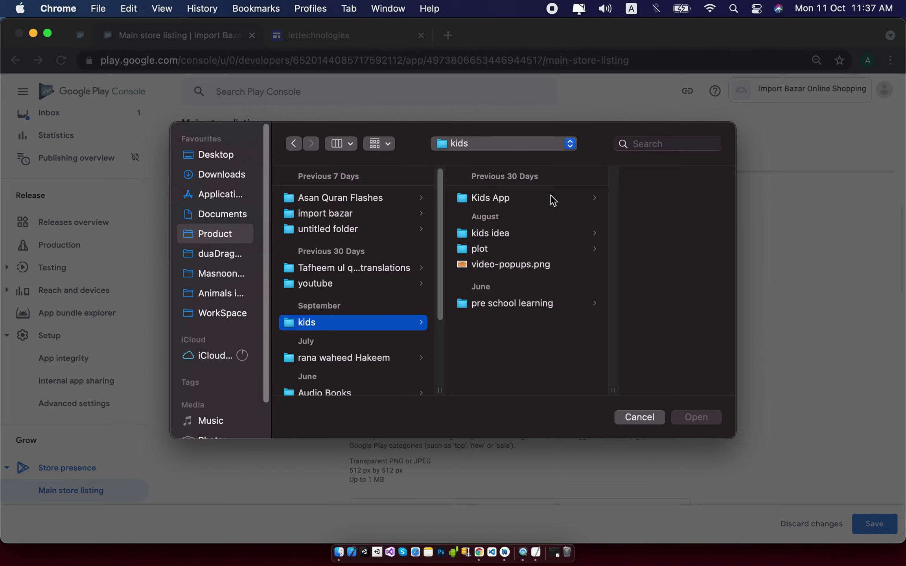
{"action": "left_click", "coordinate": [520, 199]}
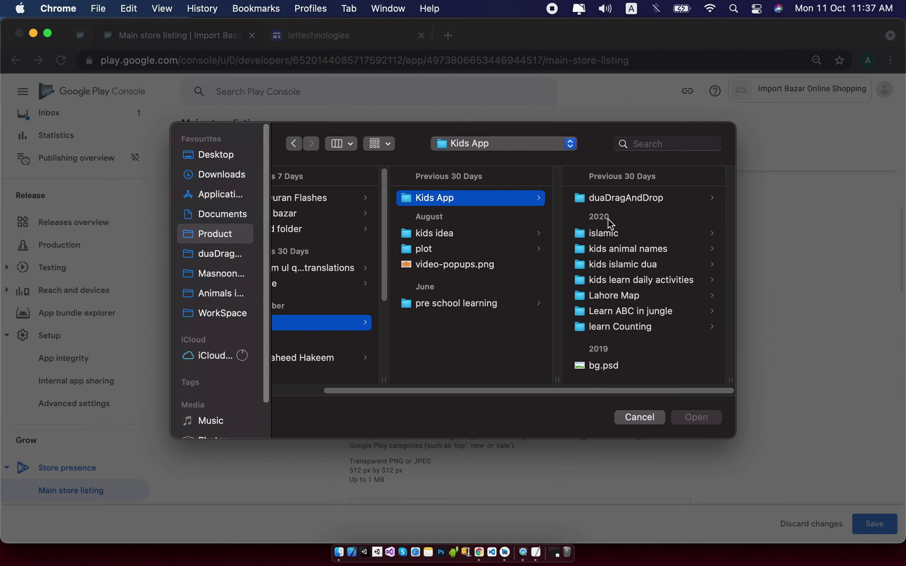
{"action": "left_click", "coordinate": [627, 202]}
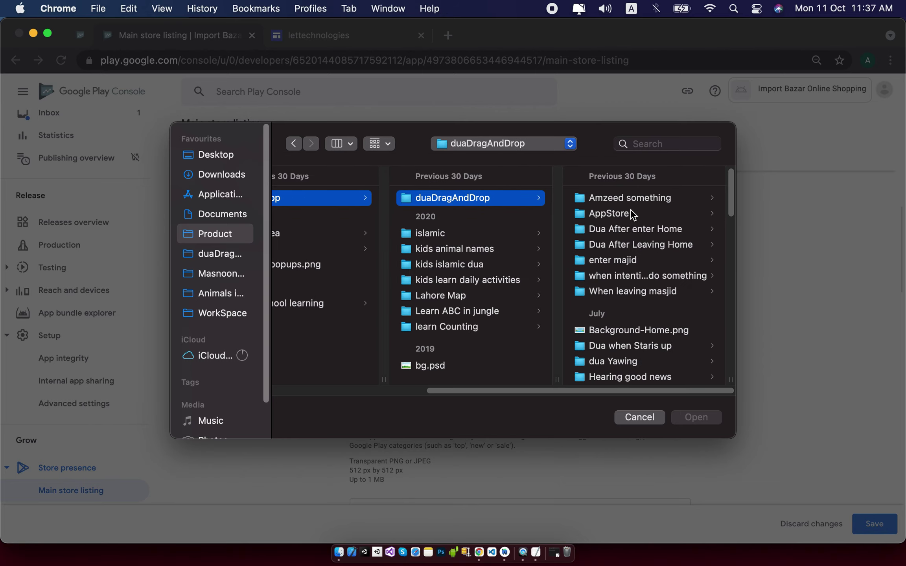
{"action": "left_click", "coordinate": [632, 214]}
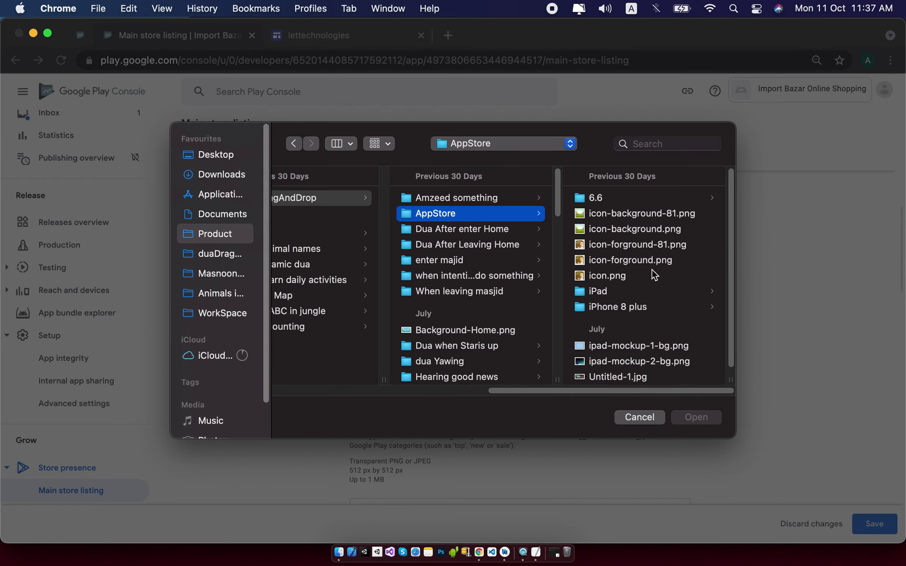
{"action": "left_click", "coordinate": [653, 272]}
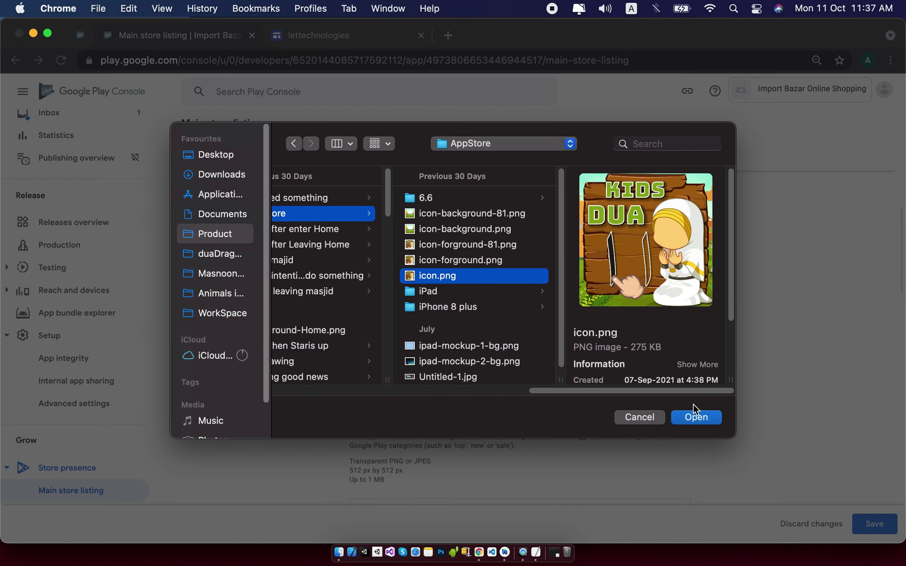
{"action": "scroll", "coordinate": [691, 356], "scroll_direction": "down", "scroll_amount": 5}
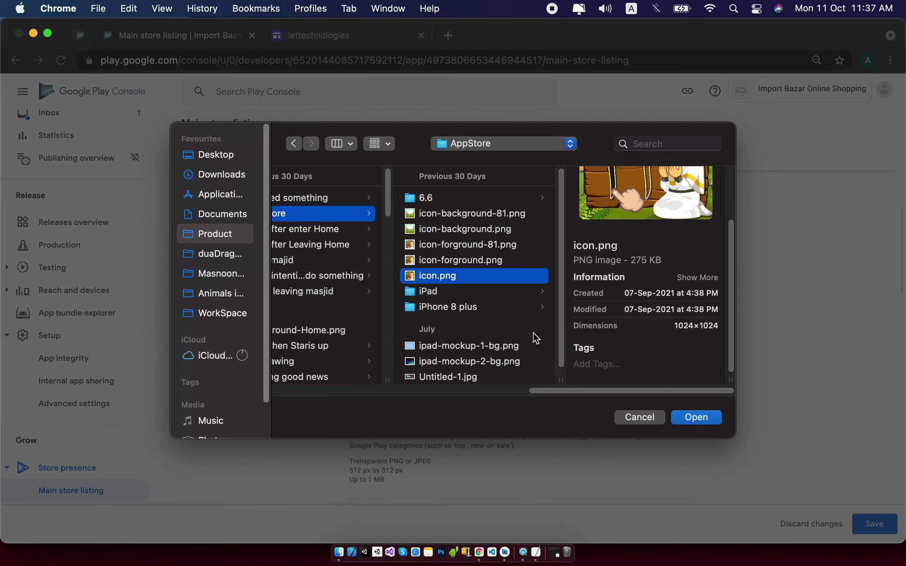
{"action": "scroll", "coordinate": [504, 316], "scroll_direction": "down", "scroll_amount": 1}
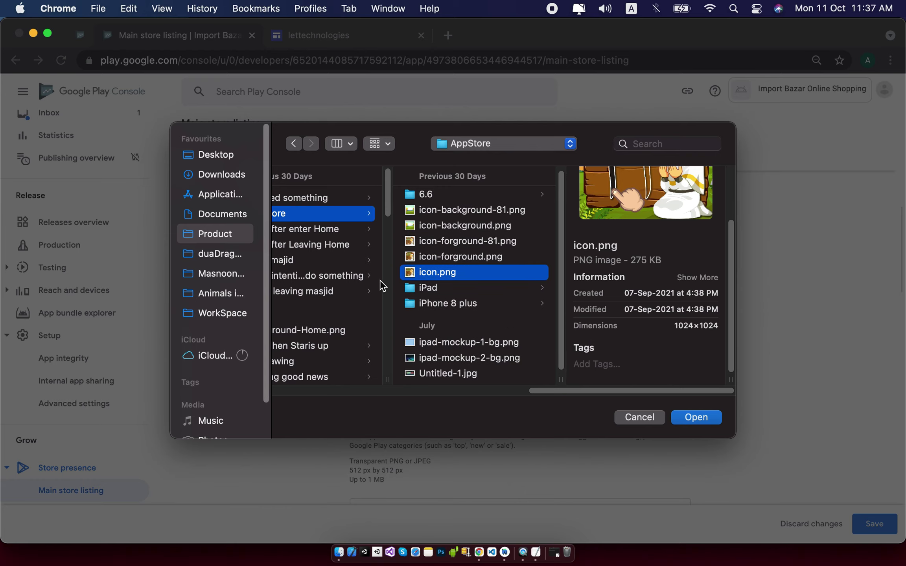
{"action": "scroll", "coordinate": [380, 280], "scroll_direction": "left", "scroll_amount": 4}
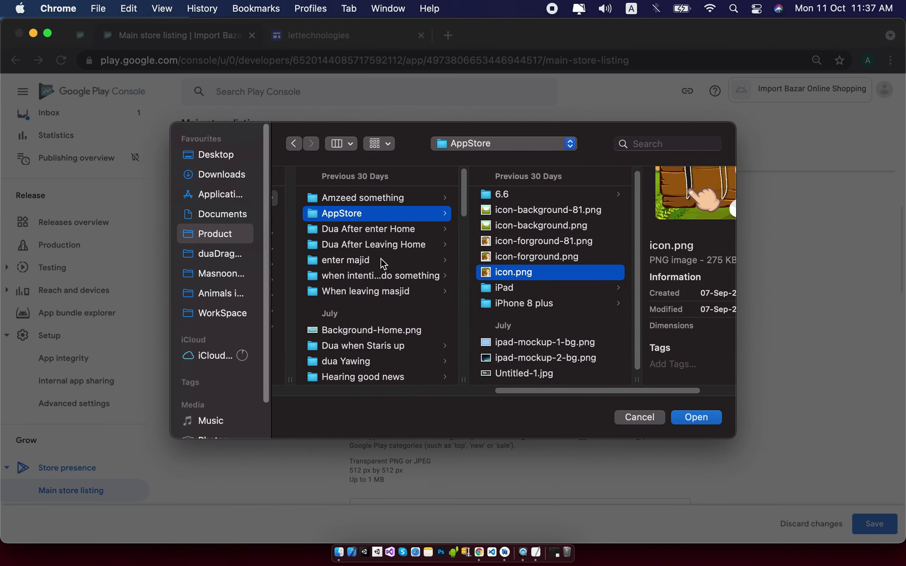
{"action": "scroll", "coordinate": [384, 268], "scroll_direction": "left", "scroll_amount": 5}
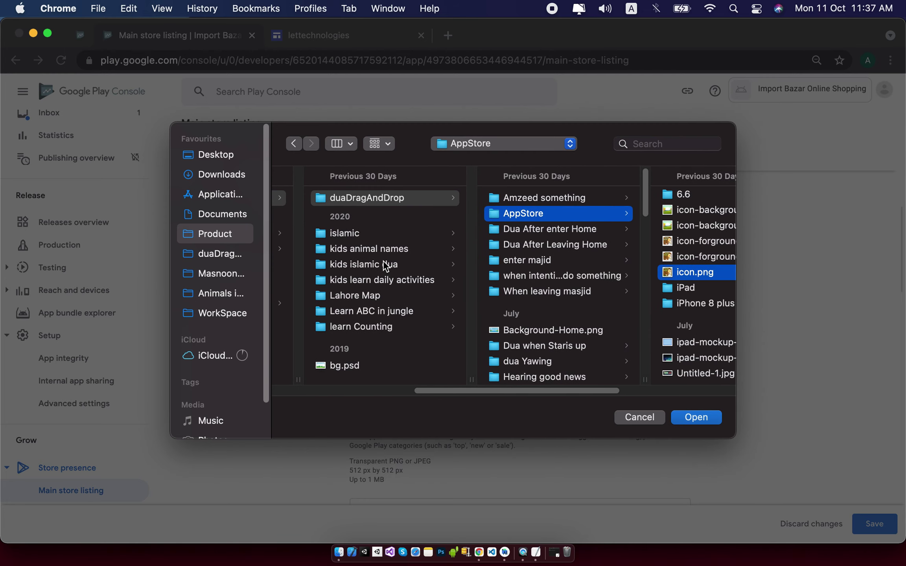
{"action": "left_click", "coordinate": [649, 414]}
Launch Adobe Photoshop 2021 from system search.
{"action": "left_click", "coordinate": [732, 5]}
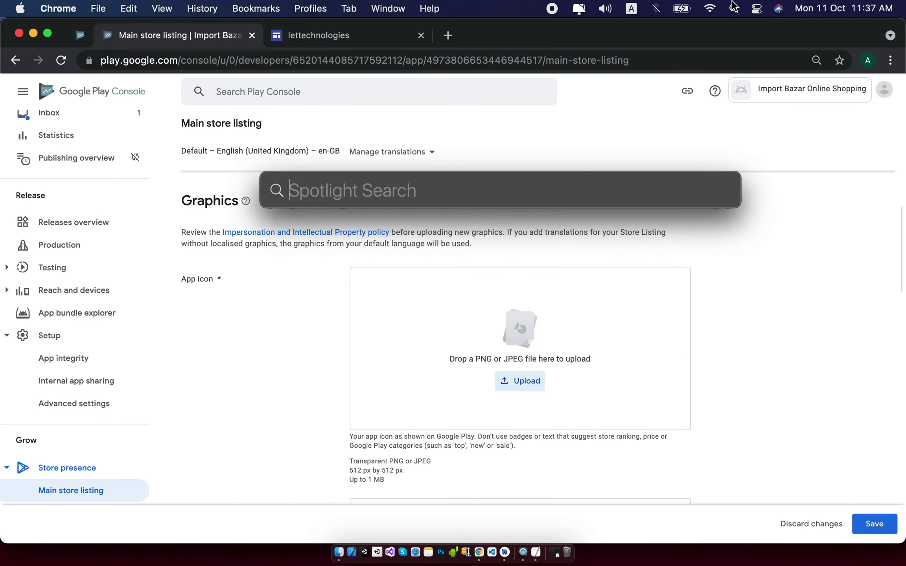
{"action": "type", "text": "photo"}
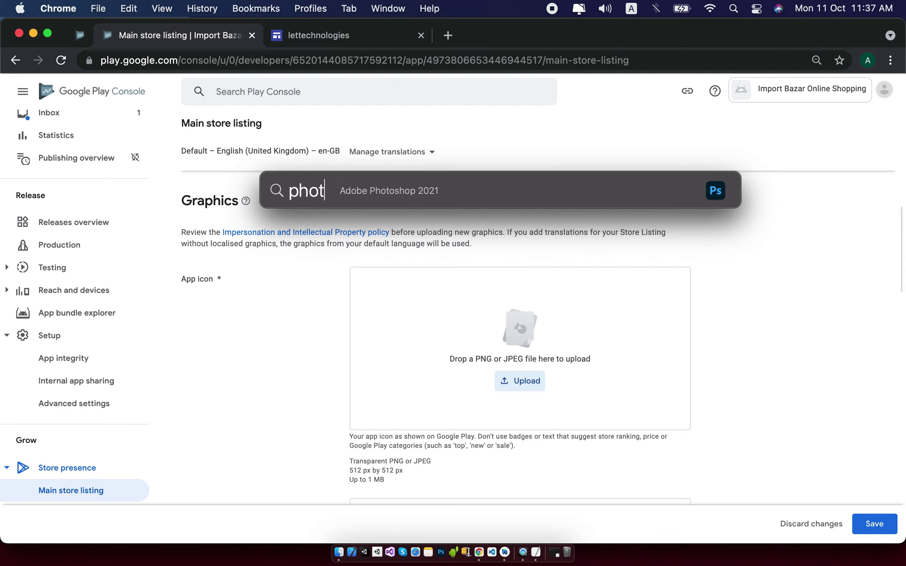
{"action": "key", "text": "Escape"}
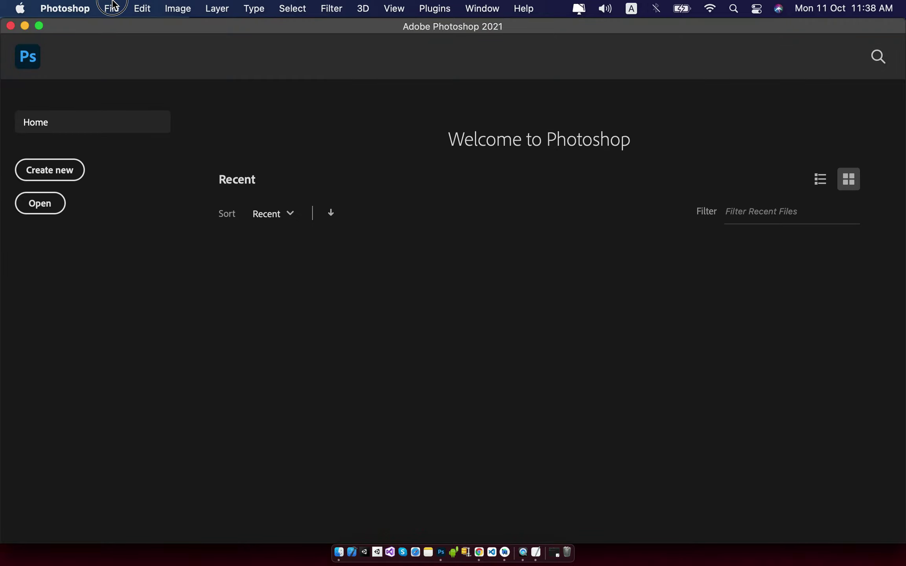
{"action": "left_click", "coordinate": [113, 8]}
{"action": "left_click", "coordinate": [501, 253]}
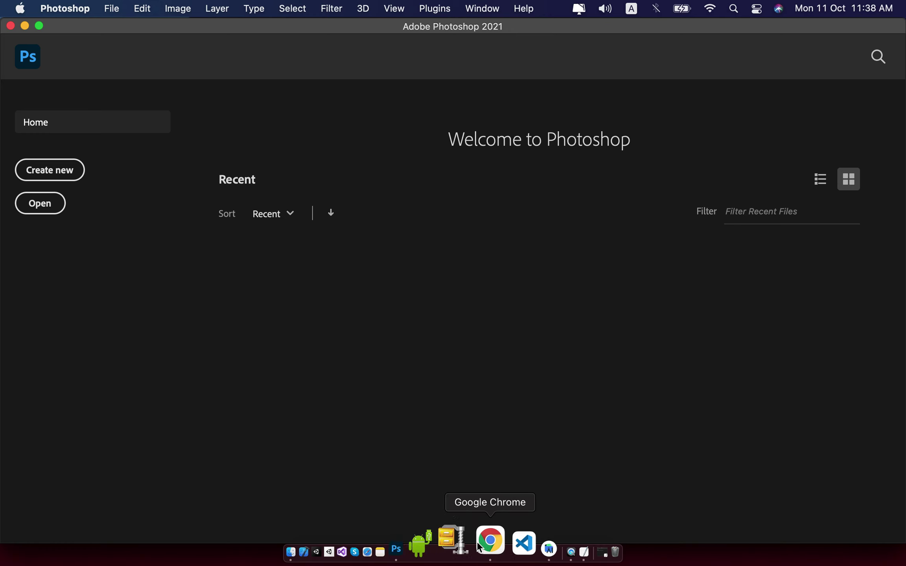
Check the app icon's required 512 px size on the Play Console store listing.
{"action": "left_click", "coordinate": [478, 553]}
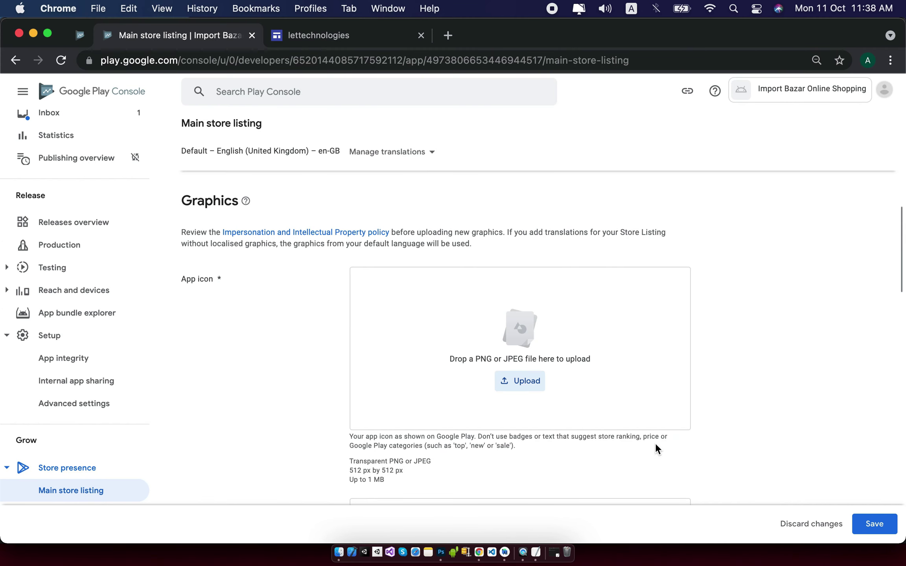
{"action": "left_click_drag", "start_coordinate": [407, 469], "coordinate": [347, 470]}
{"action": "left_click", "coordinate": [400, 469]}
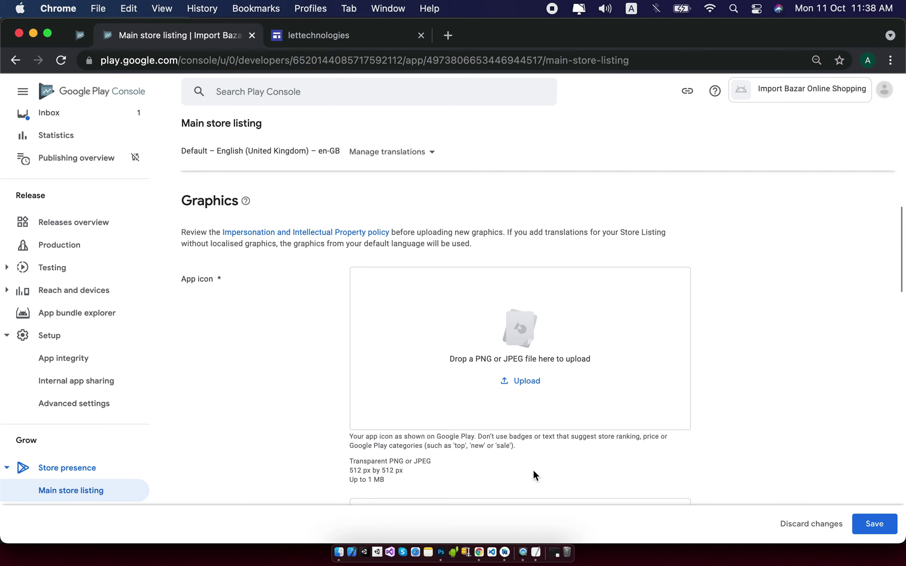
{"action": "key", "text": "super+Tab"}
Create a new Photoshop document 512 px wide by 512 px high and dismiss the preset notice.
{"action": "left_click", "coordinate": [111, 8]}
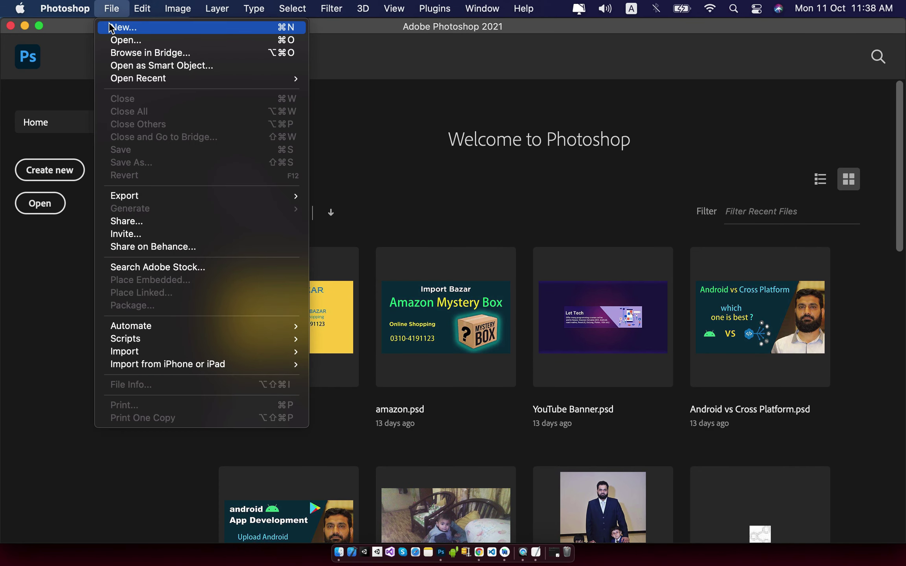
{"action": "left_click", "coordinate": [112, 27]}
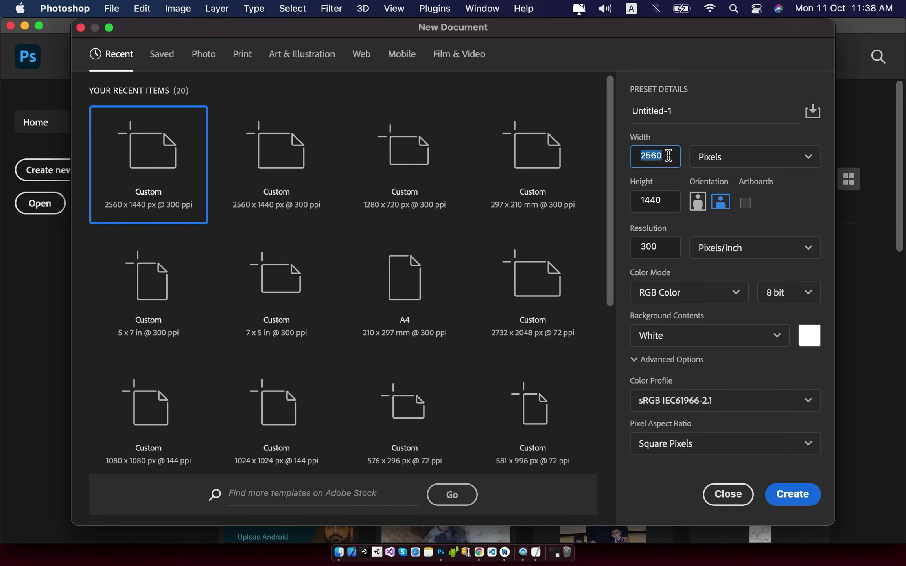
{"action": "type", "text": "512"}
{"action": "left_click", "coordinate": [672, 193]}
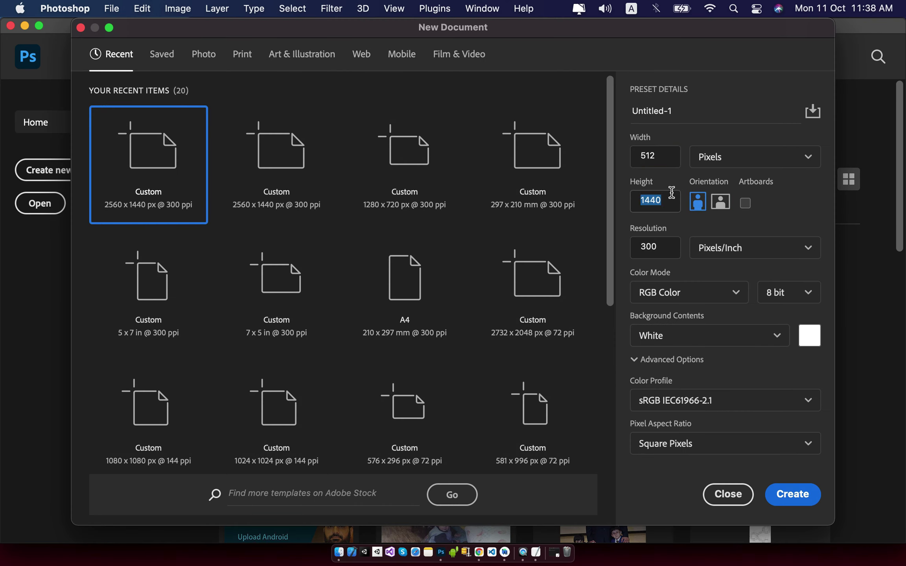
{"action": "left_click", "coordinate": [669, 200]}
{"action": "type", "text": "512"}
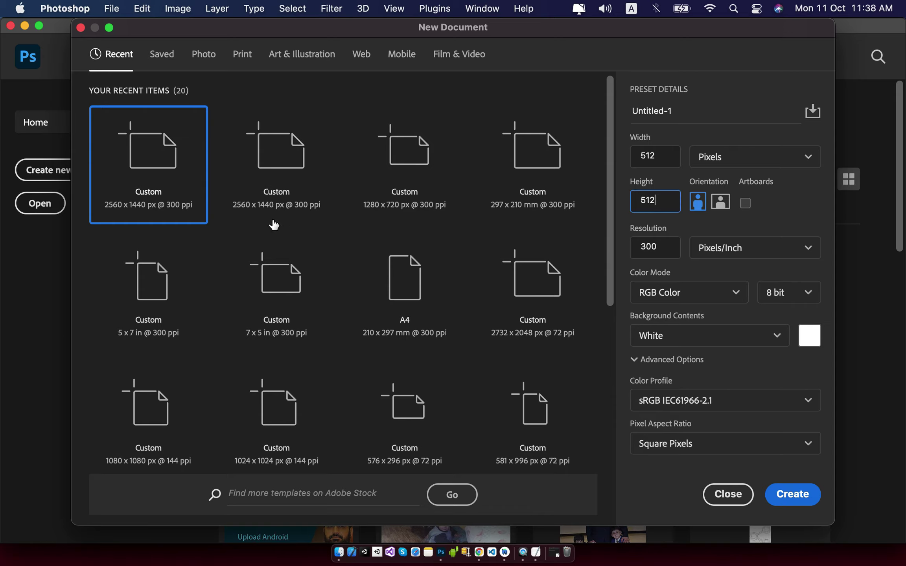
{"action": "left_click", "coordinate": [792, 496]}
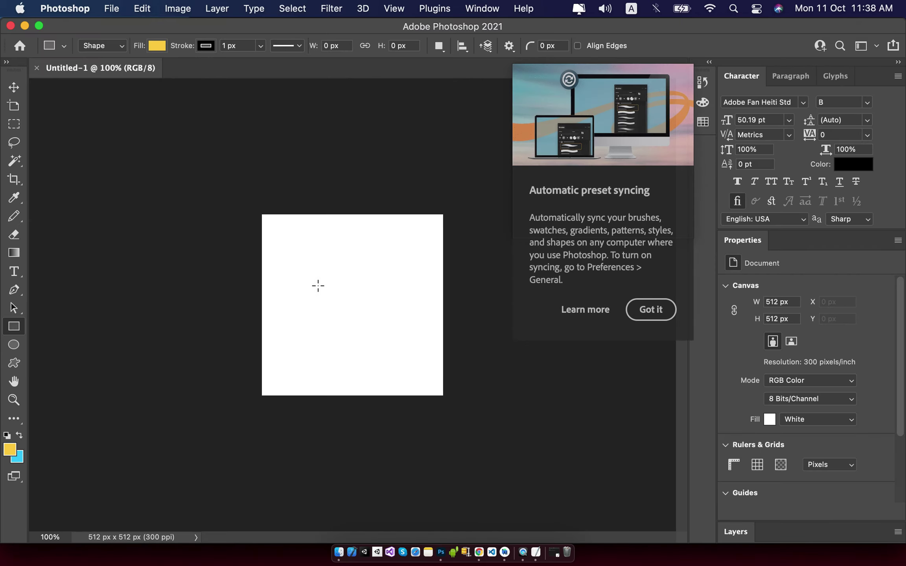
{"action": "left_click", "coordinate": [629, 314]}
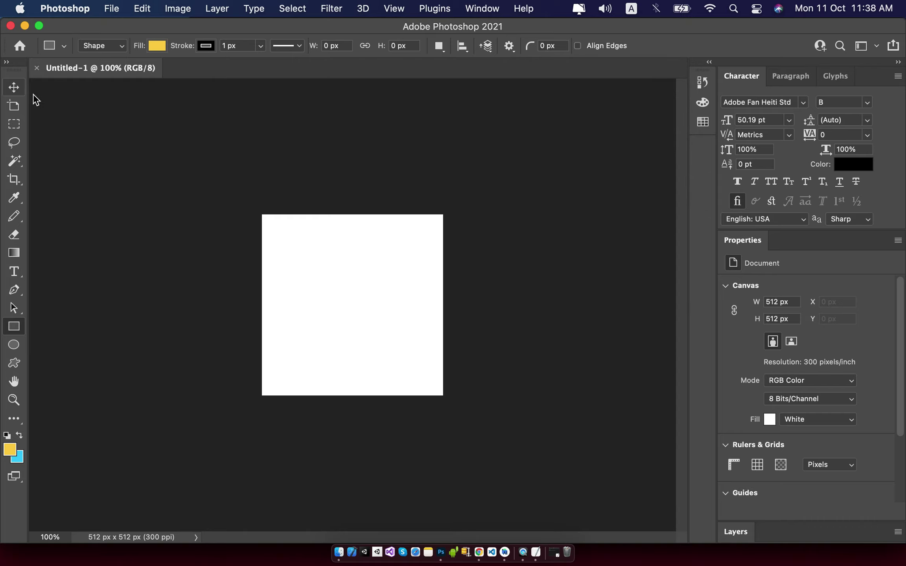
Confirm in Image Size that the document measures 512 × 512 pixels, leaving it unchanged.
{"action": "left_click", "coordinate": [192, 11]}
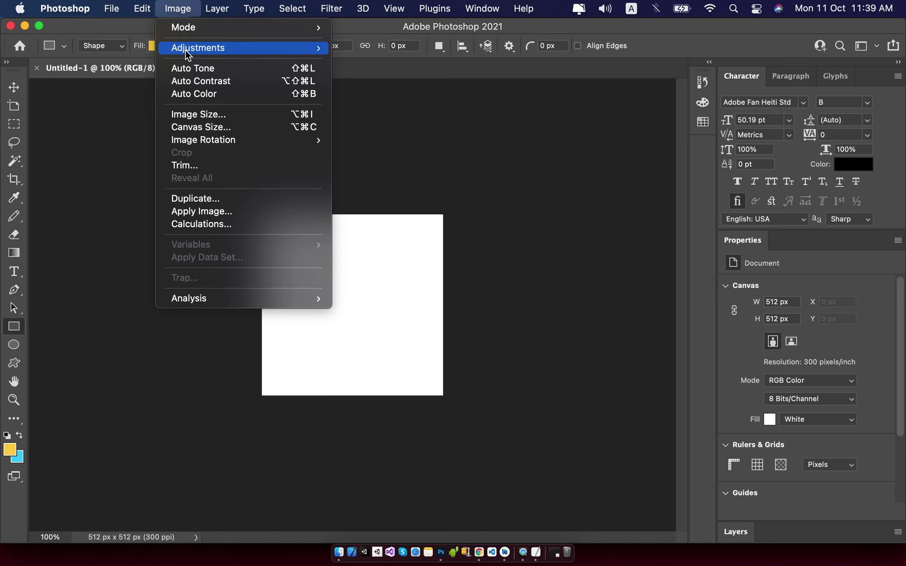
{"action": "left_click", "coordinate": [201, 114]}
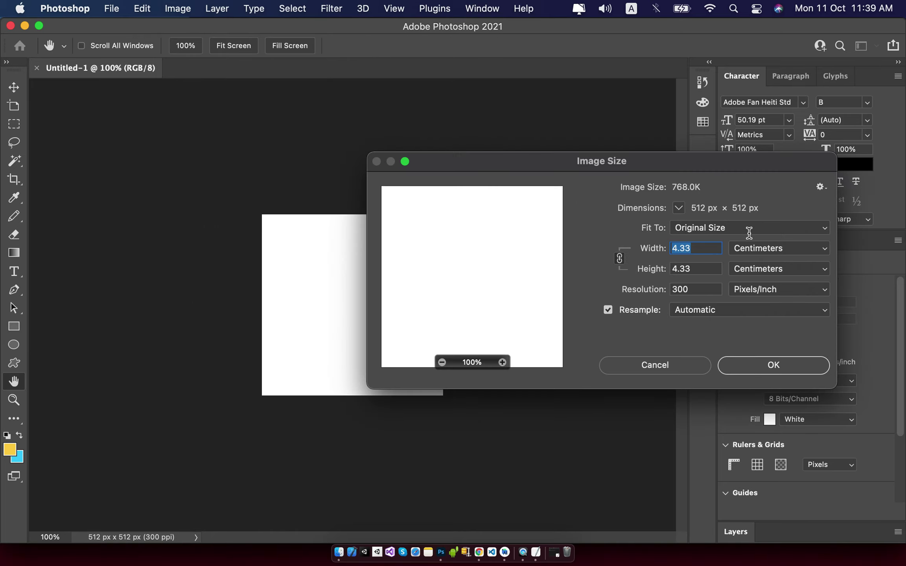
{"action": "left_click", "coordinate": [776, 248]}
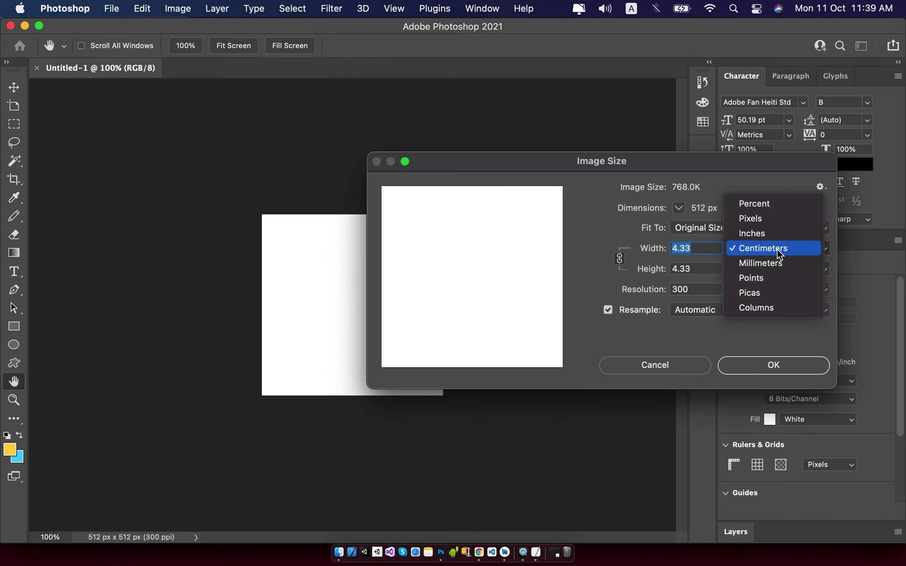
{"action": "left_click", "coordinate": [766, 226]}
{"action": "left_click", "coordinate": [676, 372]}
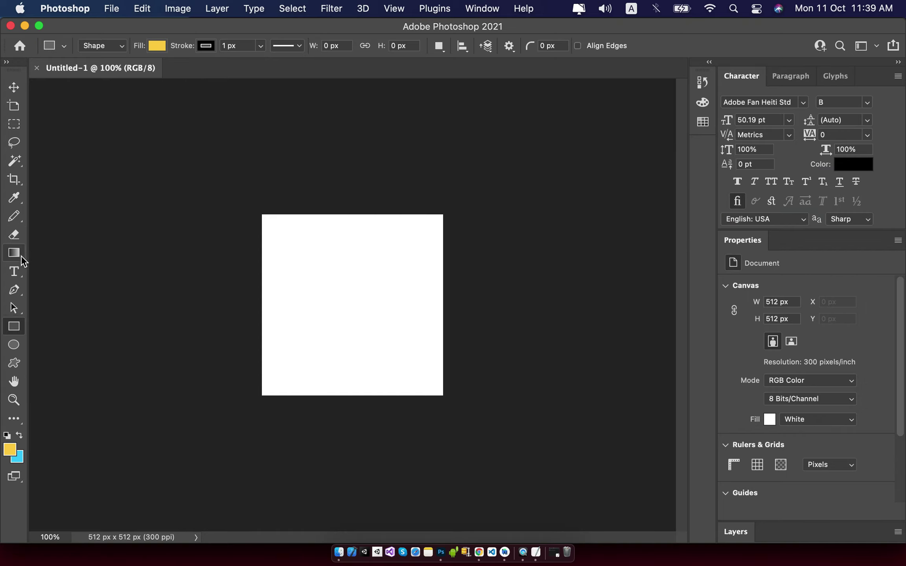
{"action": "left_click", "coordinate": [19, 268]}
Type 'import bazar', shrink it to about a third and centre it on the canvas.
{"action": "left_click", "coordinate": [319, 279]}
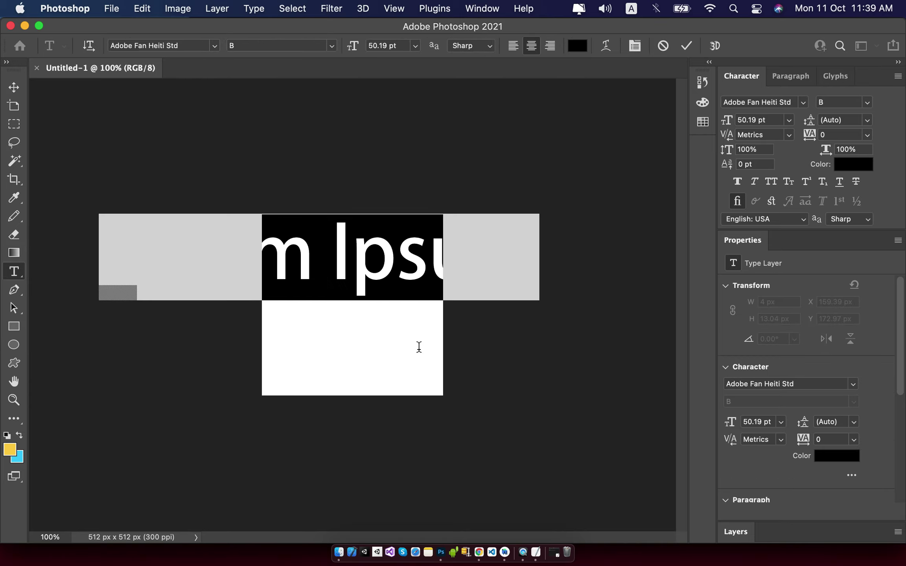
{"action": "type", "text": "impor"}
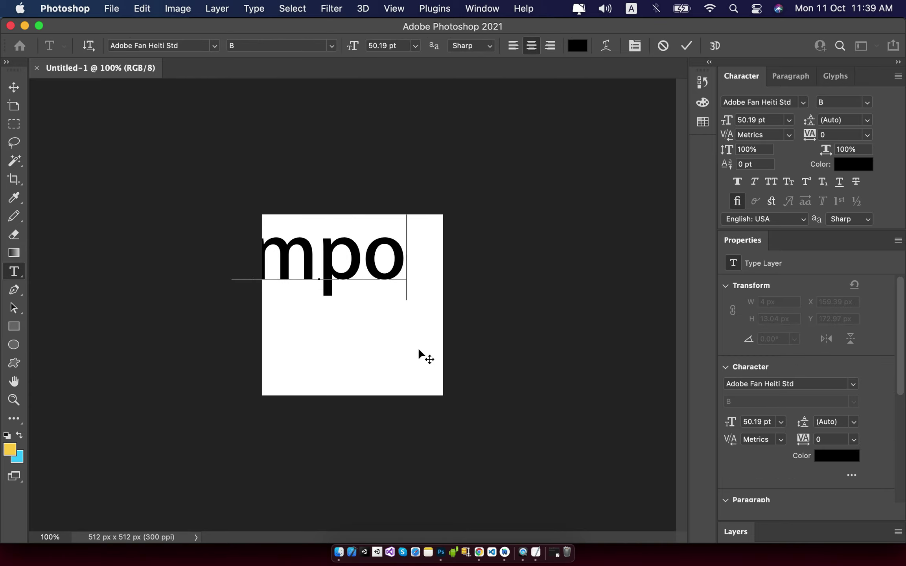
{"action": "type", "text": "t b"}
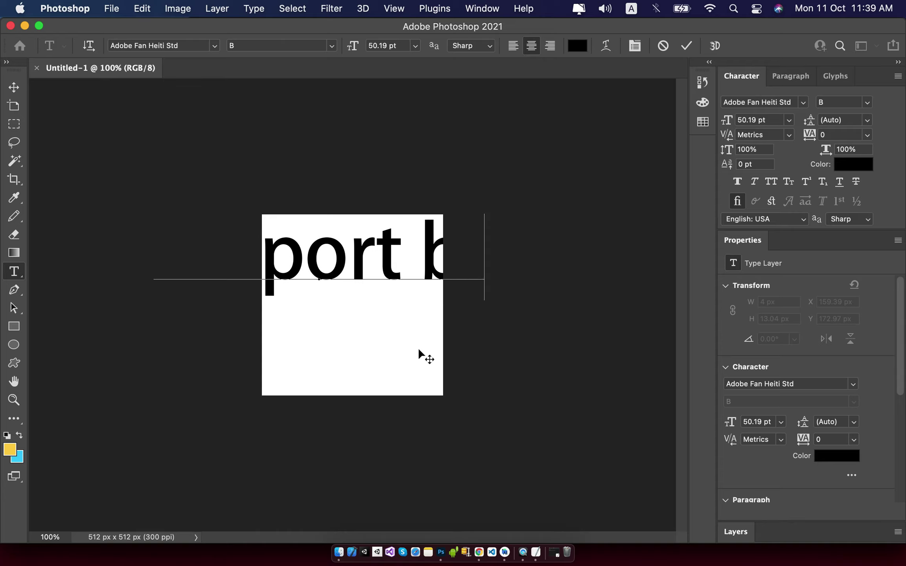
{"action": "type", "text": "az"}
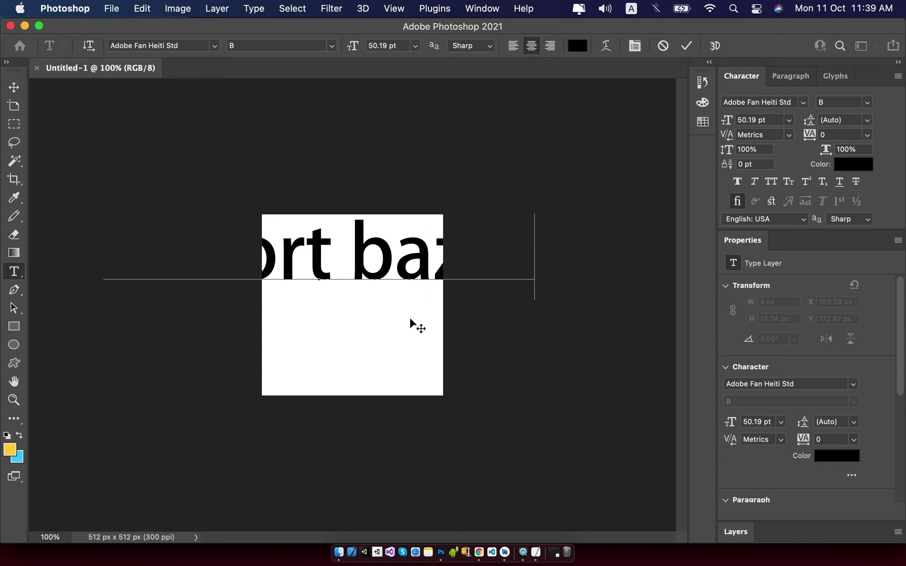
{"action": "left_click", "coordinate": [15, 89]}
{"action": "key", "text": "super+t"}
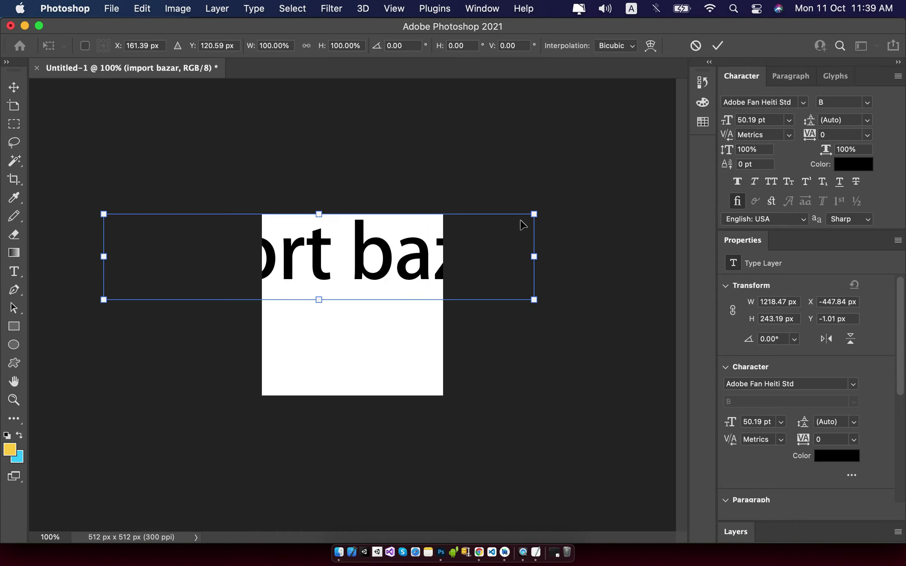
{"action": "left_click_drag", "start_coordinate": [542, 213], "coordinate": [259, 270]}
{"action": "left_click_drag", "start_coordinate": [192, 286], "coordinate": [350, 305]}
{"action": "key", "text": "Return"}
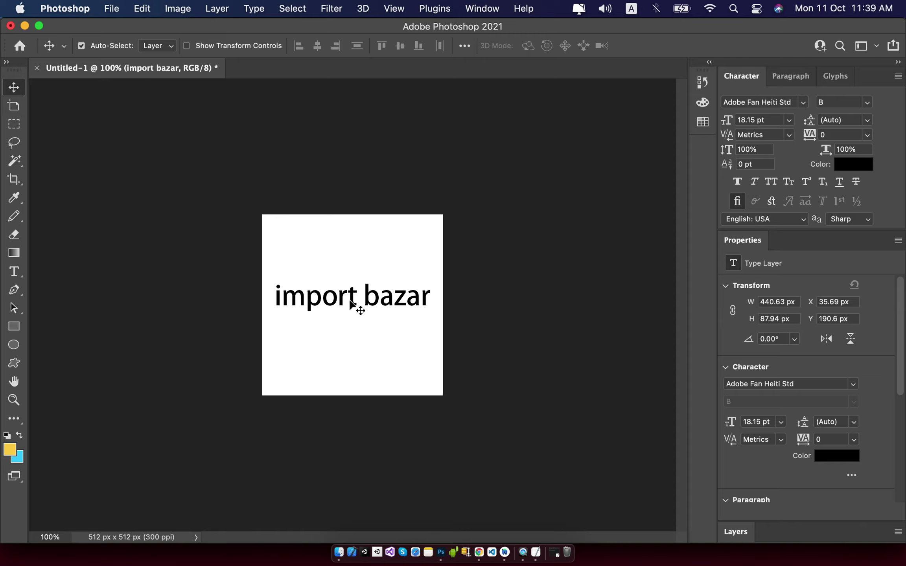
{"action": "key", "text": "super+a"}
{"action": "left_click", "coordinate": [400, 46]}
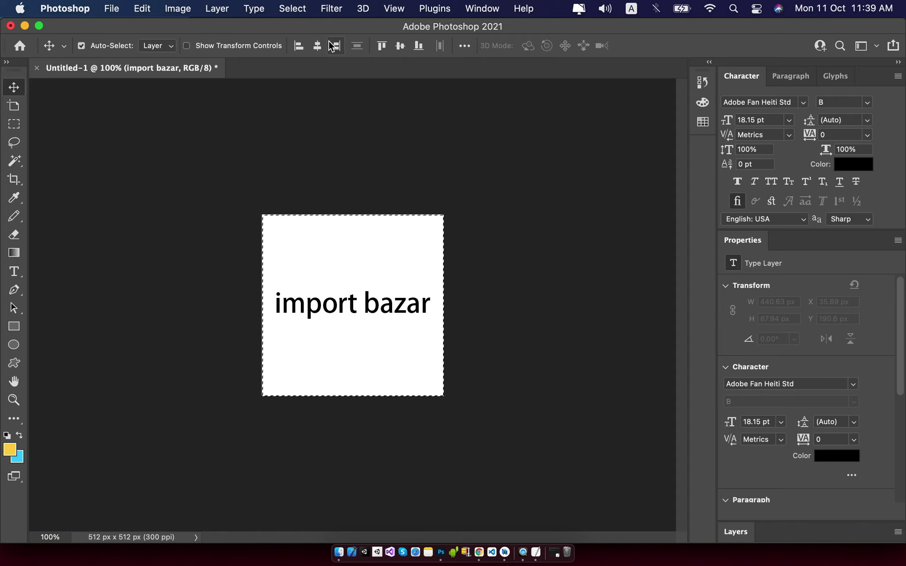
{"action": "left_click", "coordinate": [323, 46]}
{"action": "key", "text": "super+d"}
Set the Save for Web export format to PNG-24 and close the dialog.
{"action": "key", "text": "super+s"}
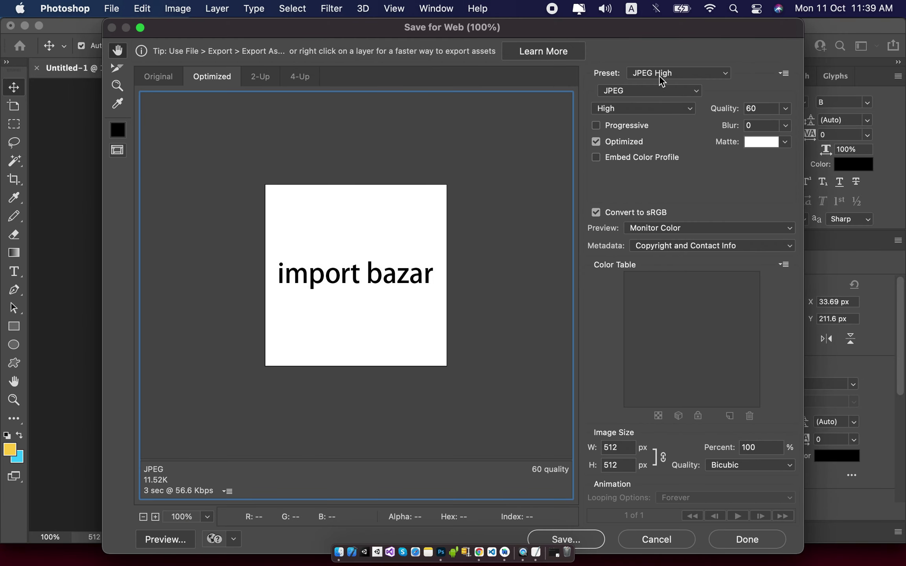
{"action": "left_click", "coordinate": [659, 74]}
{"action": "scroll", "coordinate": [660, 73], "scroll_direction": "up", "scroll_amount": 2}
{"action": "left_click", "coordinate": [668, 148]}
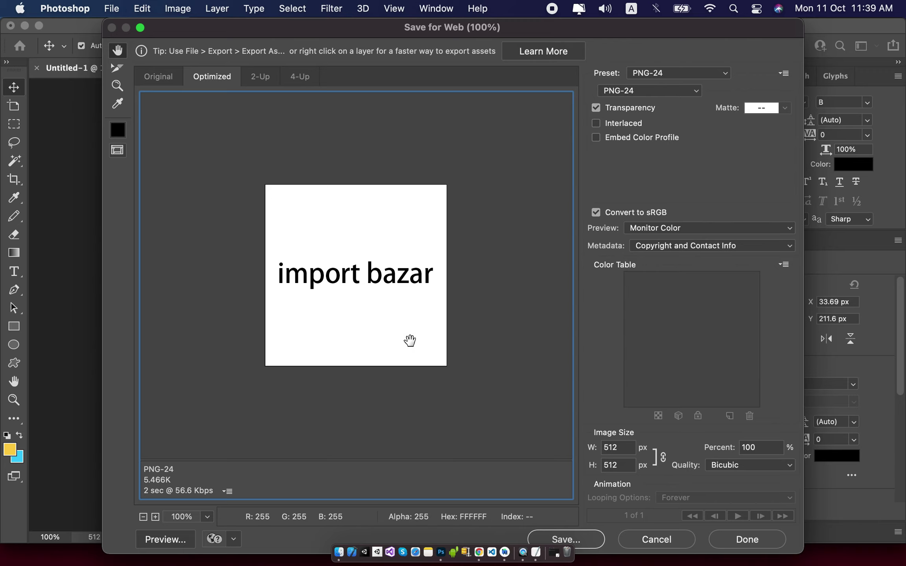
{"action": "left_click", "coordinate": [646, 543]}
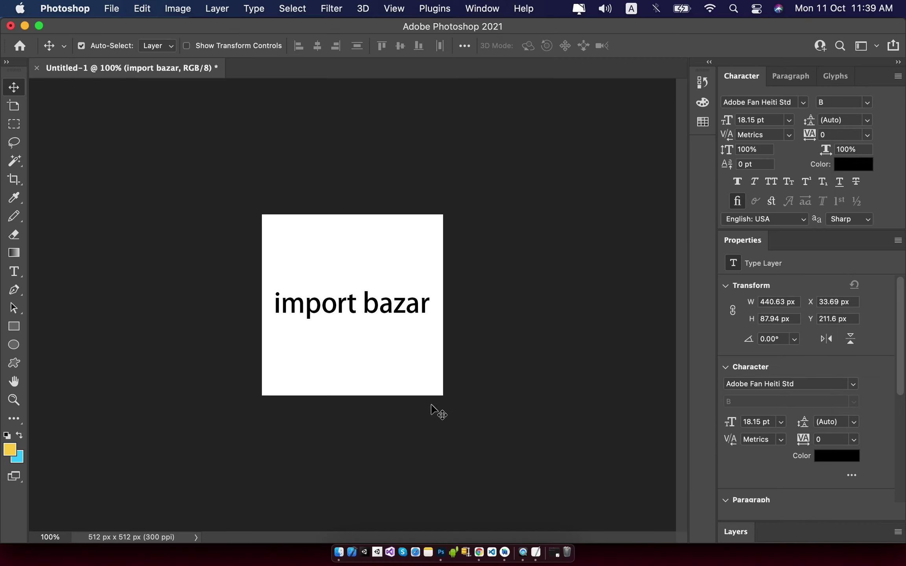
{"action": "left_click", "coordinate": [14, 327]}
Draw a yellow canvas-sized rectangle and move the import bazar text layer above Rectangle 1.
{"action": "left_click_drag", "start_coordinate": [262, 214], "coordinate": [443, 396]}
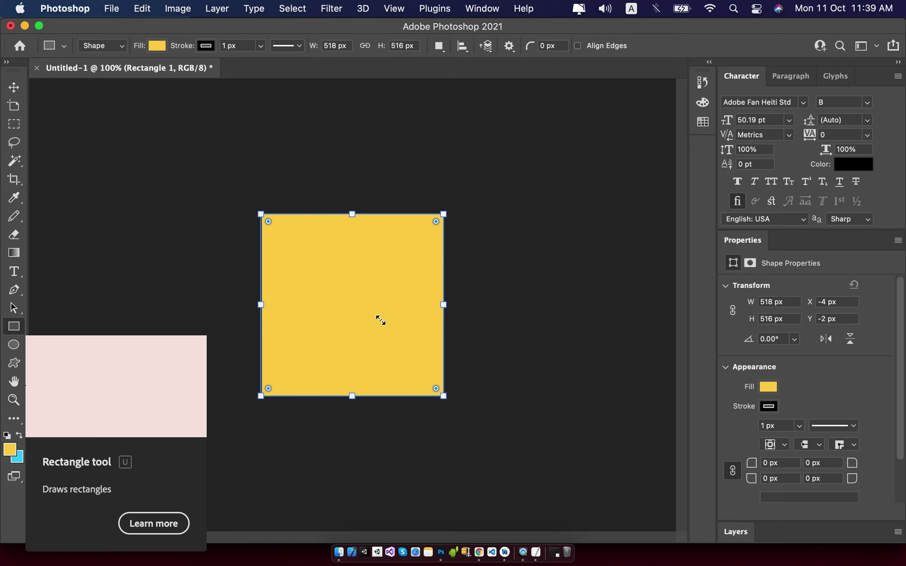
{"action": "left_click", "coordinate": [14, 87]}
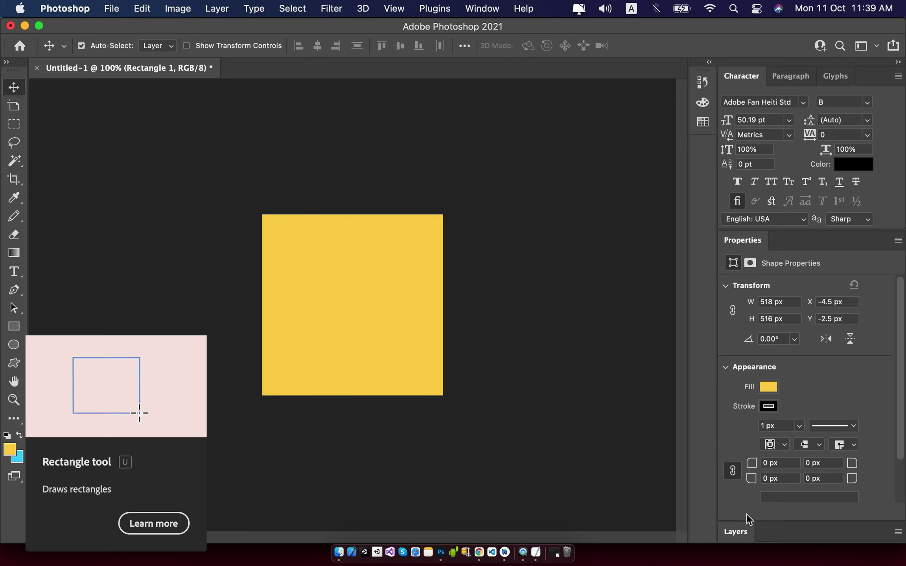
{"action": "left_click", "coordinate": [745, 526]}
{"action": "left_click_drag", "start_coordinate": [781, 384], "coordinate": [781, 348]}
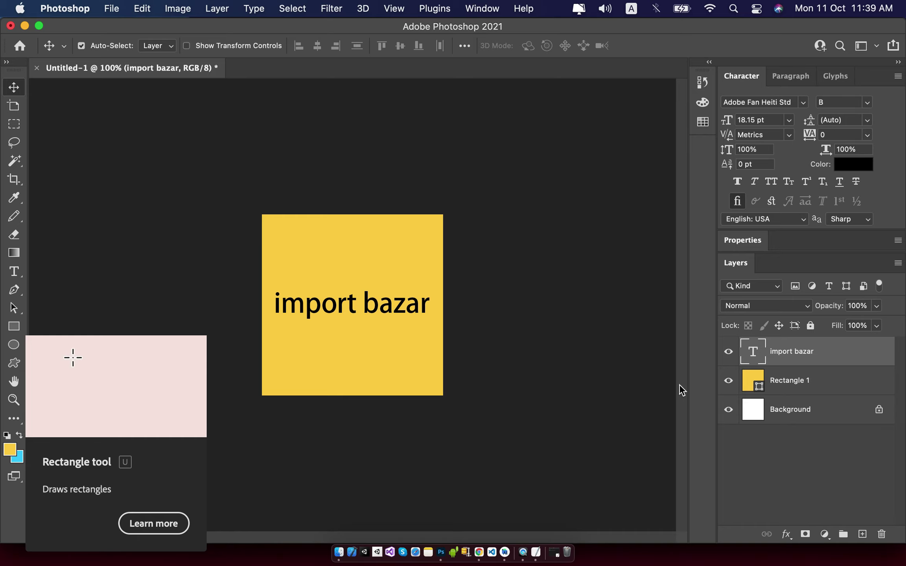
{"action": "left_click", "coordinate": [329, 194]}
{"action": "key", "text": "super+alt+shift+s"}
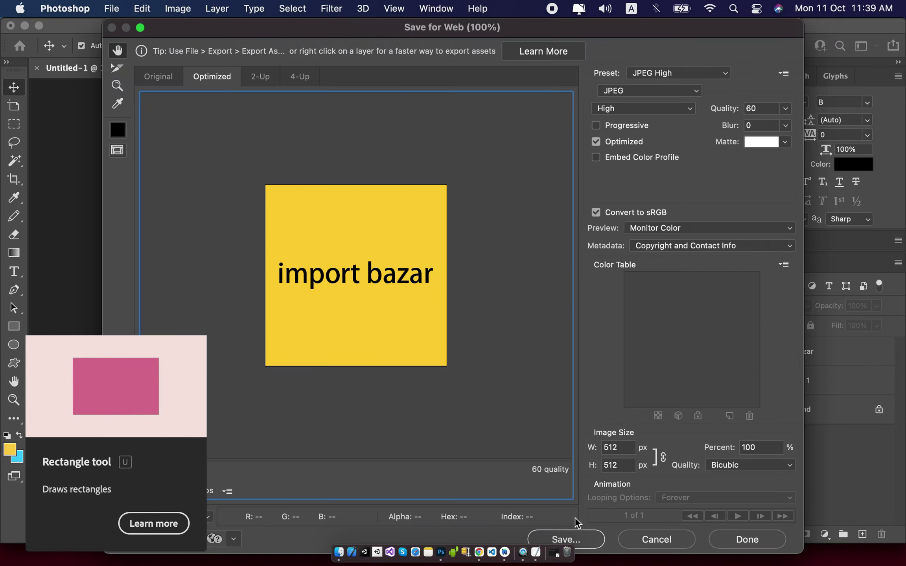
Save the optimized icon image to the Desktop with the file name icon.jpg.
{"action": "left_click", "coordinate": [589, 546]}
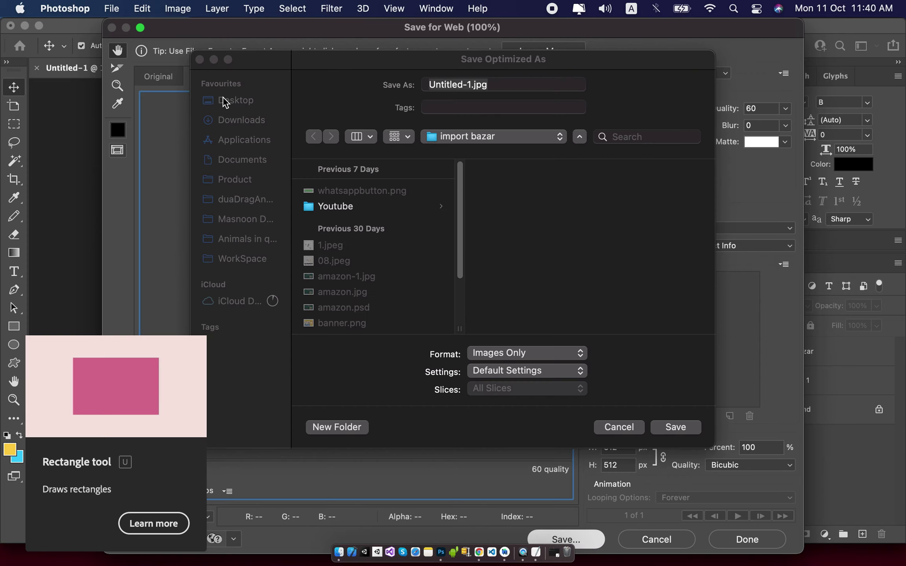
{"action": "left_click", "coordinate": [225, 101]}
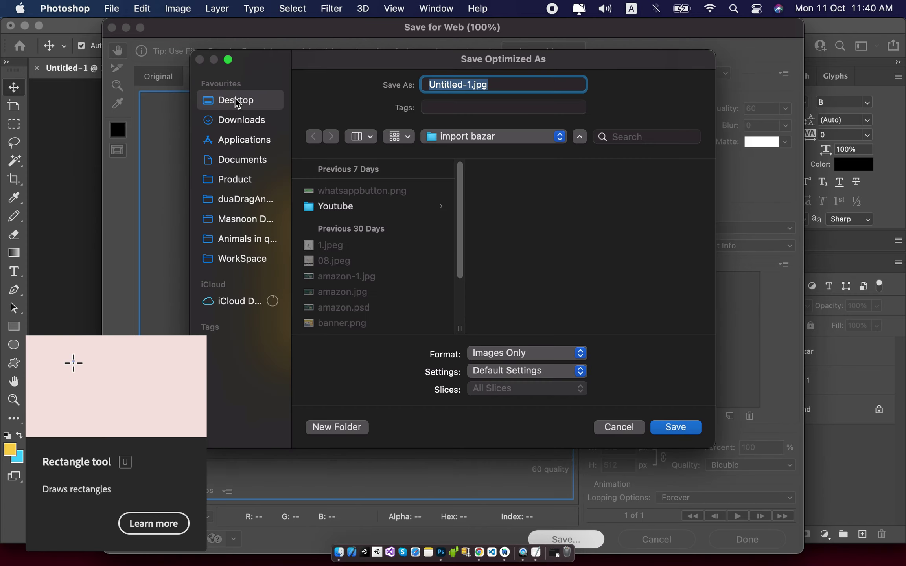
{"action": "double_click", "coordinate": [444, 85]}
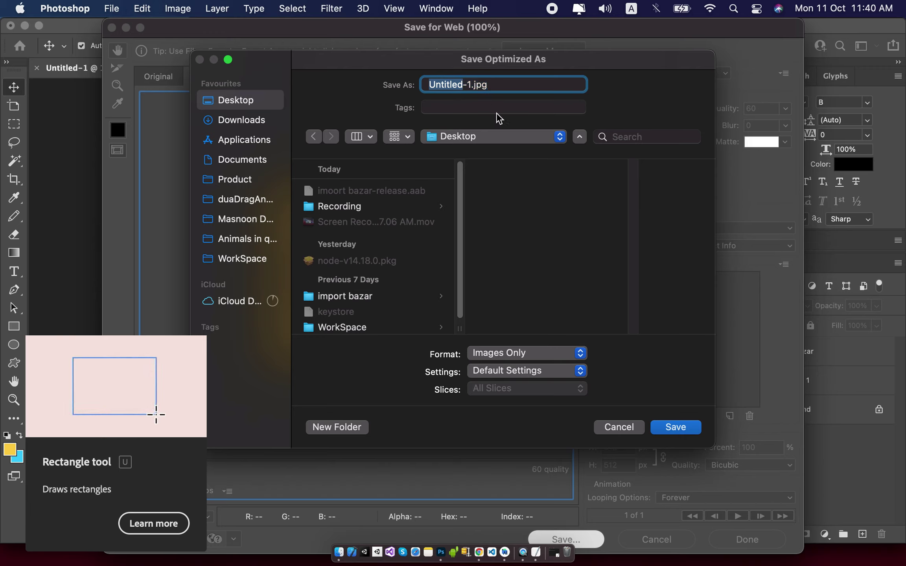
{"action": "key", "text": "BackSpace"}
{"action": "type", "text": "icons"}
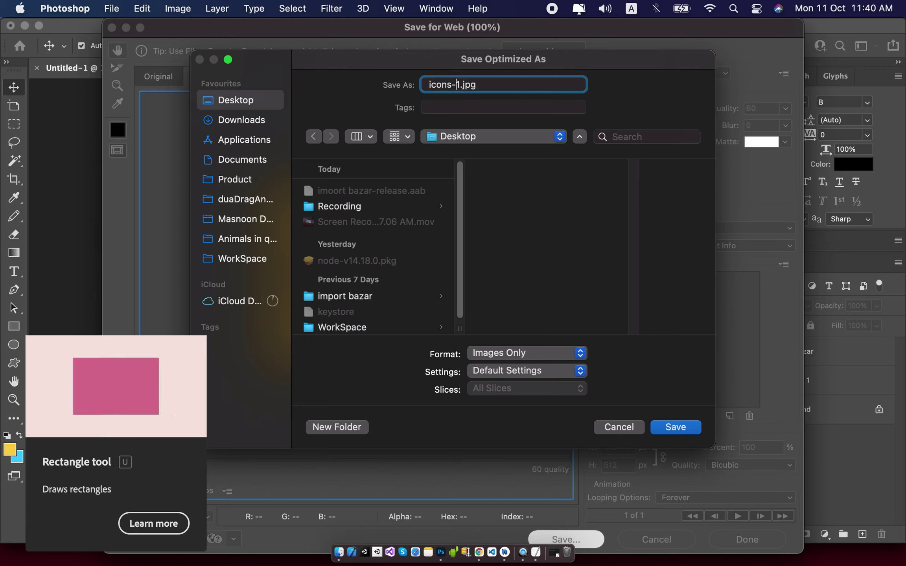
{"action": "key", "text": "Right"}
{"action": "key", "text": "BackSpace"}
{"action": "key", "text": "BackSpace"}
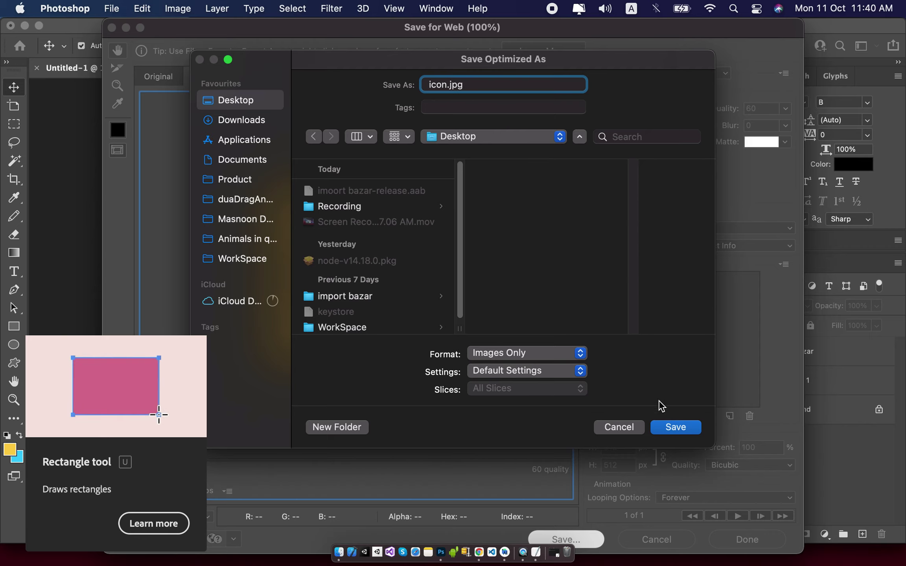
{"action": "left_click", "coordinate": [699, 428]}
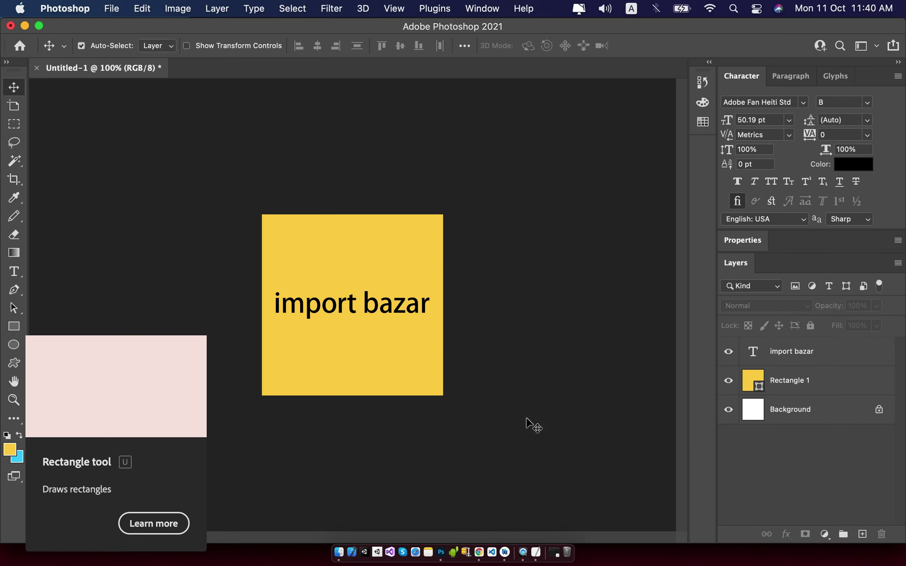
Upload icon.jpg from the Desktop as the Play Console app icon.
{"action": "left_click", "coordinate": [479, 551]}
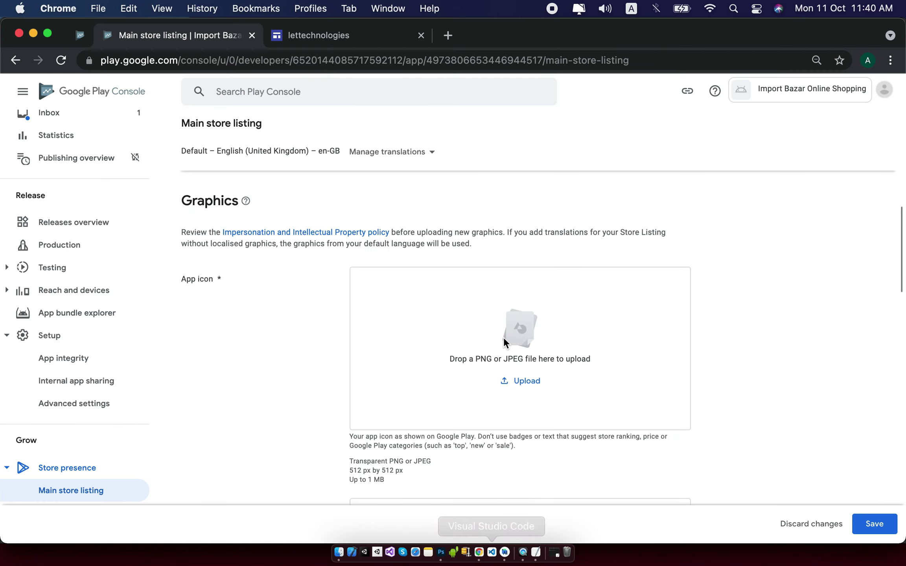
{"action": "left_click", "coordinate": [462, 343]}
{"action": "left_click", "coordinate": [316, 199]}
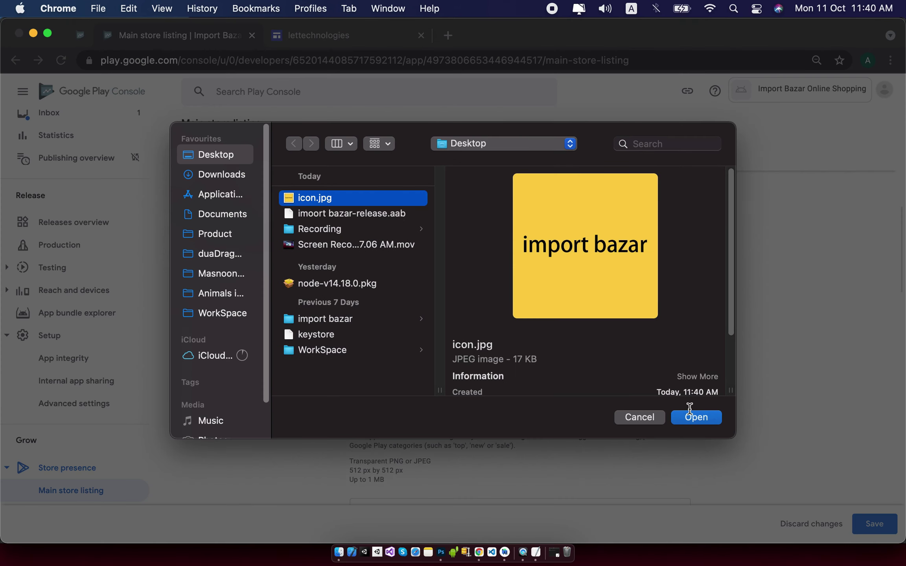
{"action": "scroll", "coordinate": [681, 370], "scroll_direction": "down", "scroll_amount": 3}
{"action": "double_click", "coordinate": [704, 336]}
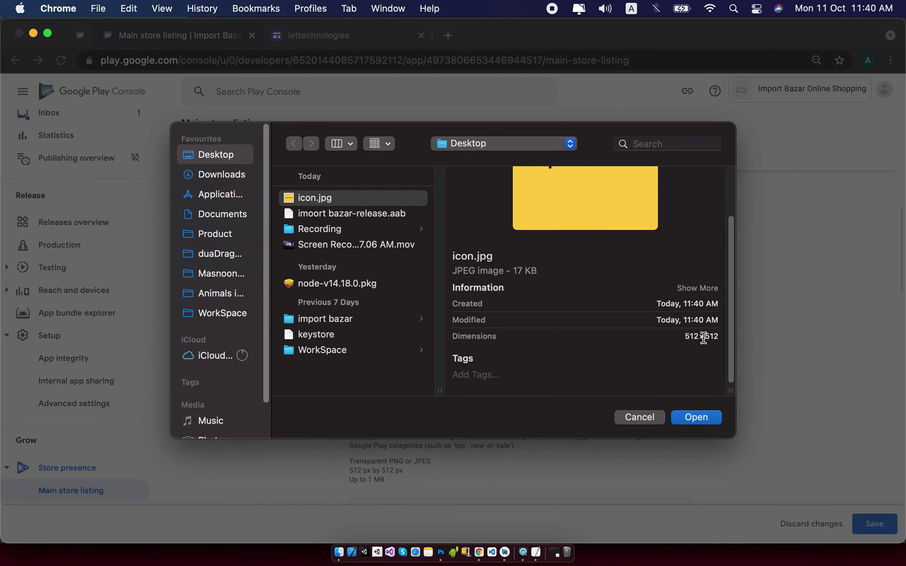
{"action": "left_click", "coordinate": [697, 417]}
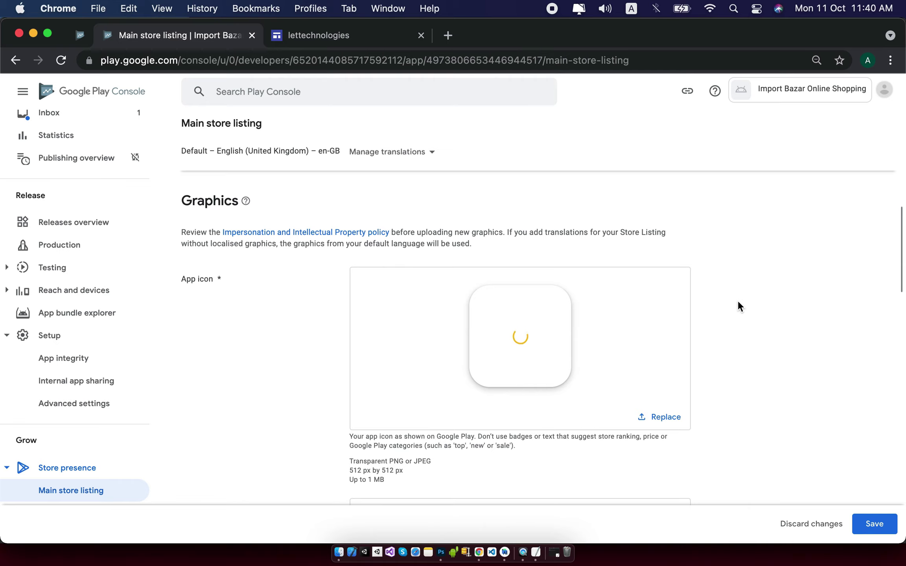
Find the Feature graphic section and check its required 1,024 px by 500 px size.
{"action": "scroll", "coordinate": [738, 302], "scroll_direction": "down", "scroll_amount": 4}
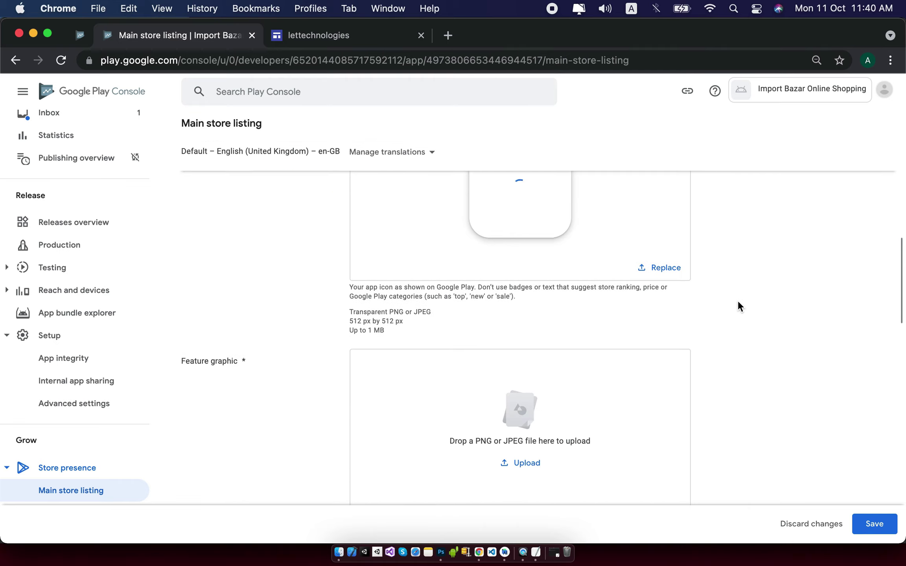
{"action": "scroll", "coordinate": [738, 302], "scroll_direction": "up", "scroll_amount": 6}
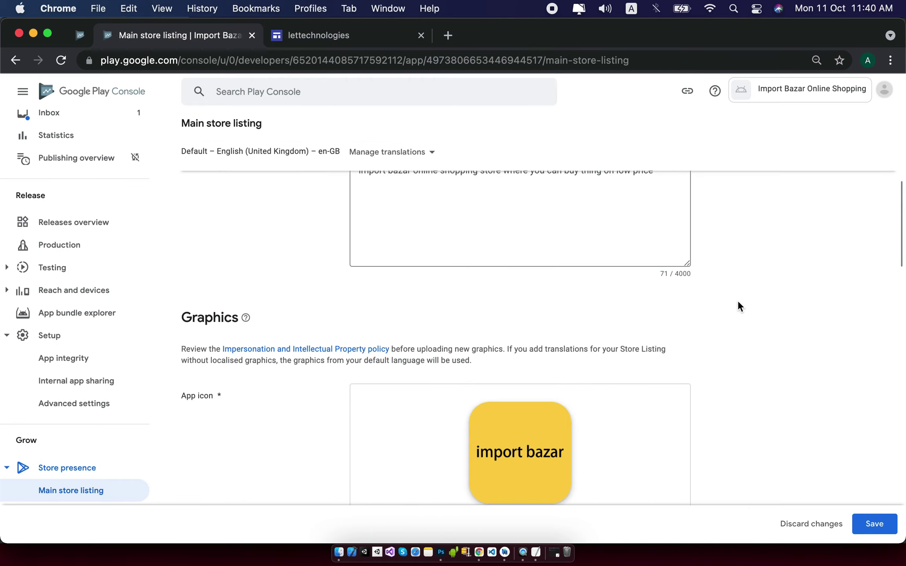
{"action": "scroll", "coordinate": [739, 302], "scroll_direction": "down", "scroll_amount": 6}
{"action": "scroll", "coordinate": [738, 300], "scroll_direction": "down", "scroll_amount": 2}
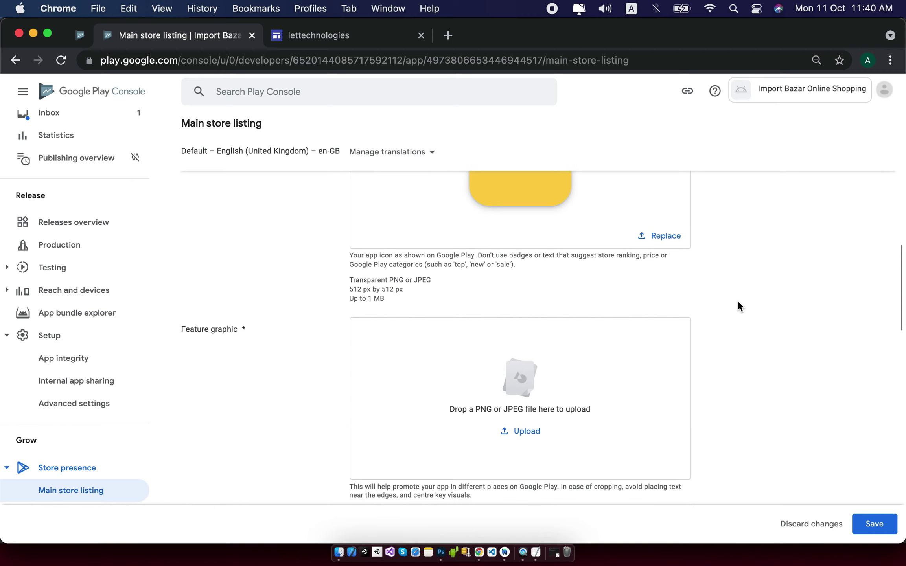
{"action": "triple_click", "coordinate": [225, 313]}
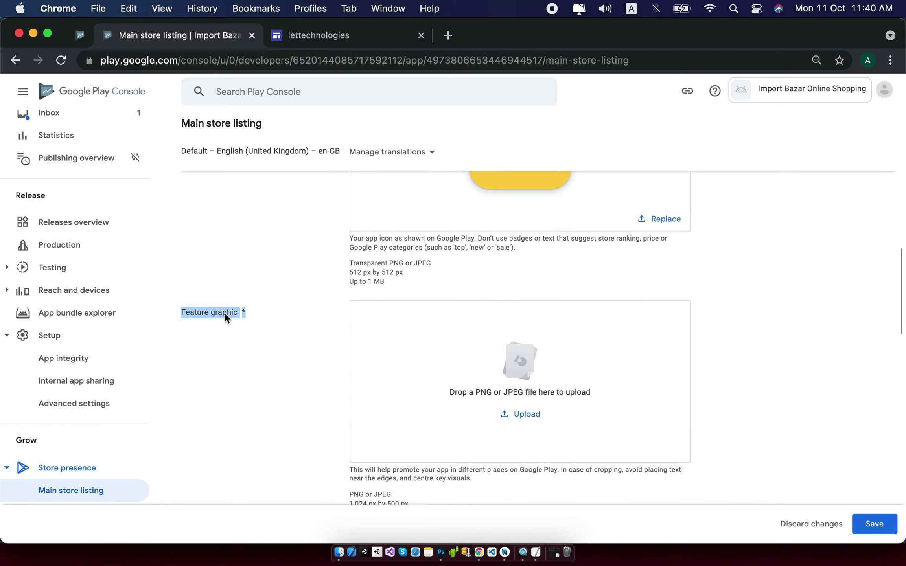
{"action": "scroll", "coordinate": [254, 331], "scroll_direction": "down", "scroll_amount": 2}
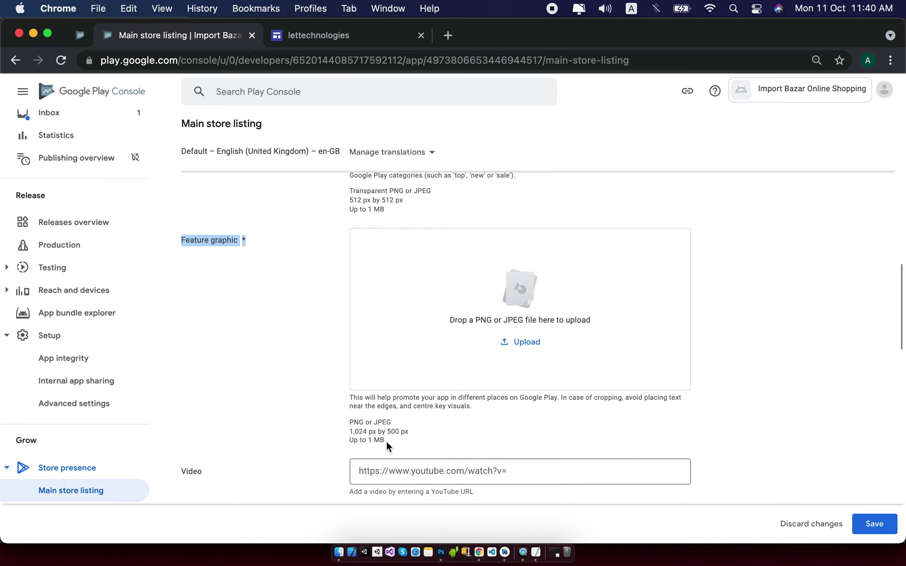
{"action": "left_click_drag", "start_coordinate": [405, 432], "coordinate": [350, 432]}
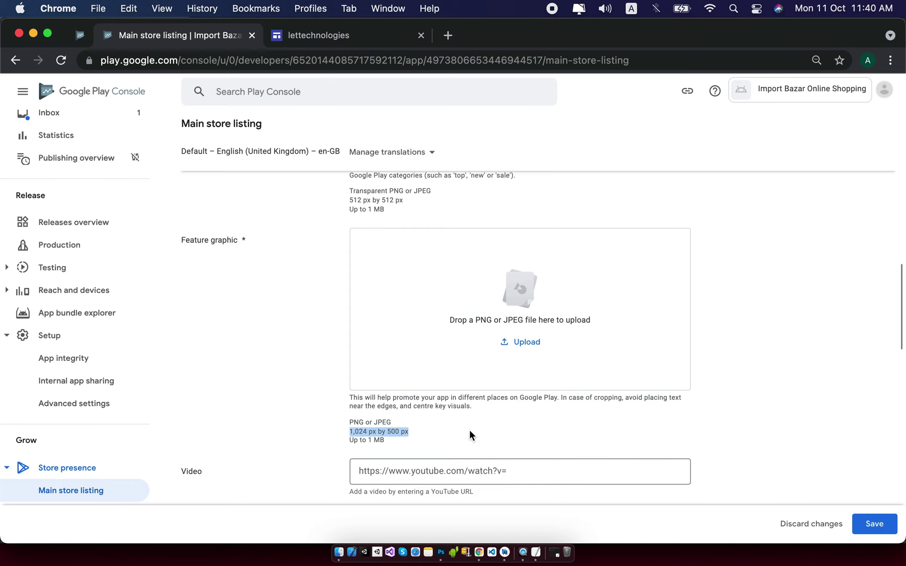
{"action": "key", "text": "super+equal"}
{"action": "key", "text": "super+equal"}
{"action": "key", "text": "super+equal"}
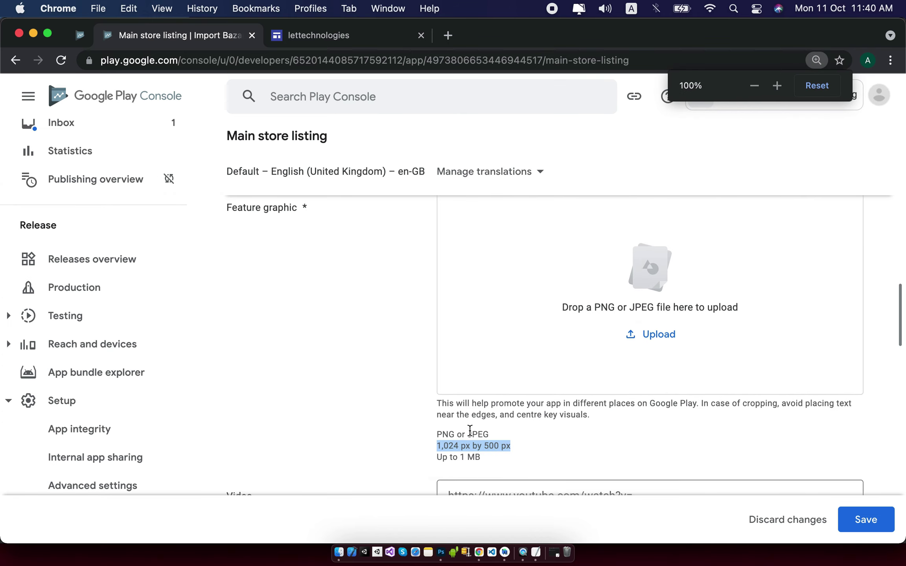
{"action": "left_click", "coordinate": [501, 388]}
{"action": "left_click_drag", "start_coordinate": [424, 390], "coordinate": [510, 388]}
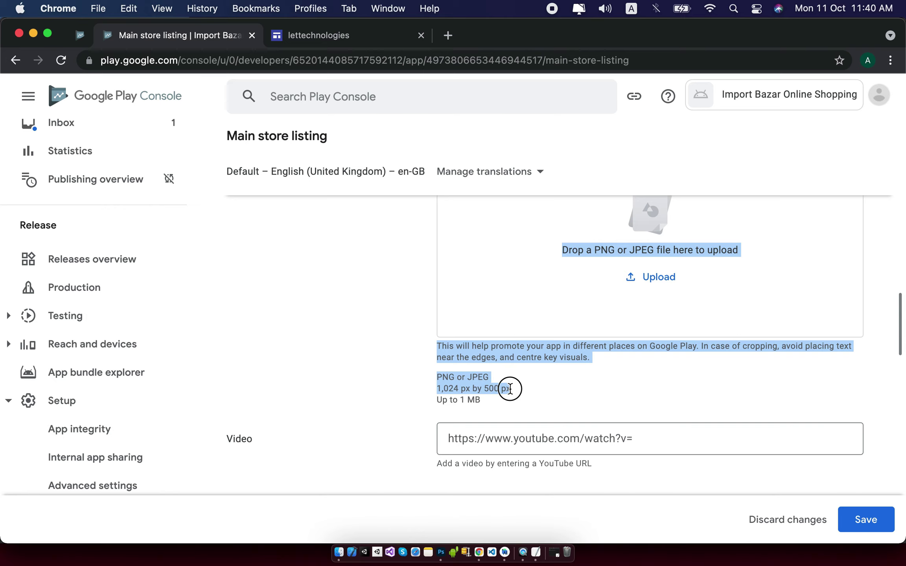
{"action": "left_click", "coordinate": [554, 397]}
{"action": "key", "text": "super+Tab"}
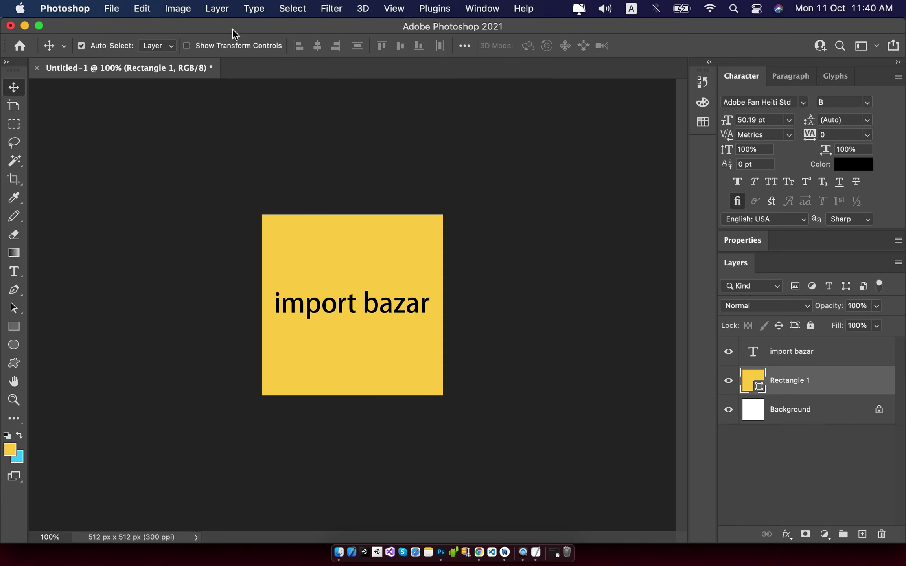
Widen the canvas to 1024 px and stretch the yellow rectangle to fill it edge to edge.
{"action": "left_click", "coordinate": [178, 8]}
{"action": "left_click", "coordinate": [188, 127]}
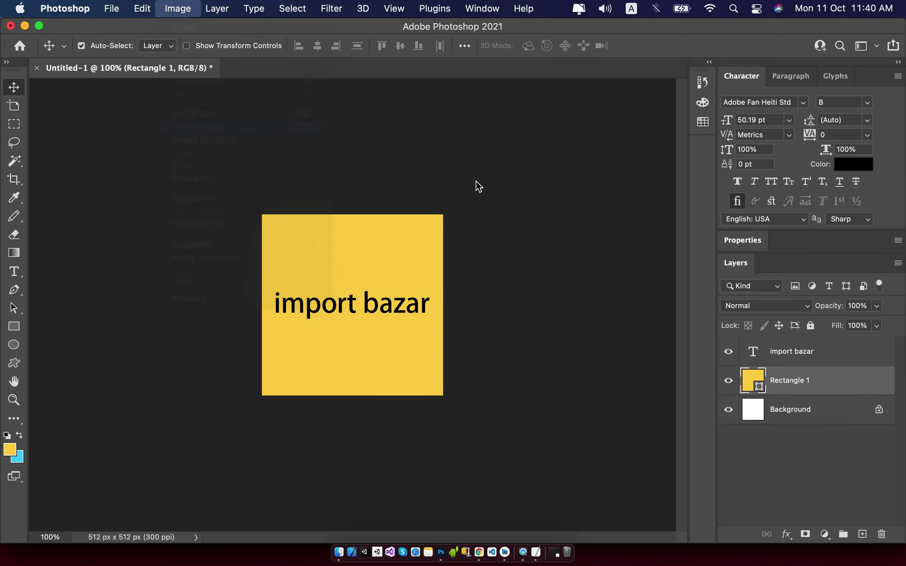
{"action": "double_click", "coordinate": [457, 247]}
{"action": "type", "text": "1024"}
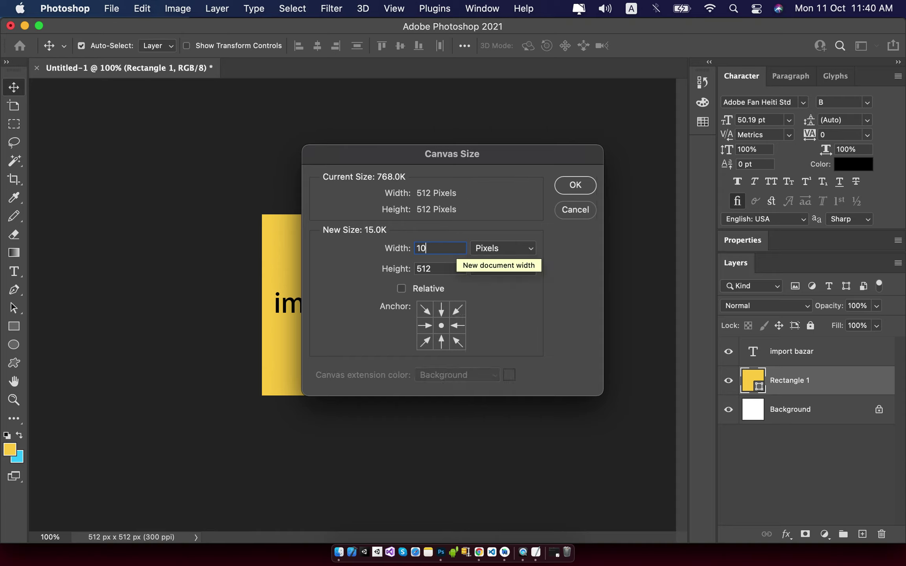
{"action": "left_click", "coordinate": [576, 184]}
{"action": "key", "text": "super+t"}
{"action": "left_click_drag", "start_coordinate": [443, 302], "coordinate": [533, 302]}
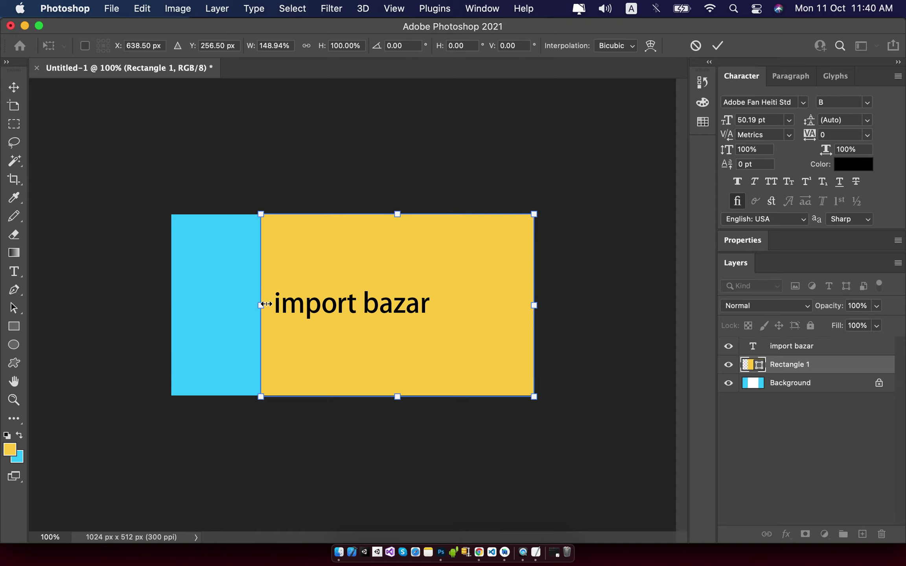
{"action": "left_click_drag", "start_coordinate": [261, 305], "coordinate": [171, 301]}
{"action": "key", "text": "Return"}
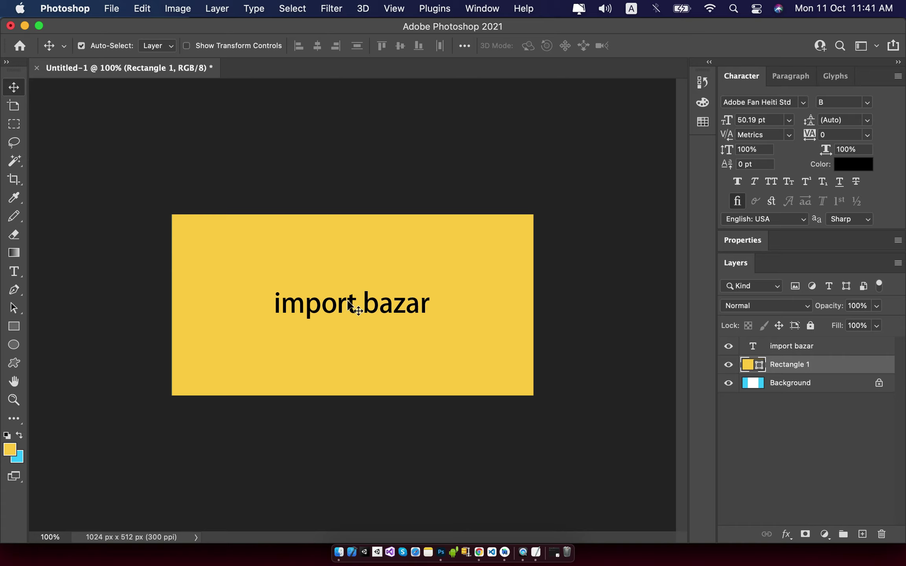
Enlarge the import bazar text and centre it horizontally and vertically on the canvas.
{"action": "left_click", "coordinate": [366, 301]}
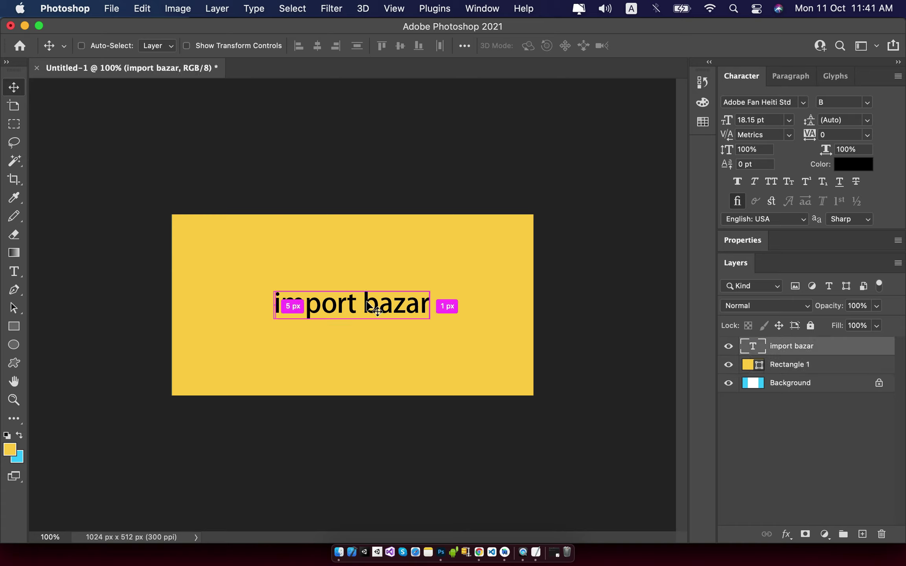
{"action": "key", "text": "super+t"}
{"action": "left_click_drag", "start_coordinate": [429, 289], "coordinate": [485, 257]}
{"action": "key", "text": "Return"}
{"action": "key", "text": "super+a"}
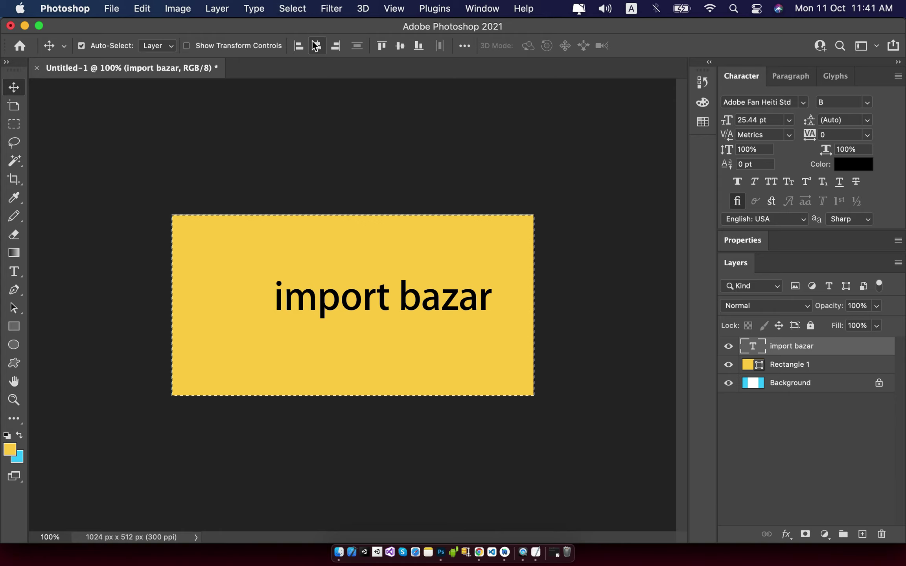
{"action": "left_click", "coordinate": [317, 46]}
{"action": "left_click", "coordinate": [400, 46]}
{"action": "key", "text": "super+d"}
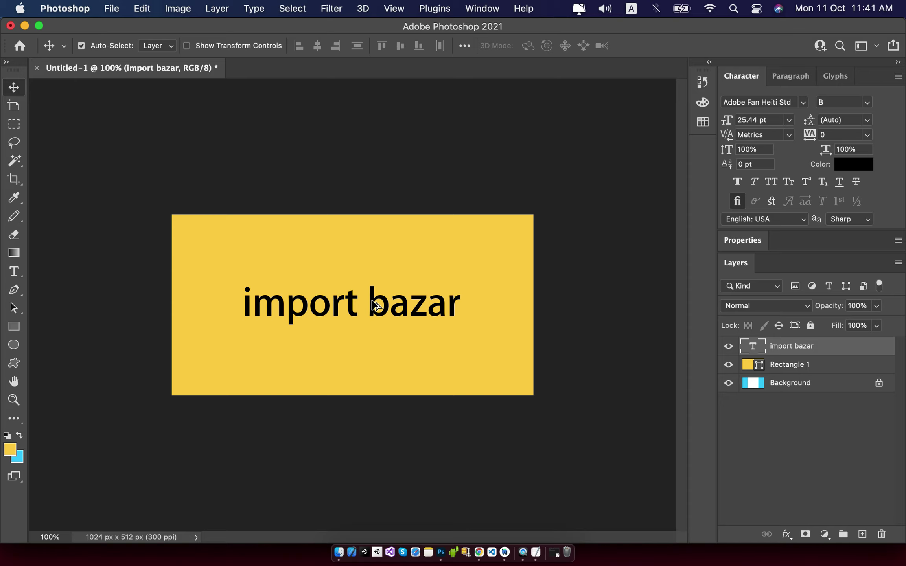
Duplicate the import bazar title below itself and space the two text lines apart.
{"action": "left_click_drag", "start_coordinate": [374, 305], "coordinate": [374, 346]}
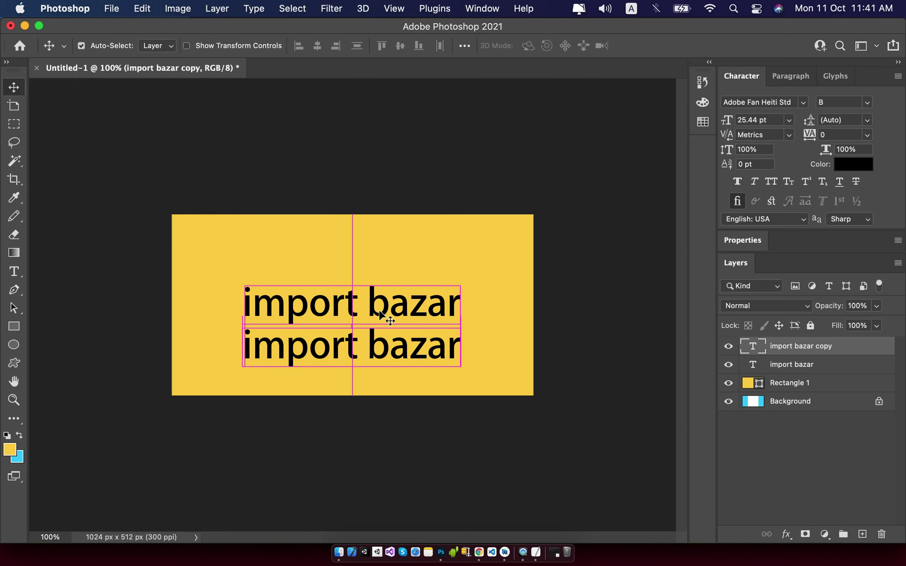
{"action": "double_click", "coordinate": [374, 304]}
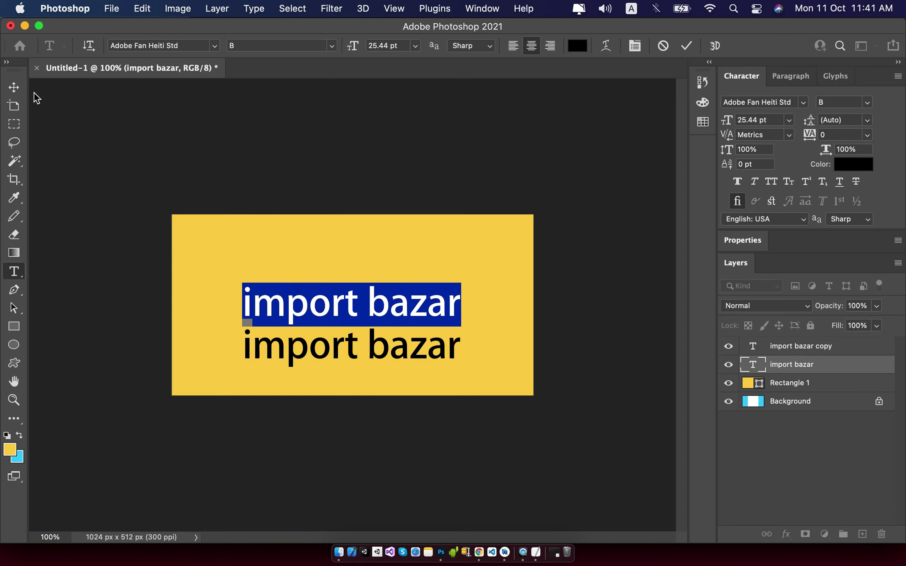
{"action": "left_click", "coordinate": [14, 87]}
{"action": "left_click_drag", "start_coordinate": [371, 300], "coordinate": [371, 280]}
{"action": "left_click_drag", "start_coordinate": [382, 356], "coordinate": [383, 337]}
Change the lower copy to 'Online Store', shrink it and centre it horizontally.
{"action": "double_click", "coordinate": [383, 335]}
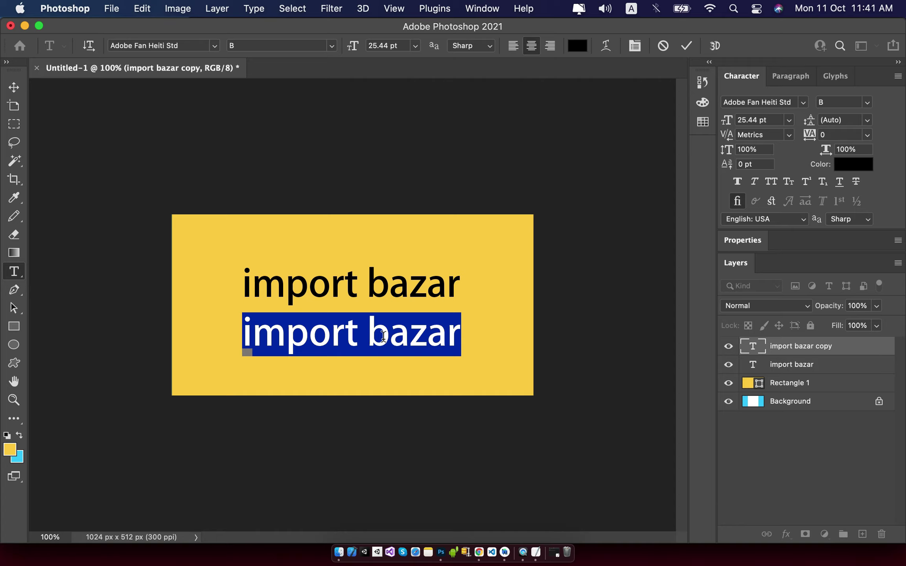
{"action": "type", "text": "Online"}
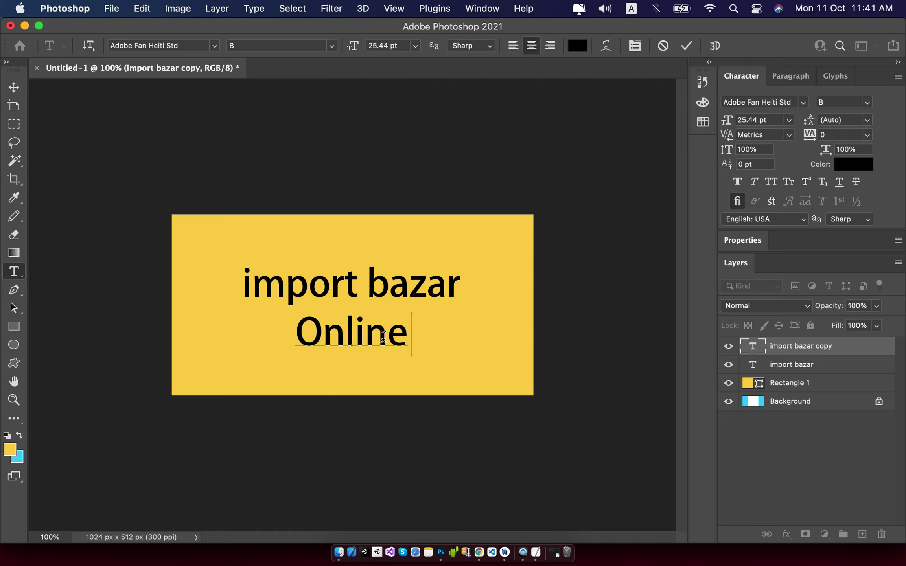
{"action": "type", "text": " Store"}
{"action": "left_click", "coordinate": [13, 87]}
{"action": "key", "text": "ctrl+t"}
{"action": "left_click_drag", "start_coordinate": [451, 313], "coordinate": [387, 328]}
{"action": "key", "text": "Return"}
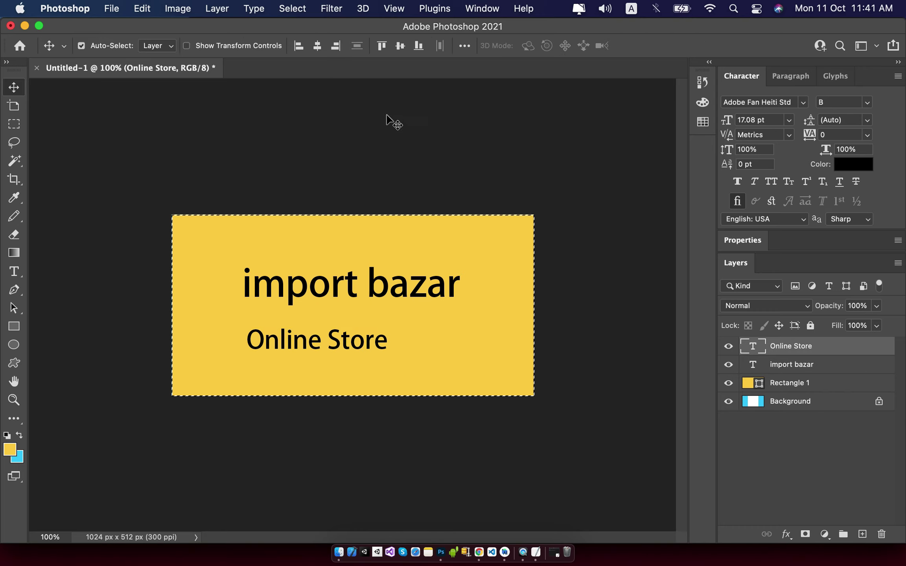
{"action": "left_click", "coordinate": [317, 46]}
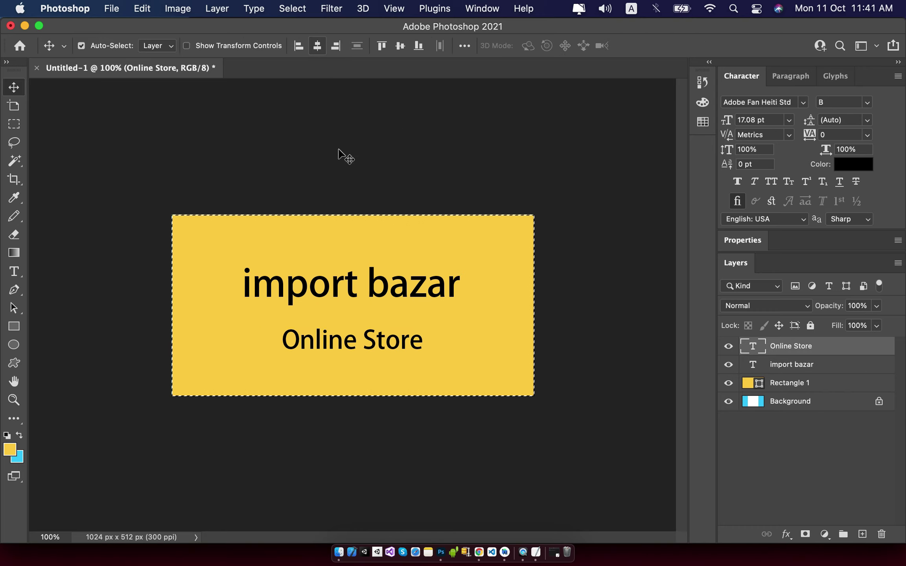
{"action": "key", "text": "super+d"}
{"action": "key", "text": "super+alt+shift+s"}
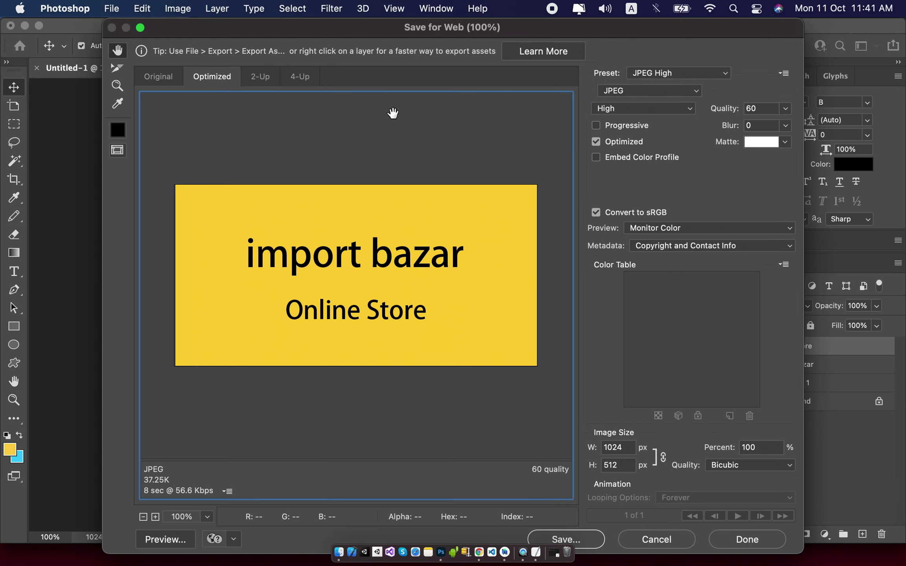
Replace the Untitled-1 file name with Featured and save the banner JPEG to the Desktop.
{"action": "left_click", "coordinate": [586, 544]}
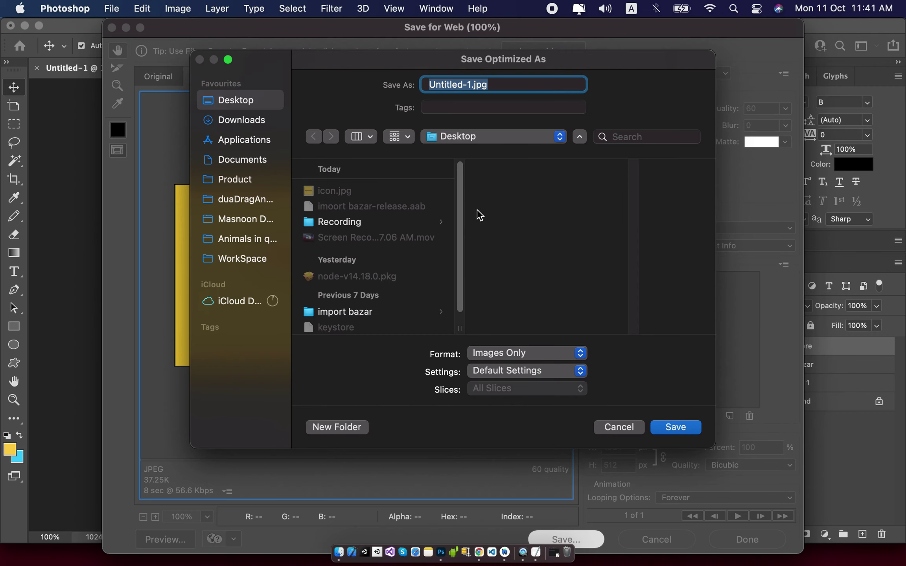
{"action": "left_click", "coordinate": [475, 84]}
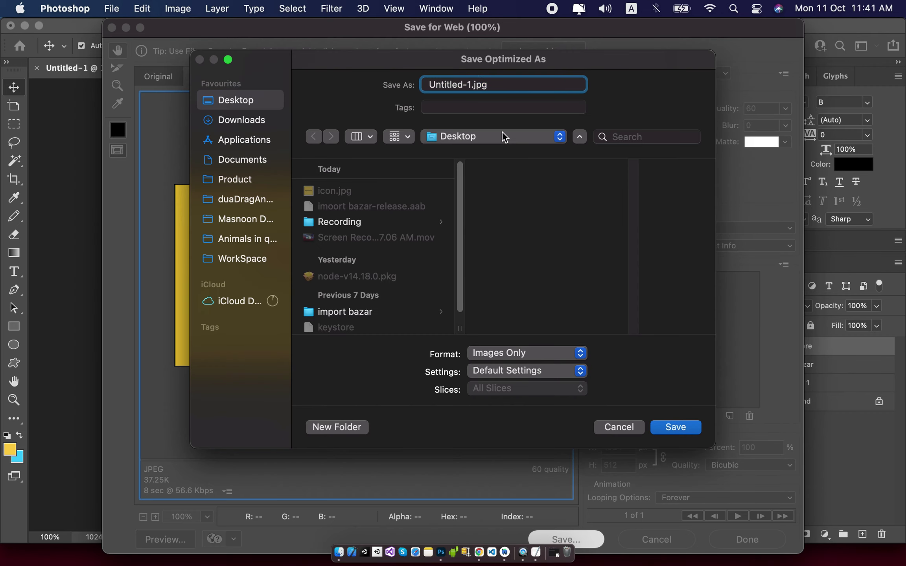
{"action": "left_click_drag", "start_coordinate": [471, 85], "coordinate": [429, 84]}
{"action": "key", "text": "BackSpace"}
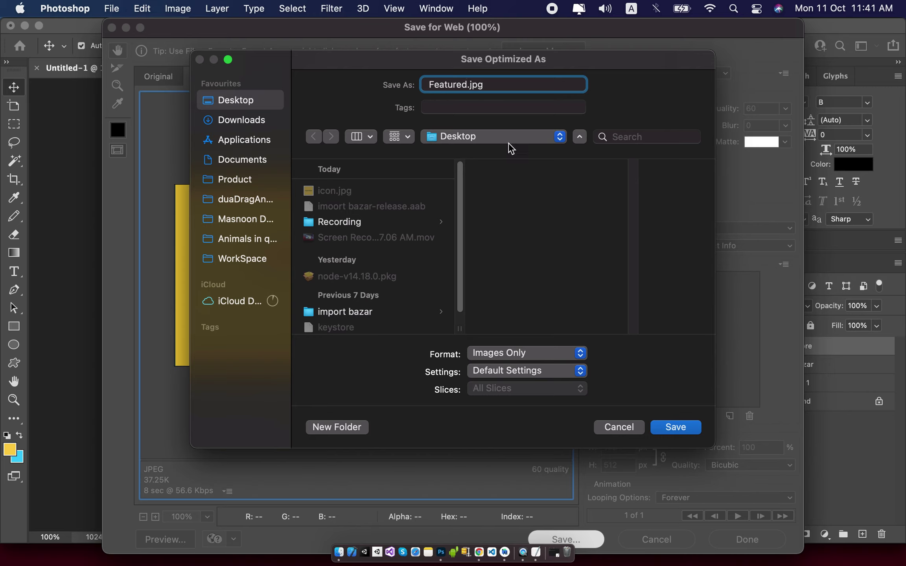
{"action": "left_click", "coordinate": [684, 431]}
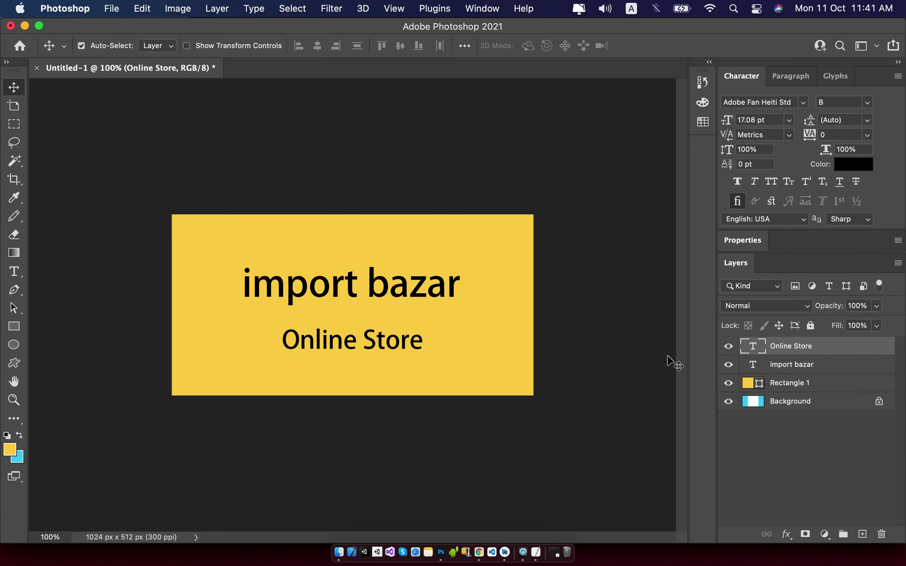
Try uploading Featured.jpg from the Desktop as the feature graphic; it is rejected as not 1024 × 500 px.
{"action": "left_click", "coordinate": [482, 551]}
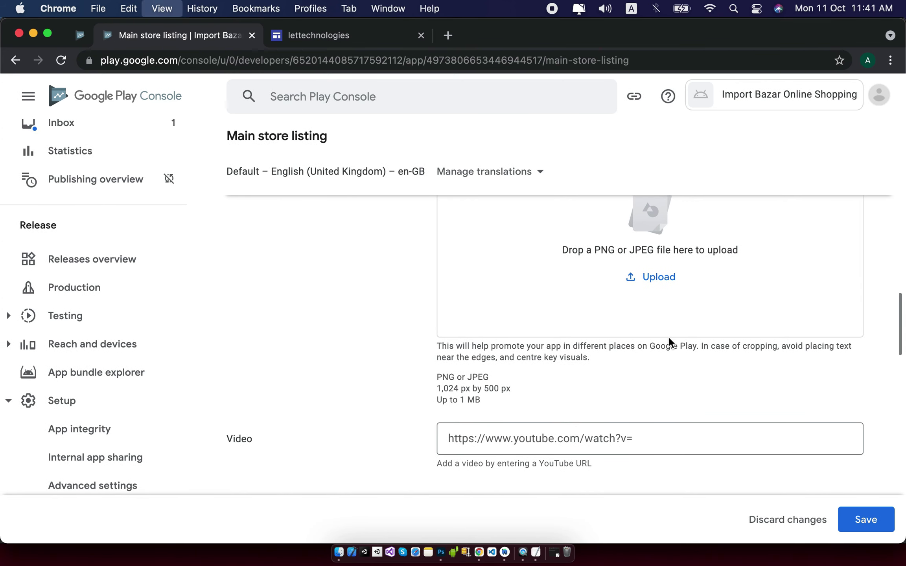
{"action": "key", "text": "super+minus"}
{"action": "scroll", "coordinate": [701, 338], "scroll_direction": "up", "scroll_amount": 4}
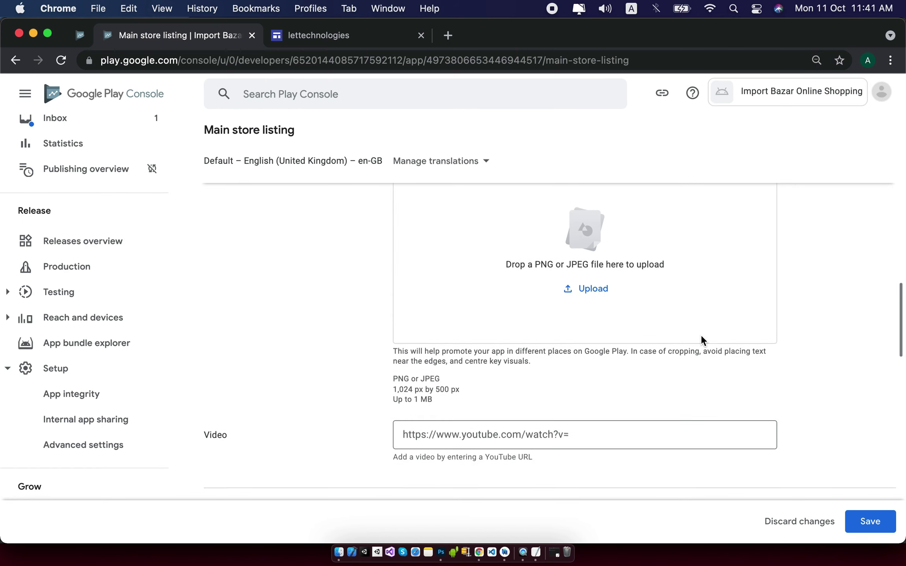
{"action": "scroll", "coordinate": [585, 356], "scroll_direction": "up", "scroll_amount": 1}
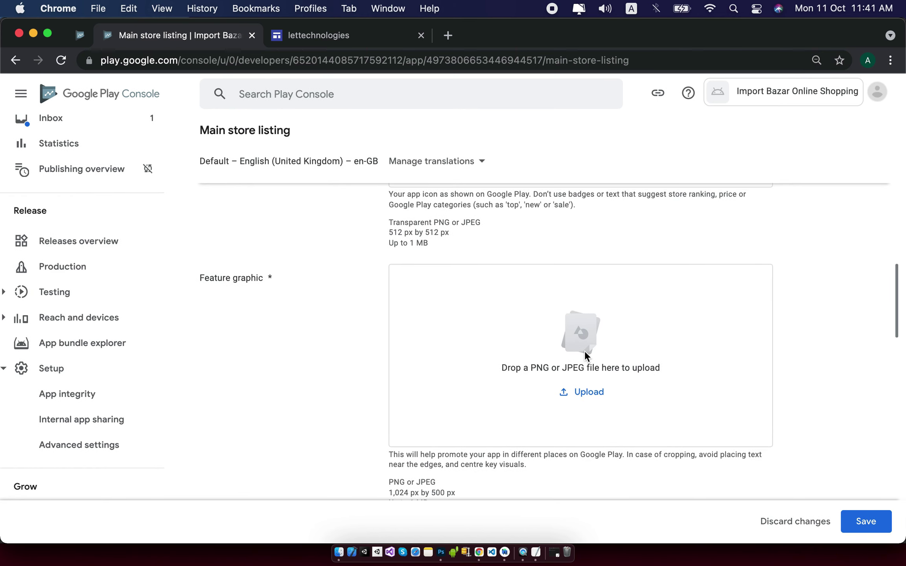
{"action": "key", "text": "super+minus"}
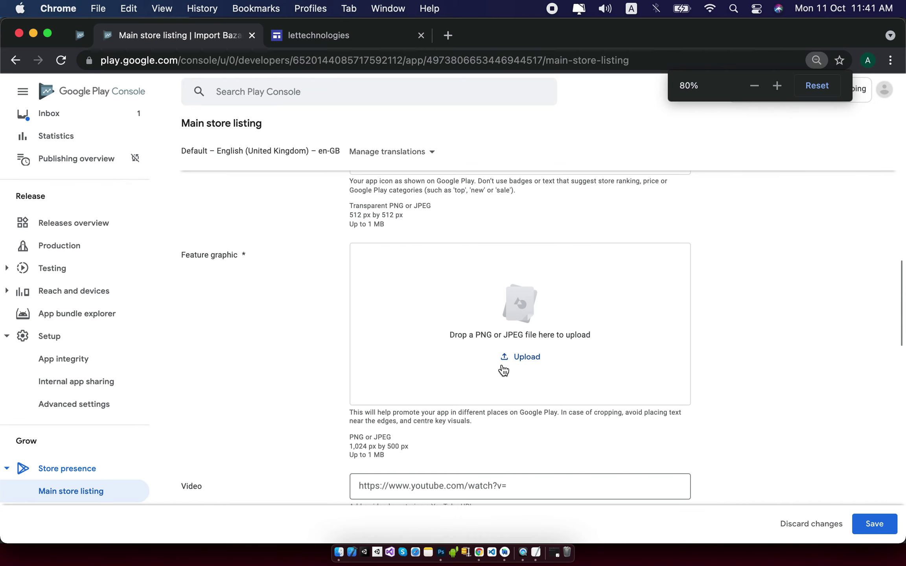
{"action": "left_click", "coordinate": [519, 361]}
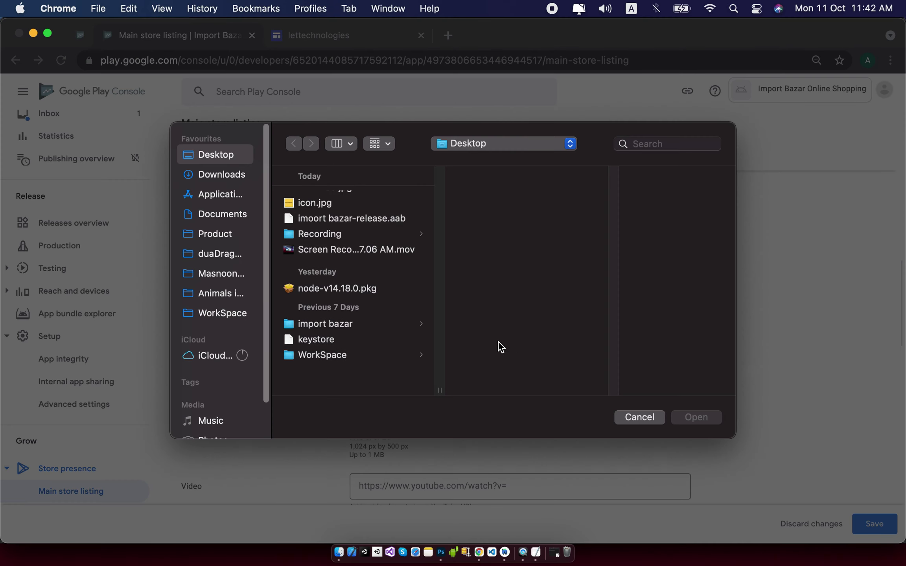
{"action": "left_click", "coordinate": [339, 201]}
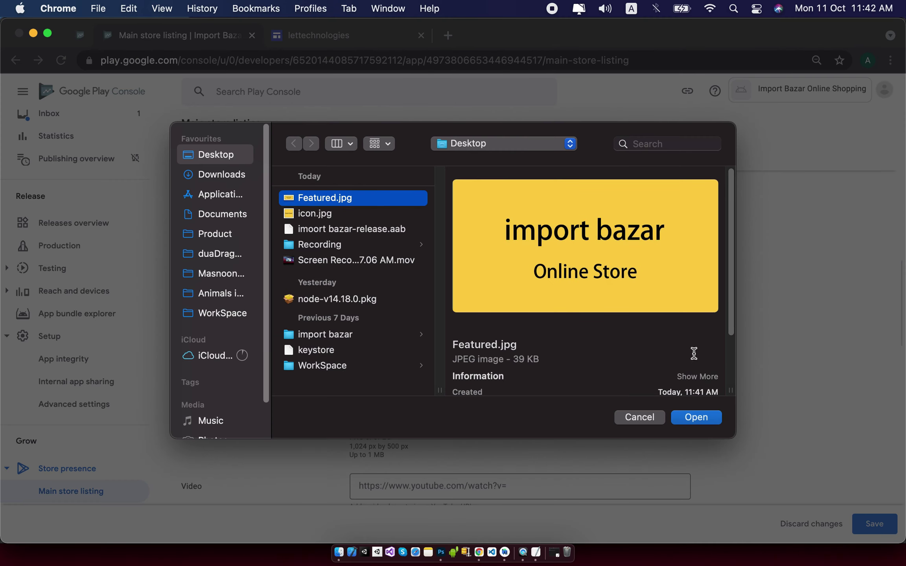
{"action": "left_click", "coordinate": [694, 418]}
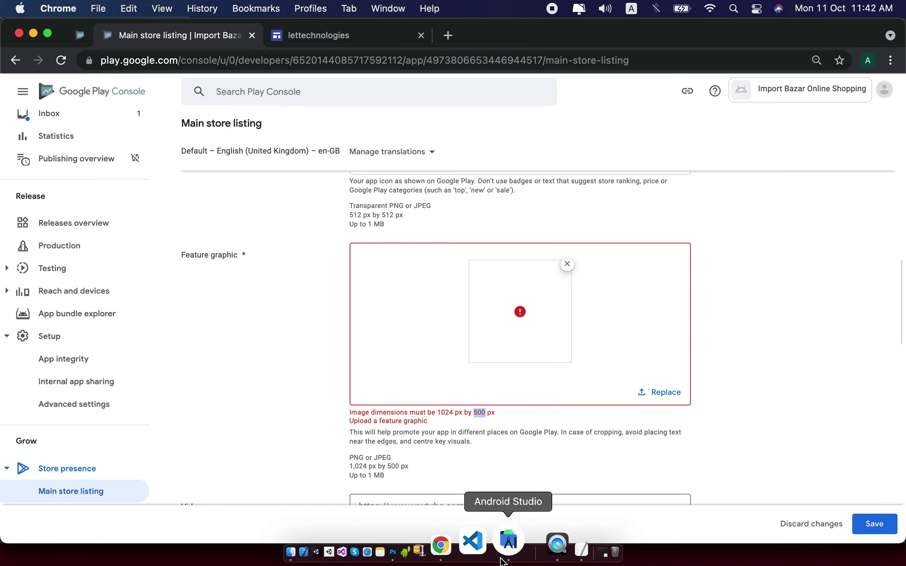
Change the banner's canvas height from 512 to 500 px, accepting the clipping.
{"action": "left_click", "coordinate": [431, 541]}
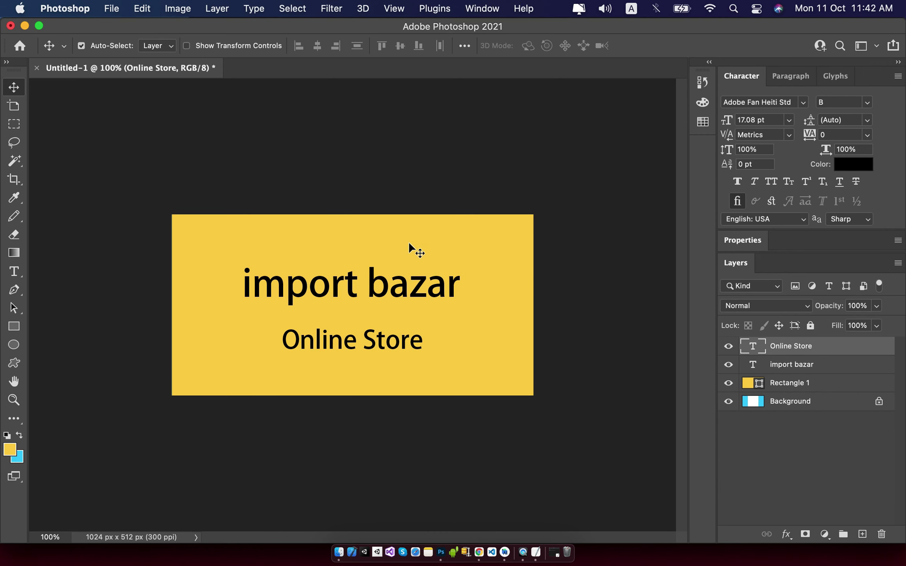
{"action": "left_click", "coordinate": [185, 10]}
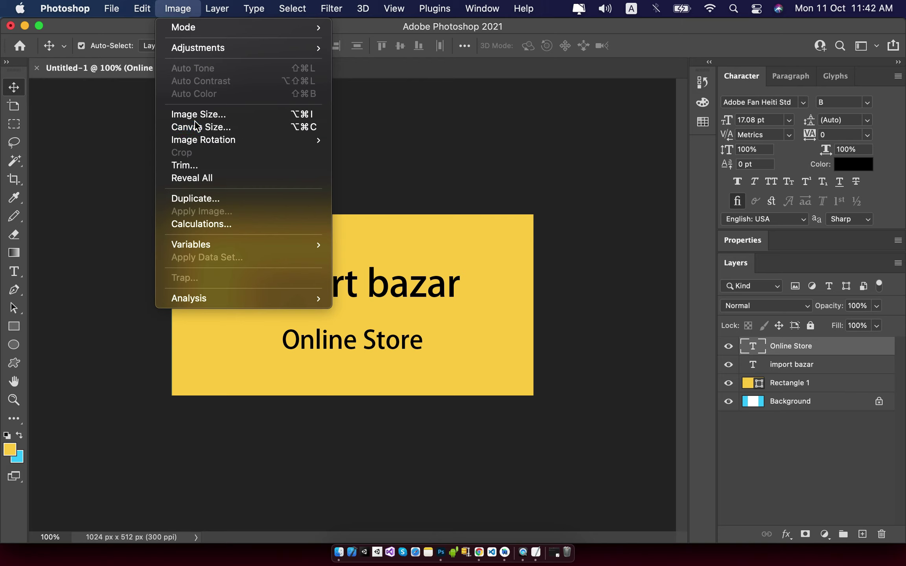
{"action": "left_click", "coordinate": [197, 124]}
{"action": "double_click", "coordinate": [447, 268]}
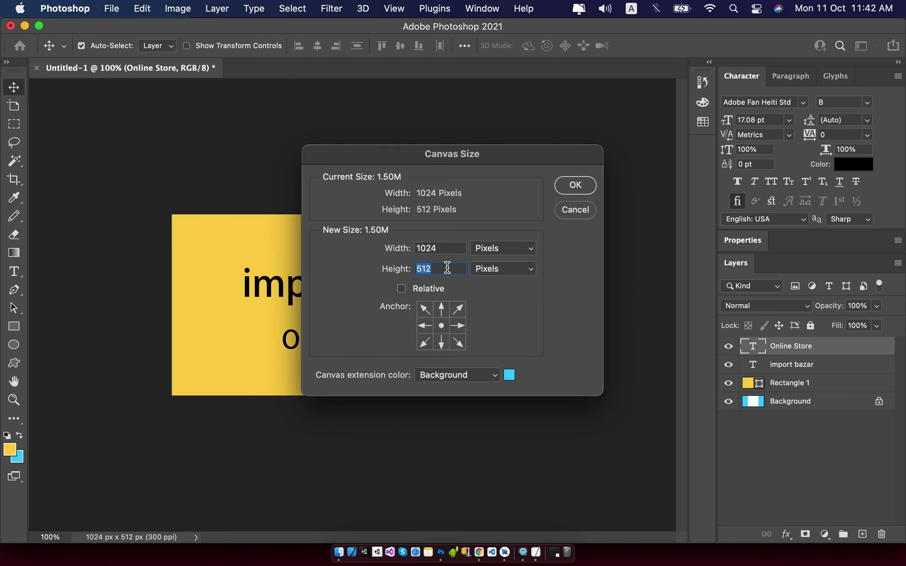
{"action": "key", "text": "BackSpace"}
{"action": "key", "text": "BackSpace"}
{"action": "type", "text": "00"}
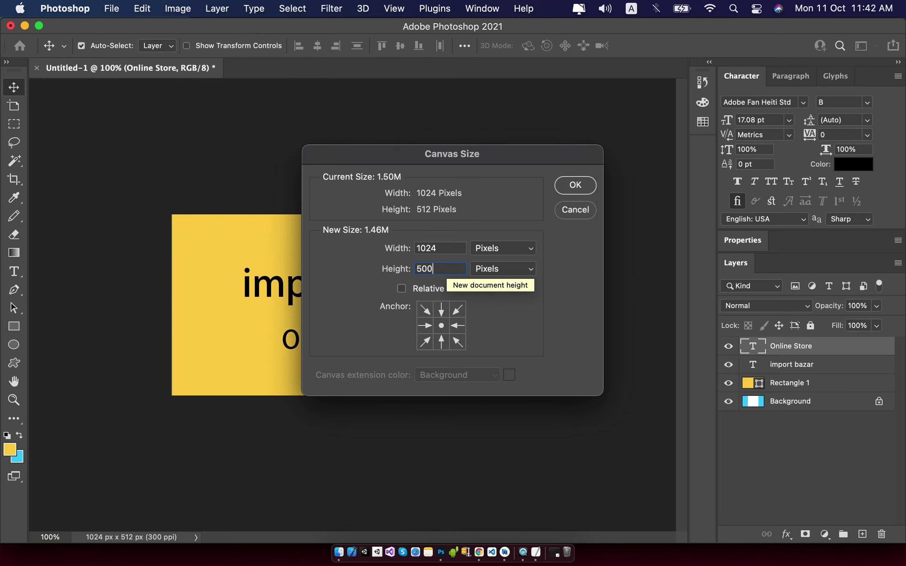
{"action": "left_click", "coordinate": [573, 186]}
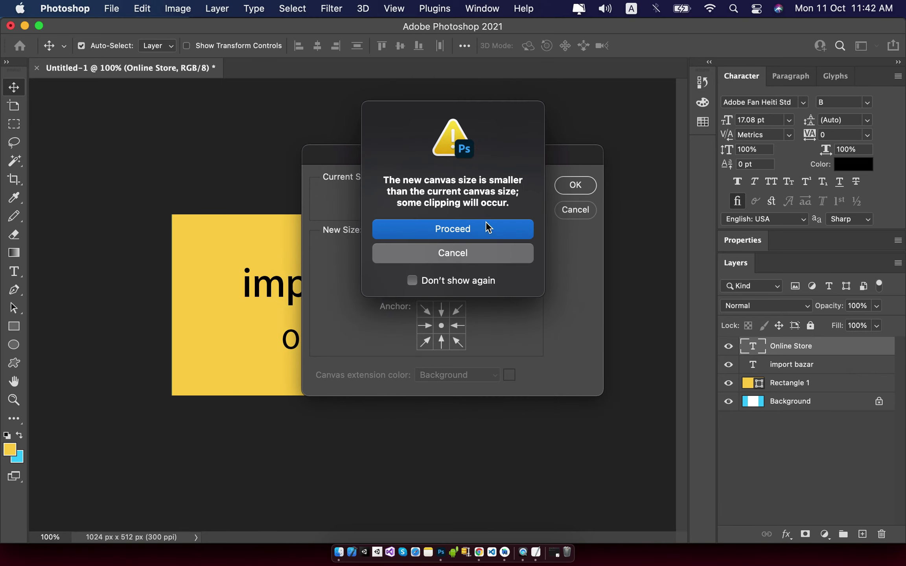
{"action": "left_click", "coordinate": [486, 224]}
Export the banner with Save for Web as Featured.jpg on the Desktop, replacing the old file.
{"action": "left_click", "coordinate": [468, 225]}
{"action": "key", "text": "alt+shift+super+s"}
{"action": "left_click", "coordinate": [586, 540]}
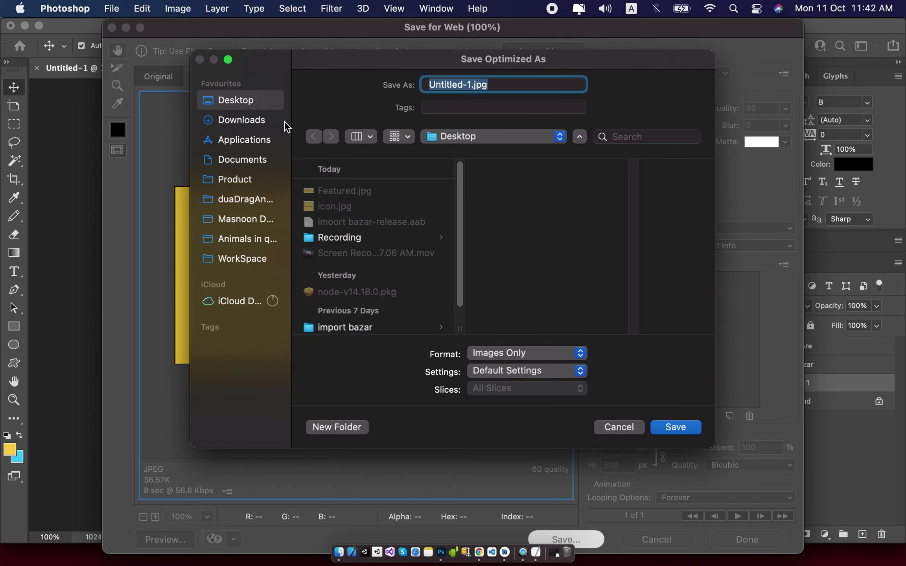
{"action": "left_click", "coordinate": [356, 191]}
{"action": "left_click", "coordinate": [667, 430]}
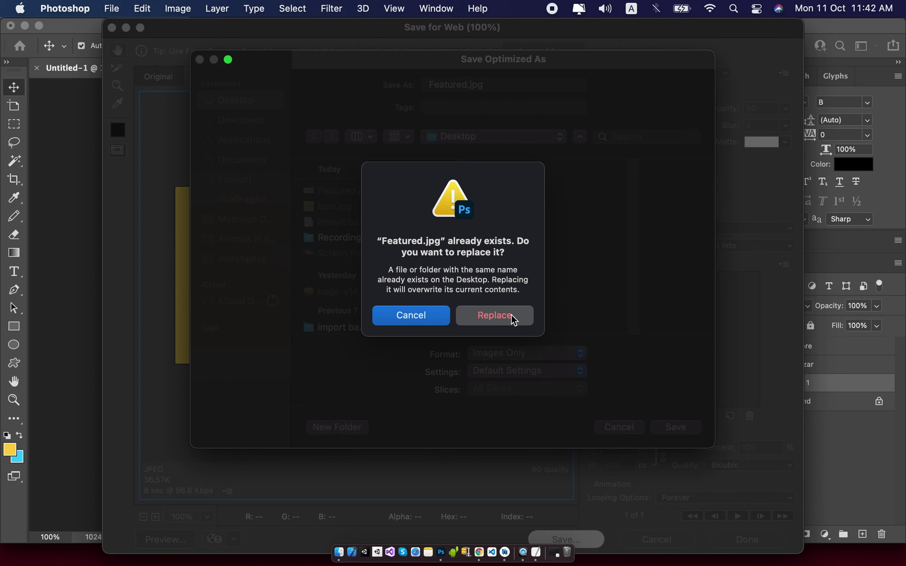
{"action": "left_click", "coordinate": [512, 316]}
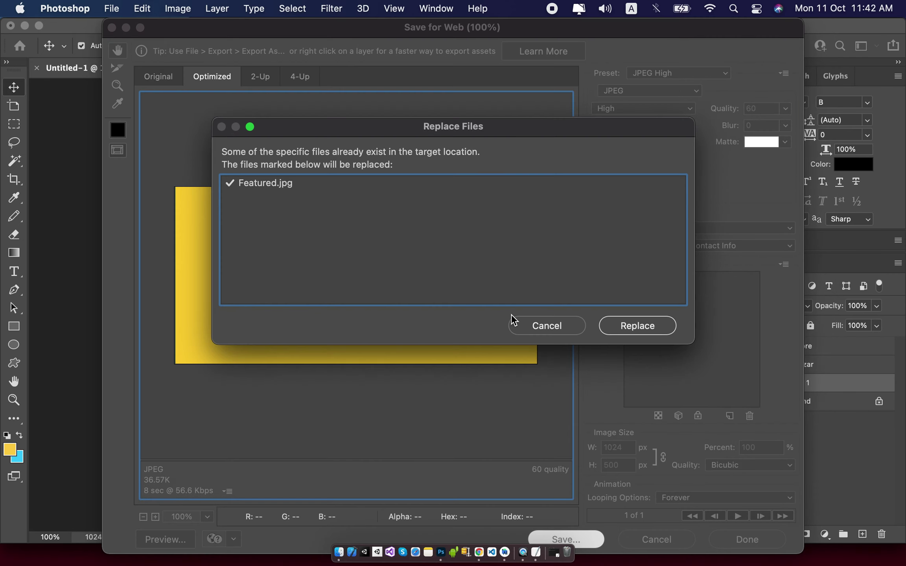
{"action": "left_click", "coordinate": [647, 326]}
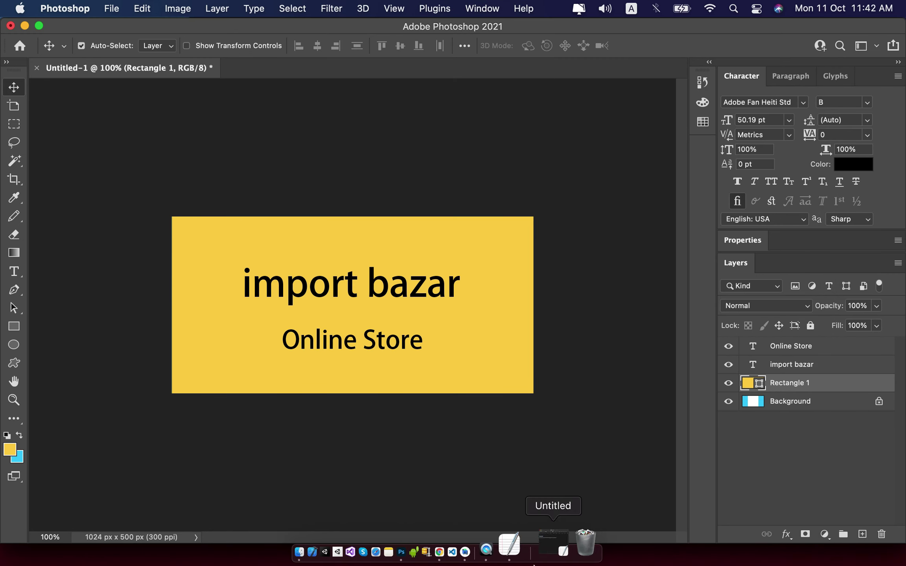
Replace the rejected feature graphic with the resized Featured.jpg and save the listing.
{"action": "left_click", "coordinate": [472, 549]}
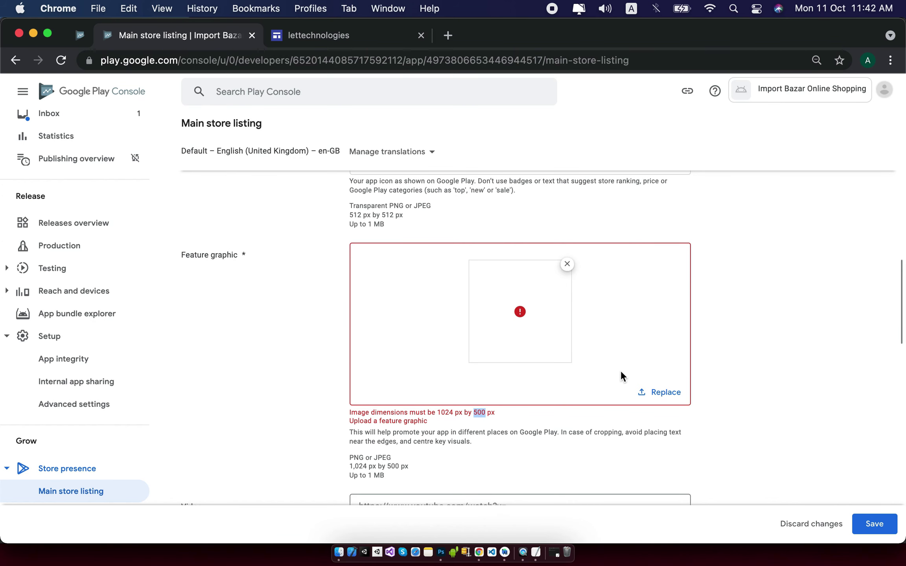
{"action": "left_click", "coordinate": [567, 264]}
{"action": "left_click", "coordinate": [527, 366]}
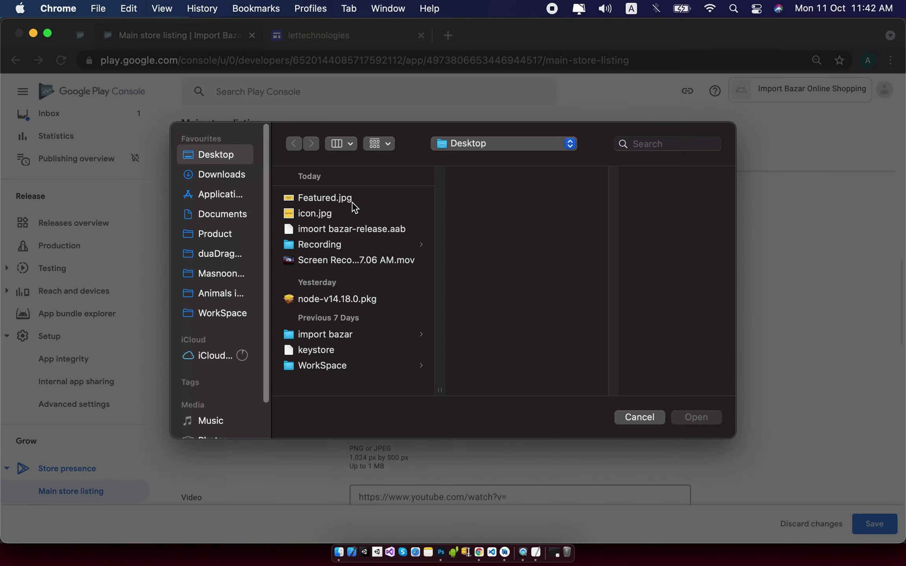
{"action": "double_click", "coordinate": [345, 198]}
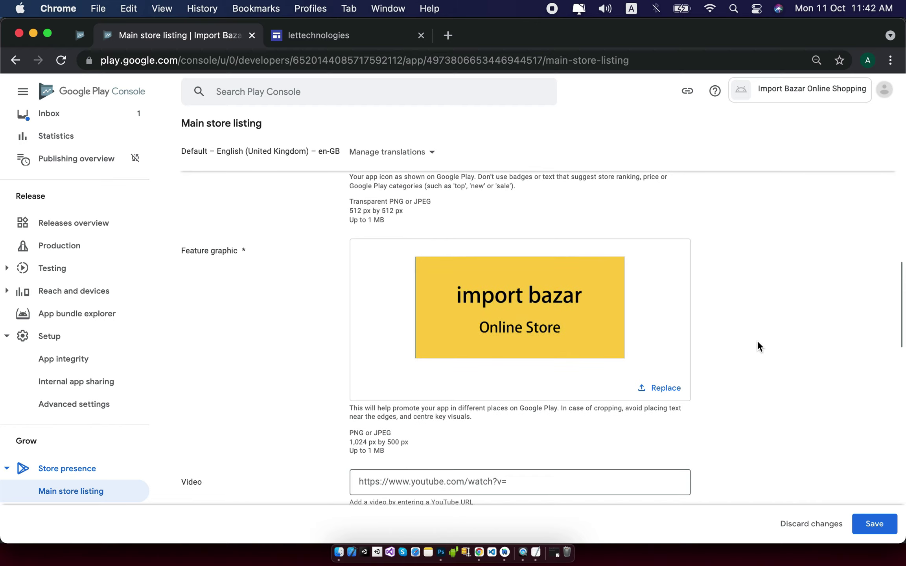
{"action": "left_click", "coordinate": [878, 524]}
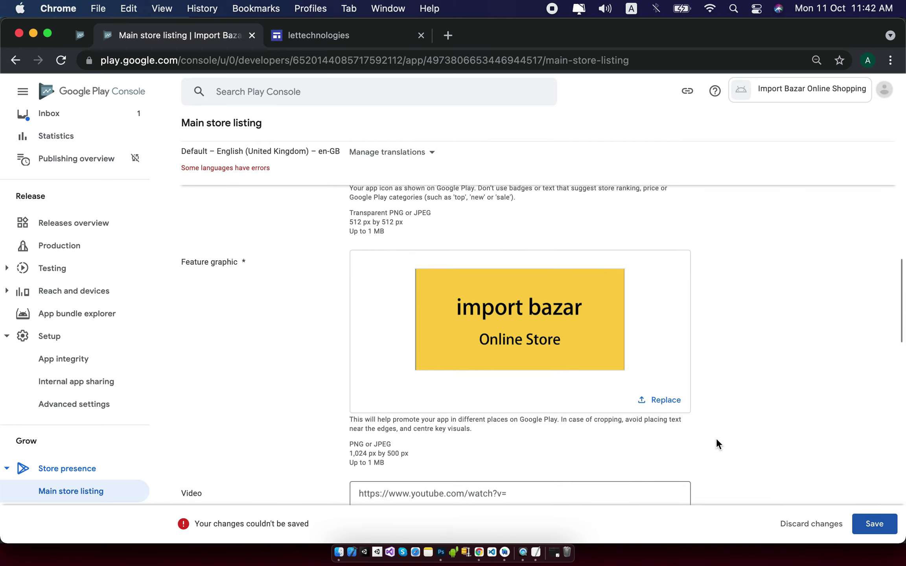
Scroll down to the Phone screenshots section, then return to Photoshop.
{"action": "scroll", "coordinate": [710, 434], "scroll_direction": "down", "scroll_amount": 9}
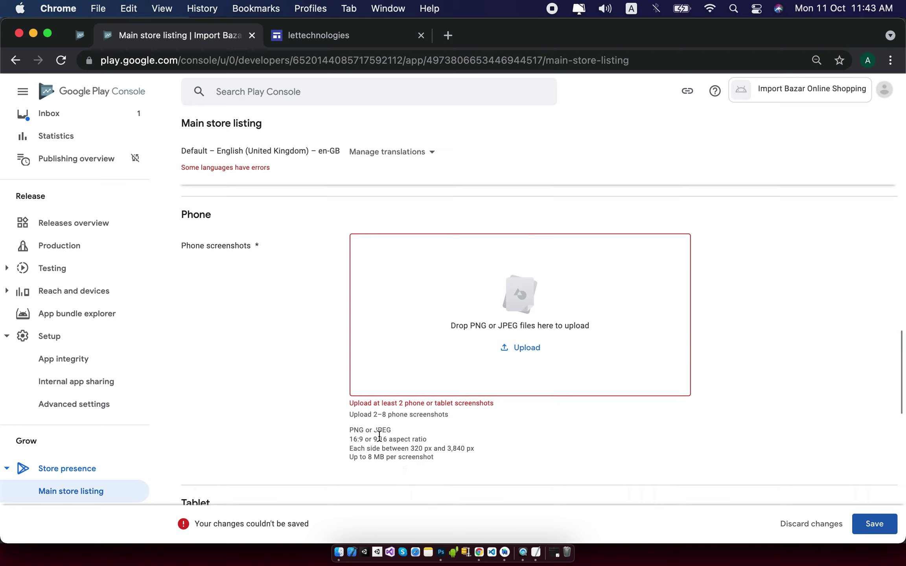
{"action": "left_click_drag", "start_coordinate": [348, 418], "coordinate": [453, 413]}
{"action": "left_click", "coordinate": [506, 434]}
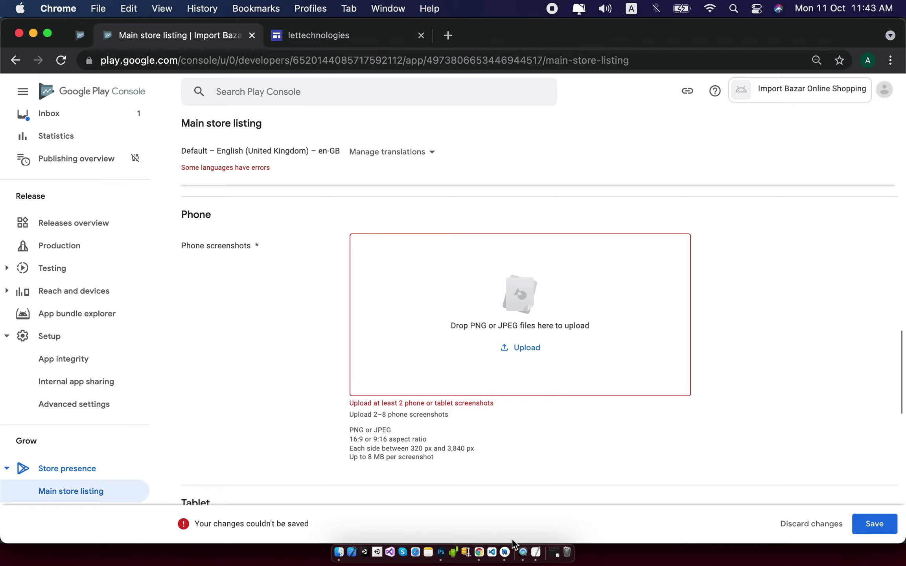
{"action": "left_click", "coordinate": [445, 543]}
Create a new document from the Mobile iPhone 8/7/6 Plus 1242 × 2208 preset.
{"action": "left_click", "coordinate": [115, 9]}
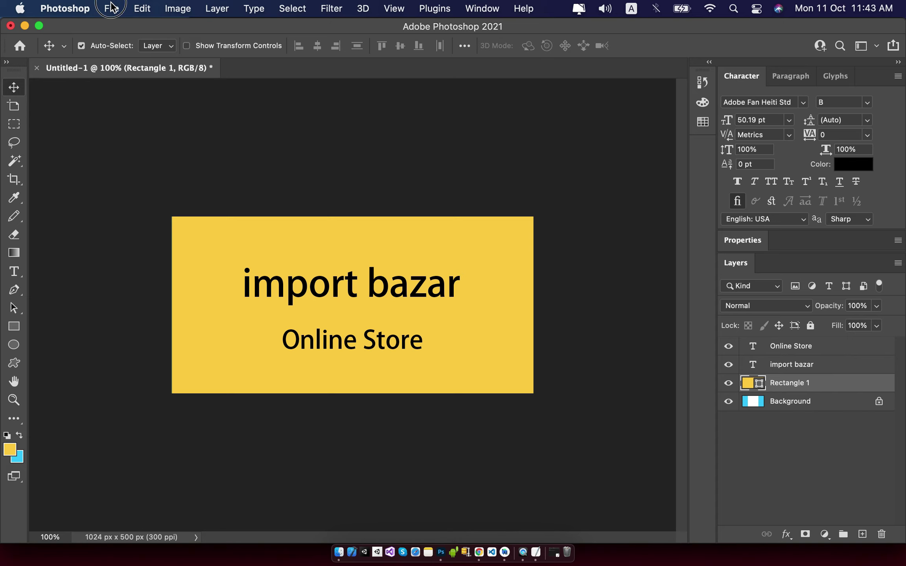
{"action": "left_click", "coordinate": [124, 27]}
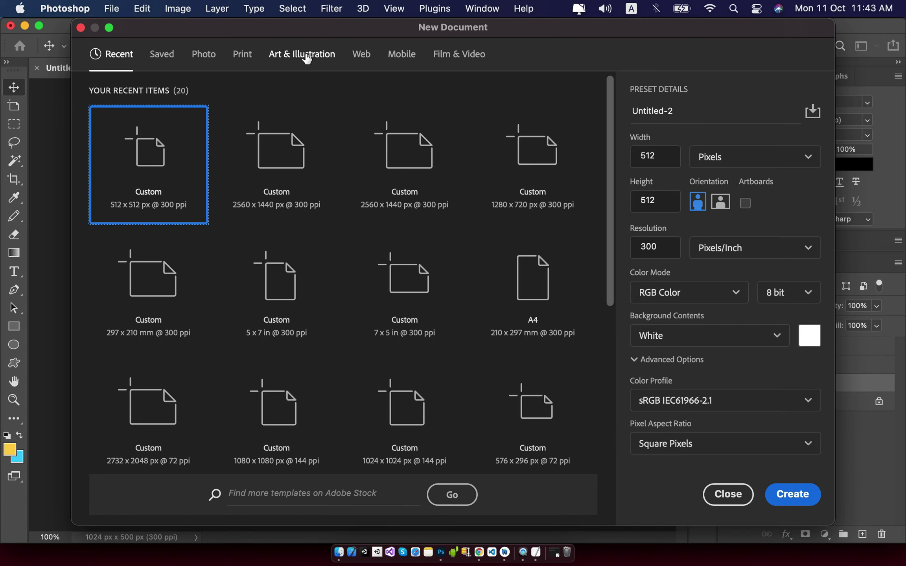
{"action": "left_click", "coordinate": [409, 62]}
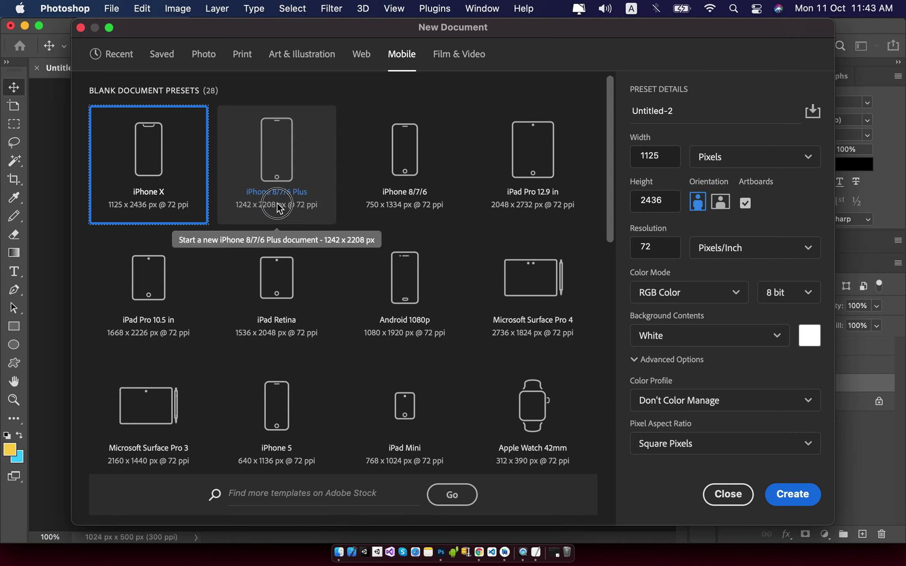
{"action": "left_click", "coordinate": [278, 208]}
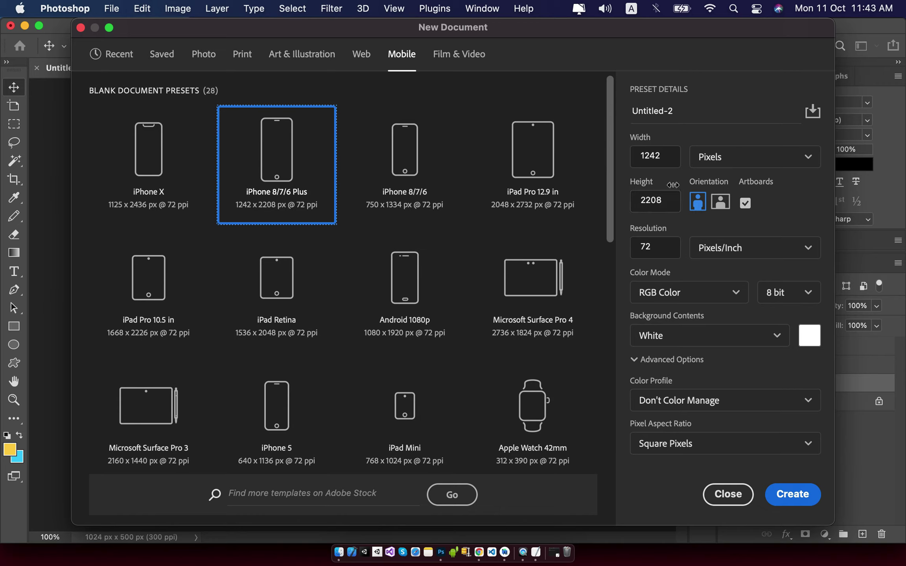
{"action": "key", "text": "Return"}
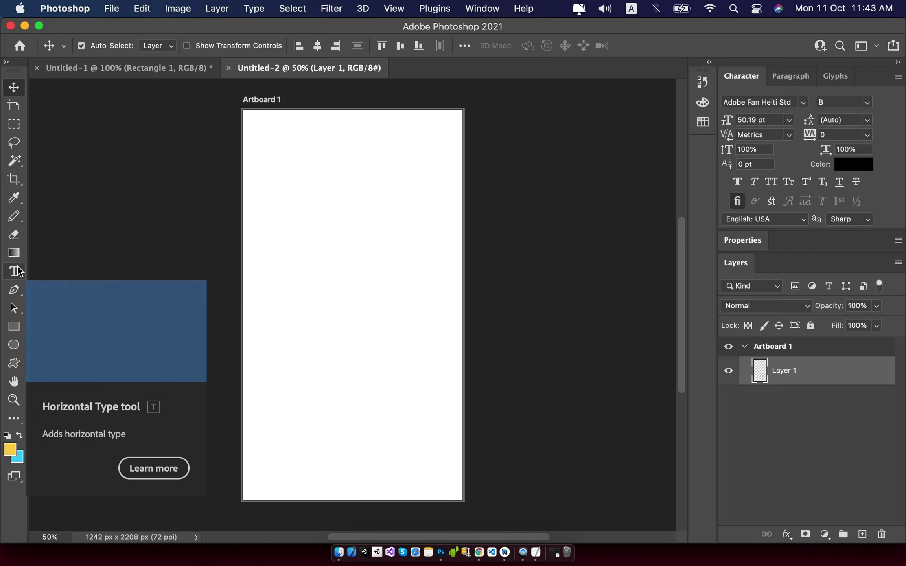
Copy the import bazar text layer from the banner onto the new Untitled-2 artboard.
{"action": "left_click", "coordinate": [115, 68]}
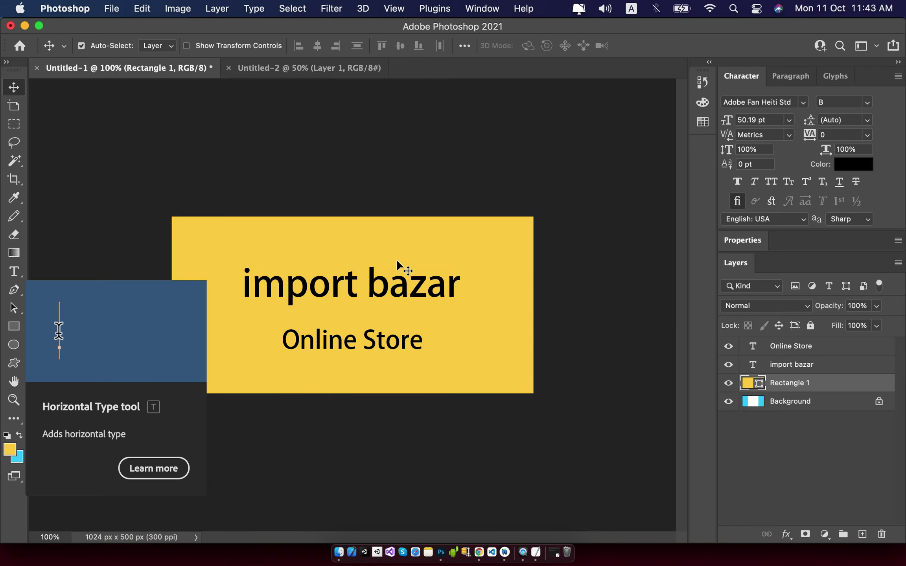
{"action": "left_click", "coordinate": [412, 280]}
{"action": "left_click_drag", "start_coordinate": [466, 301], "coordinate": [364, 305]}
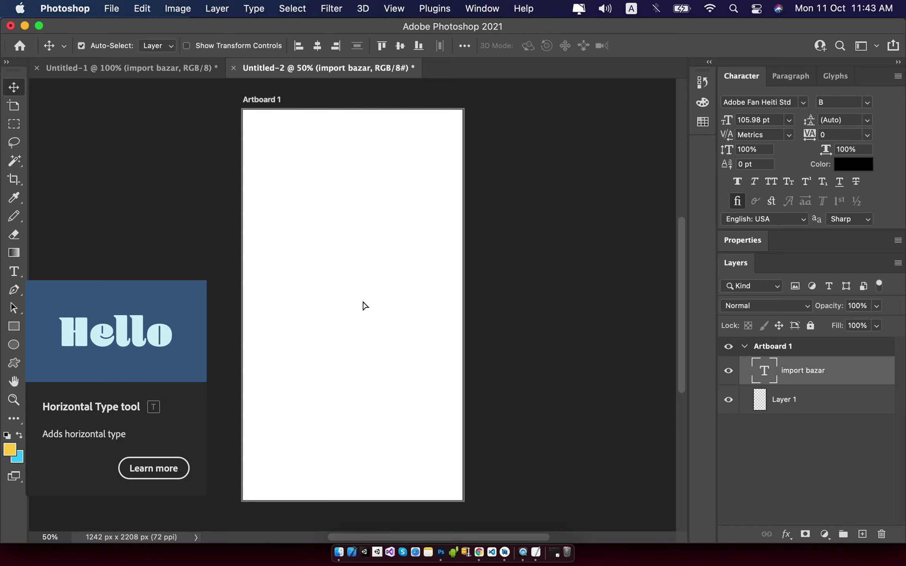
{"action": "double_click", "coordinate": [358, 282]}
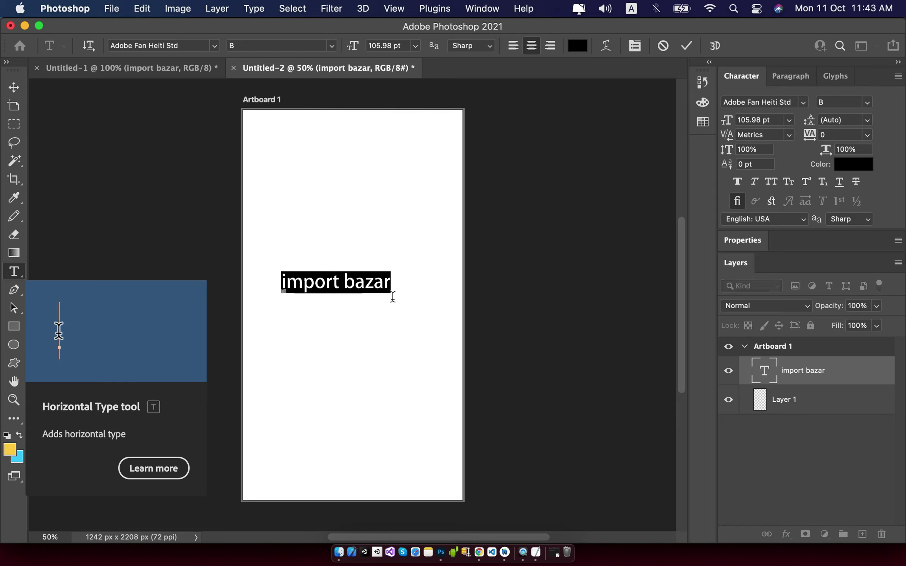
{"action": "left_click", "coordinate": [17, 87]}
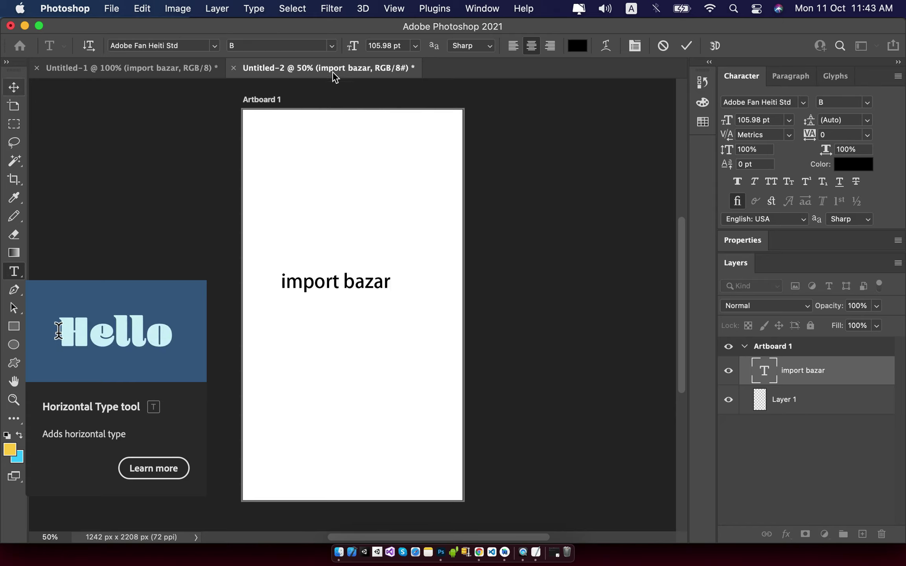
{"action": "left_click", "coordinate": [199, 152]}
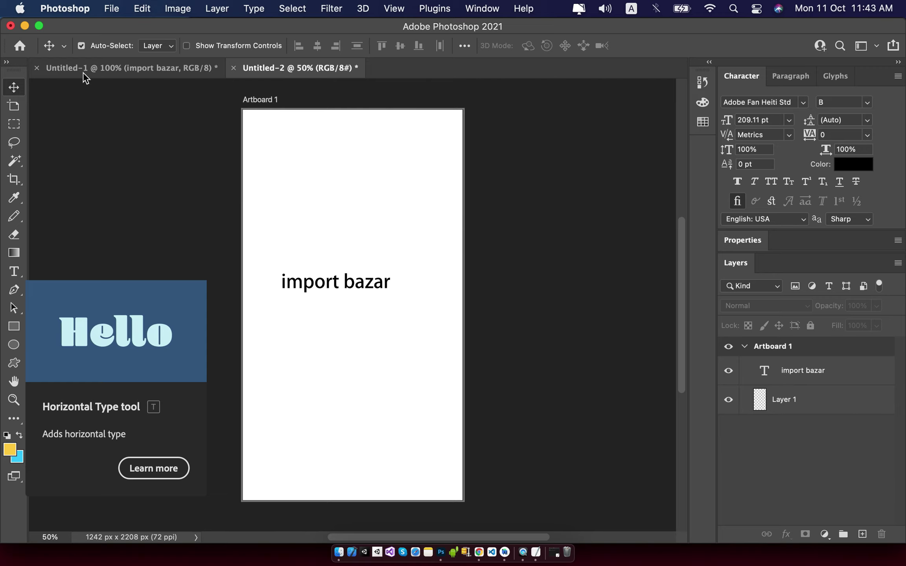
{"action": "left_click", "coordinate": [366, 288]}
{"action": "left_click", "coordinate": [366, 287]}
{"action": "key", "text": "super+a"}
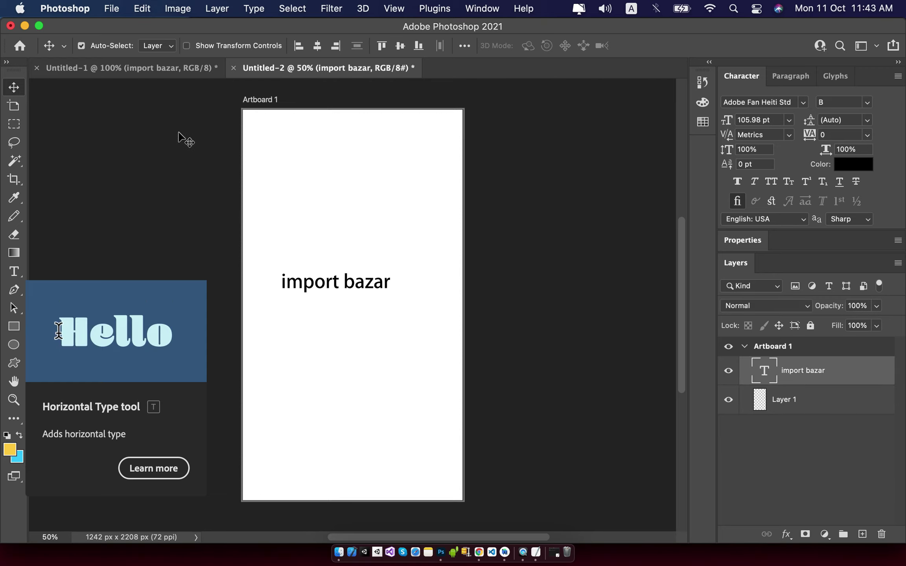
{"action": "left_click", "coordinate": [182, 134]}
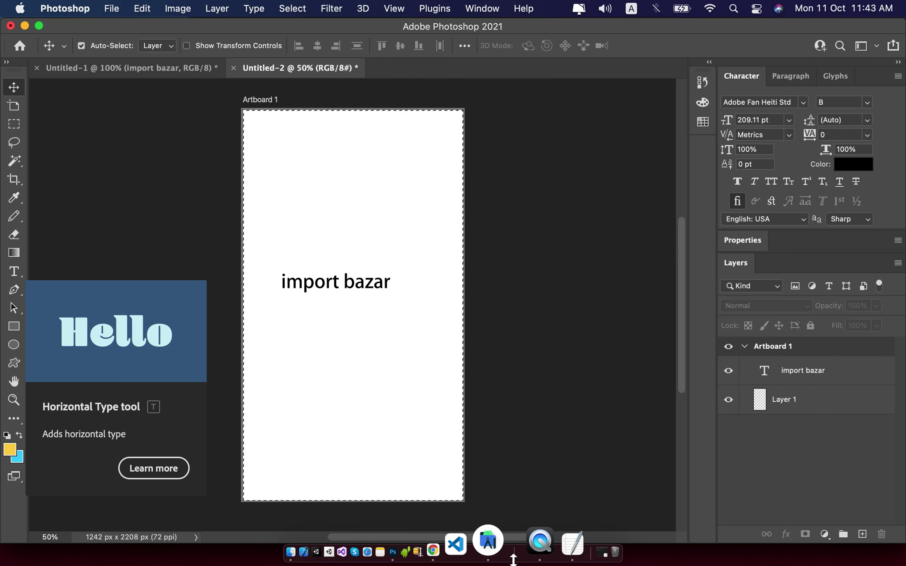
Run Import Bazar on the Pixel emulator and capture a screenshot of its home product list.
{"action": "left_click", "coordinate": [504, 555]}
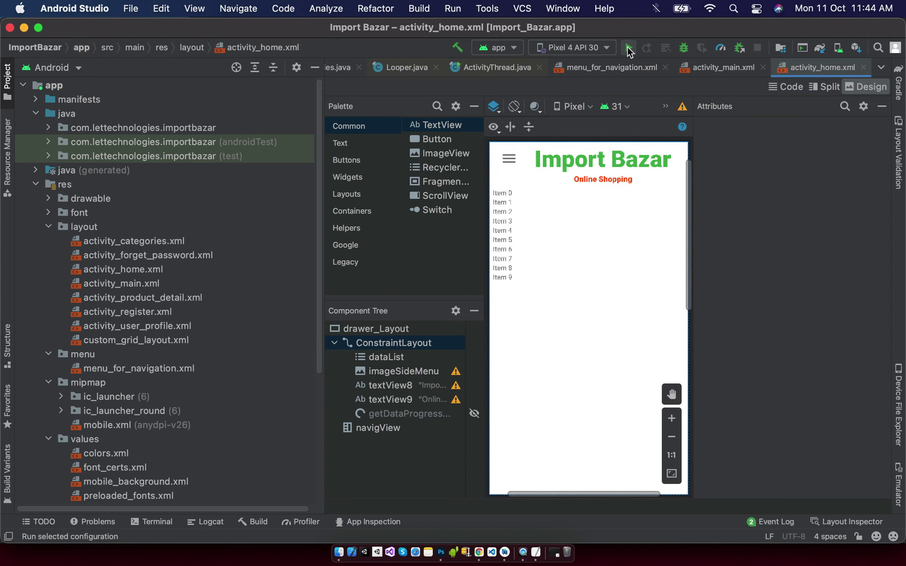
{"action": "left_click", "coordinate": [629, 51]}
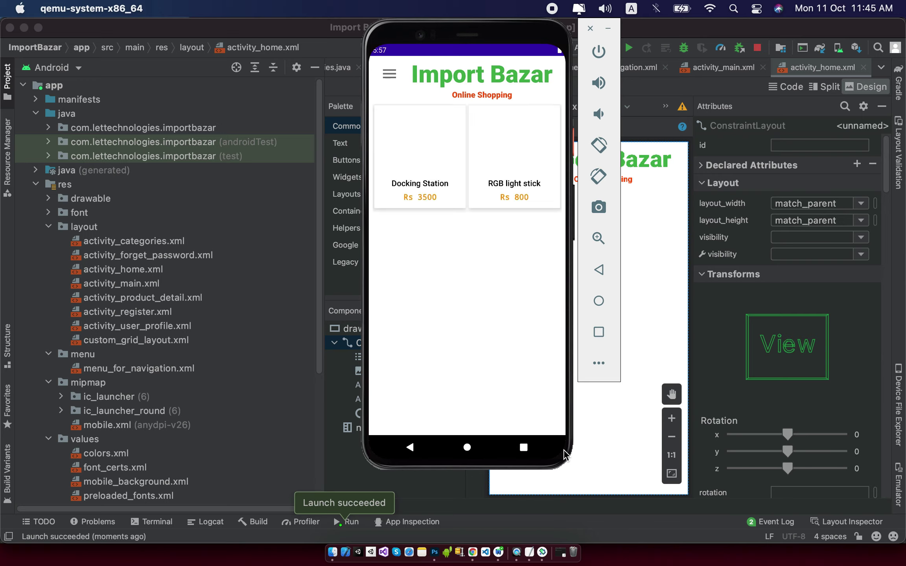
{"action": "left_click", "coordinate": [598, 206]}
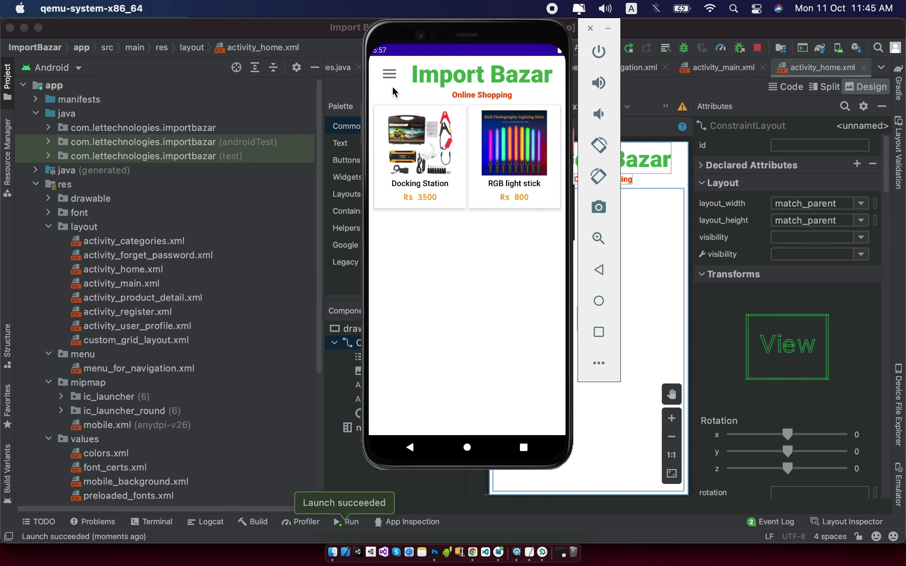
Screenshot the category drawer, Computer product list, Game Mouse detail and WhatsApp order confirmation screens.
{"action": "left_click", "coordinate": [388, 74]}
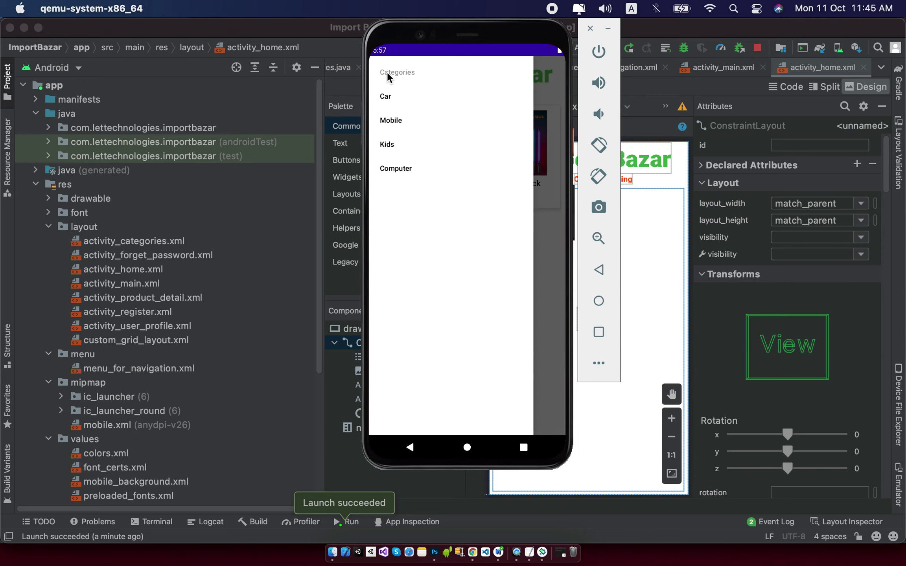
{"action": "left_click", "coordinate": [600, 209]}
{"action": "left_click", "coordinate": [403, 170]}
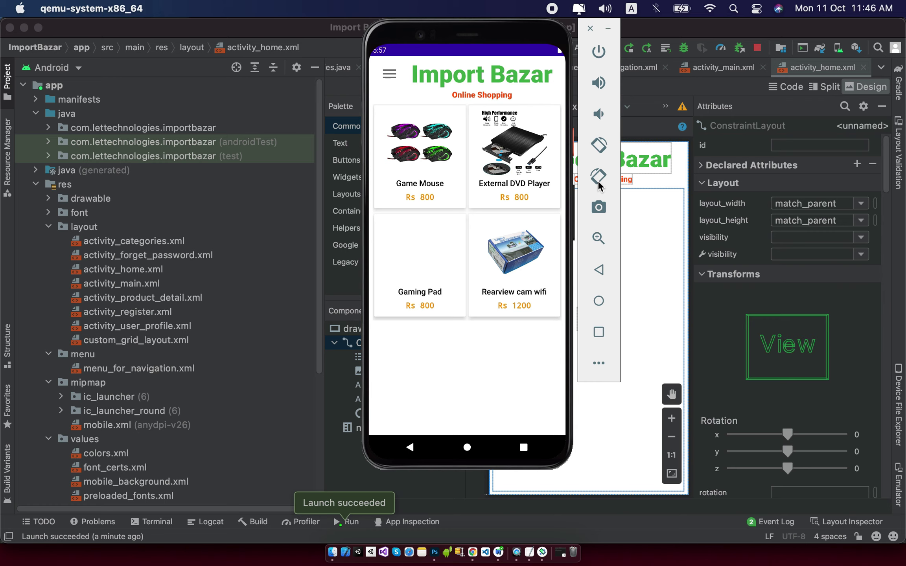
{"action": "left_click", "coordinate": [597, 202]}
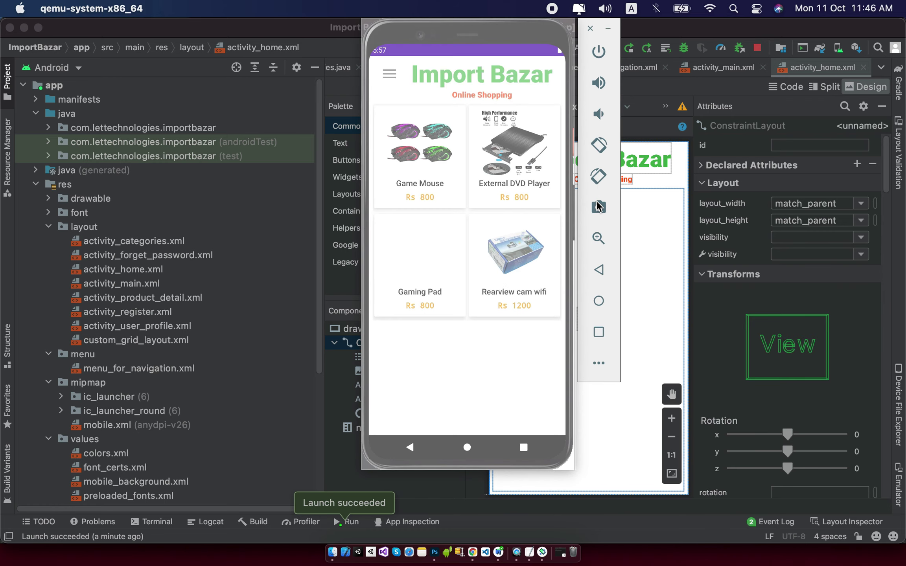
{"action": "left_click", "coordinate": [435, 154]}
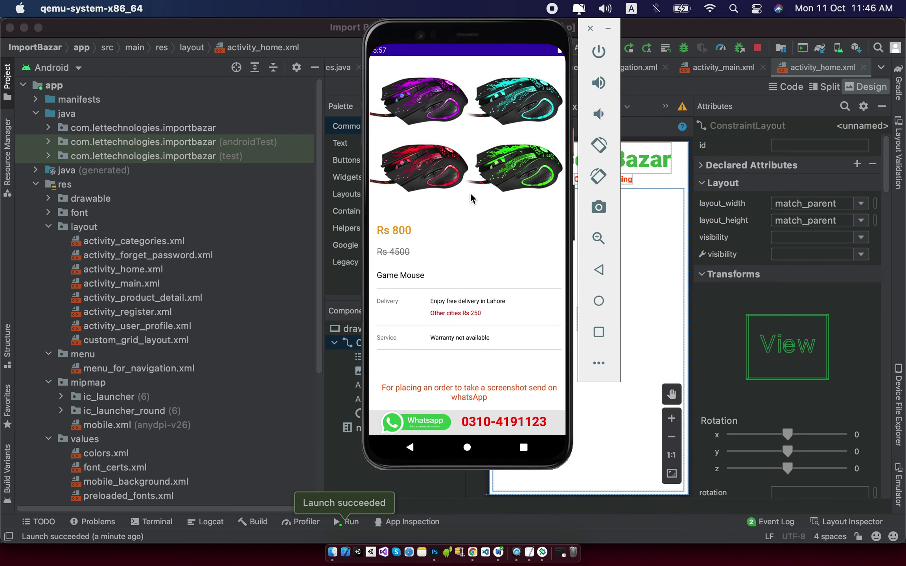
{"action": "left_click", "coordinate": [599, 211]}
{"action": "left_click", "coordinate": [410, 425]}
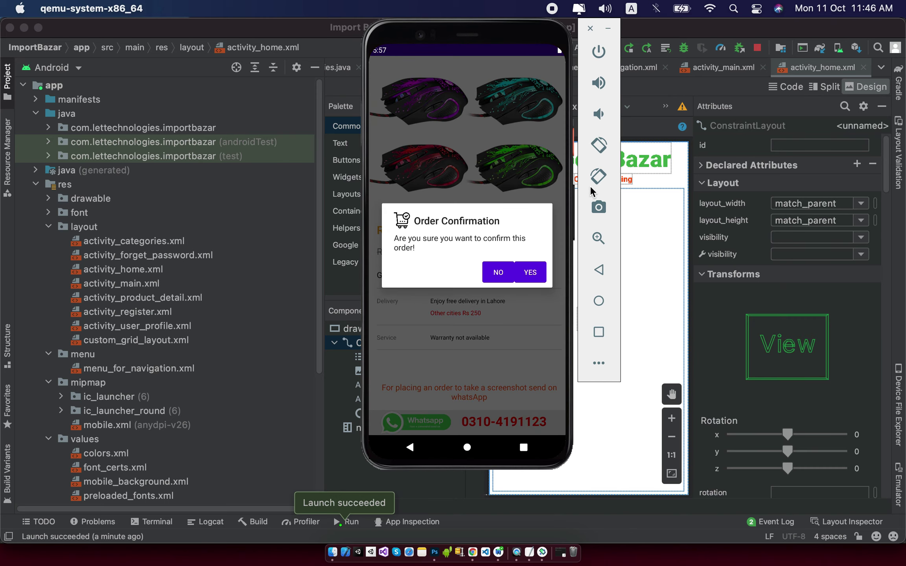
{"action": "left_click", "coordinate": [599, 207]}
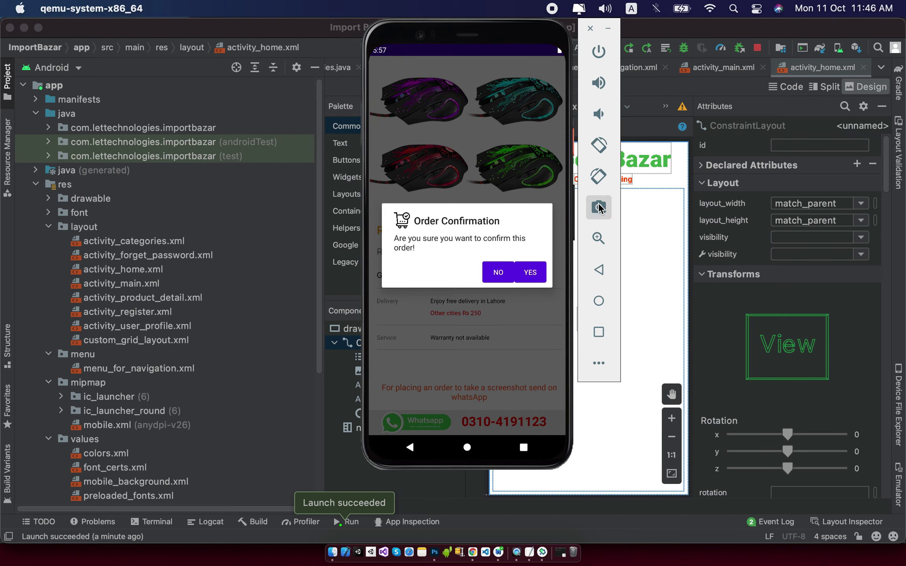
{"action": "left_click", "coordinate": [499, 273]}
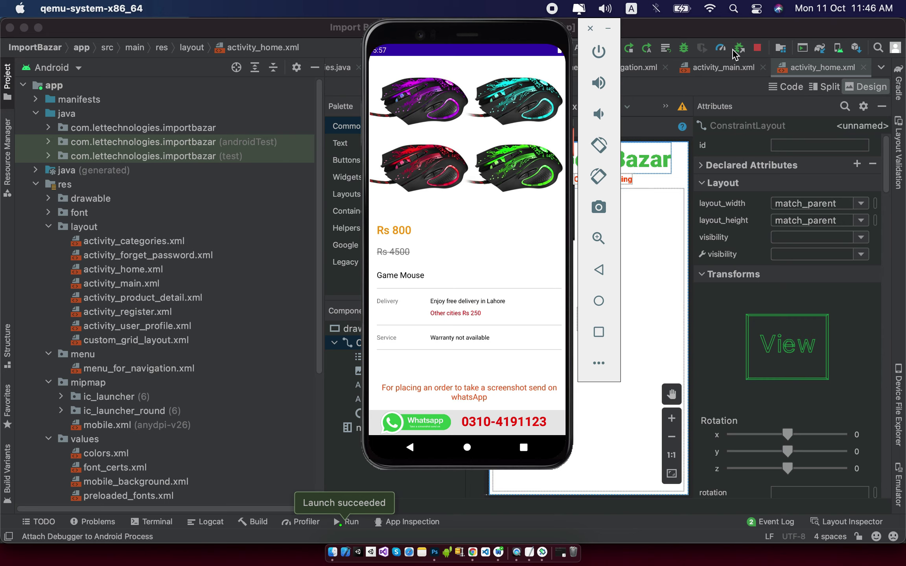
{"action": "left_click", "coordinate": [755, 51]}
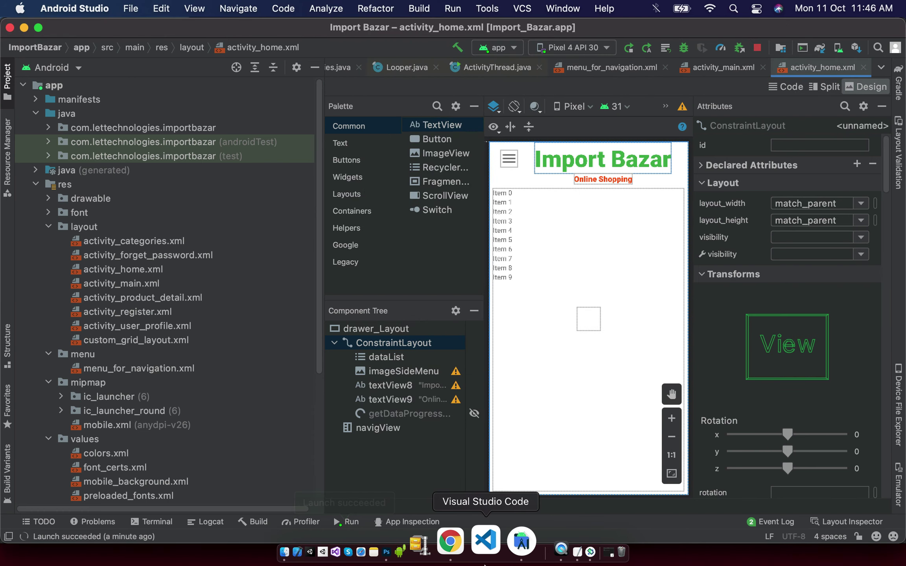
Upload the five Screenshot PNGs from the Desktop as phone screenshots, reaching 5/8.
{"action": "left_click", "coordinate": [467, 543]}
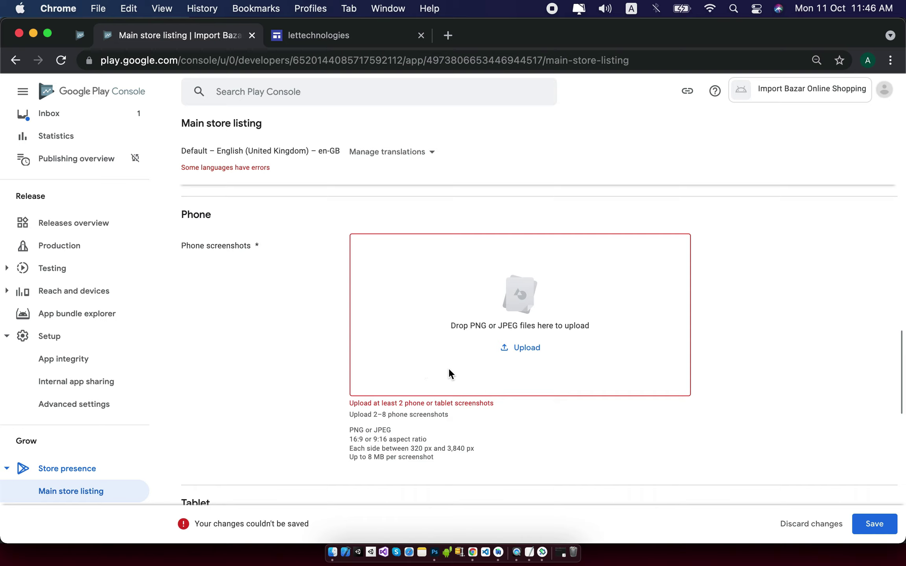
{"action": "left_click", "coordinate": [527, 356]}
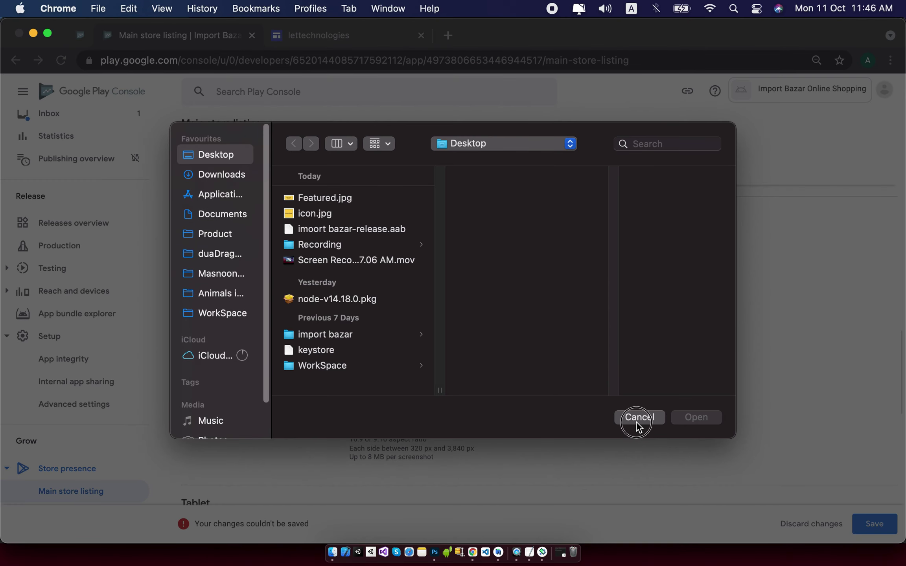
{"action": "left_click", "coordinate": [638, 418]}
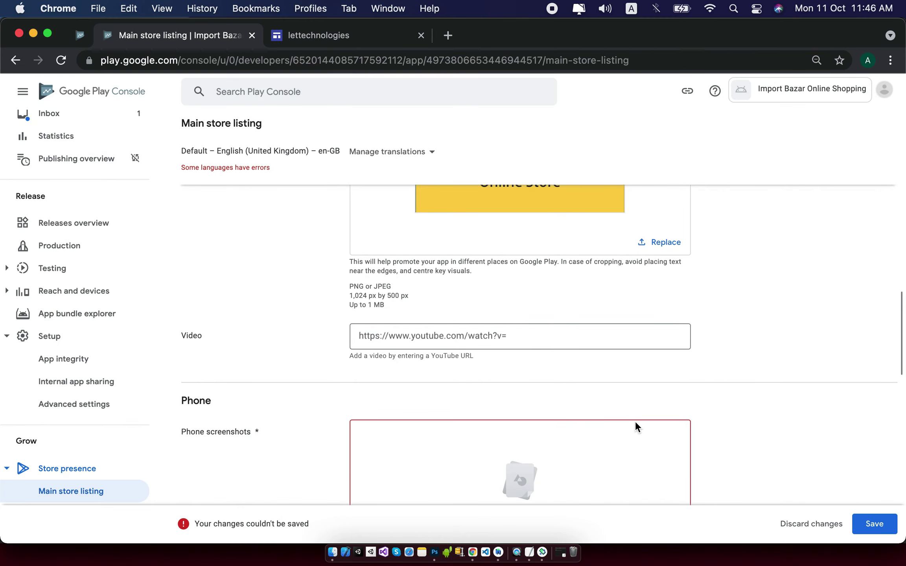
{"action": "scroll", "coordinate": [635, 421], "scroll_direction": "down", "scroll_amount": 2}
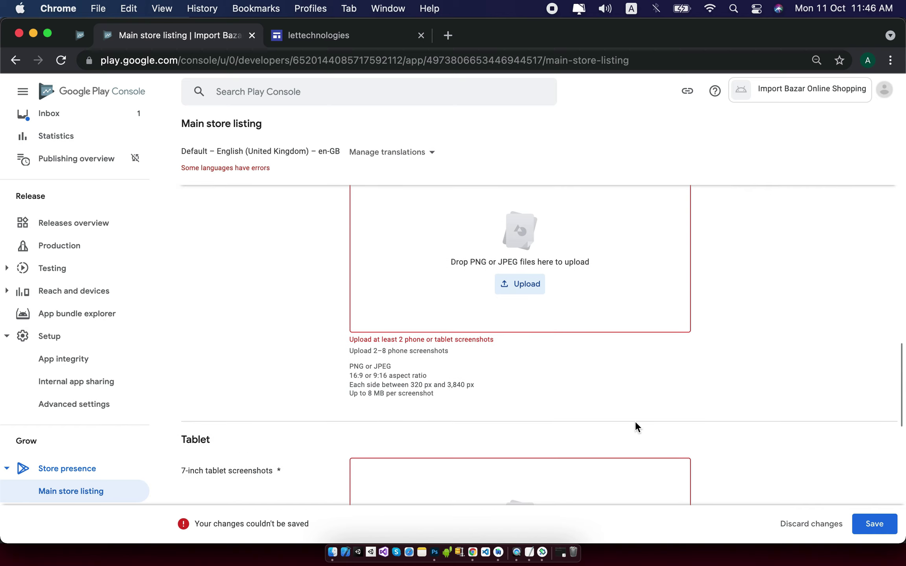
{"action": "left_click", "coordinate": [524, 294]}
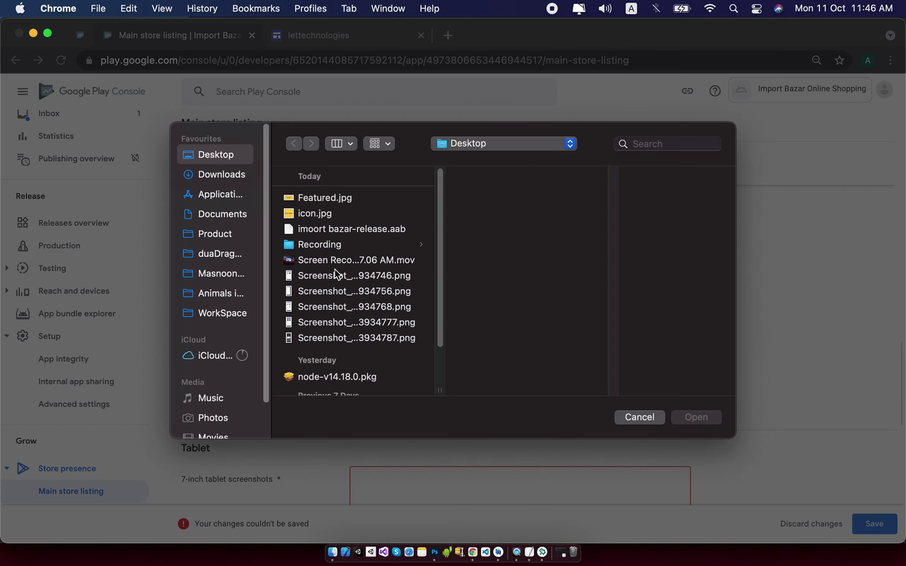
{"action": "left_click", "coordinate": [342, 276]}
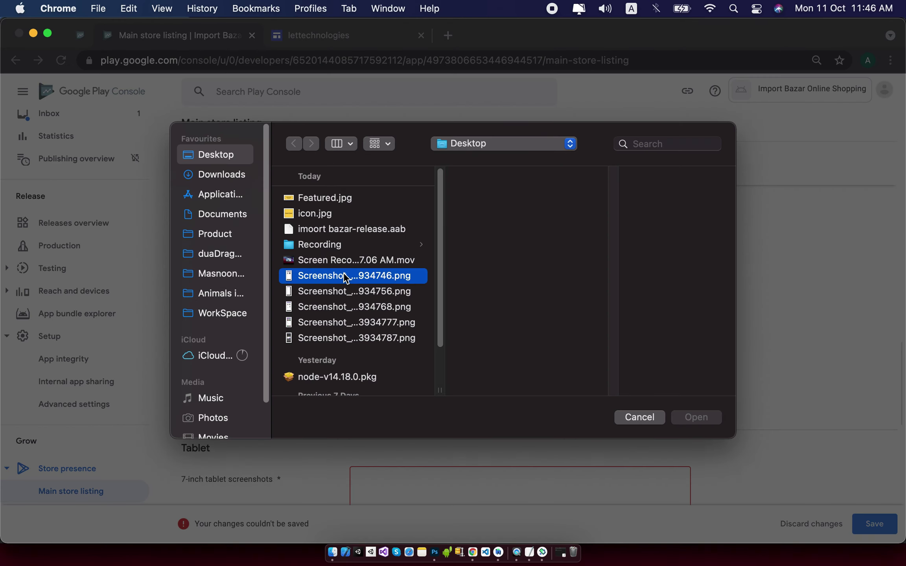
{"action": "left_click", "coordinate": [385, 327], "text": "shift"}
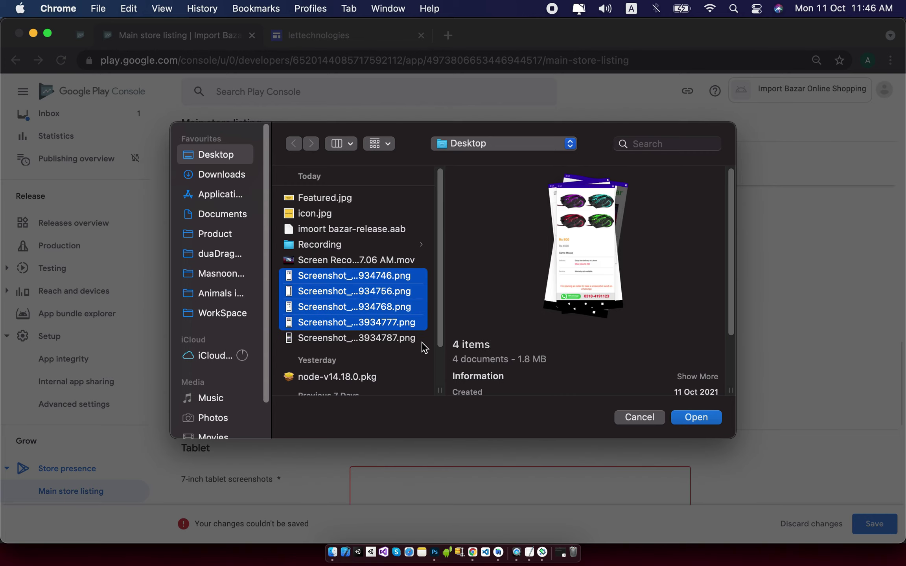
{"action": "left_click", "coordinate": [410, 342], "text": "shift"}
{"action": "left_click", "coordinate": [699, 418]}
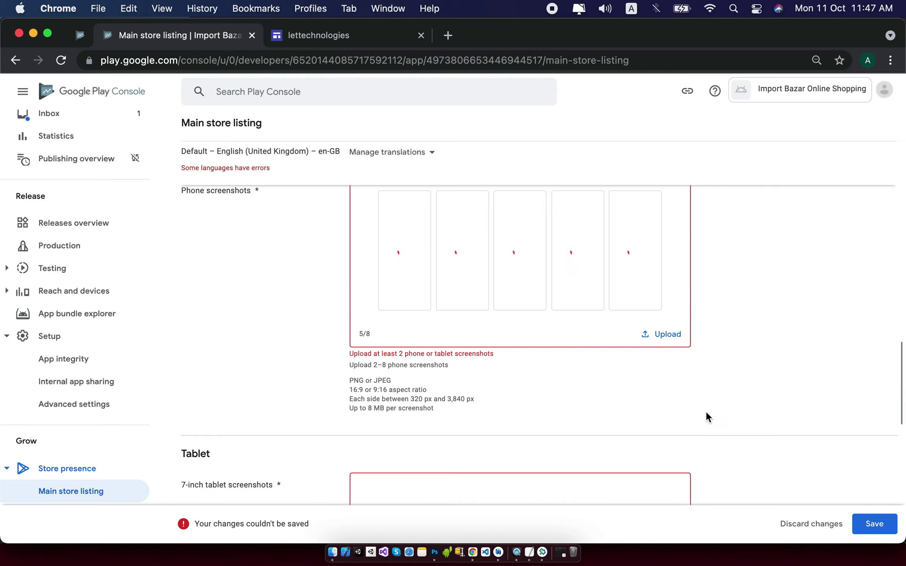
{"action": "scroll", "coordinate": [724, 393], "scroll_direction": "up", "scroll_amount": 1}
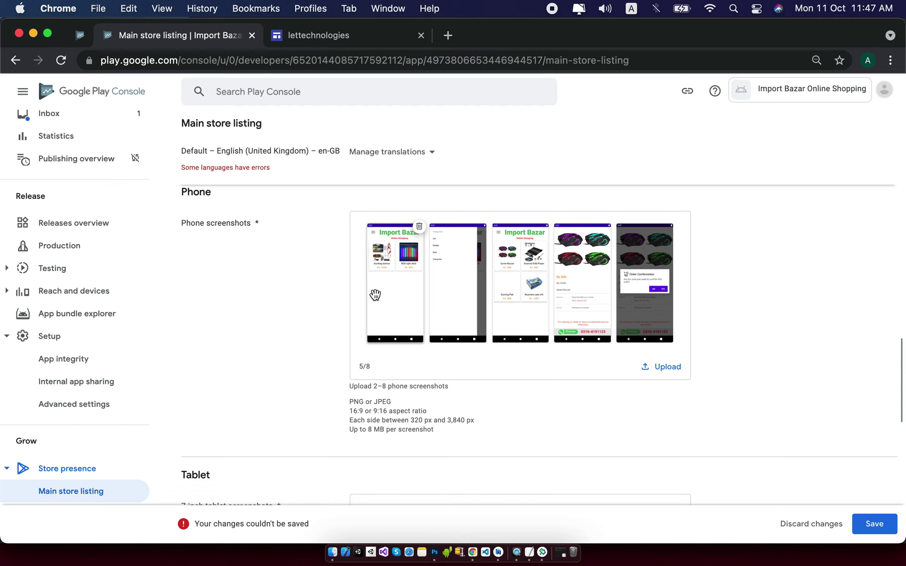
{"action": "scroll", "coordinate": [788, 344], "scroll_direction": "down", "scroll_amount": 5}
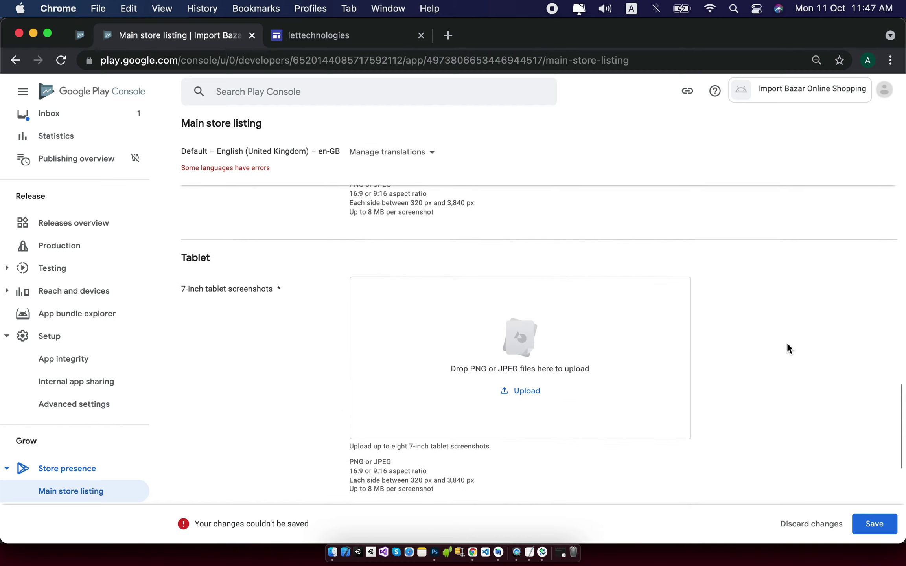
Upload the home screen screenshot as the 7-inch tablet screenshot.
{"action": "scroll", "coordinate": [787, 343], "scroll_direction": "down", "scroll_amount": 2}
{"action": "left_click", "coordinate": [523, 365]}
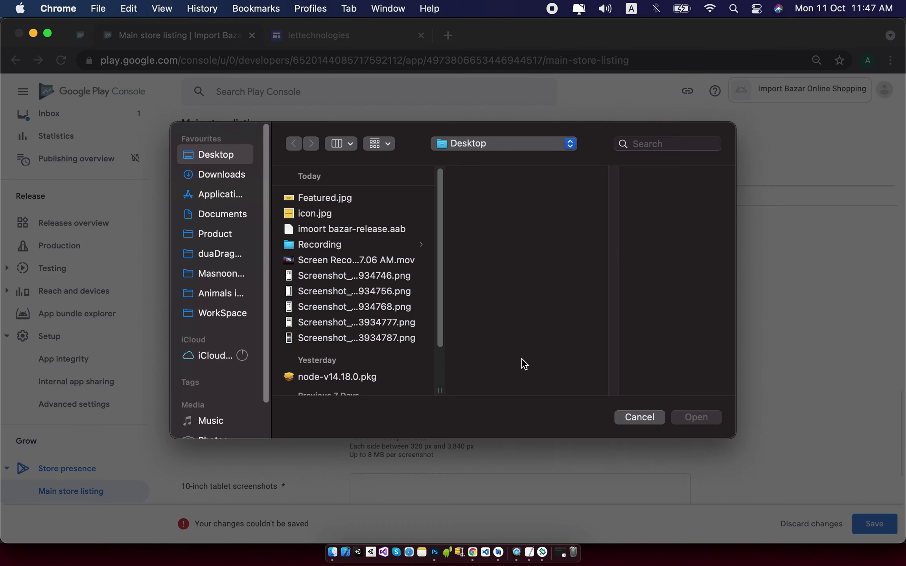
{"action": "left_click", "coordinate": [404, 283]}
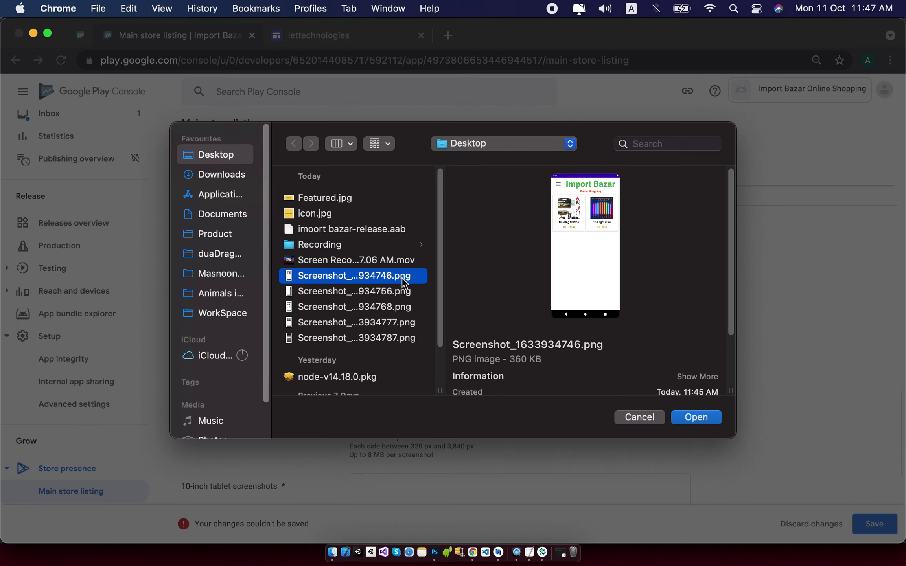
{"action": "left_click", "coordinate": [702, 420]}
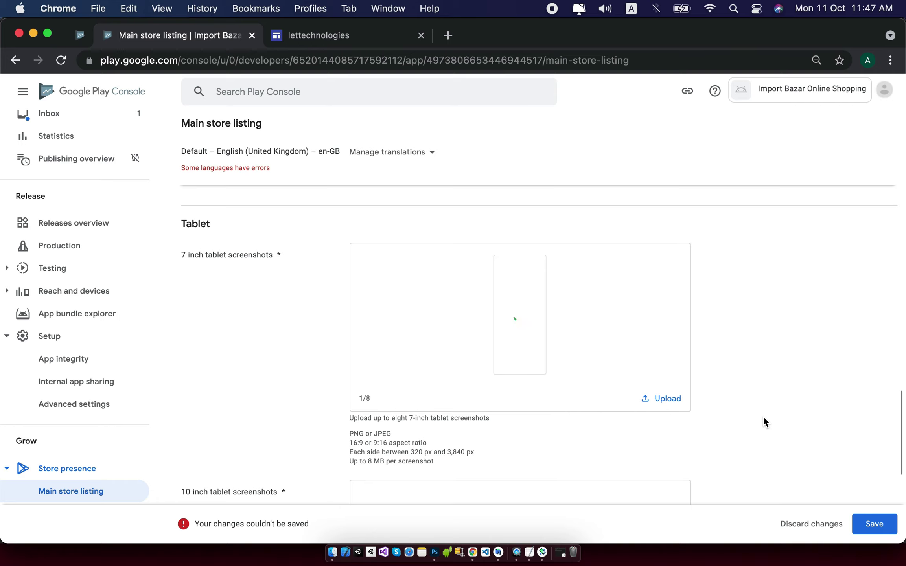
Upload the Computer product list screenshot as the 10-inch tablet screenshot.
{"action": "scroll", "coordinate": [764, 418], "scroll_direction": "down", "scroll_amount": 5}
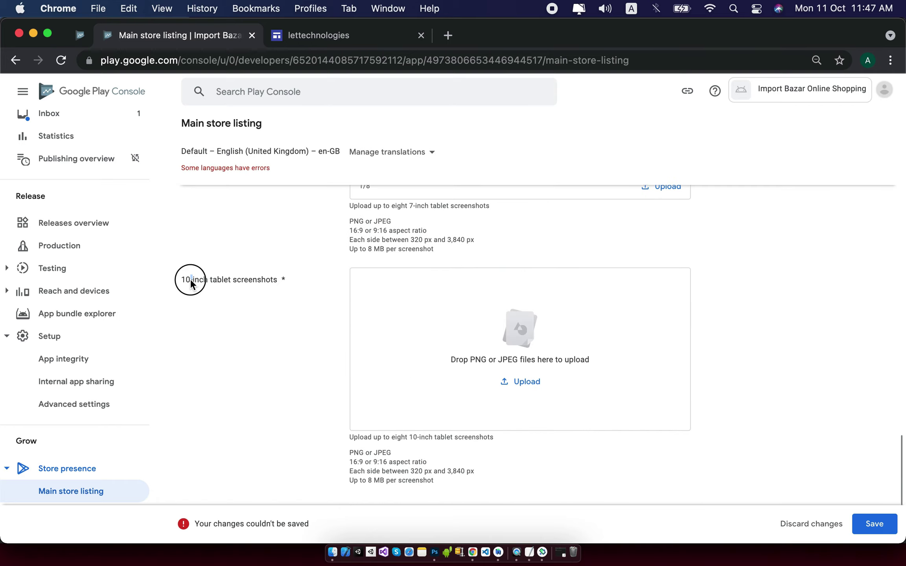
{"action": "triple_click", "coordinate": [189, 279]}
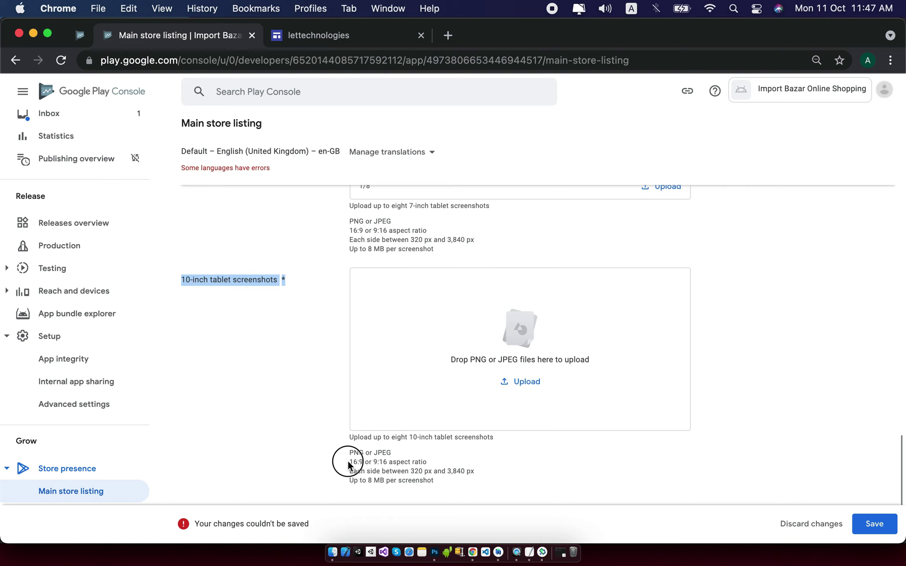
{"action": "left_click", "coordinate": [760, 450]}
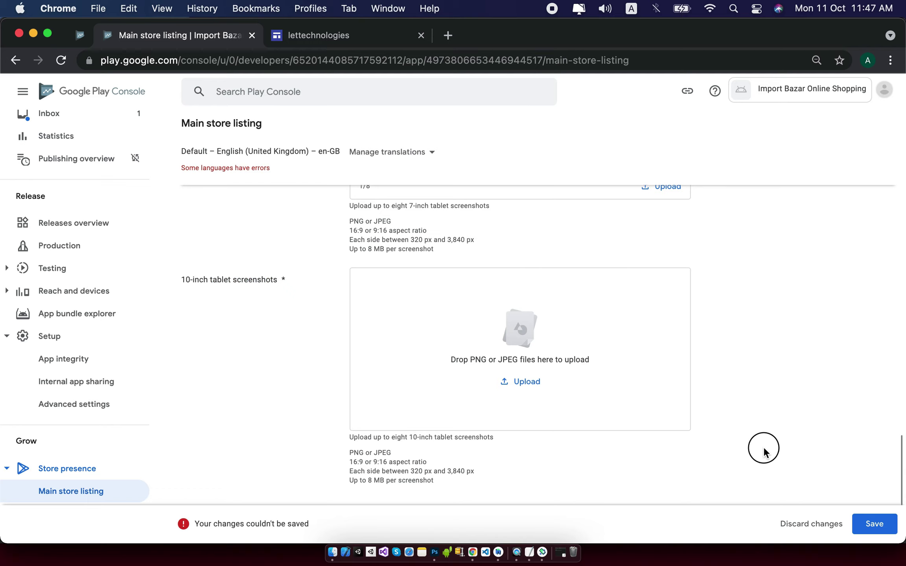
{"action": "left_click", "coordinate": [523, 383]}
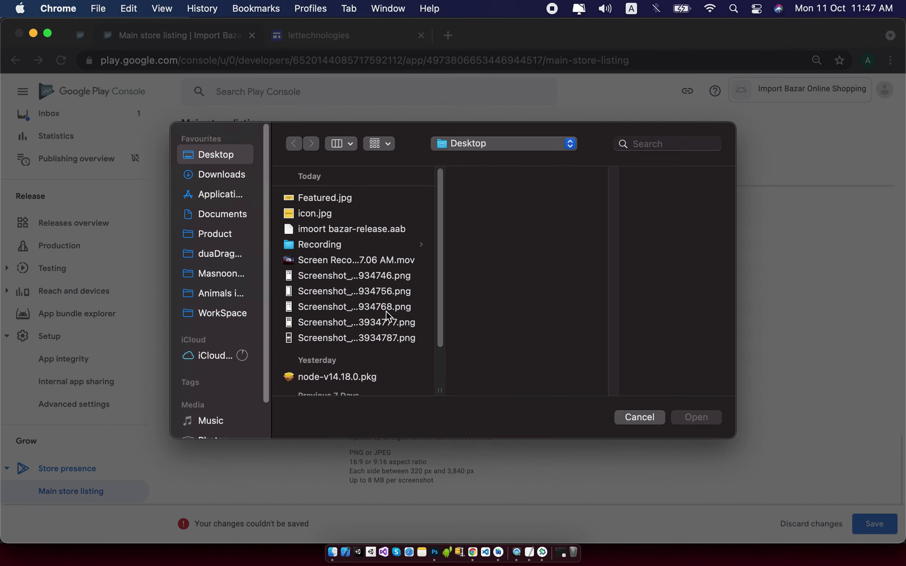
{"action": "left_click", "coordinate": [383, 309]}
{"action": "left_click", "coordinate": [696, 418]}
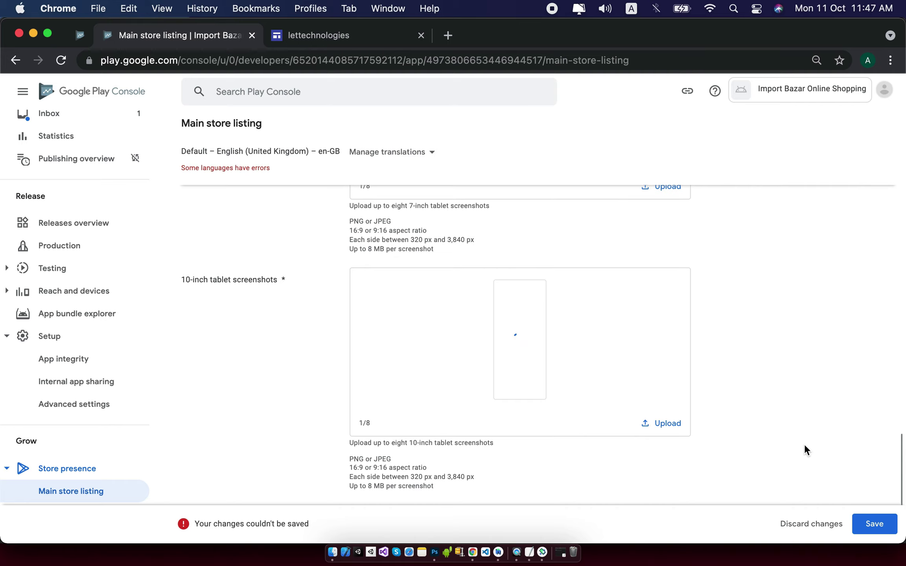
Save the main store listing changes and review the page.
{"action": "scroll", "coordinate": [804, 444], "scroll_direction": "down", "scroll_amount": 1}
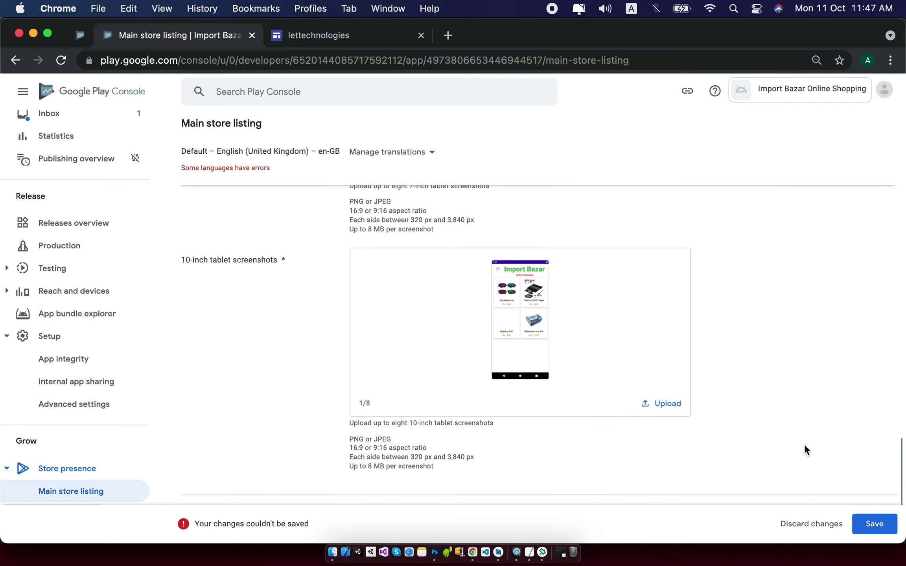
{"action": "scroll", "coordinate": [788, 437], "scroll_direction": "down", "scroll_amount": 2}
{"action": "scroll", "coordinate": [788, 438], "scroll_direction": "up", "scroll_amount": 5}
{"action": "scroll", "coordinate": [788, 437], "scroll_direction": "up", "scroll_amount": 10}
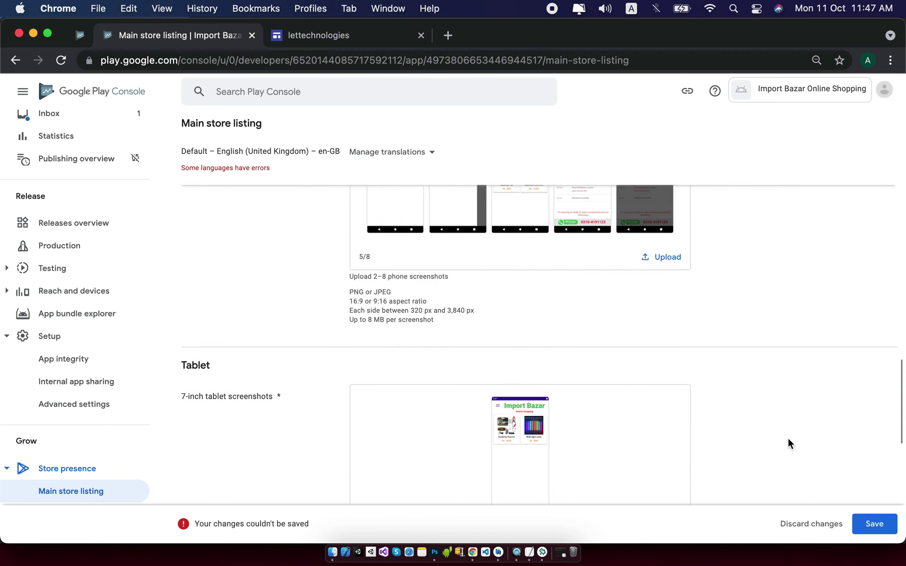
{"action": "left_click", "coordinate": [870, 523]}
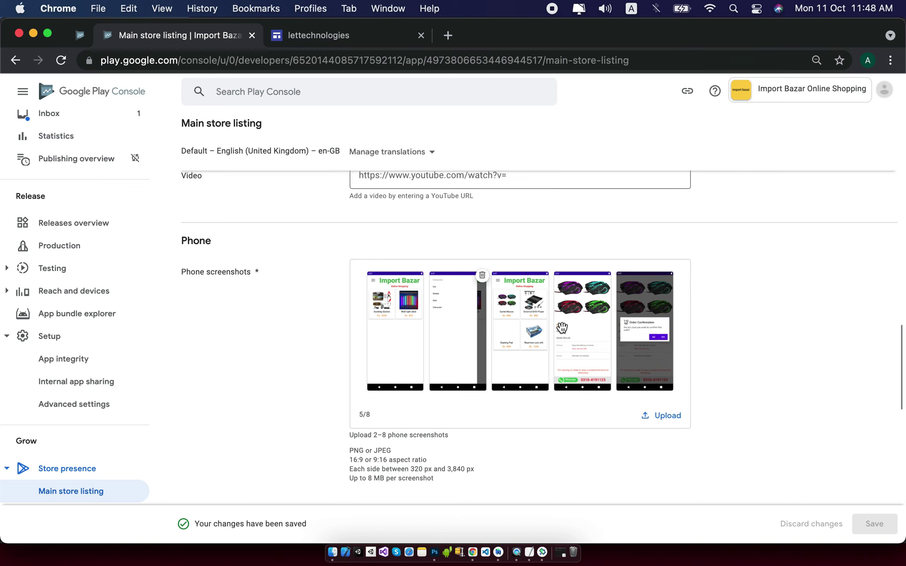
{"action": "scroll", "coordinate": [564, 326], "scroll_direction": "down", "scroll_amount": 1}
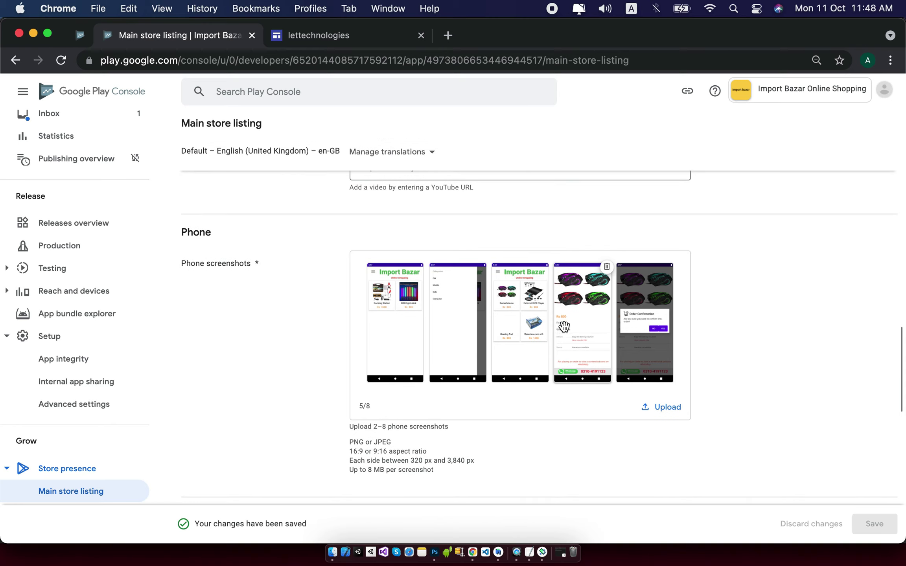
{"action": "scroll", "coordinate": [564, 326], "scroll_direction": "down", "scroll_amount": 3}
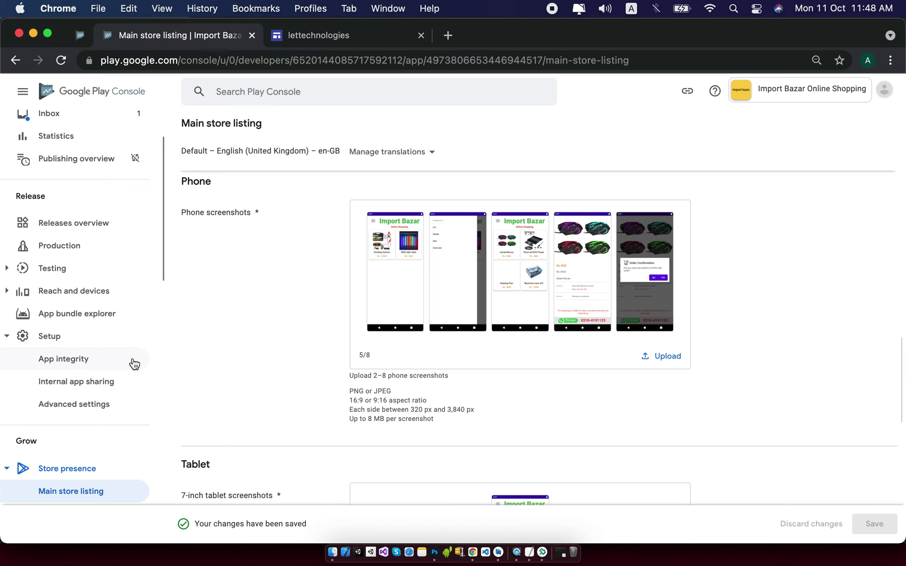
{"action": "scroll", "coordinate": [134, 364], "scroll_direction": "down", "scroll_amount": 7}
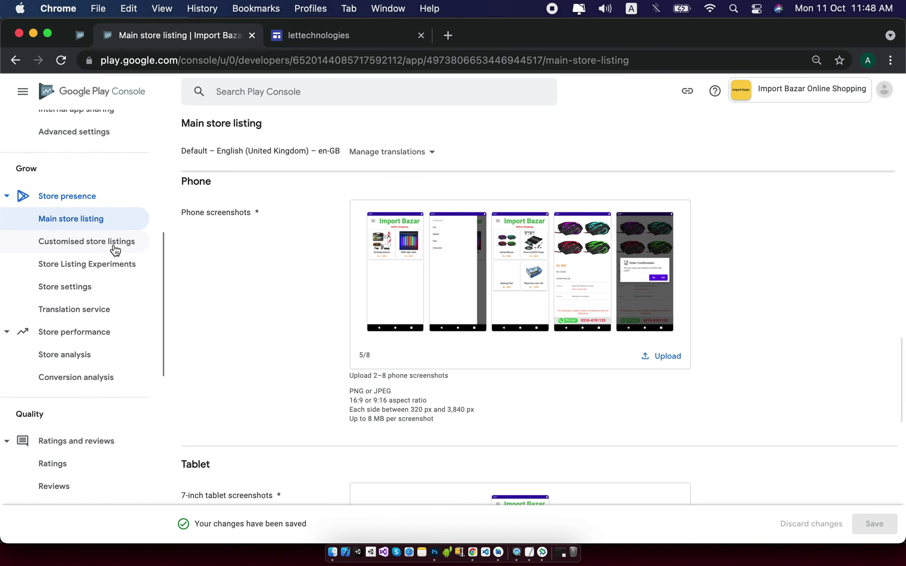
In Store settings, keep the type as App and set the category to Shopping.
{"action": "left_click", "coordinate": [97, 285]}
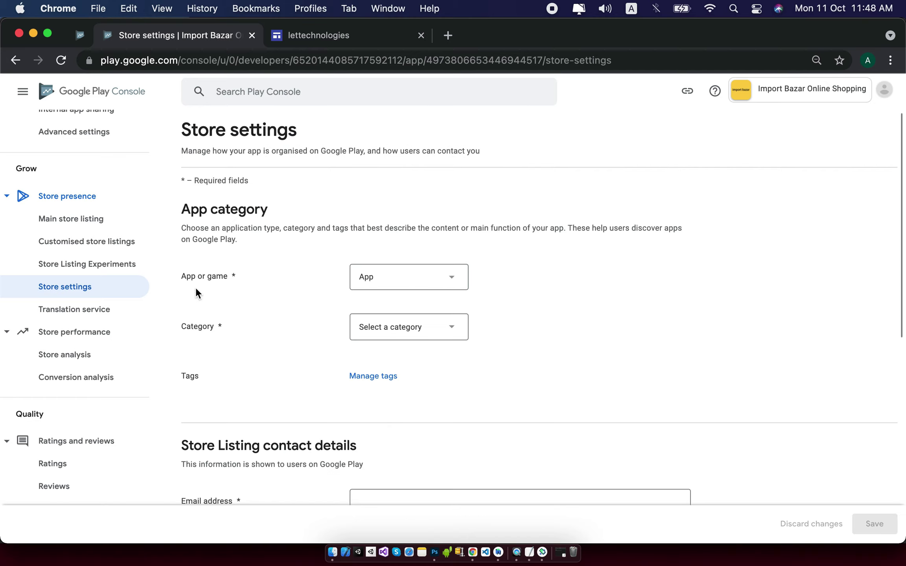
{"action": "left_click", "coordinate": [449, 281]}
{"action": "left_click", "coordinate": [448, 284]}
{"action": "scroll", "coordinate": [494, 343], "scroll_direction": "down", "scroll_amount": 1}
{"action": "left_click", "coordinate": [459, 319]}
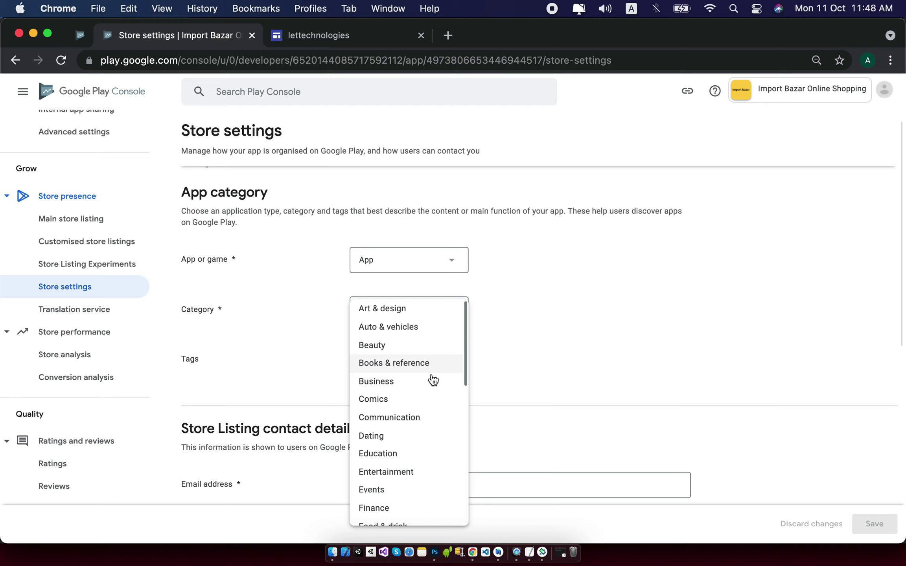
{"action": "scroll", "coordinate": [433, 380], "scroll_direction": "down", "scroll_amount": 2}
{"action": "scroll", "coordinate": [433, 380], "scroll_direction": "down", "scroll_amount": 5}
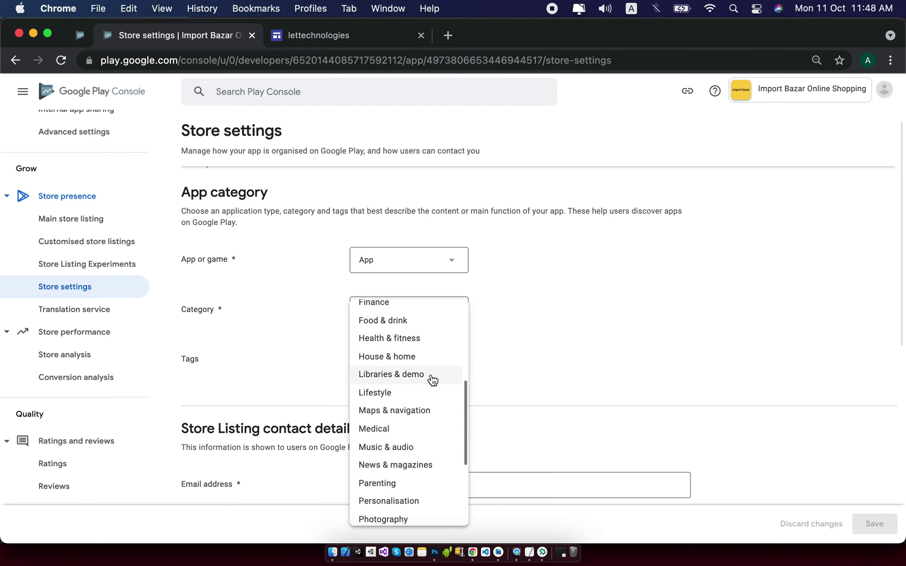
{"action": "scroll", "coordinate": [433, 380], "scroll_direction": "down", "scroll_amount": 3}
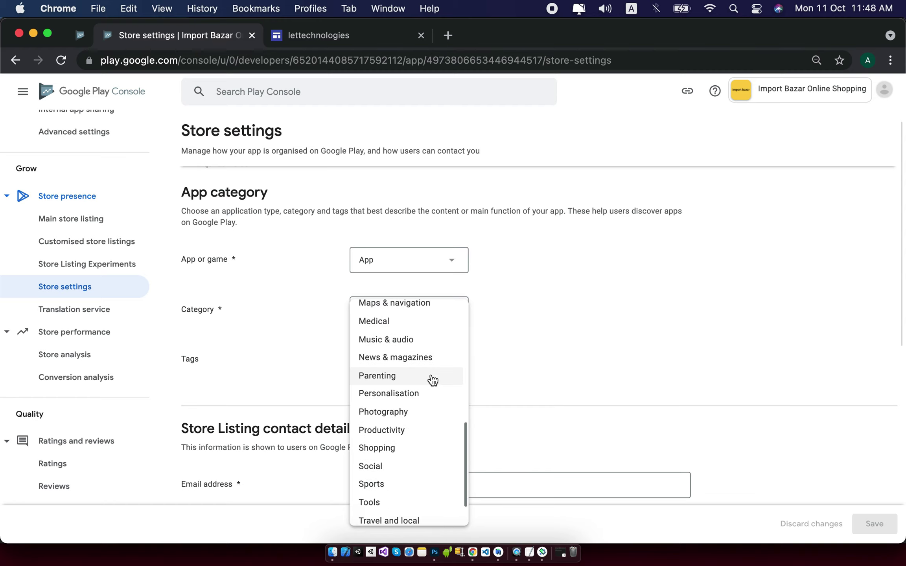
{"action": "left_click", "coordinate": [390, 449]}
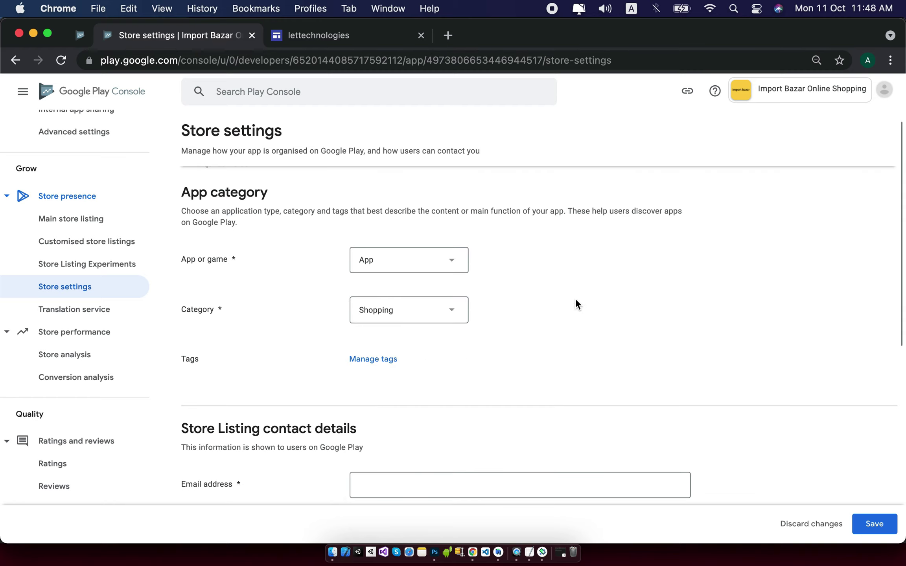
{"action": "scroll", "coordinate": [575, 304], "scroll_direction": "down", "scroll_amount": 1}
{"action": "scroll", "coordinate": [575, 300], "scroll_direction": "down", "scroll_amount": 1}
{"action": "left_click", "coordinate": [359, 318]}
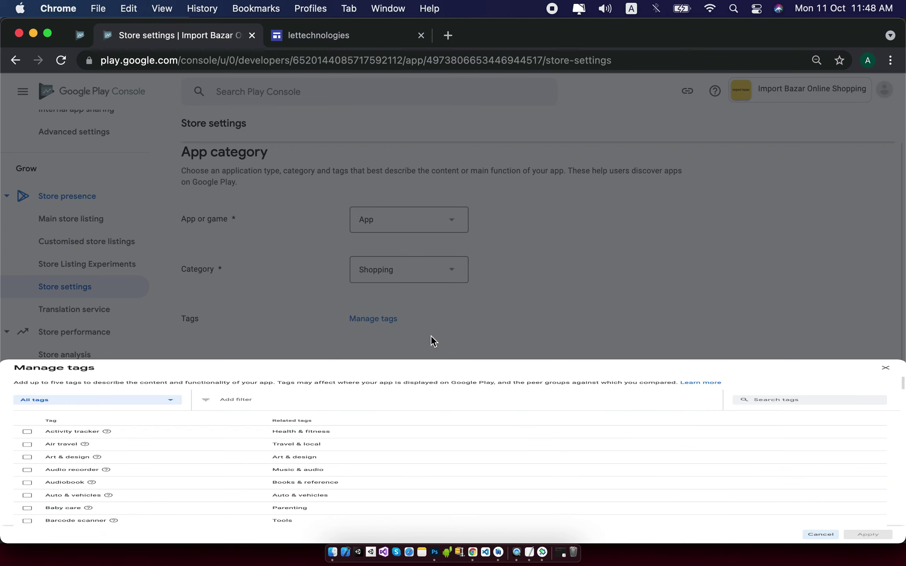
Search the tags for 'sho', tick Shopping and apply it.
{"action": "scroll", "coordinate": [498, 288], "scroll_direction": "down", "scroll_amount": 3}
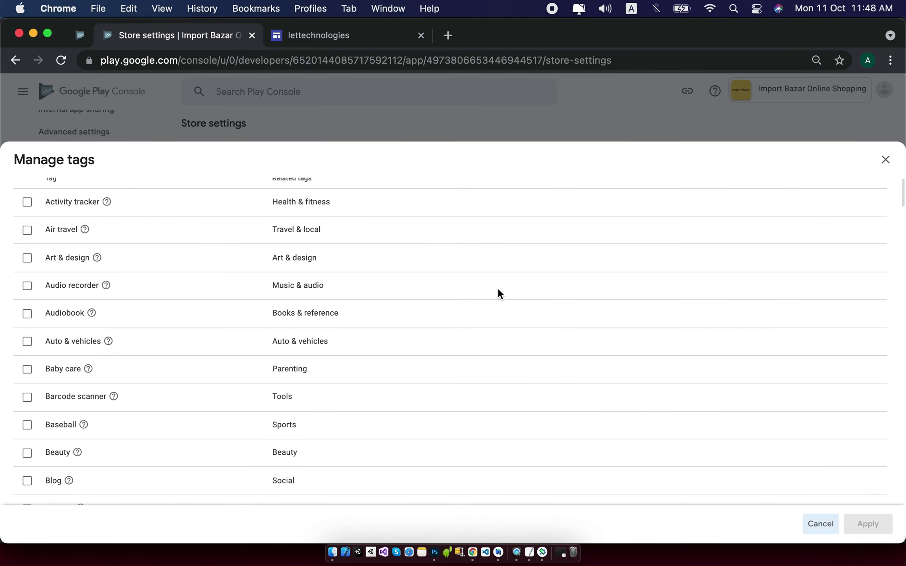
{"action": "scroll", "coordinate": [165, 275], "scroll_direction": "down", "scroll_amount": 2}
{"action": "scroll", "coordinate": [84, 238], "scroll_direction": "up", "scroll_amount": 5}
{"action": "scroll", "coordinate": [155, 185], "scroll_direction": "up", "scroll_amount": 2}
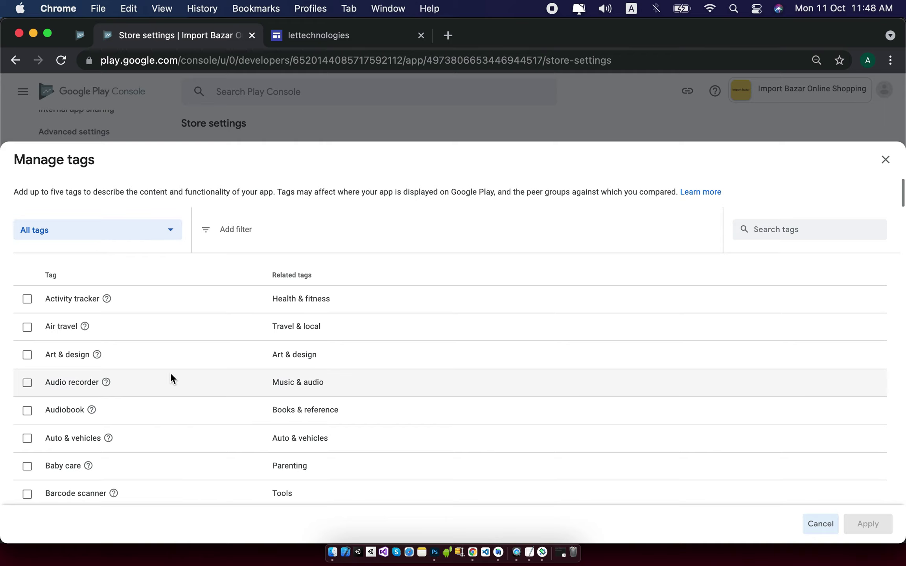
{"action": "scroll", "coordinate": [170, 374], "scroll_direction": "down", "scroll_amount": 2}
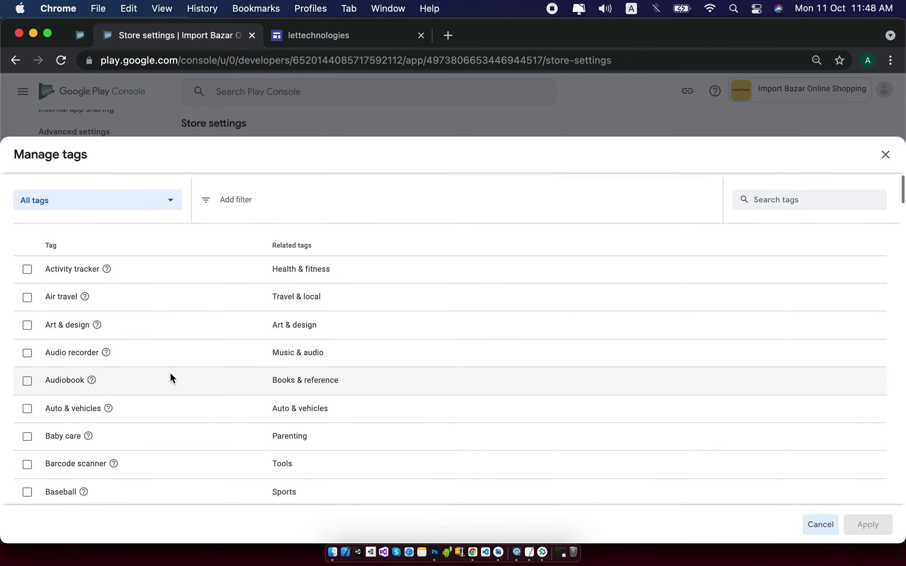
{"action": "scroll", "coordinate": [168, 372], "scroll_direction": "down", "scroll_amount": 3}
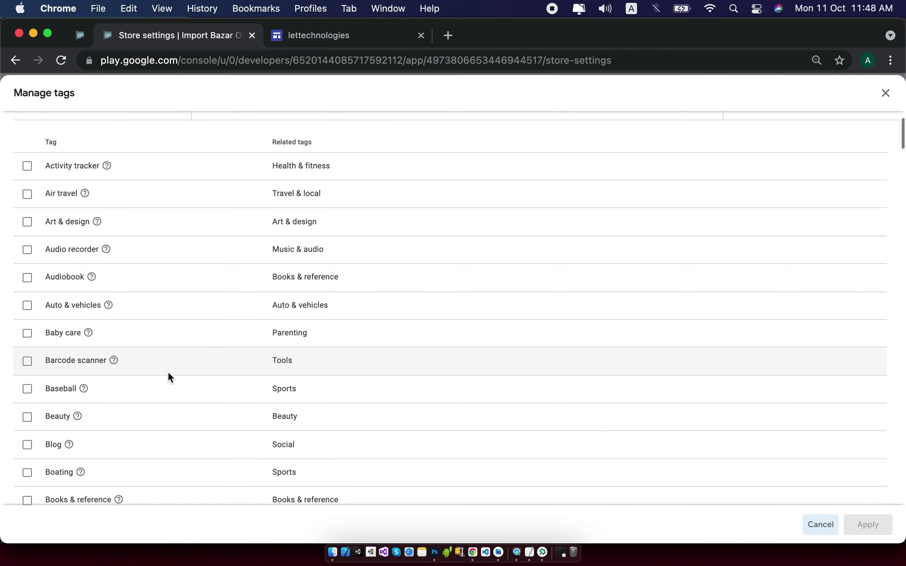
{"action": "scroll", "coordinate": [777, 168], "scroll_direction": "up", "scroll_amount": 4}
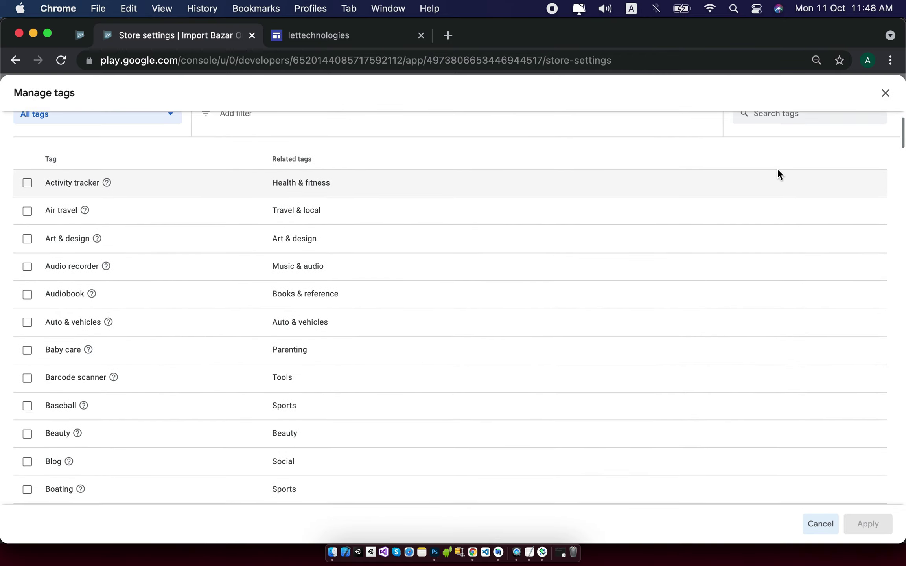
{"action": "left_click", "coordinate": [774, 229]}
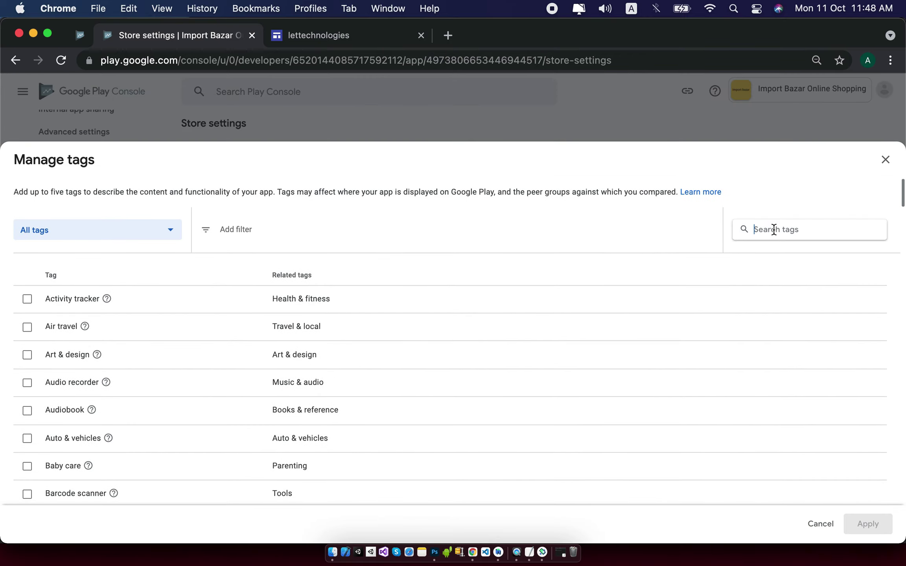
{"action": "type", "text": "sho"}
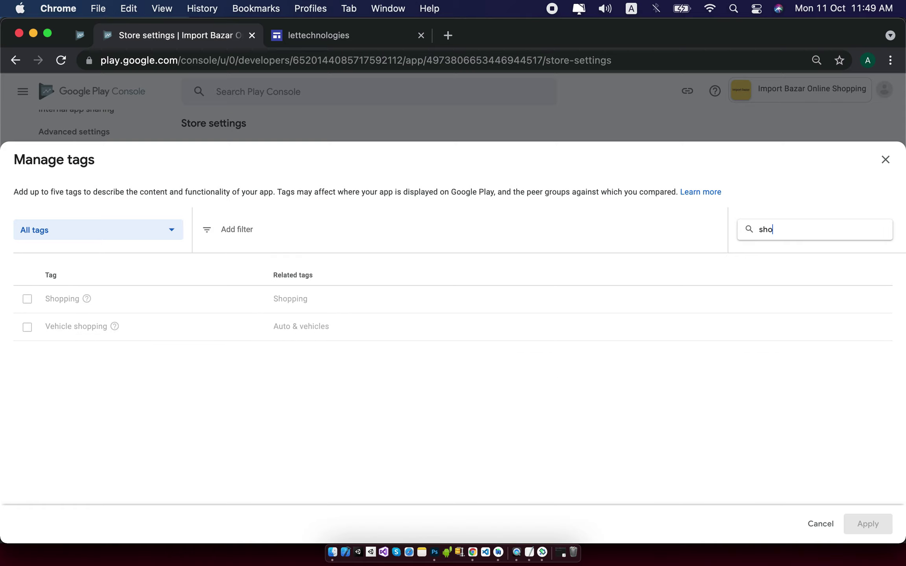
{"action": "left_click", "coordinate": [35, 299]}
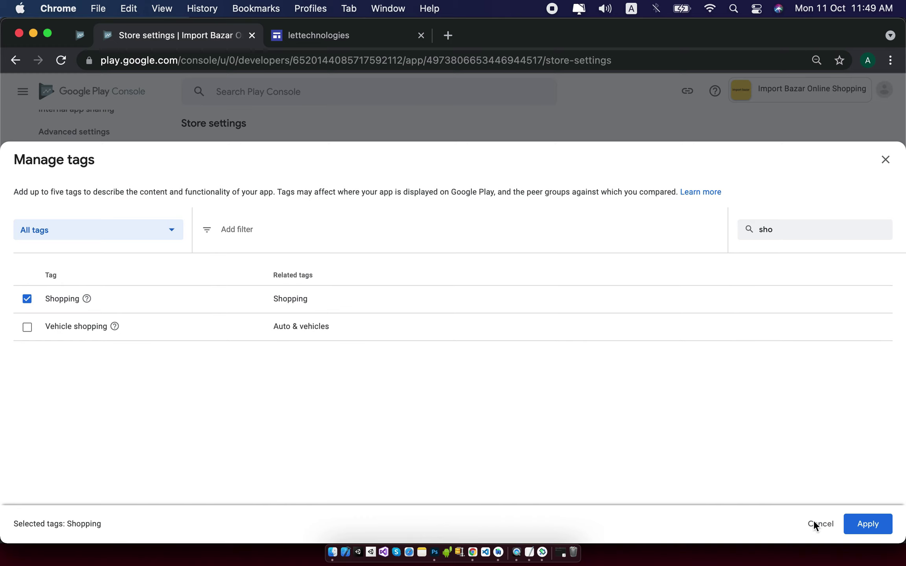
{"action": "left_click", "coordinate": [869, 533]}
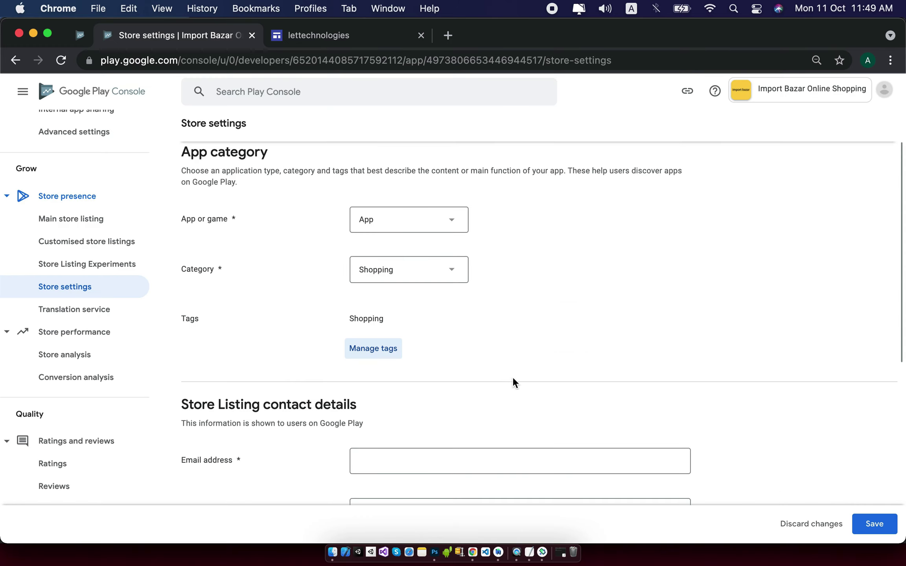
Enter the developer's contact email address, correcting its domain to gmail.com, and the contact phone number.
{"action": "scroll", "coordinate": [721, 416], "scroll_direction": "down", "scroll_amount": 3}
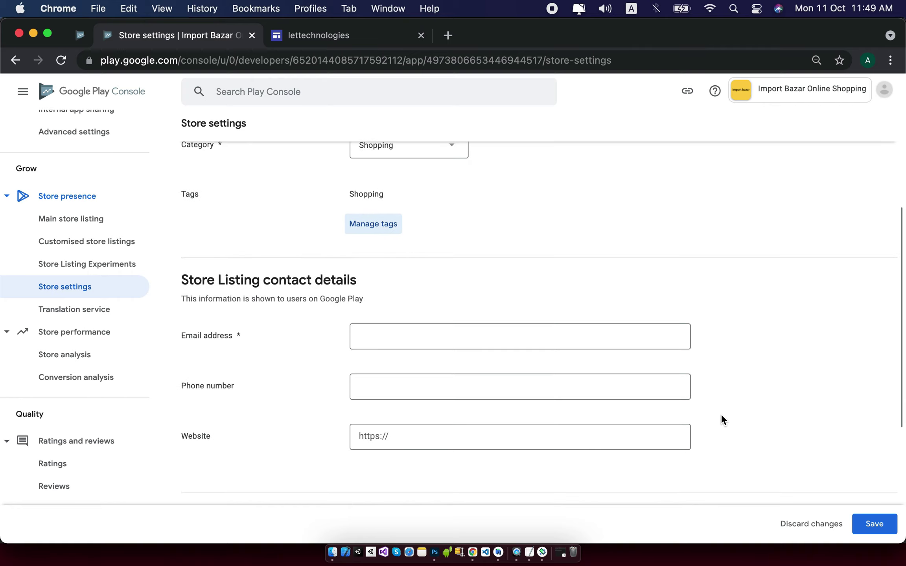
{"action": "left_click", "coordinate": [467, 334]}
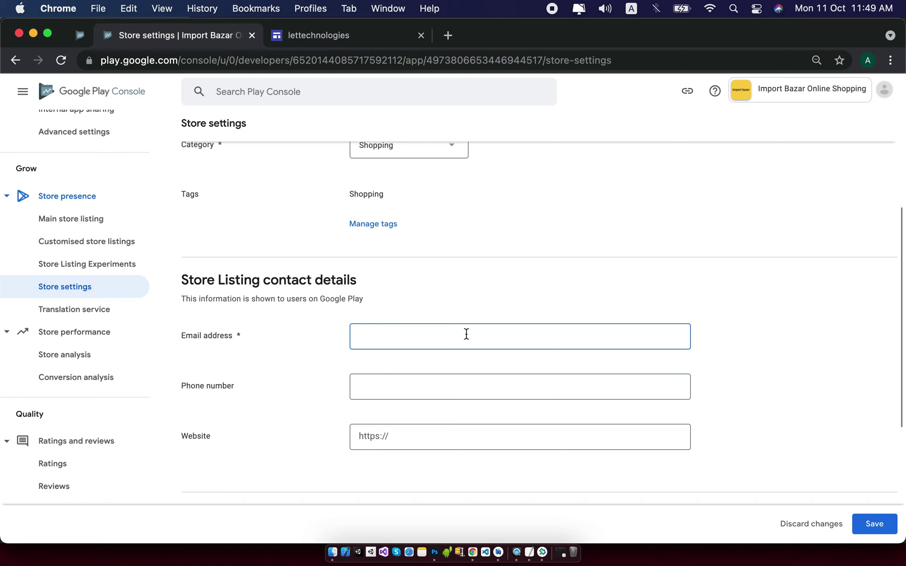
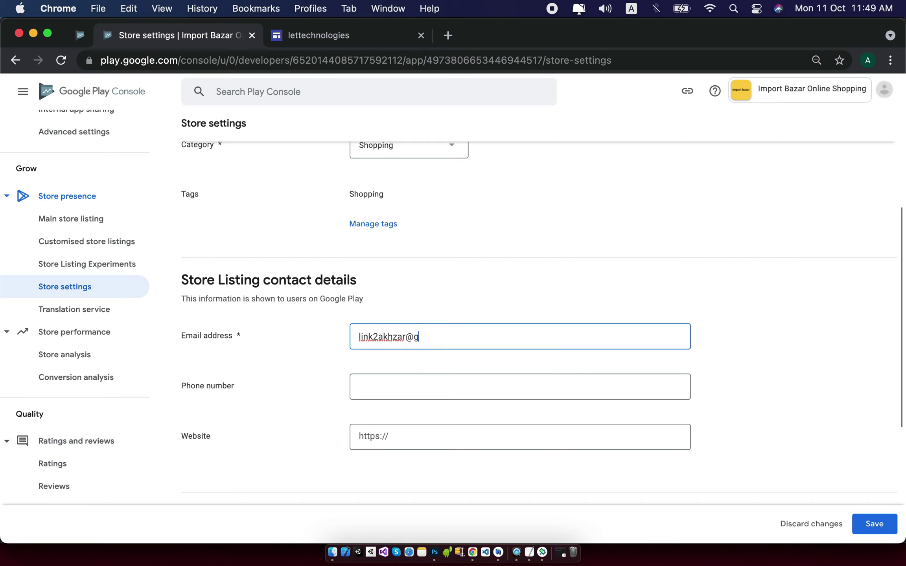
{"action": "key", "text": "Tab"}
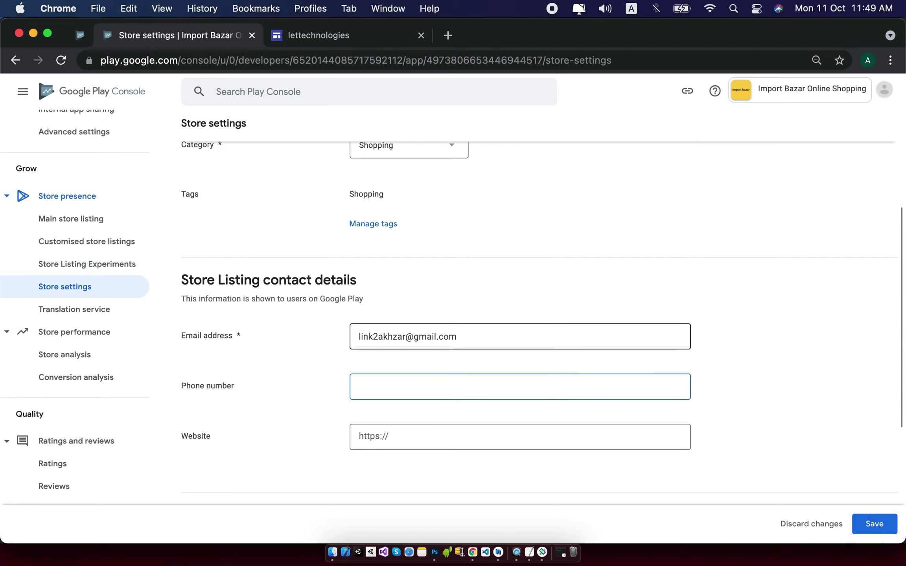
Go to the Website field, then switch to the privacy policy site.
{"action": "left_click", "coordinate": [475, 436]}
{"action": "scroll", "coordinate": [476, 438], "scroll_direction": "down", "scroll_amount": 2}
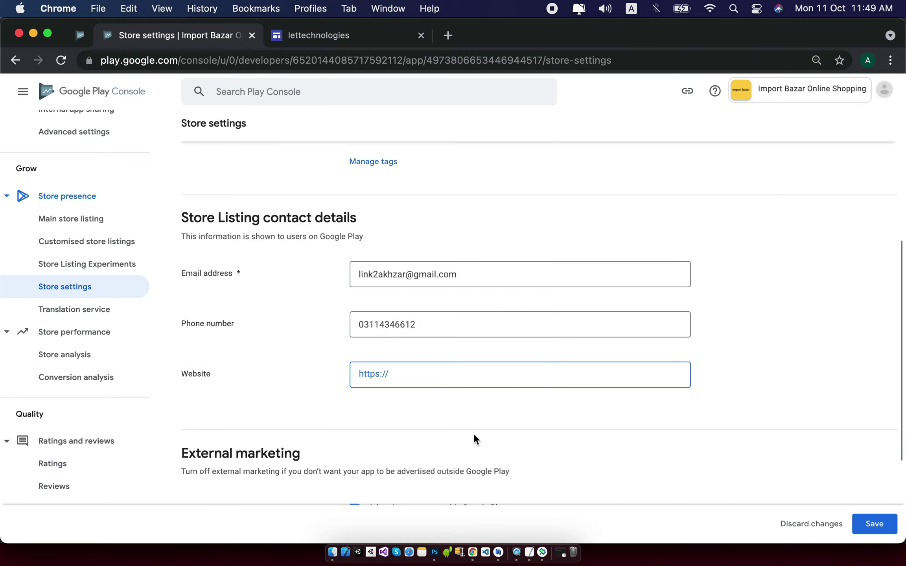
{"action": "left_click", "coordinate": [381, 375]}
{"action": "left_click", "coordinate": [408, 36]}
{"action": "left_click", "coordinate": [777, 102]}
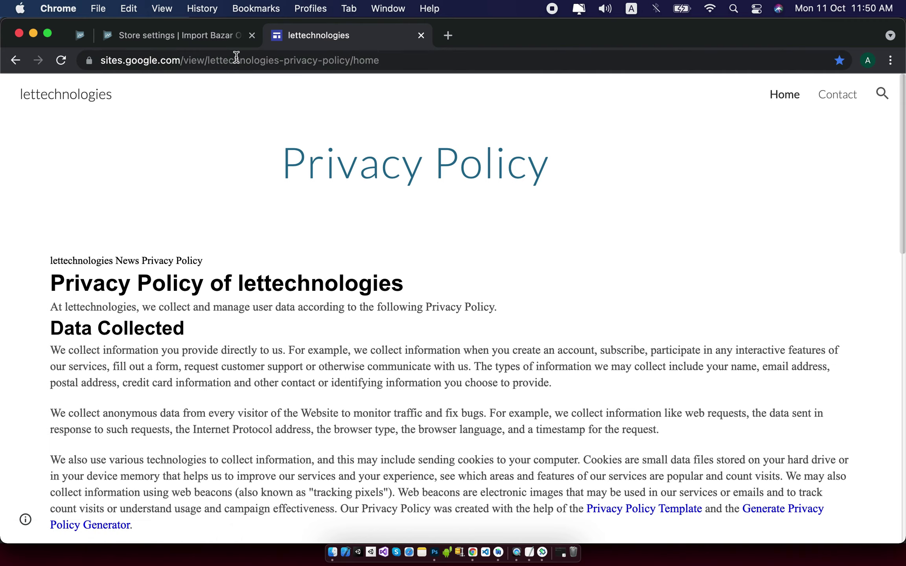
{"action": "left_click", "coordinate": [244, 61]}
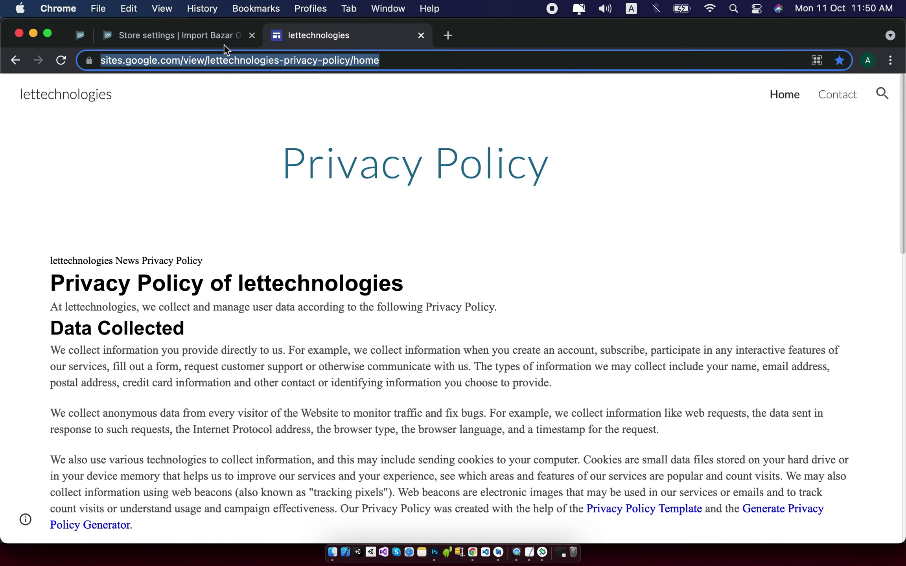
{"action": "left_click", "coordinate": [481, 255]}
{"action": "left_click", "coordinate": [195, 35]}
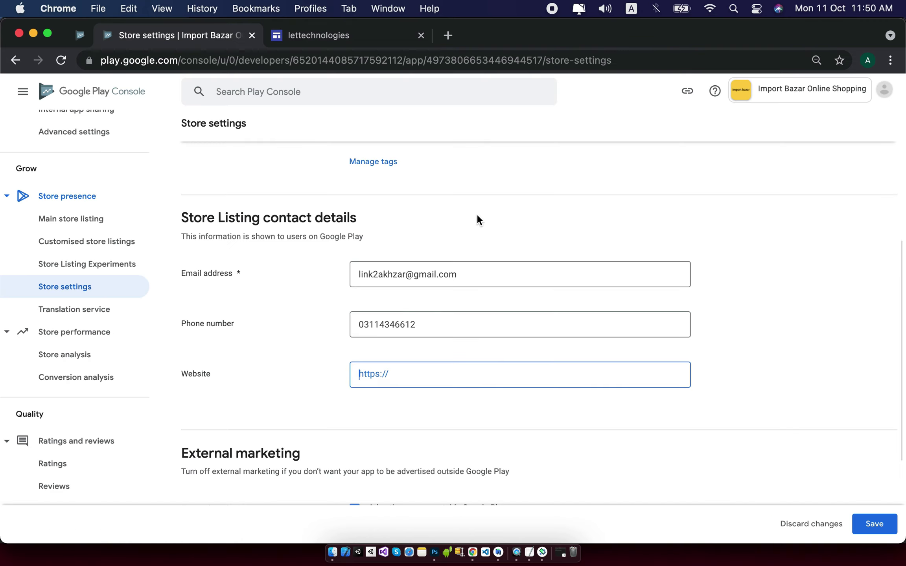
Save the store settings, prefixing the rejected phone number with the +92 country code to resolve the error.
{"action": "left_click", "coordinate": [875, 524]}
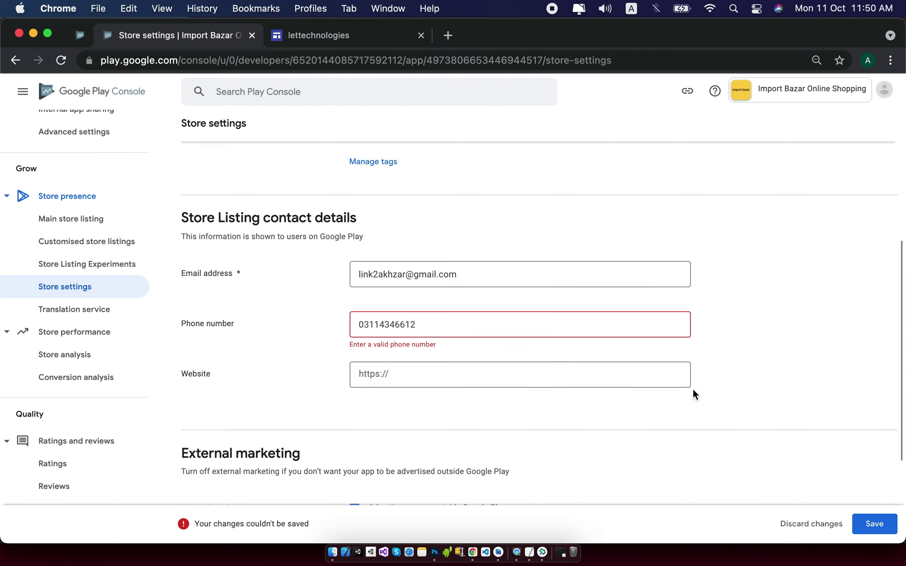
{"action": "left_click", "coordinate": [502, 316]}
{"action": "type", "text": "92"}
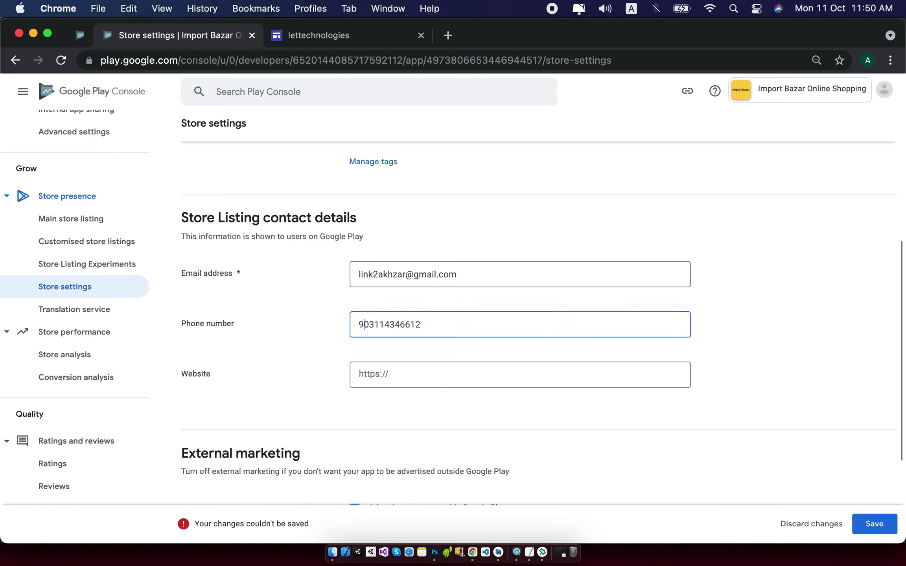
{"action": "type", "text": "+"}
{"action": "left_click", "coordinate": [886, 516]}
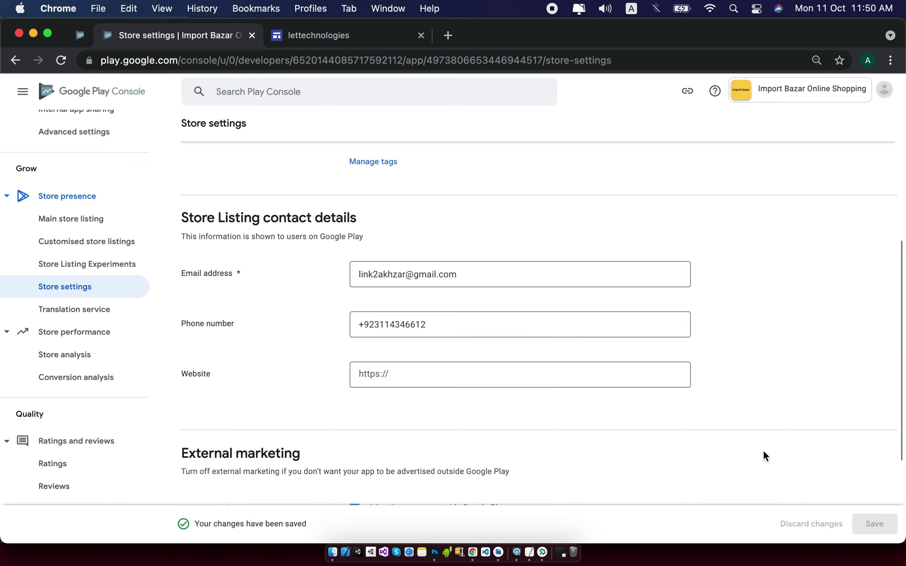
{"action": "scroll", "coordinate": [765, 456], "scroll_direction": "down", "scroll_amount": 4}
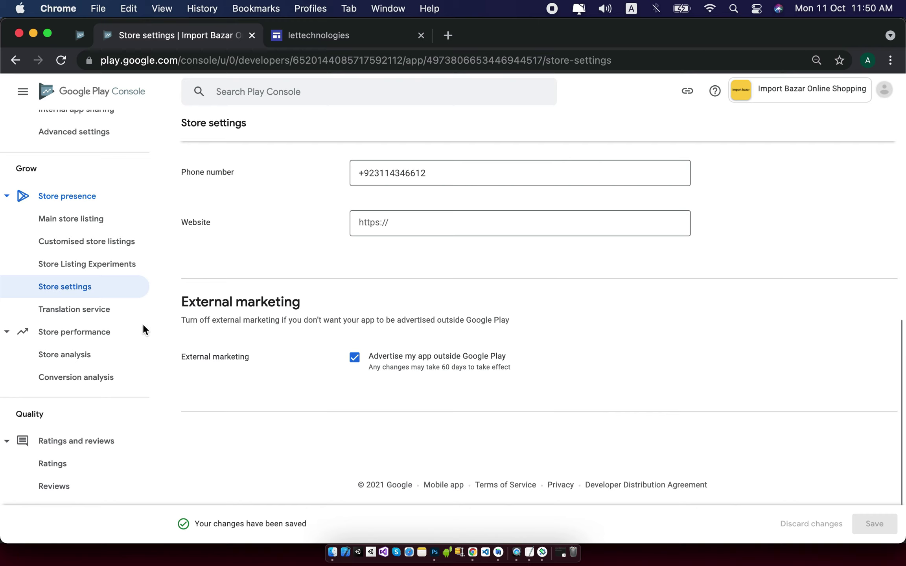
{"action": "scroll", "coordinate": [108, 344], "scroll_direction": "down", "scroll_amount": 1}
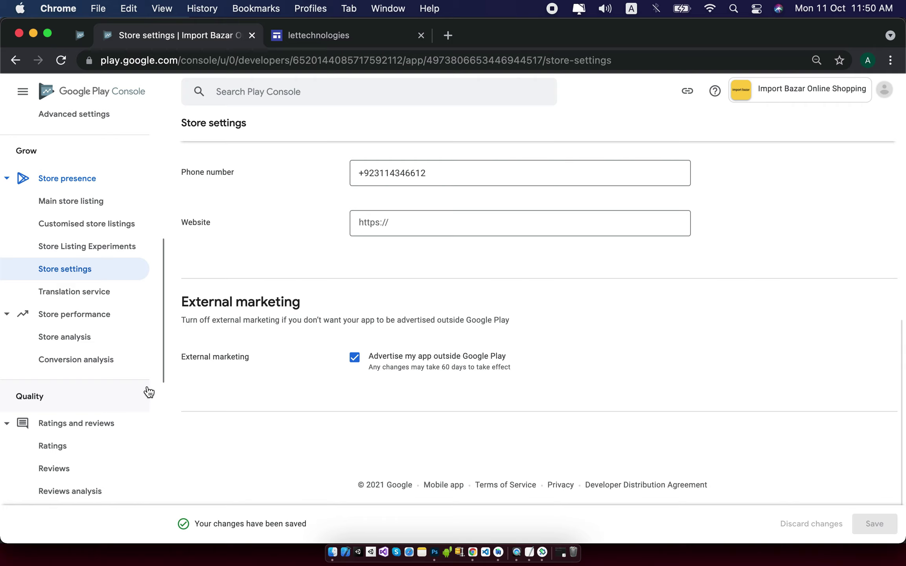
Scroll the sidebar down to the Policy section and go to Policy status.
{"action": "scroll", "coordinate": [131, 374], "scroll_direction": "down", "scroll_amount": 2}
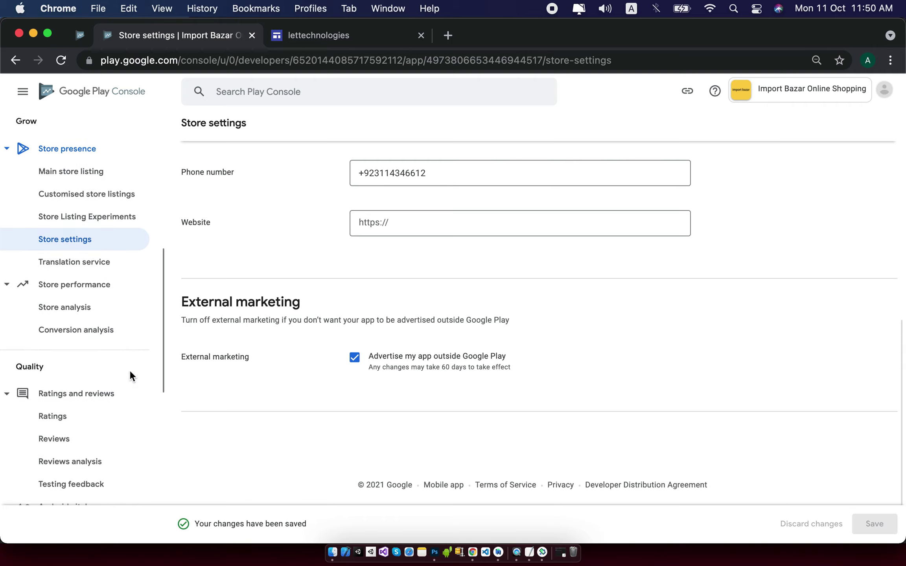
{"action": "scroll", "coordinate": [131, 375], "scroll_direction": "down", "scroll_amount": 5}
{"action": "scroll", "coordinate": [131, 377], "scroll_direction": "down", "scroll_amount": 3}
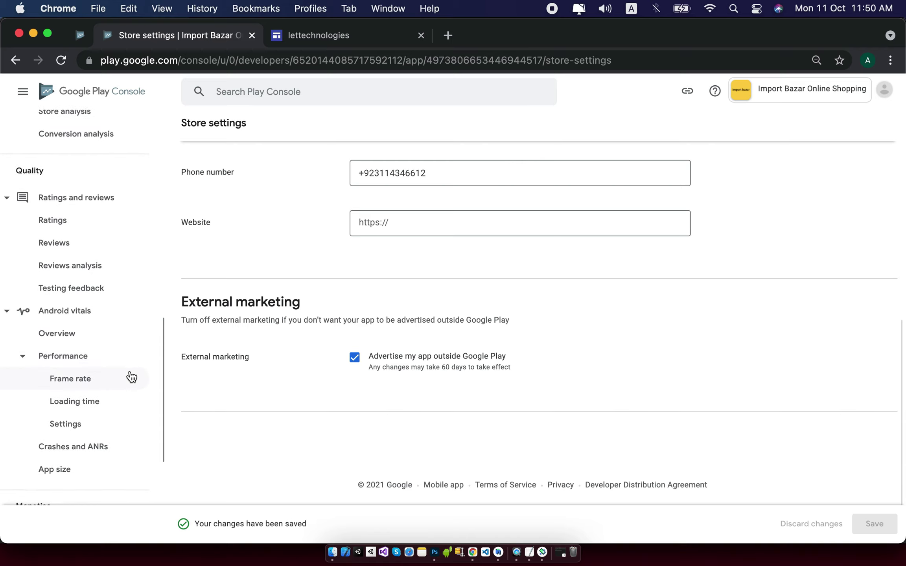
{"action": "scroll", "coordinate": [132, 376], "scroll_direction": "down", "scroll_amount": 4}
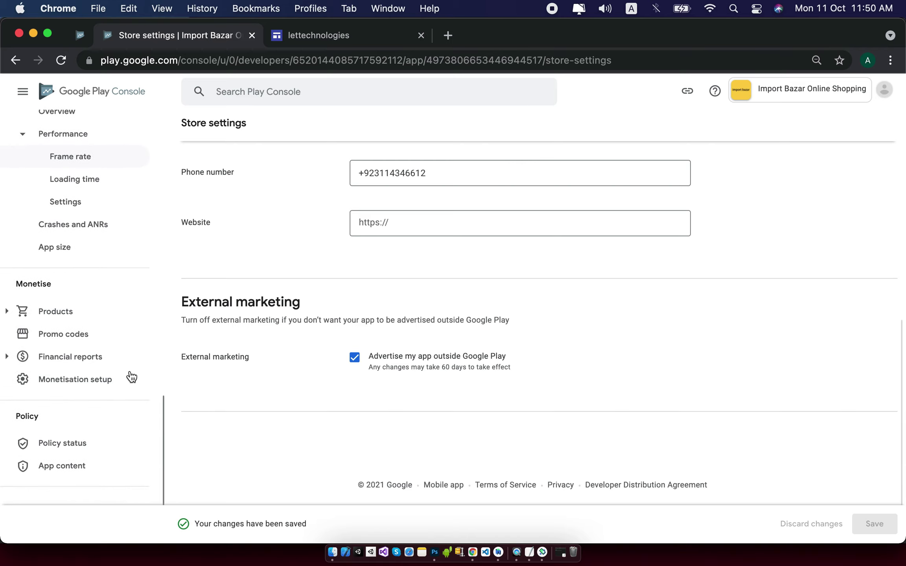
{"action": "left_click", "coordinate": [79, 448]}
Go to the App content declarations page and highlight its heading and description.
{"action": "left_click", "coordinate": [73, 467]}
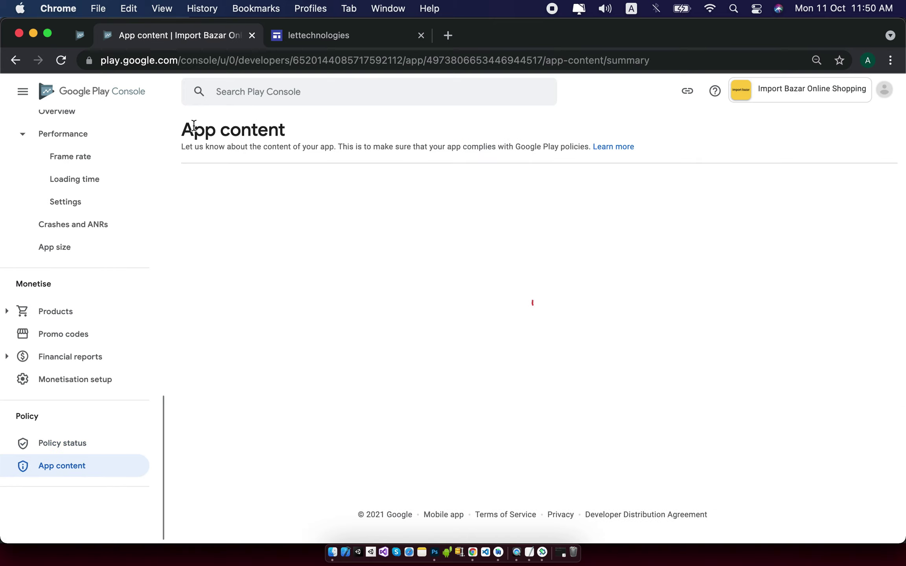
{"action": "left_click_drag", "start_coordinate": [184, 129], "coordinate": [285, 136]}
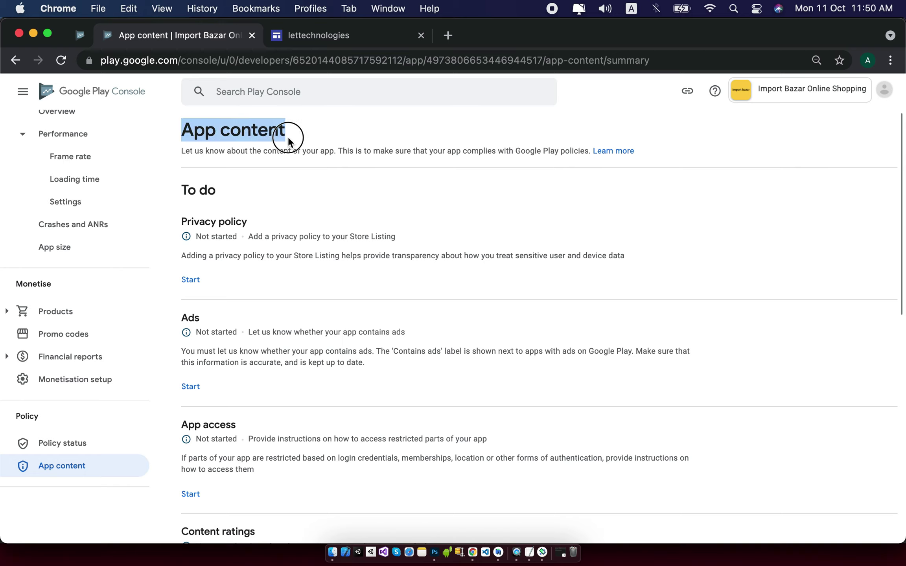
{"action": "triple_click", "coordinate": [259, 153]}
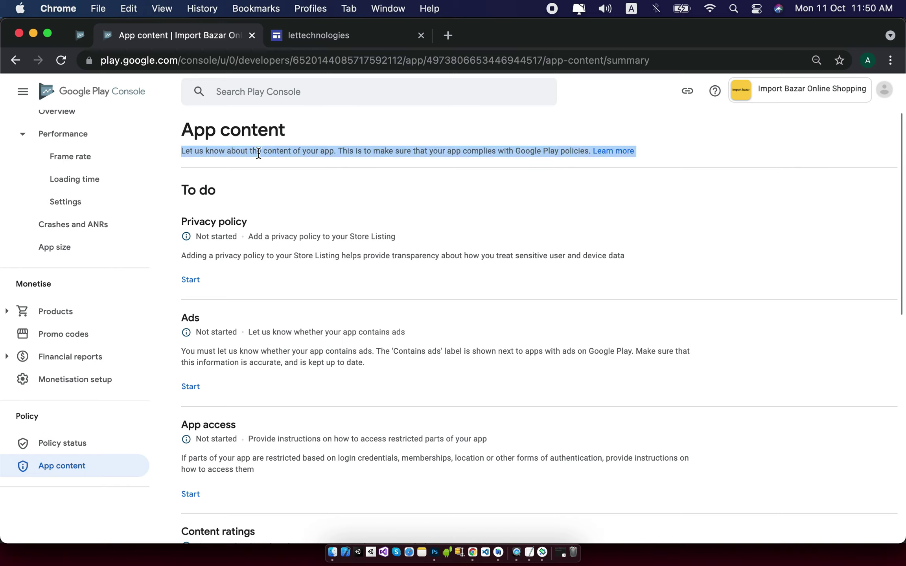
Start the Privacy policy declaration and highlight its heading and explanation line.
{"action": "left_click", "coordinate": [191, 281]}
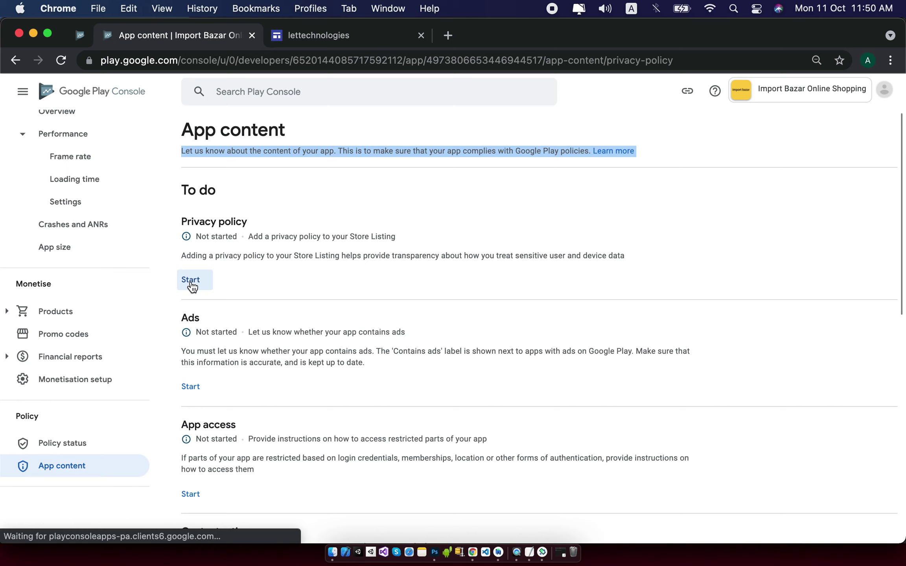
{"action": "left_click", "coordinate": [236, 273]}
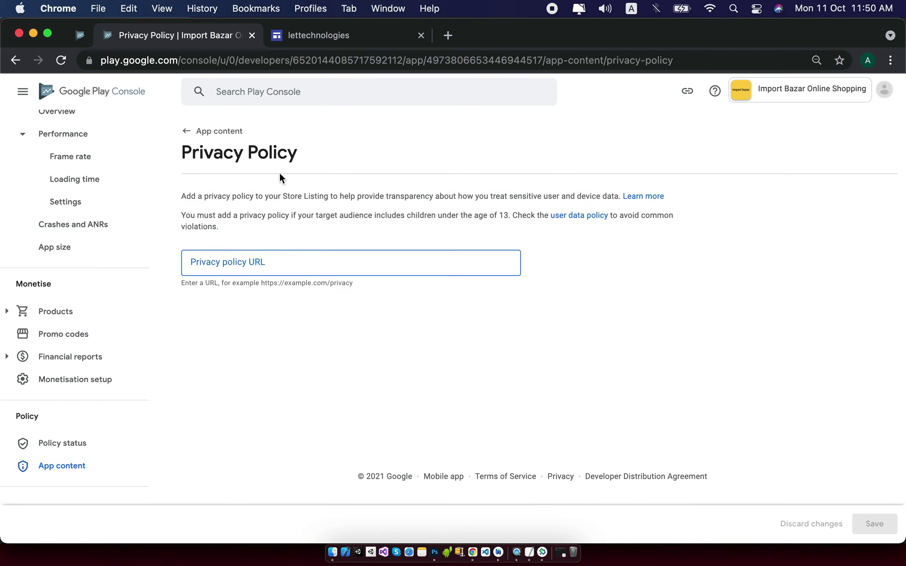
{"action": "triple_click", "coordinate": [278, 151]}
{"action": "left_click", "coordinate": [213, 184]}
{"action": "left_click_drag", "start_coordinate": [185, 197], "coordinate": [621, 194]}
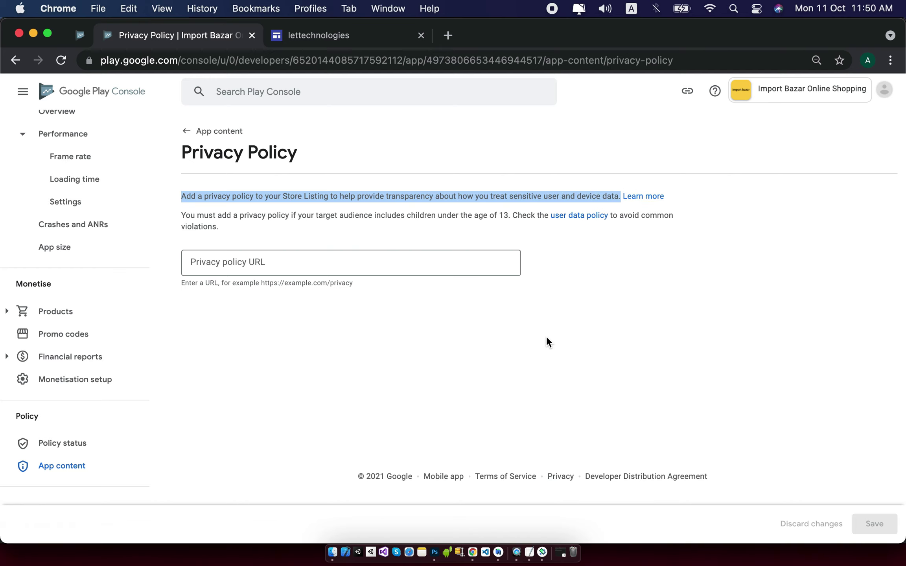
{"action": "left_click", "coordinate": [320, 35]}
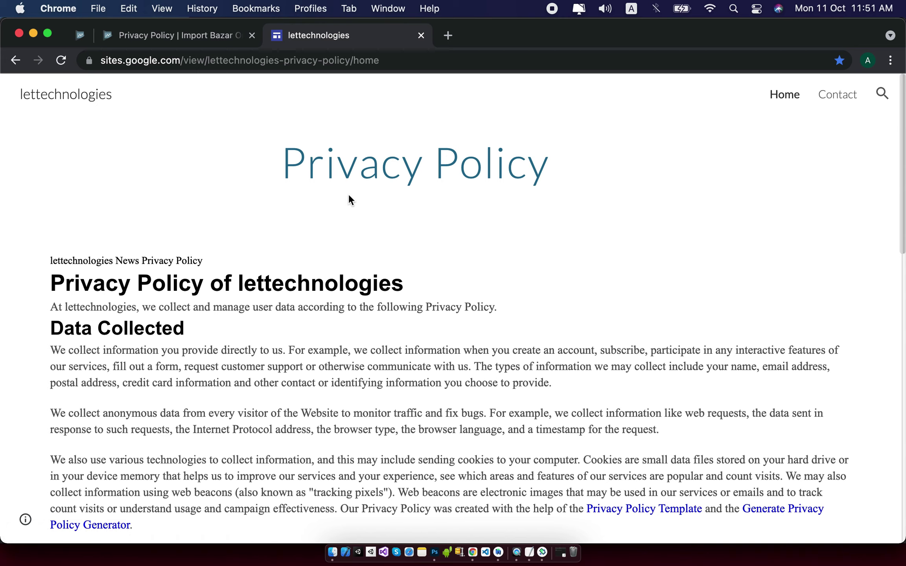
{"action": "scroll", "coordinate": [350, 198], "scroll_direction": "down", "scroll_amount": 1}
{"action": "scroll", "coordinate": [349, 196], "scroll_direction": "down", "scroll_amount": 10}
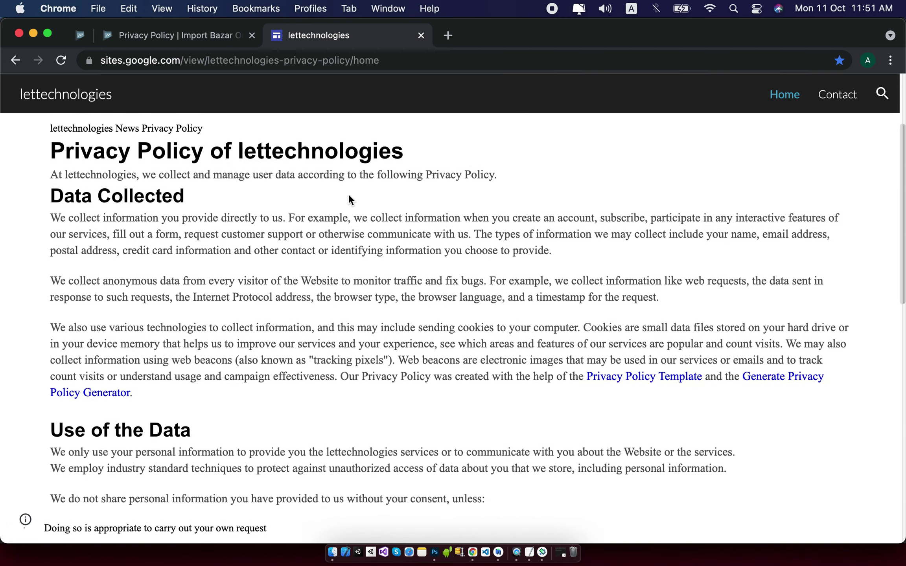
{"action": "scroll", "coordinate": [349, 195], "scroll_direction": "down", "scroll_amount": 10}
{"action": "scroll", "coordinate": [349, 196], "scroll_direction": "up", "scroll_amount": 20}
{"action": "left_click", "coordinate": [374, 60]}
{"action": "key", "text": "super+c"}
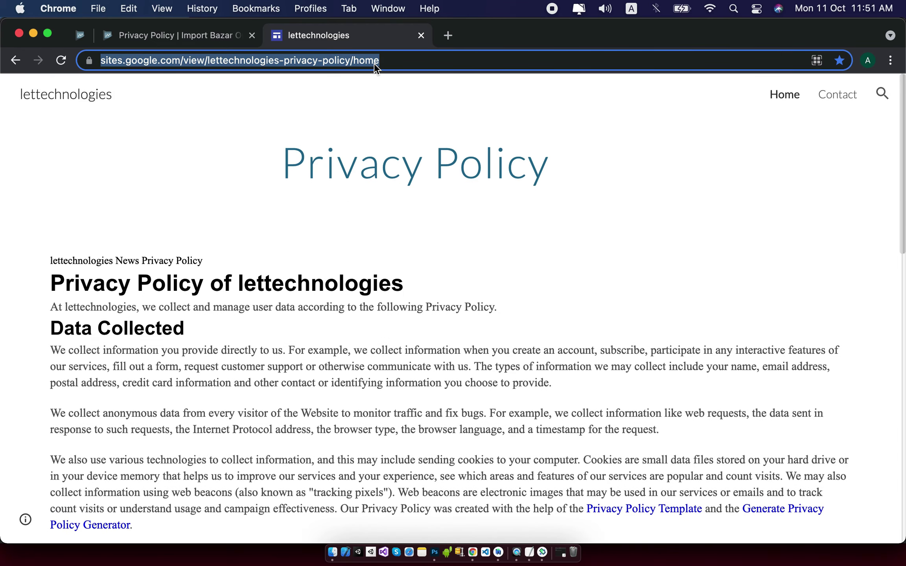
{"action": "left_click", "coordinate": [220, 35]}
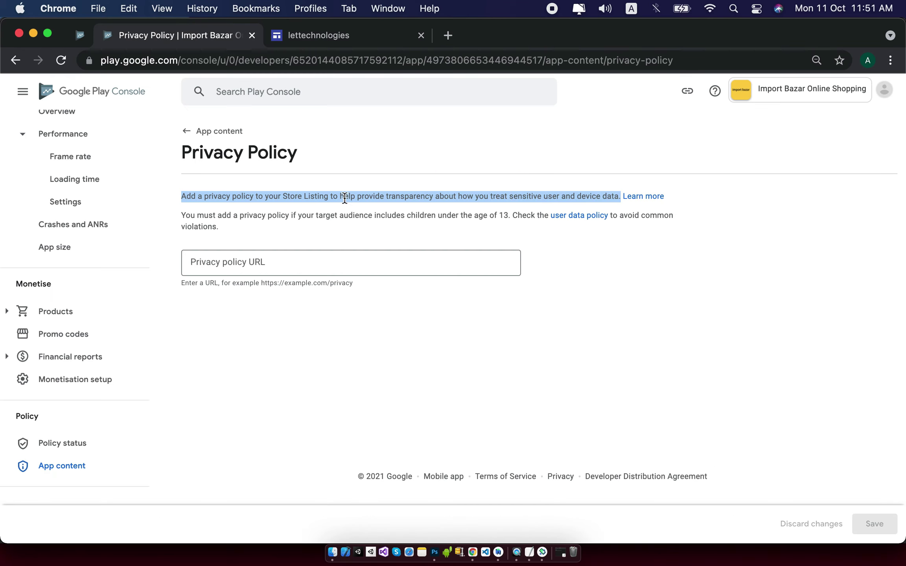
Paste the lettechnologies Google Sites address as the privacy policy URL and save.
{"action": "left_click", "coordinate": [344, 258]}
{"action": "key", "text": "super+v"}
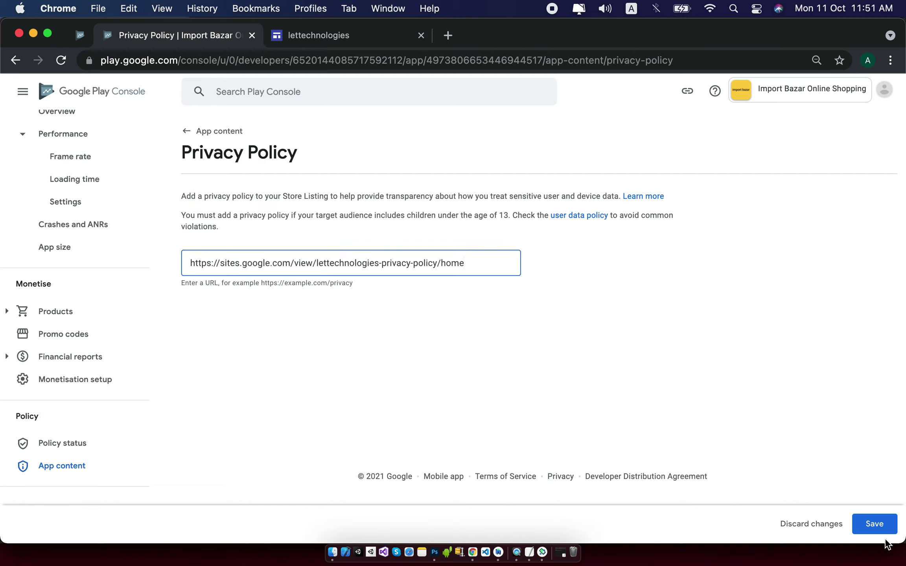
{"action": "left_click", "coordinate": [877, 525]}
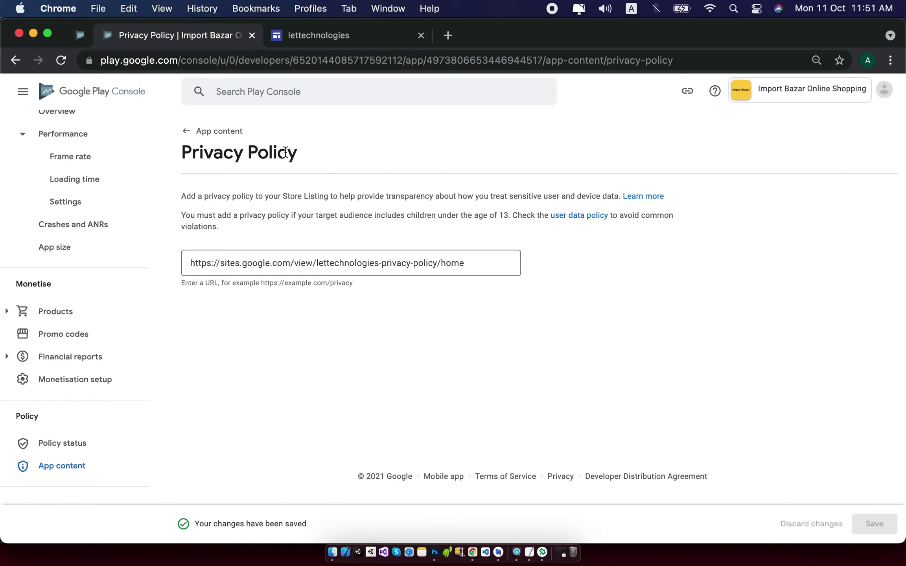
Return to App content and highlight the App access heading and explanation.
{"action": "left_click", "coordinate": [235, 135]}
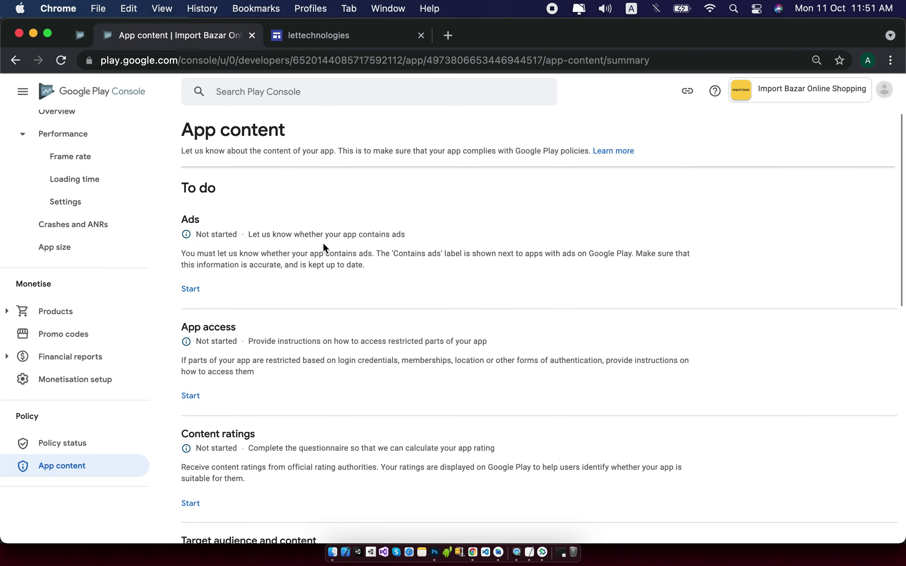
{"action": "scroll", "coordinate": [323, 242], "scroll_direction": "down", "scroll_amount": 1}
{"action": "left_click_drag", "start_coordinate": [182, 318], "coordinate": [221, 354]}
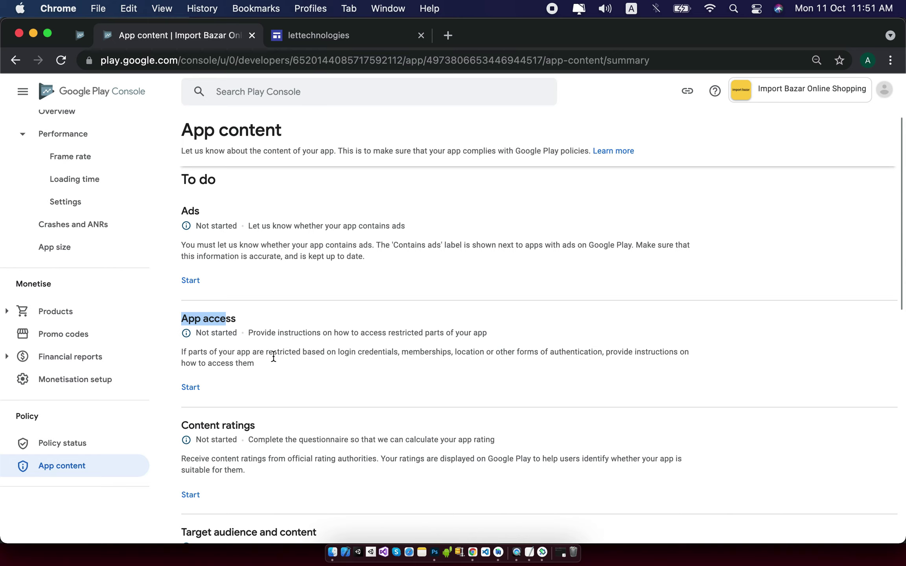
{"action": "left_click_drag", "start_coordinate": [397, 352], "coordinate": [335, 344]}
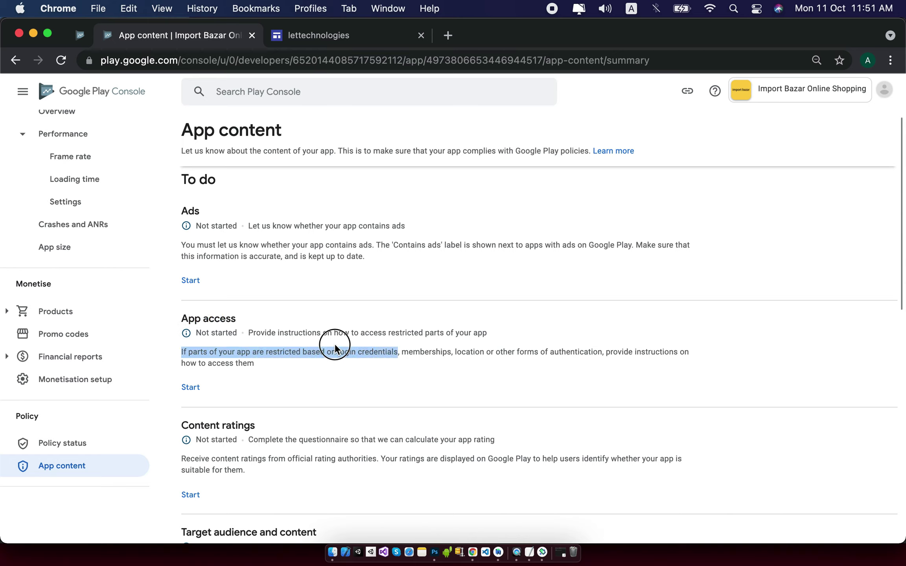
{"action": "left_click", "coordinate": [420, 352]}
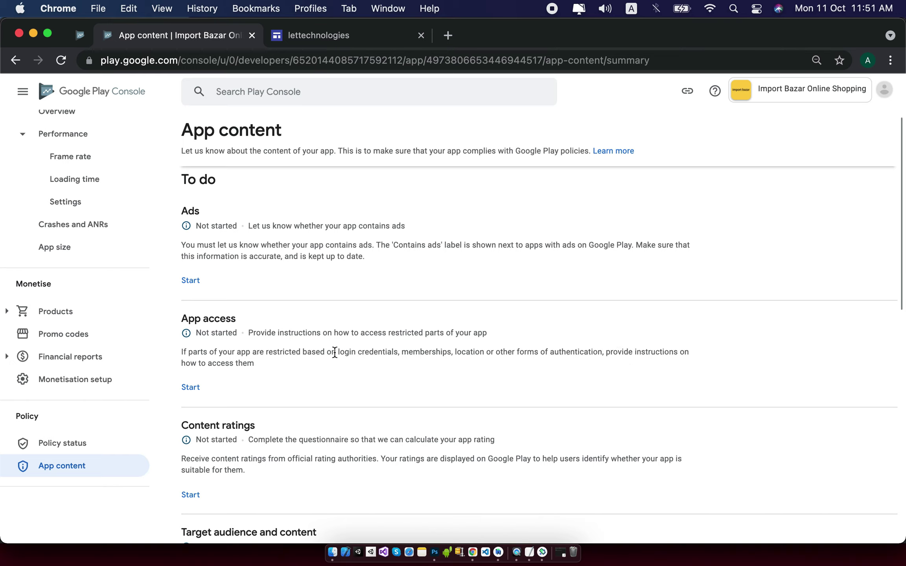
Set App access to 'All functionality is available without special access', save, and return to App content.
{"action": "left_click", "coordinate": [191, 387]}
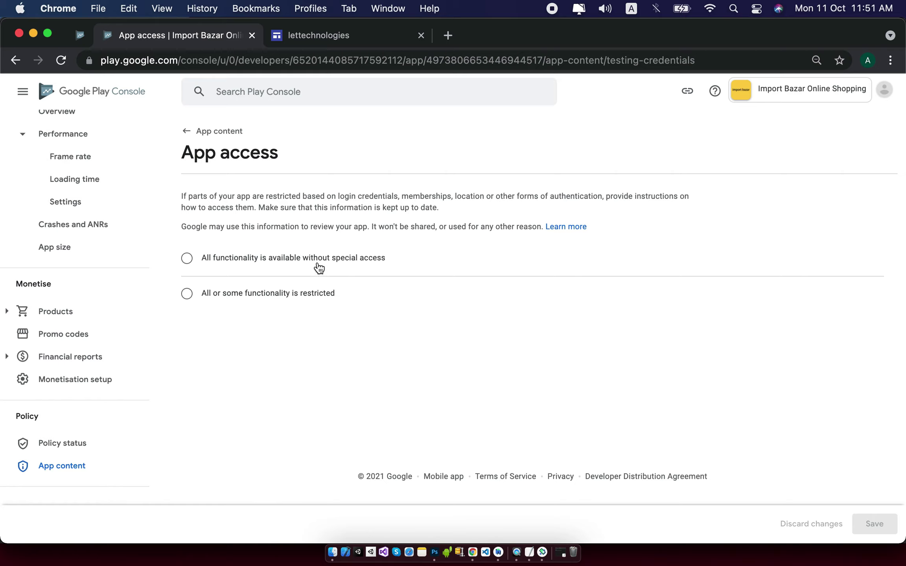
{"action": "left_click", "coordinate": [185, 258]}
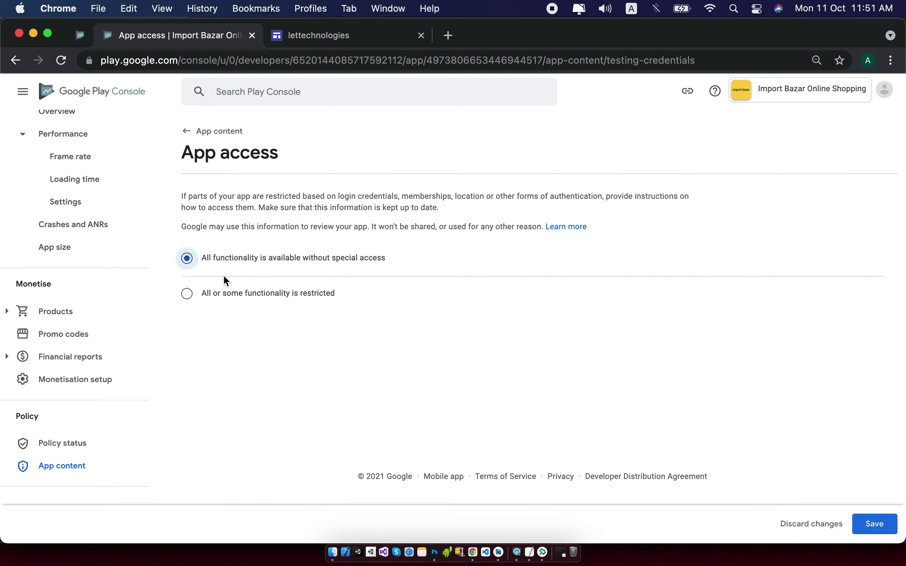
{"action": "left_click", "coordinate": [886, 528]}
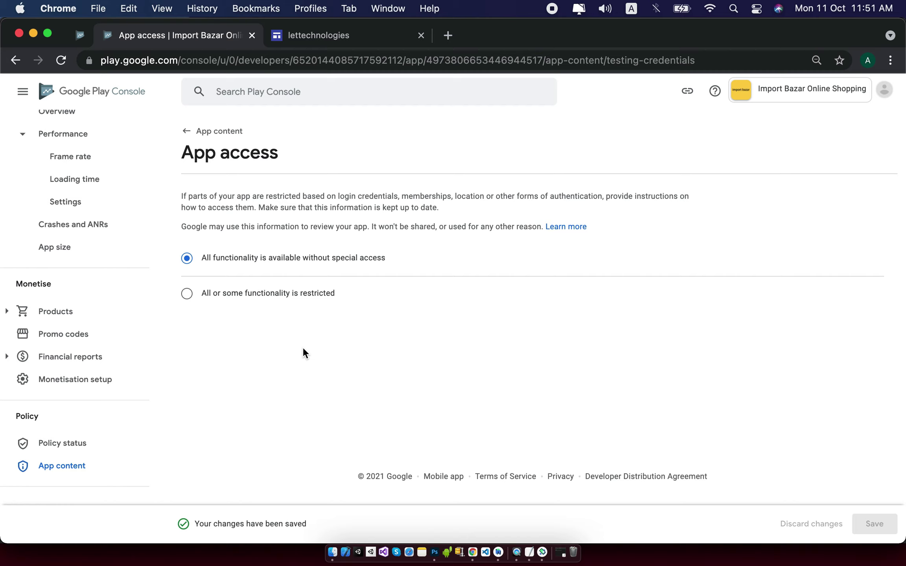
{"action": "left_click", "coordinate": [209, 139]}
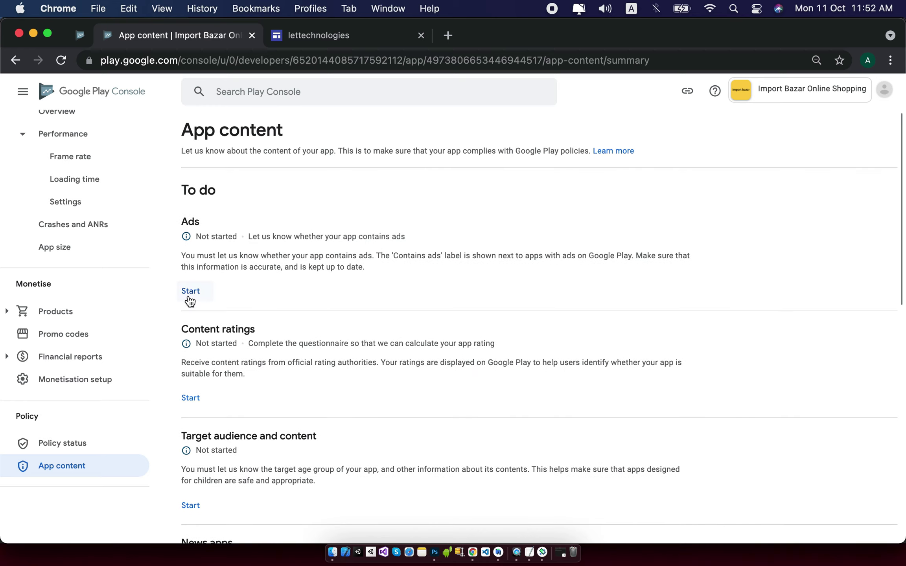
Start the Ads declaration, answer that the app contains ads, and save.
{"action": "triple_click", "coordinate": [204, 262]}
{"action": "left_click_drag", "start_coordinate": [400, 237], "coordinate": [190, 236]}
{"action": "left_click", "coordinate": [192, 291]}
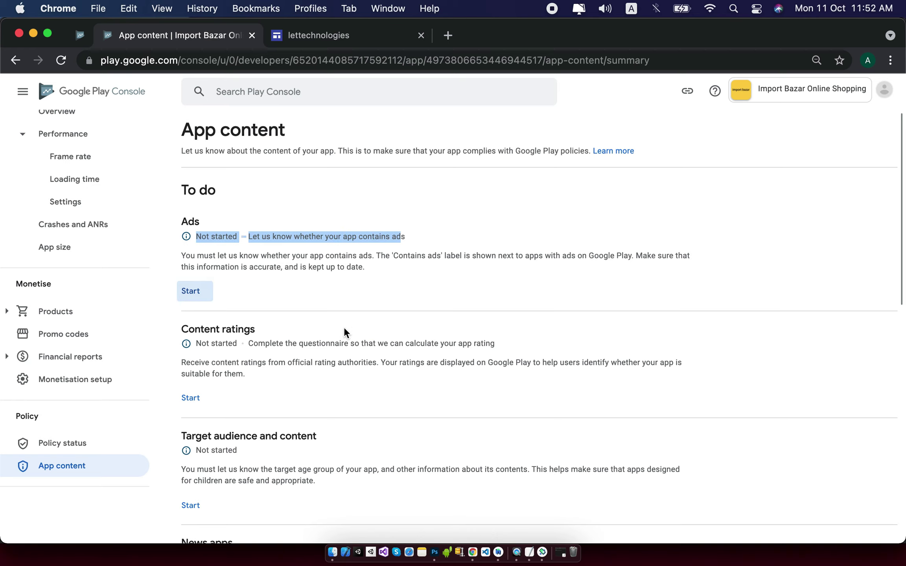
{"action": "left_click", "coordinate": [355, 263]}
{"action": "left_click", "coordinate": [872, 521]}
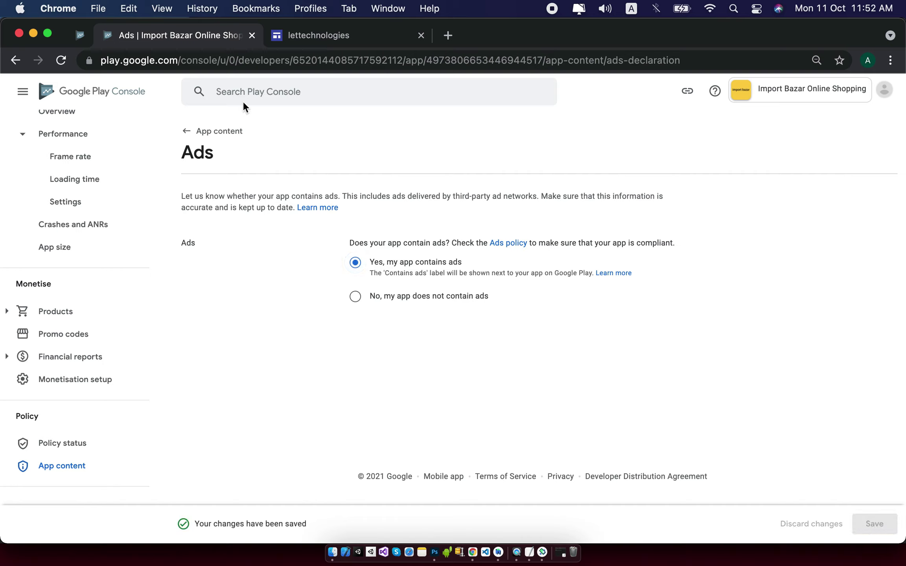
Change the Ads answer to 'No, my app does not contain ads' and return to App content.
{"action": "left_click", "coordinate": [407, 299]}
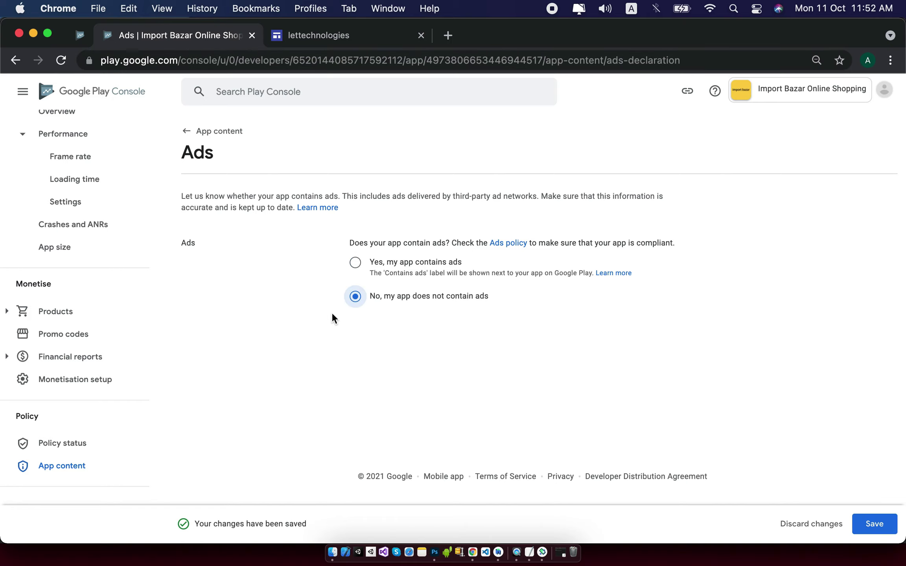
{"action": "left_click", "coordinate": [209, 132]}
{"action": "left_click", "coordinate": [481, 330]}
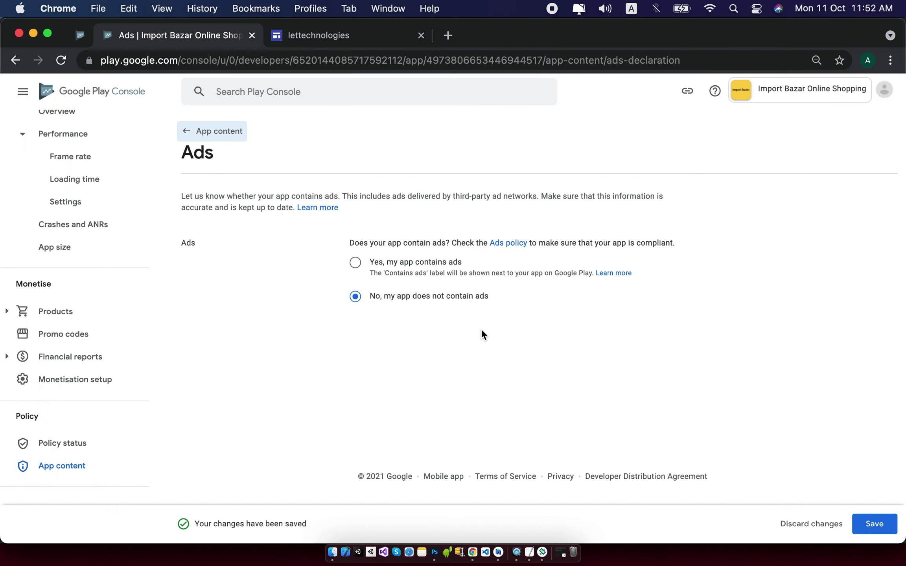
{"action": "left_click", "coordinate": [412, 262]}
{"action": "left_click", "coordinate": [216, 133]}
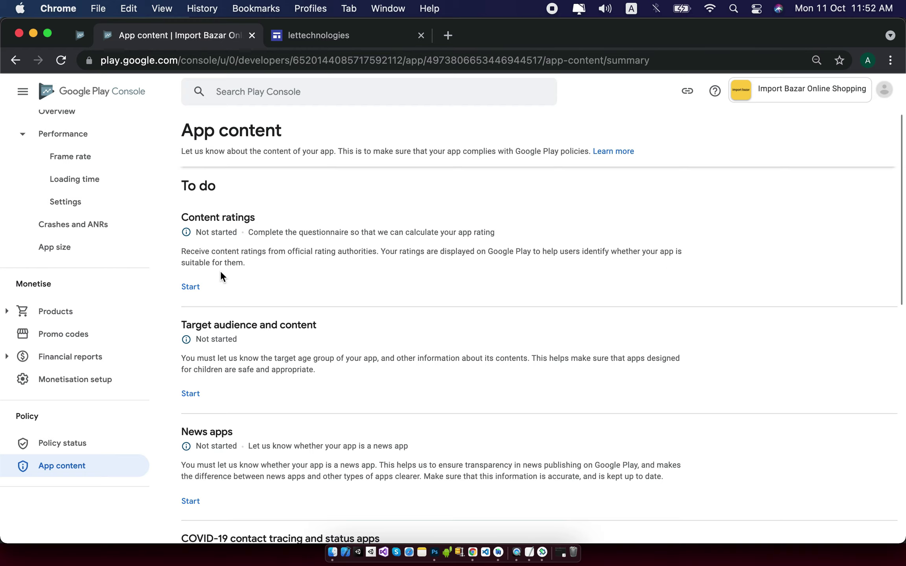
Start the content rating questionnaire and enter the contact e-mail address.
{"action": "left_click", "coordinate": [193, 287]}
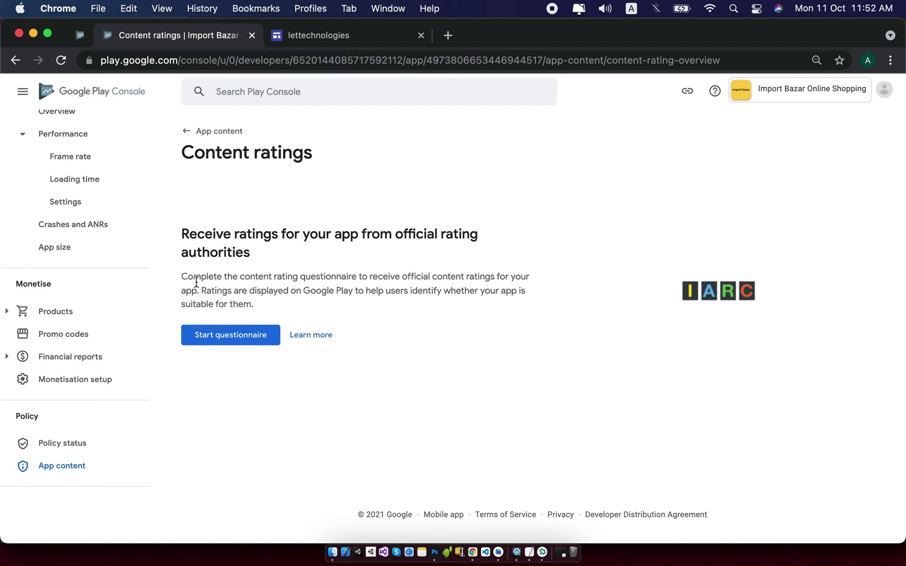
{"action": "left_click", "coordinate": [218, 339]}
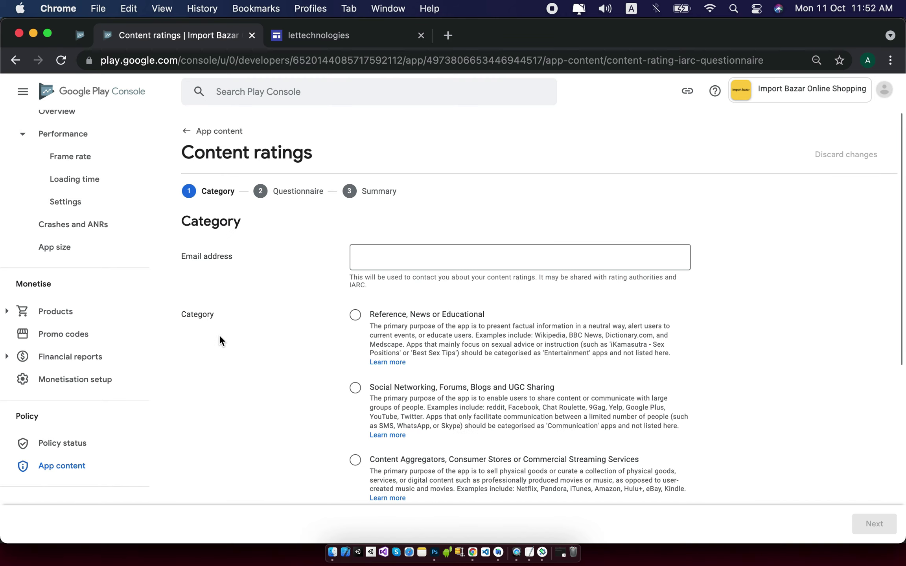
{"action": "left_click", "coordinate": [376, 260]}
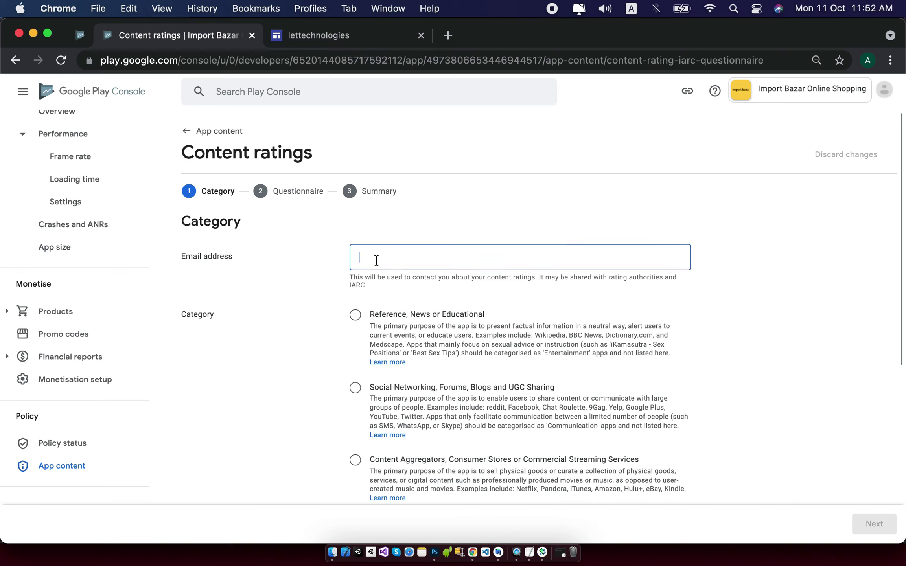
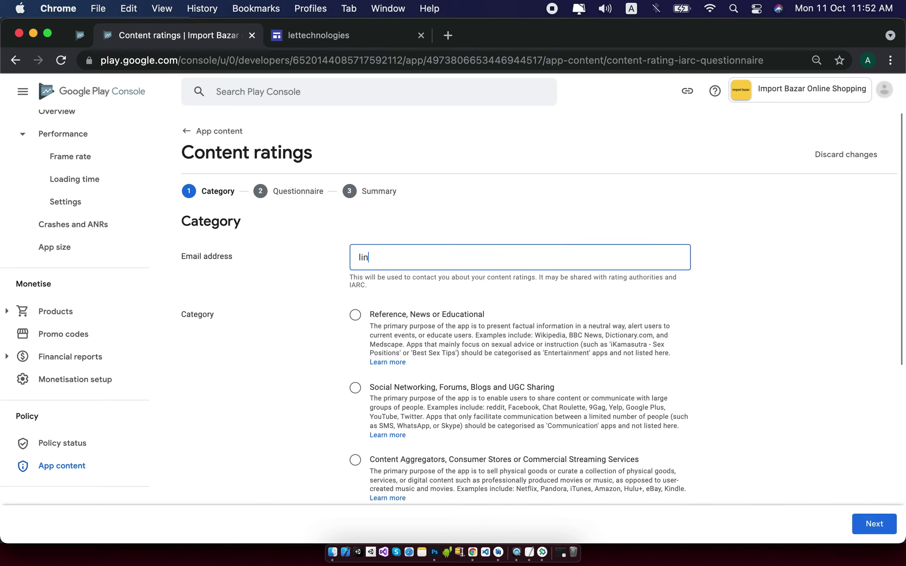
Choose the Content Aggregators, Consumer Stores or Commercial Streaming Services category and continue.
{"action": "scroll", "coordinate": [517, 366], "scroll_direction": "down", "scroll_amount": 1}
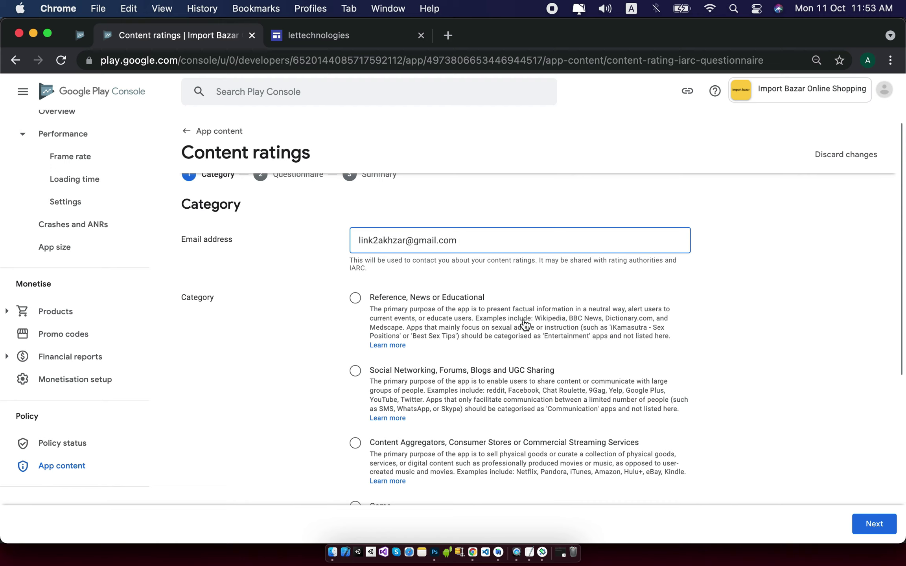
{"action": "scroll", "coordinate": [524, 324], "scroll_direction": "down", "scroll_amount": 1}
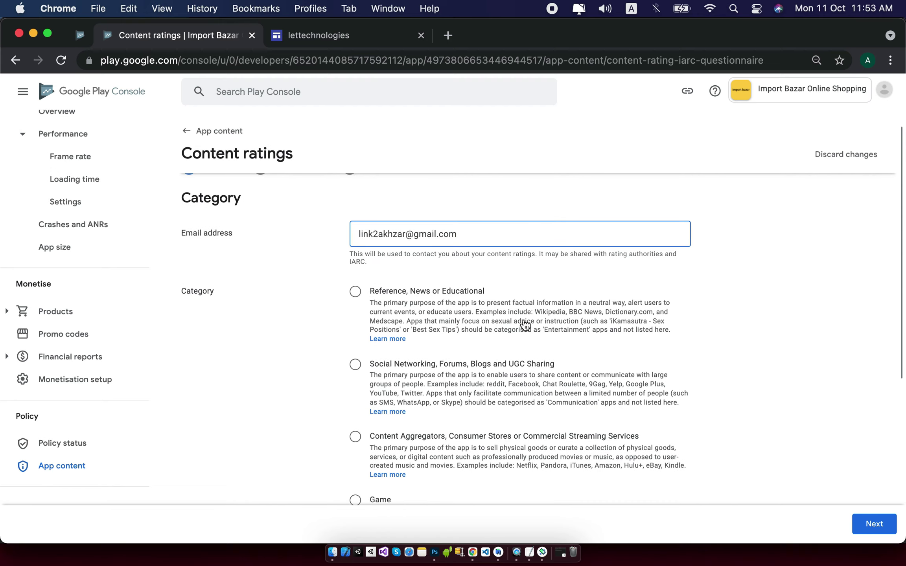
{"action": "scroll", "coordinate": [525, 324], "scroll_direction": "down", "scroll_amount": 1}
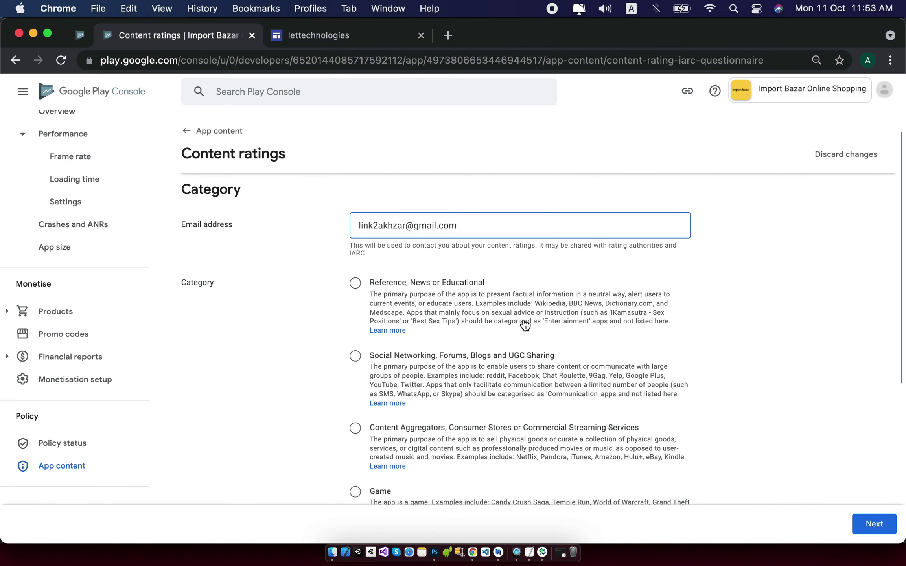
{"action": "scroll", "coordinate": [511, 334], "scroll_direction": "down", "scroll_amount": 2}
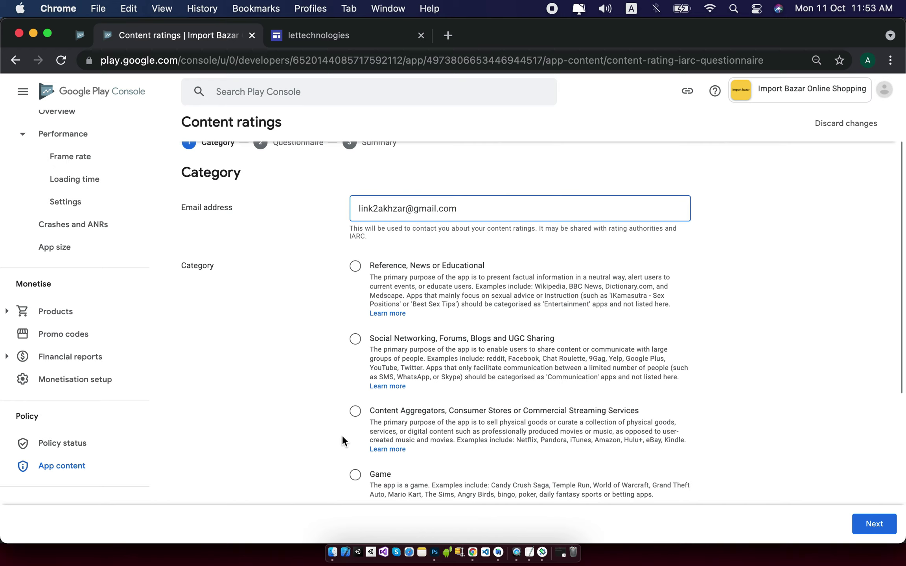
{"action": "left_click", "coordinate": [356, 411]}
{"action": "scroll", "coordinate": [494, 427], "scroll_direction": "down", "scroll_amount": 3}
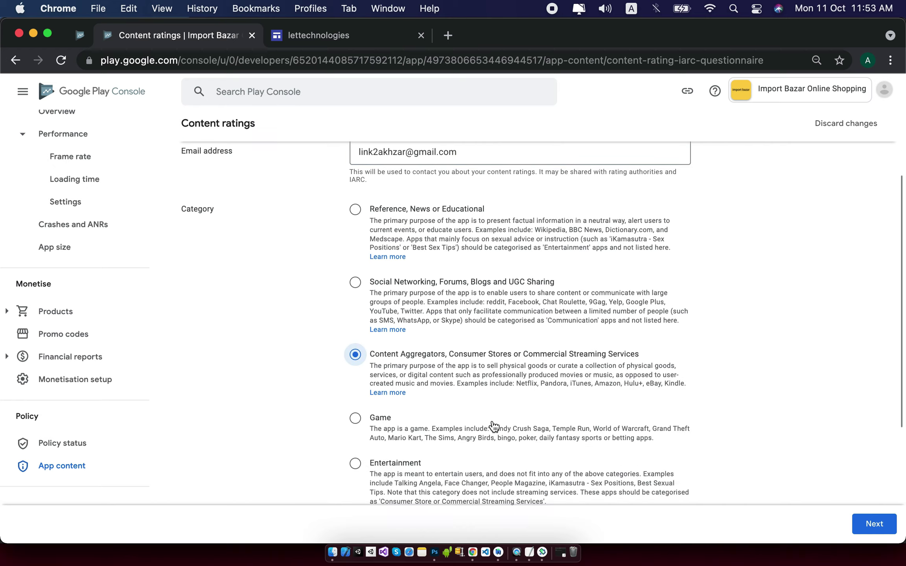
{"action": "scroll", "coordinate": [492, 427], "scroll_direction": "down", "scroll_amount": 1}
{"action": "scroll", "coordinate": [492, 426], "scroll_direction": "down", "scroll_amount": 2}
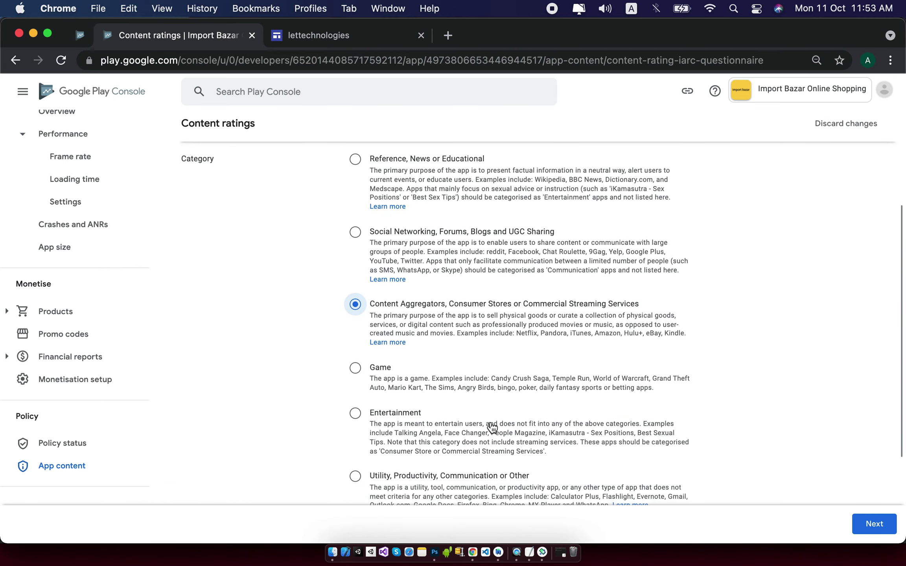
{"action": "scroll", "coordinate": [492, 427], "scroll_direction": "down", "scroll_amount": 1}
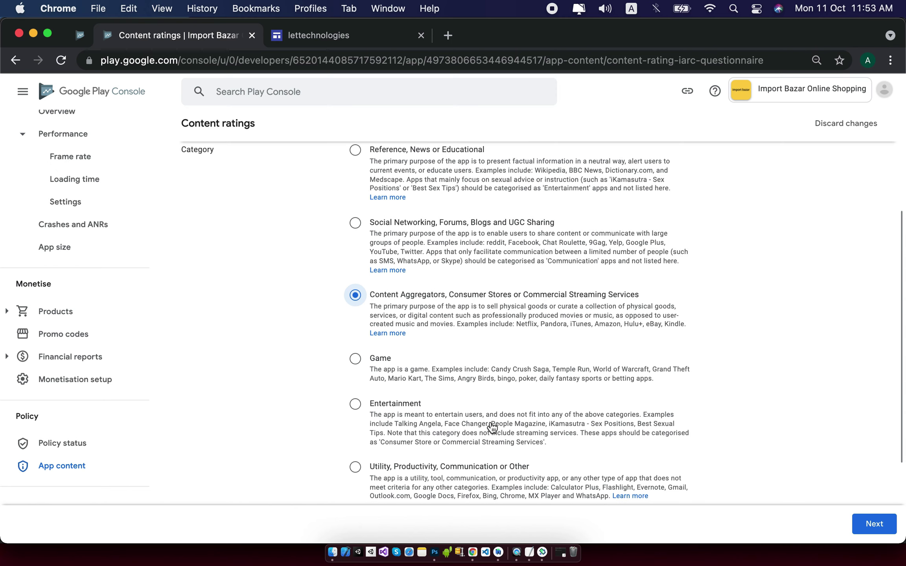
{"action": "scroll", "coordinate": [492, 427], "scroll_direction": "down", "scroll_amount": 1}
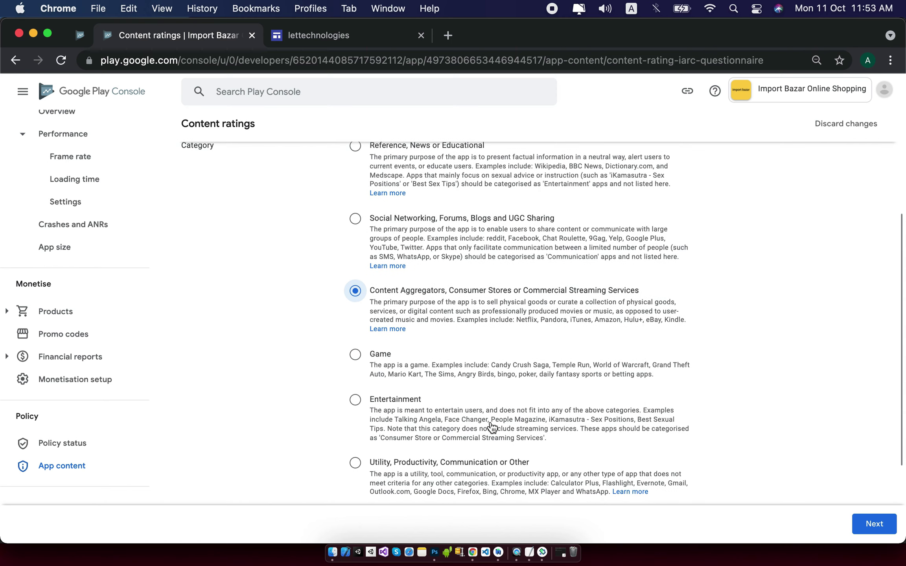
{"action": "scroll", "coordinate": [492, 426], "scroll_direction": "down", "scroll_amount": 5}
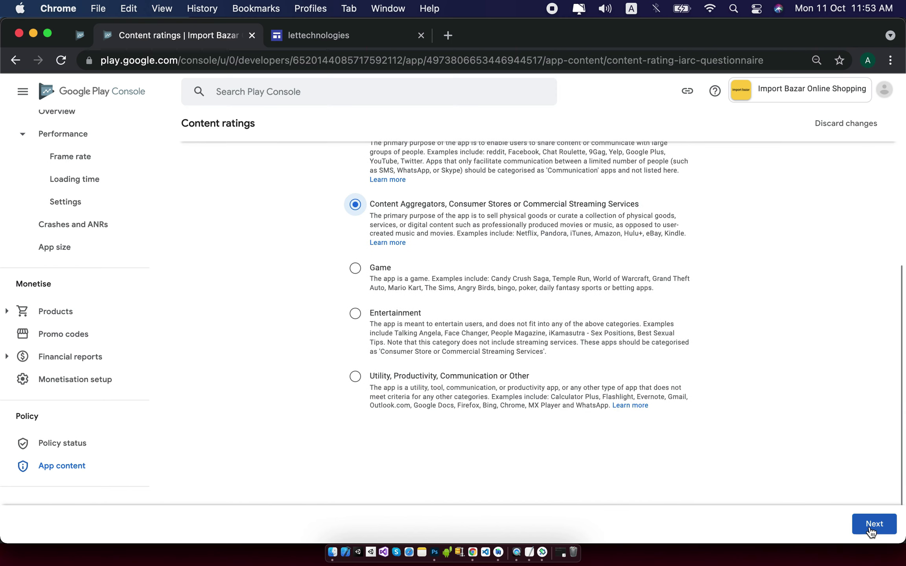
{"action": "left_click", "coordinate": [871, 524]}
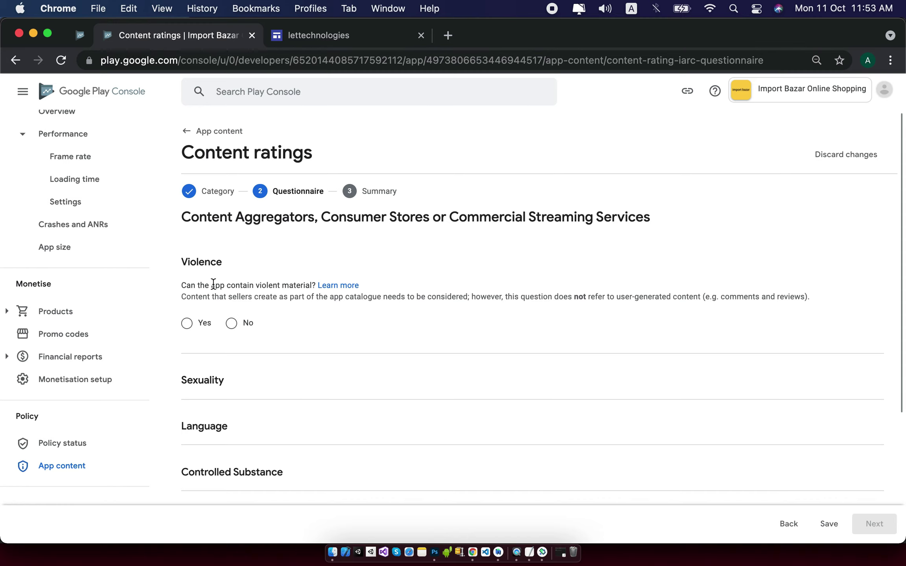
Answer No to violence, sexual content, offensive language, drugs and age-restricted goods.
{"action": "left_click", "coordinate": [238, 319]}
{"action": "scroll", "coordinate": [300, 322], "scroll_direction": "down", "scroll_amount": 2}
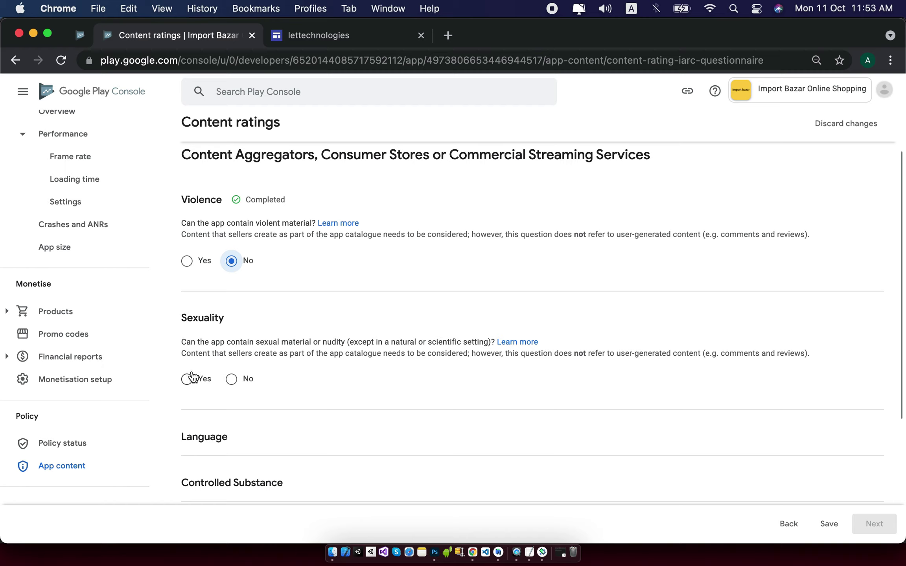
{"action": "left_click", "coordinate": [232, 379]}
{"action": "scroll", "coordinate": [346, 357], "scroll_direction": "down", "scroll_amount": 3}
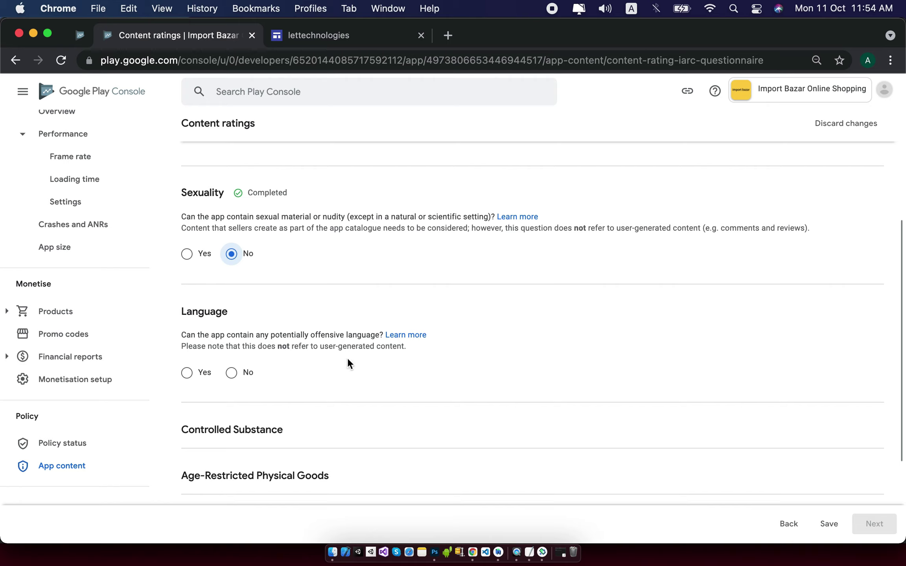
{"action": "left_click", "coordinate": [231, 373]}
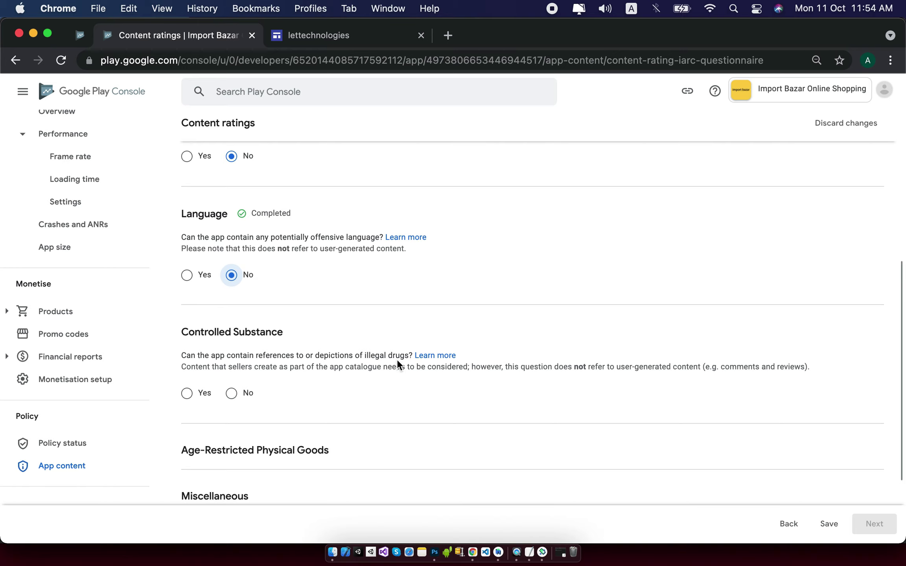
{"action": "left_click", "coordinate": [231, 393]}
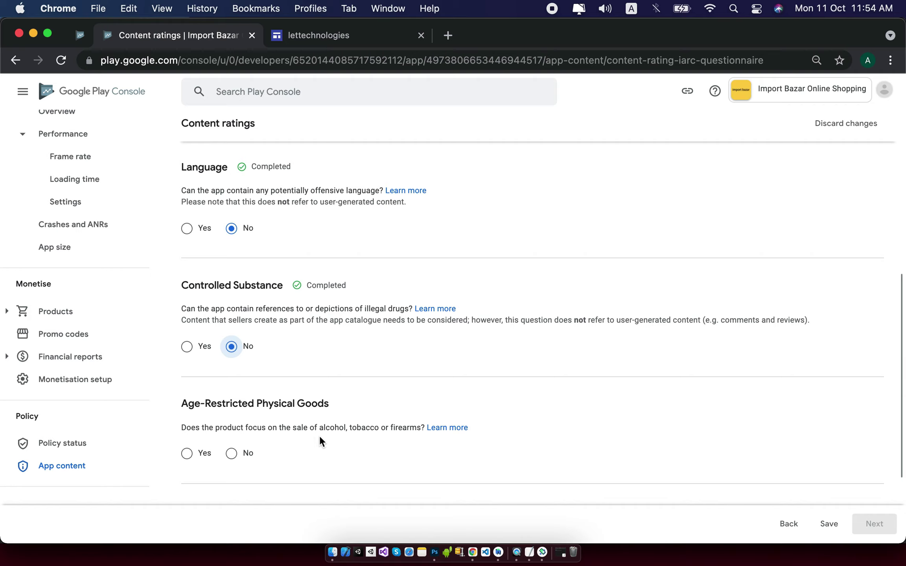
{"action": "left_click", "coordinate": [232, 454]}
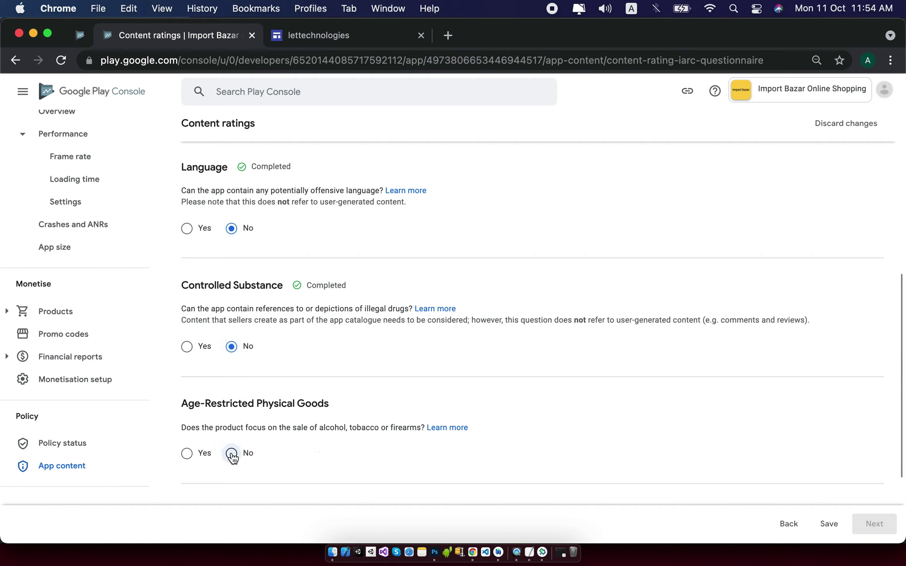
Answer No to user content exchange, location sharing and digital goods, then save the questionnaire.
{"action": "scroll", "coordinate": [340, 413], "scroll_direction": "down", "scroll_amount": 2}
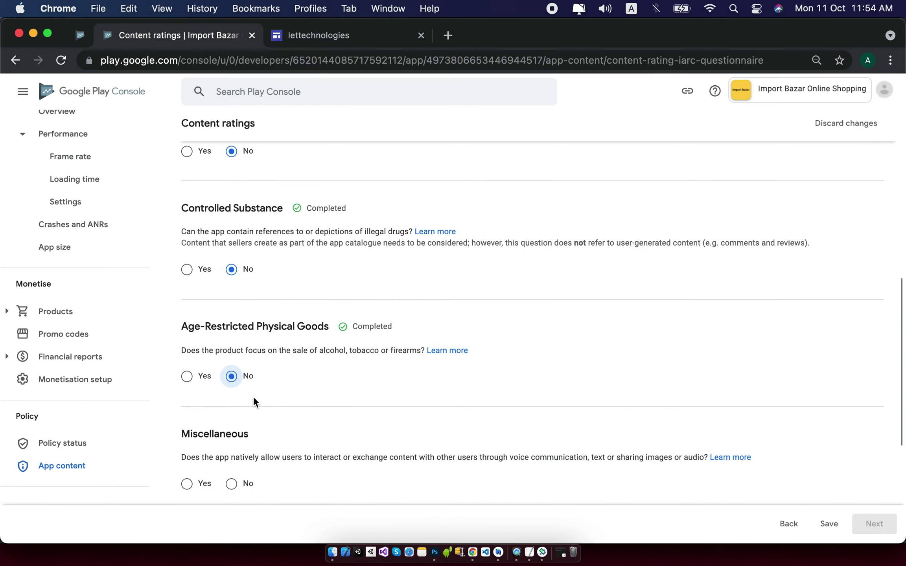
{"action": "scroll", "coordinate": [254, 397], "scroll_direction": "down", "scroll_amount": 1}
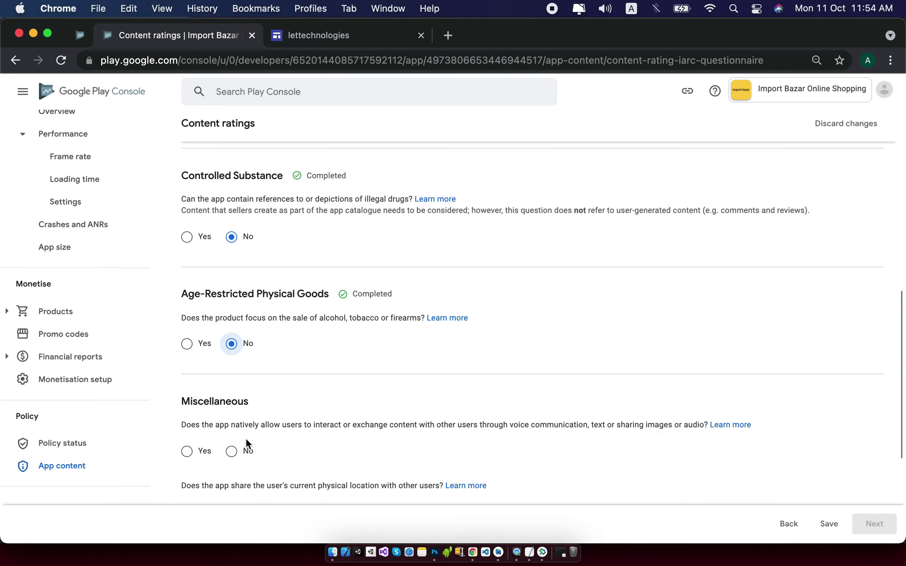
{"action": "left_click", "coordinate": [232, 451]}
{"action": "scroll", "coordinate": [374, 439], "scroll_direction": "down", "scroll_amount": 2}
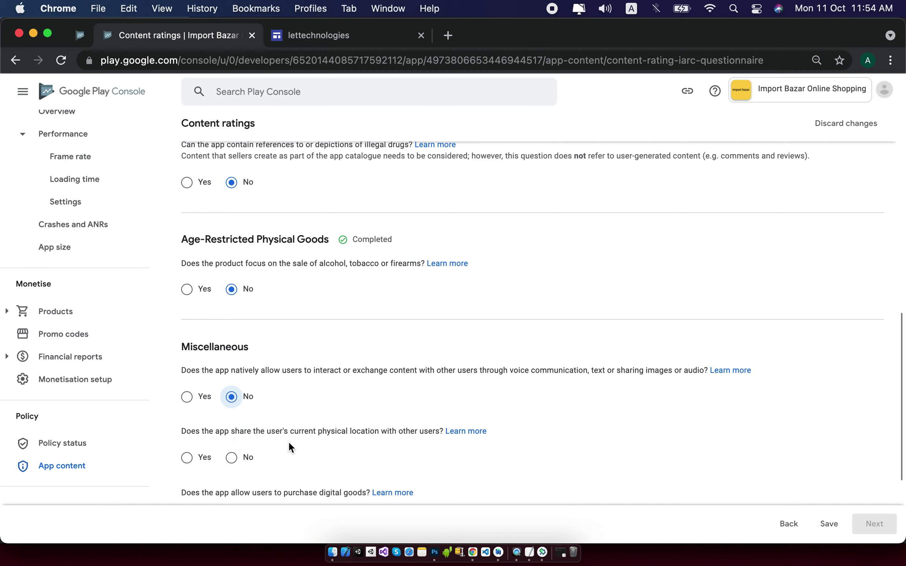
{"action": "scroll", "coordinate": [288, 441], "scroll_direction": "down", "scroll_amount": 1}
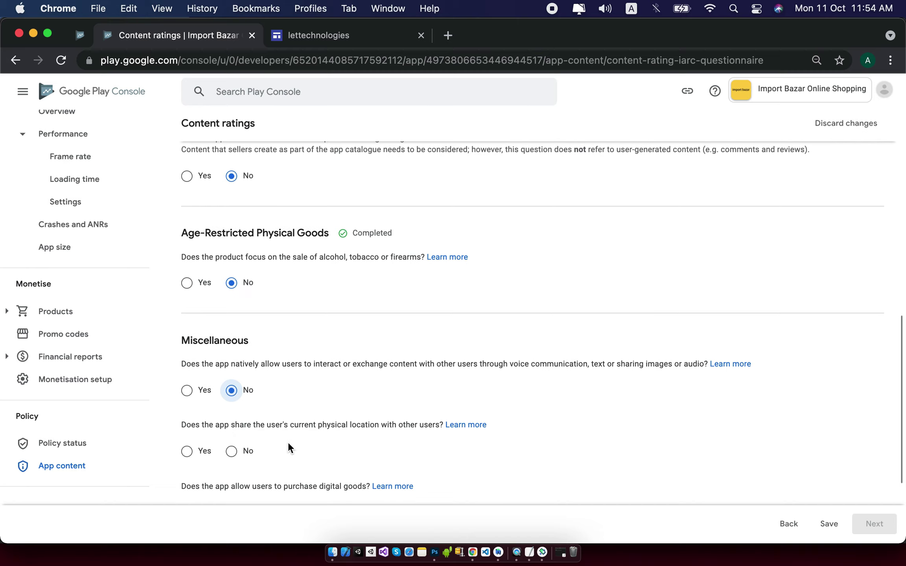
{"action": "left_click", "coordinate": [239, 453]}
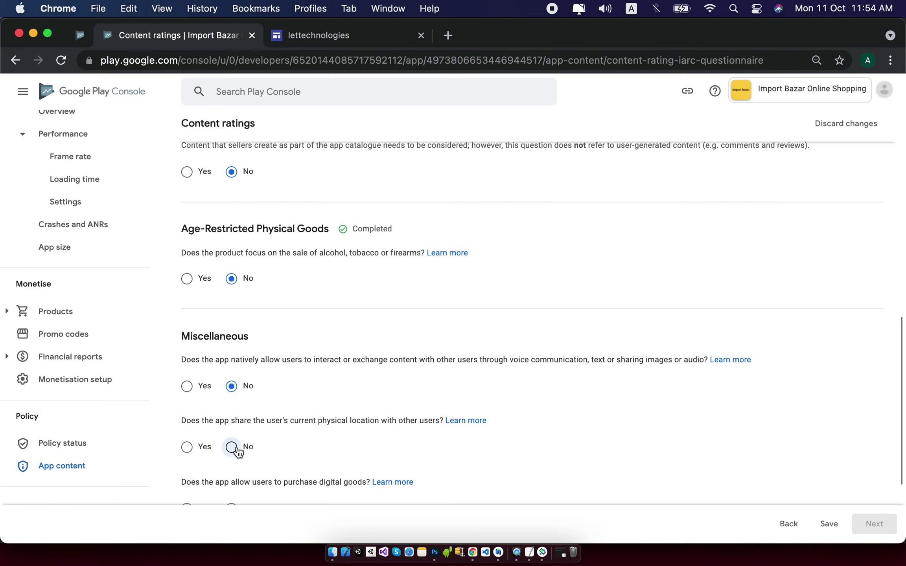
{"action": "scroll", "coordinate": [329, 406], "scroll_direction": "down", "scroll_amount": 2}
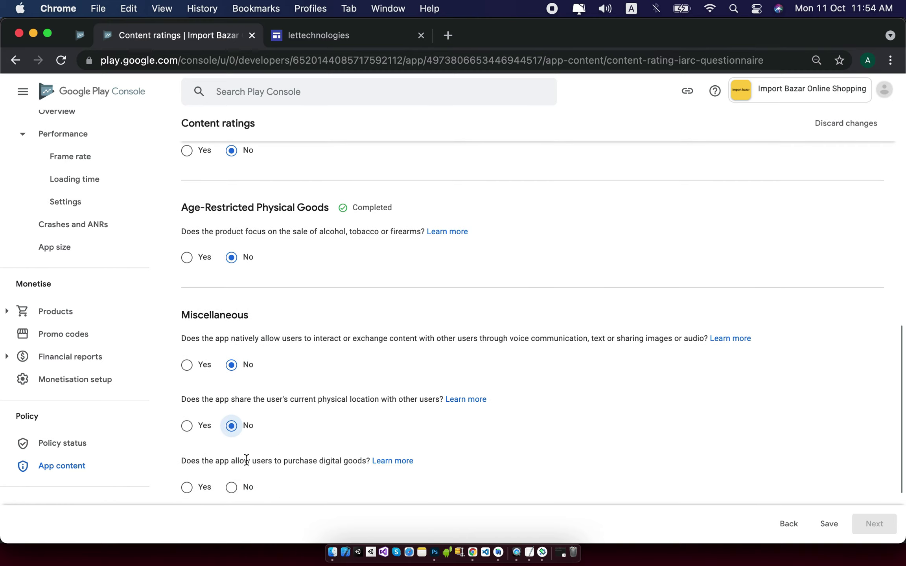
{"action": "scroll", "coordinate": [246, 459], "scroll_direction": "down", "scroll_amount": 1}
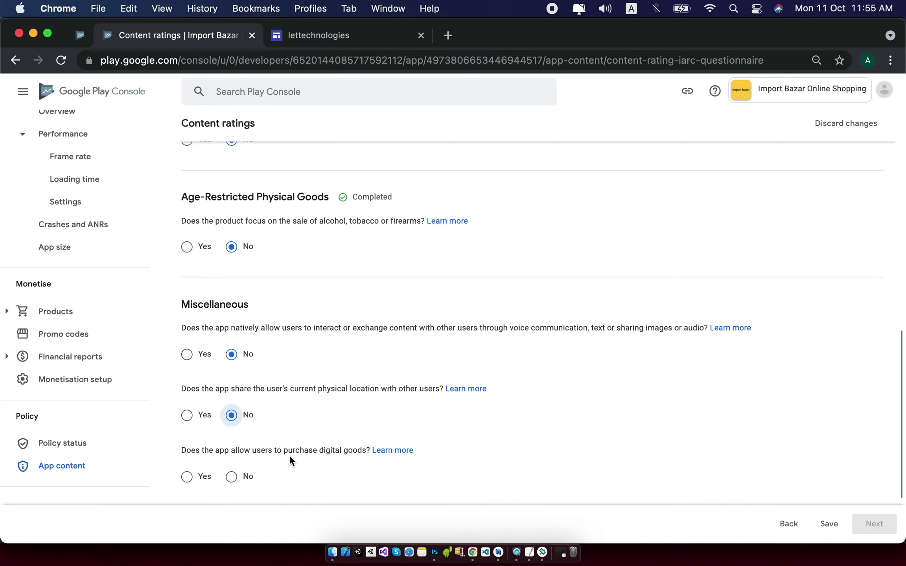
{"action": "scroll", "coordinate": [289, 455], "scroll_direction": "down", "scroll_amount": 1}
{"action": "scroll", "coordinate": [290, 461], "scroll_direction": "down", "scroll_amount": 4}
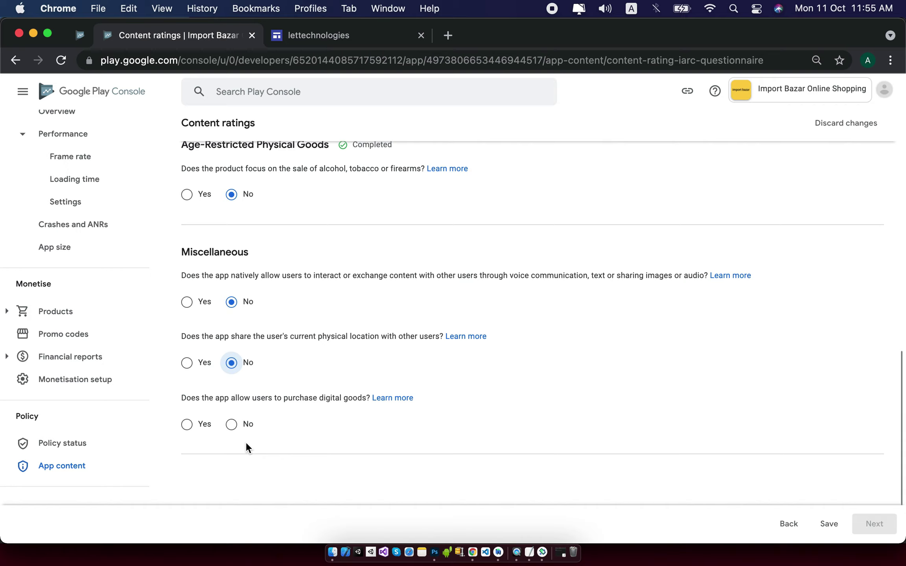
{"action": "left_click", "coordinate": [233, 426]}
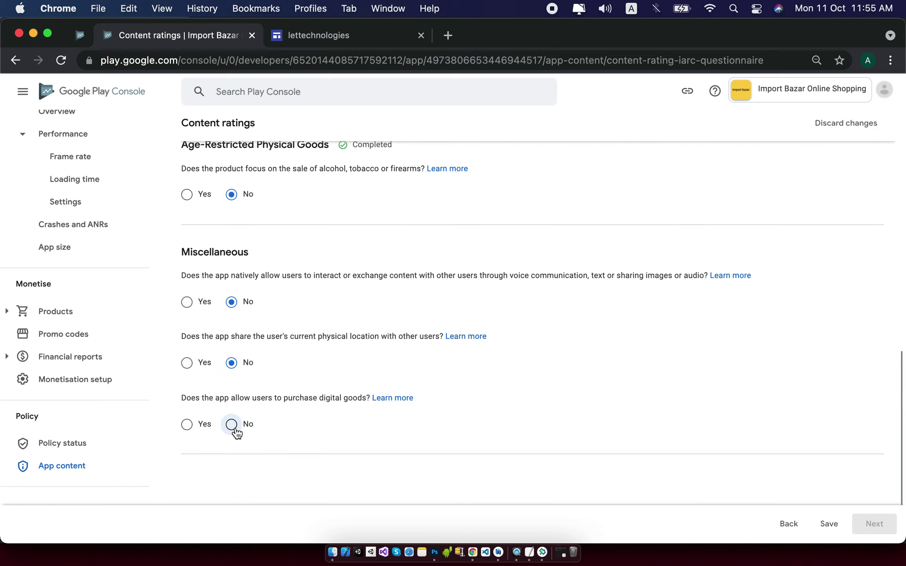
{"action": "scroll", "coordinate": [337, 427], "scroll_direction": "down", "scroll_amount": 1}
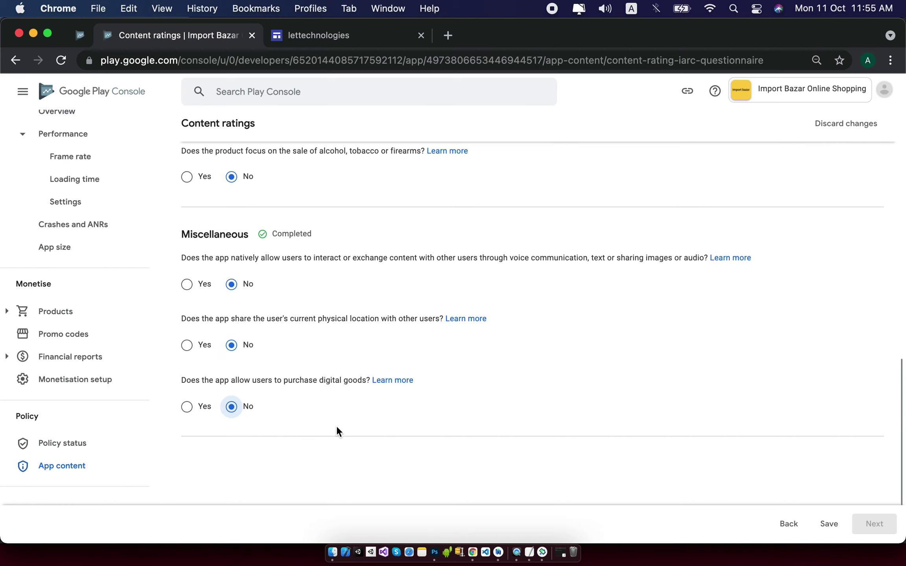
{"action": "left_click", "coordinate": [830, 524]}
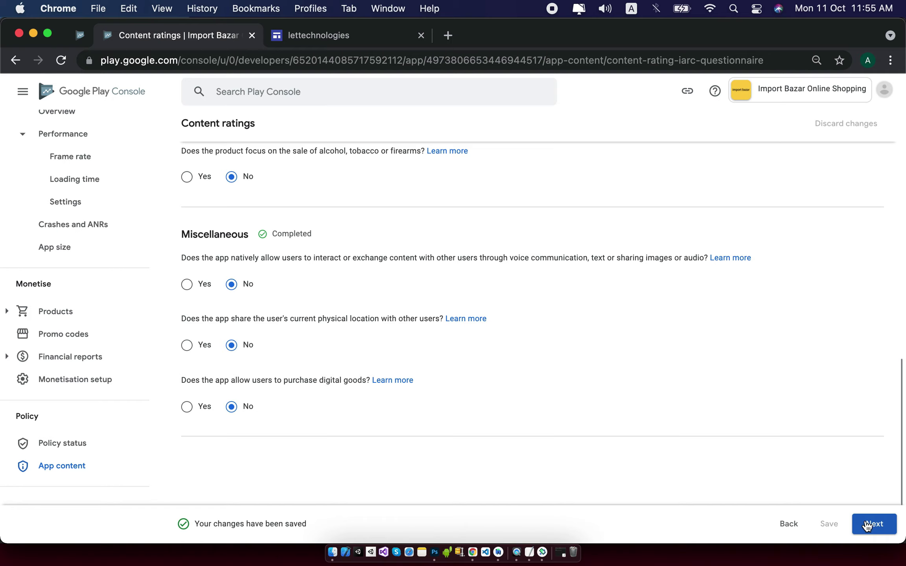
Review the calculated regional ratings, submit the questionnaire, and go to the Main store listing.
{"action": "left_click", "coordinate": [869, 524]}
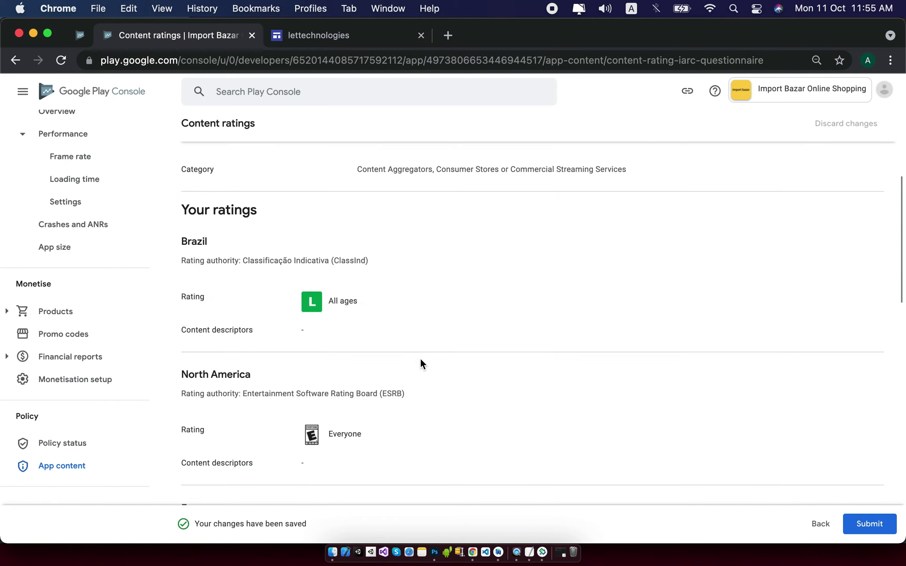
{"action": "scroll", "coordinate": [420, 360], "scroll_direction": "down", "scroll_amount": 1}
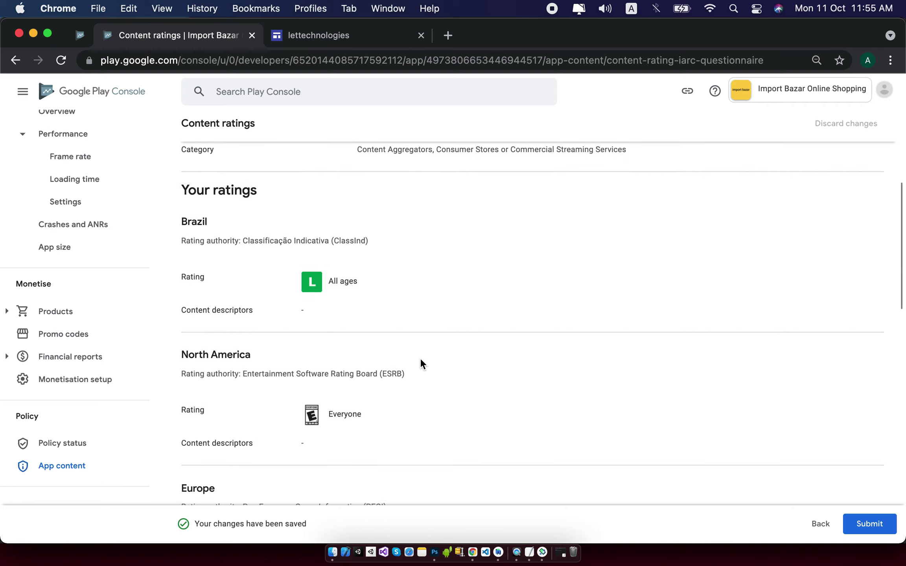
{"action": "scroll", "coordinate": [421, 360], "scroll_direction": "down", "scroll_amount": 4}
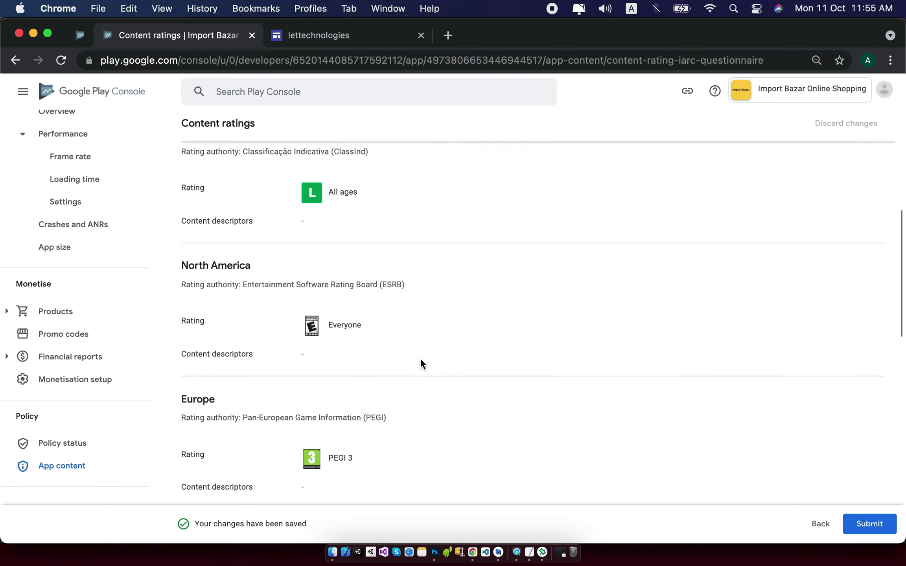
{"action": "scroll", "coordinate": [421, 360], "scroll_direction": "down", "scroll_amount": 10}
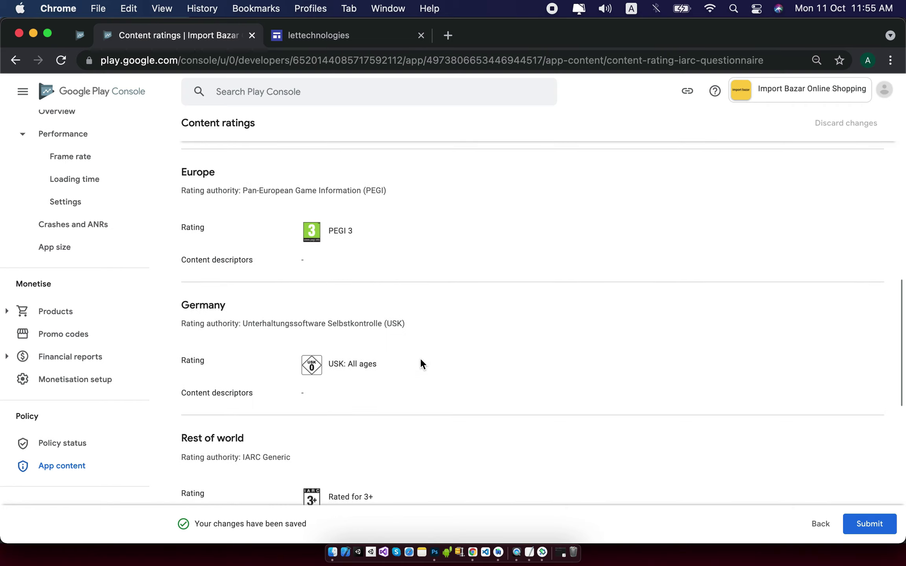
{"action": "scroll", "coordinate": [421, 359], "scroll_direction": "down", "scroll_amount": 10}
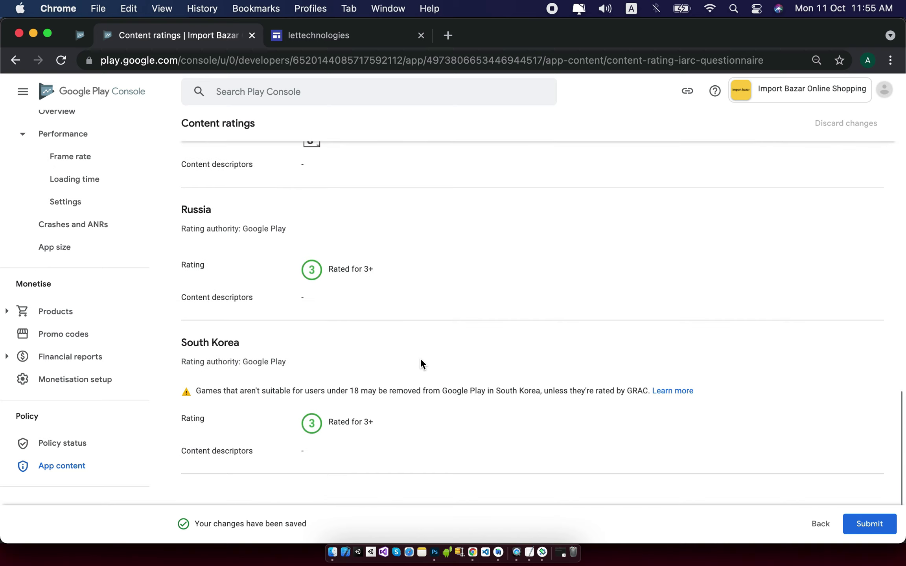
{"action": "scroll", "coordinate": [421, 360], "scroll_direction": "down", "scroll_amount": 1}
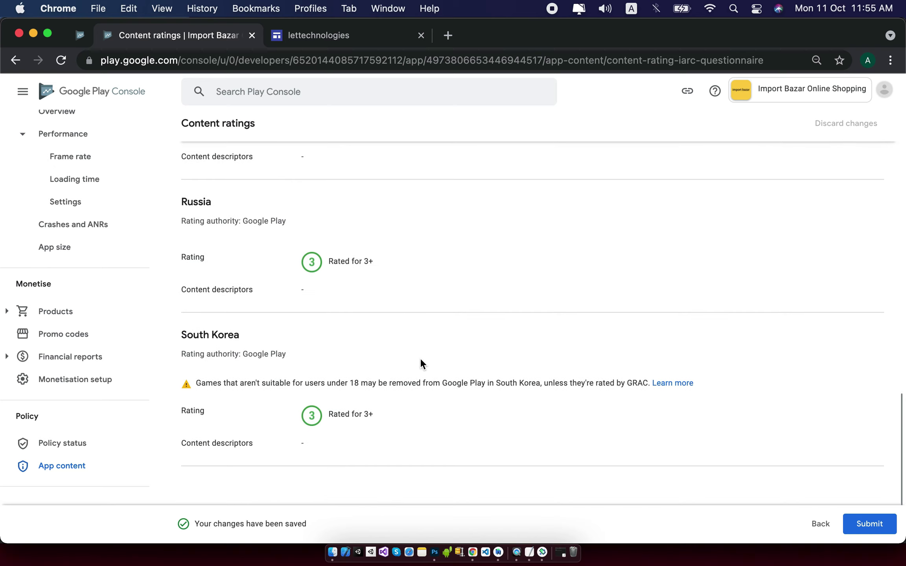
{"action": "scroll", "coordinate": [245, 389], "scroll_direction": "down", "scroll_amount": 2}
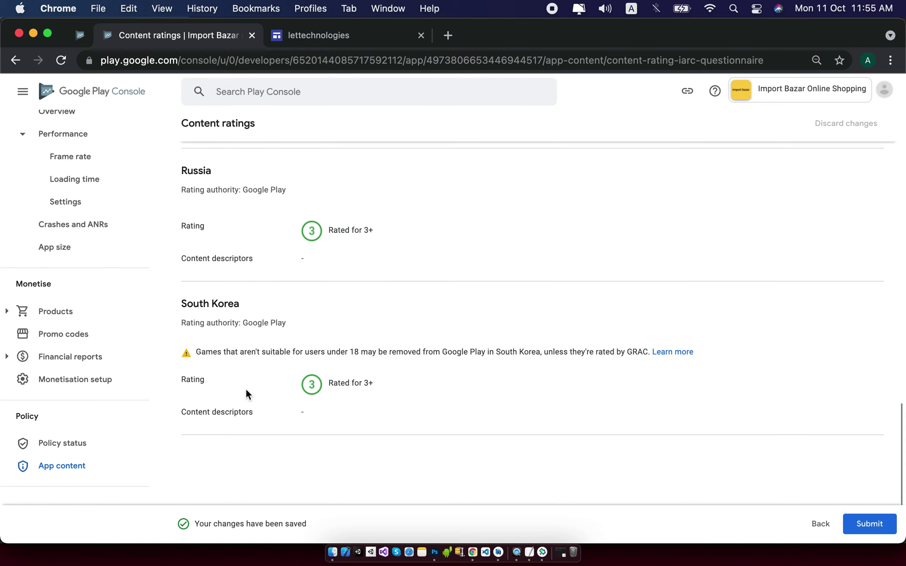
{"action": "left_click", "coordinate": [853, 516]}
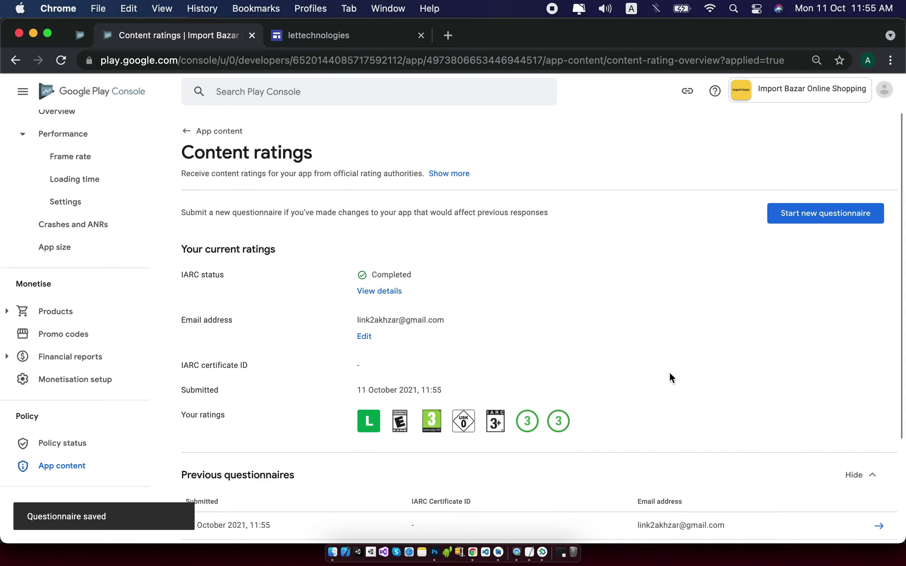
{"action": "scroll", "coordinate": [670, 373], "scroll_direction": "down", "scroll_amount": 3}
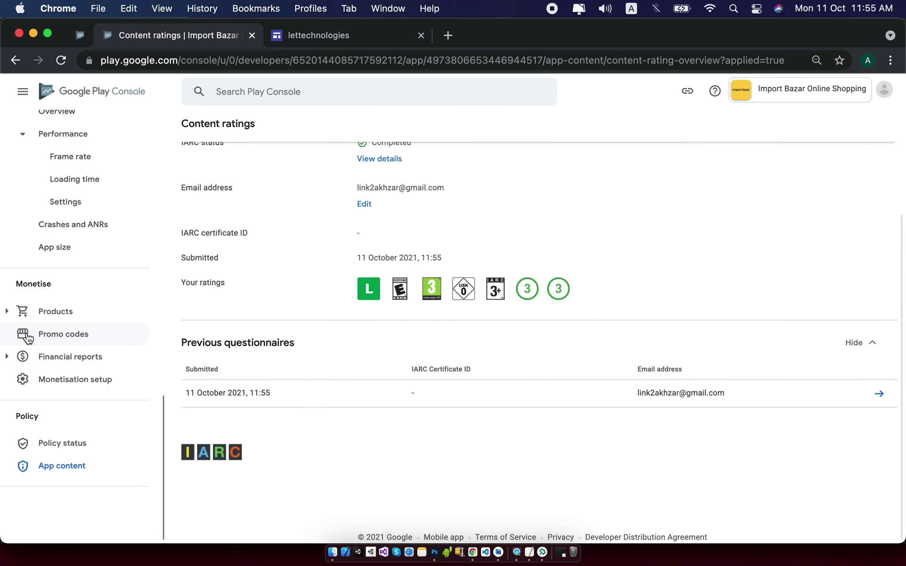
{"action": "scroll", "coordinate": [110, 367], "scroll_direction": "up", "scroll_amount": 15}
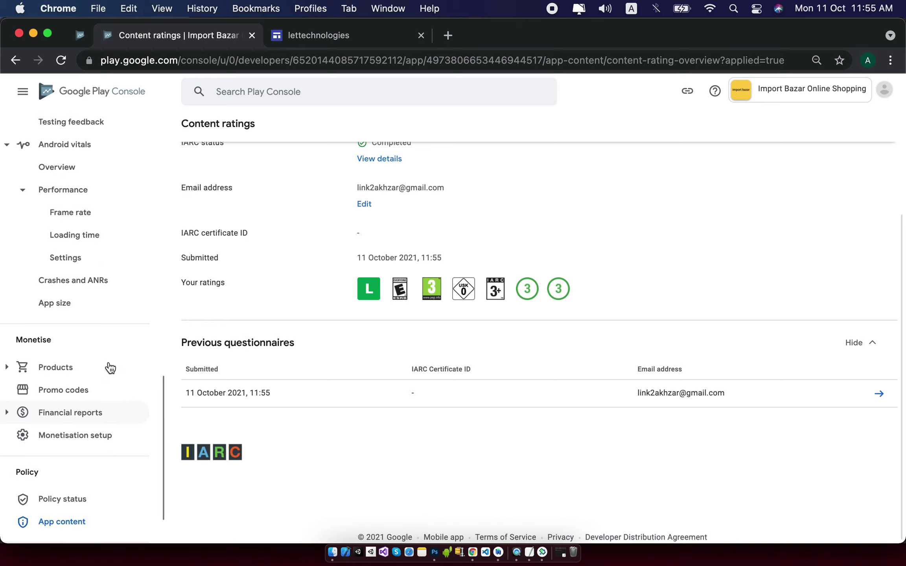
{"action": "left_click", "coordinate": [91, 286]}
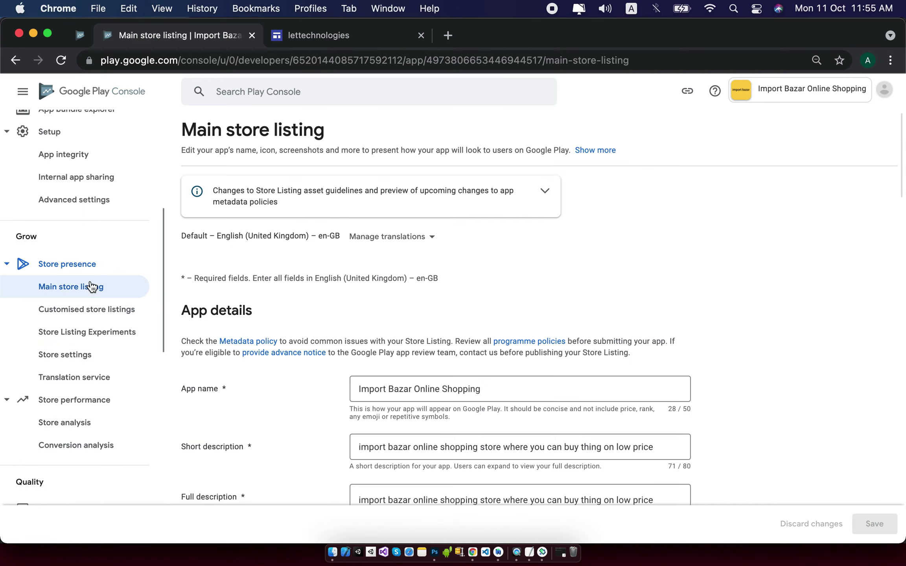
Scroll through the Main store listing's name, descriptions, feature graphic and phone and tablet screenshots.
{"action": "scroll", "coordinate": [559, 433], "scroll_direction": "down", "scroll_amount": 5}
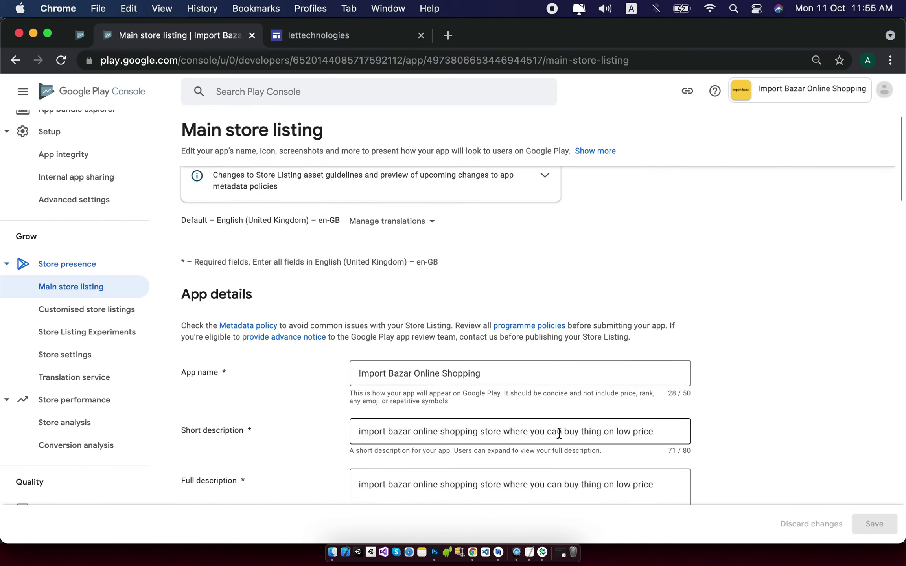
{"action": "scroll", "coordinate": [558, 433], "scroll_direction": "down", "scroll_amount": 15}
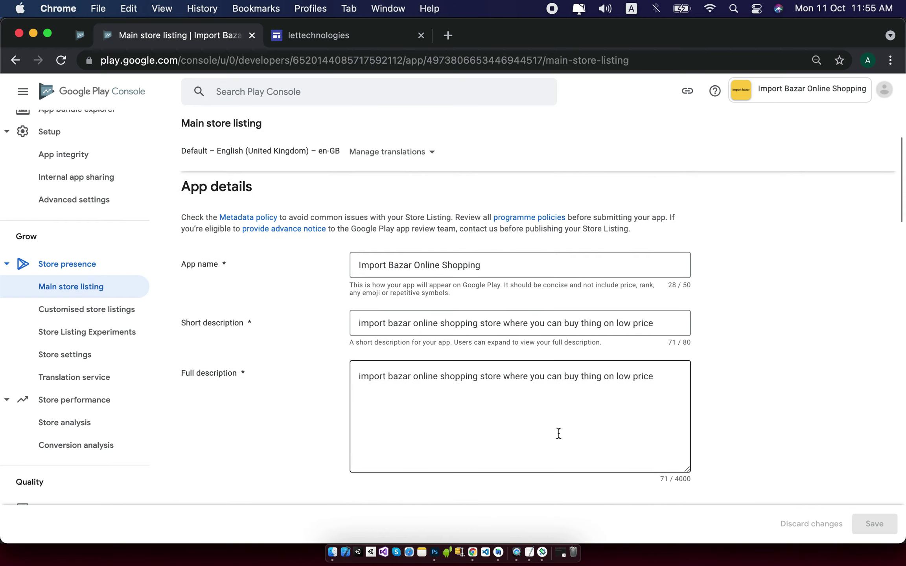
{"action": "scroll", "coordinate": [560, 438], "scroll_direction": "down", "scroll_amount": 15}
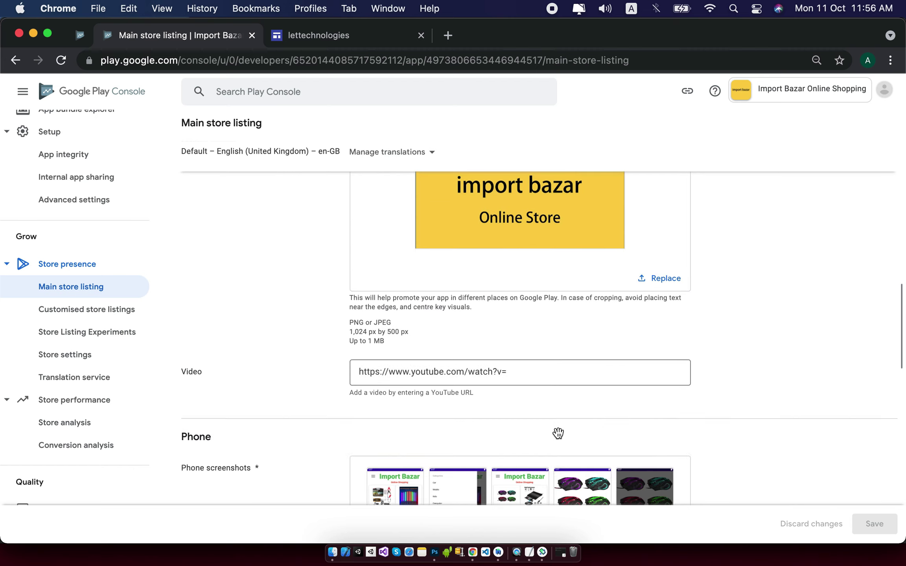
{"action": "scroll", "coordinate": [558, 434], "scroll_direction": "down", "scroll_amount": 18}
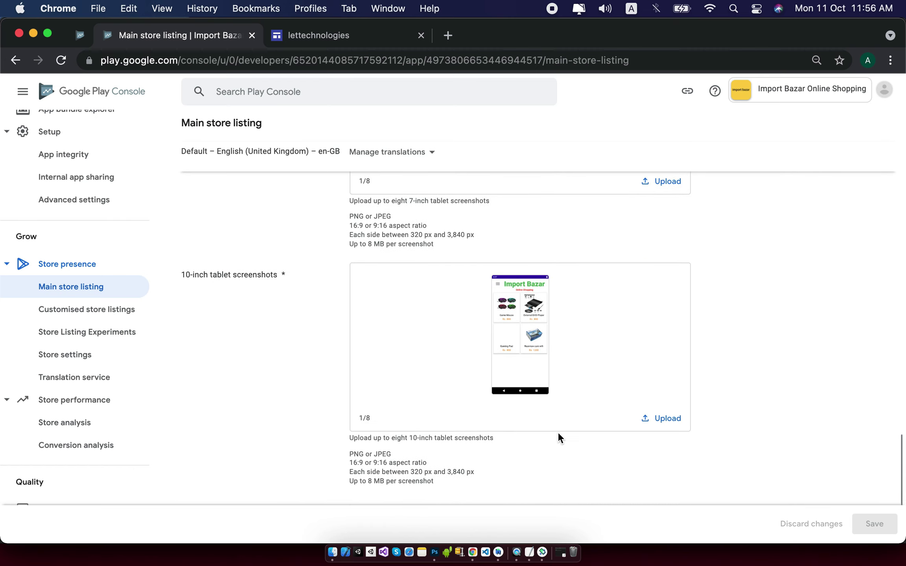
{"action": "scroll", "coordinate": [114, 303], "scroll_direction": "up", "scroll_amount": 7}
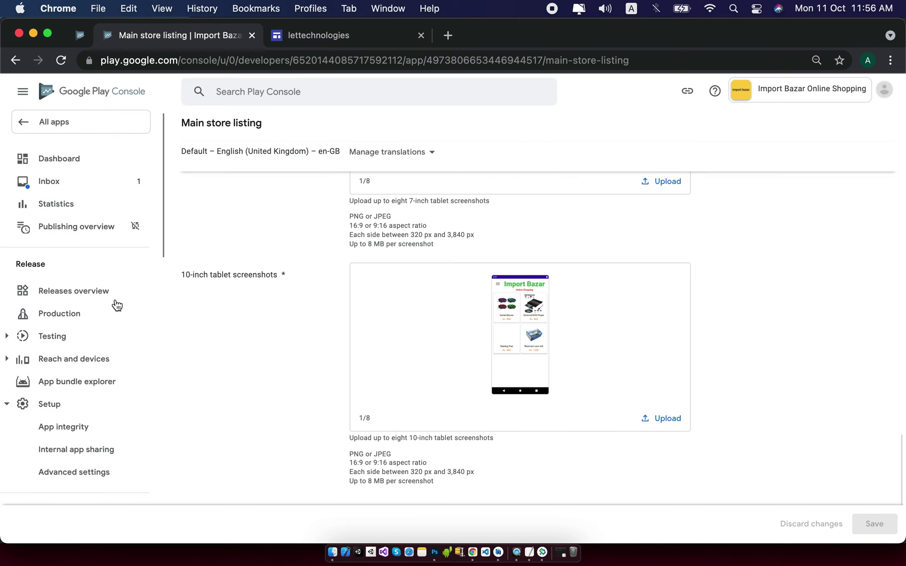
Go to the Production track's Releases tab and edit the draft release.
{"action": "left_click", "coordinate": [79, 313]}
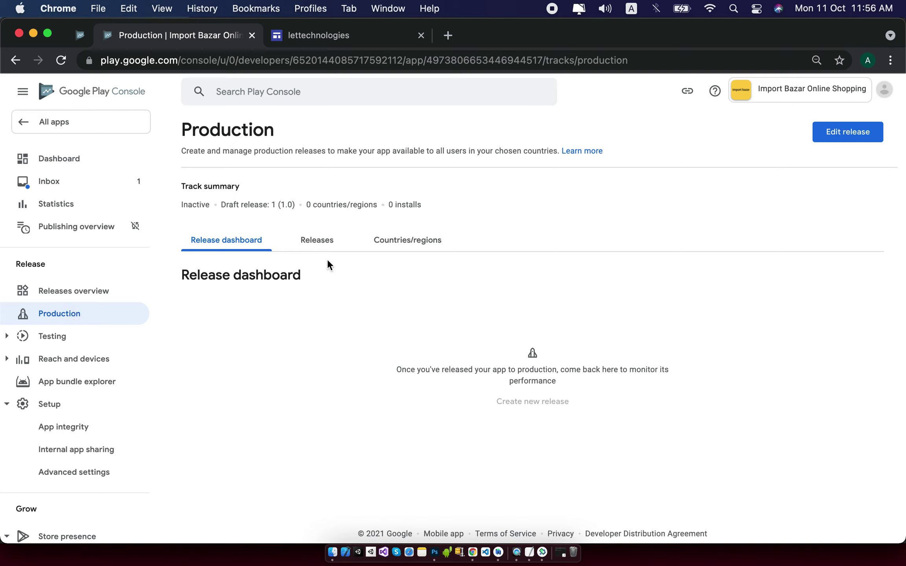
{"action": "left_click", "coordinate": [325, 243]}
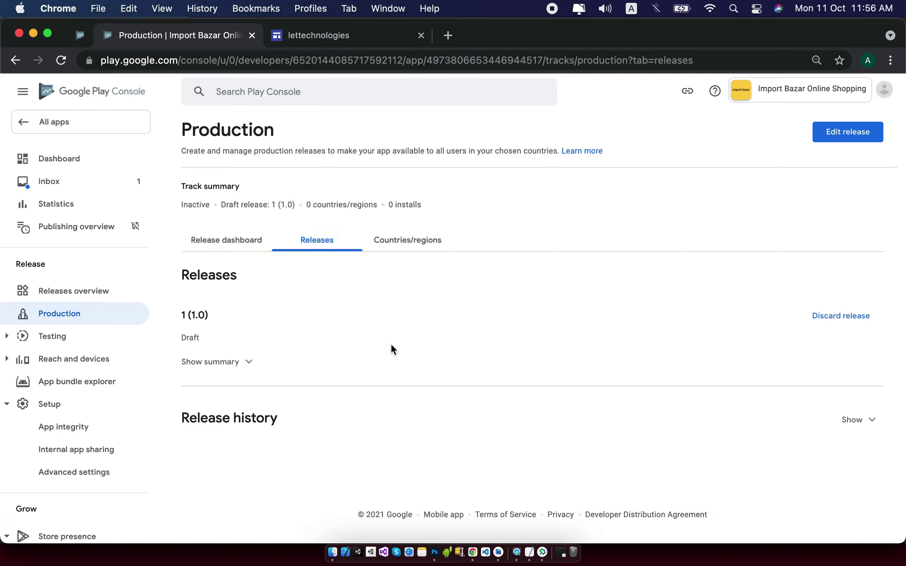
{"action": "left_click", "coordinate": [248, 363]}
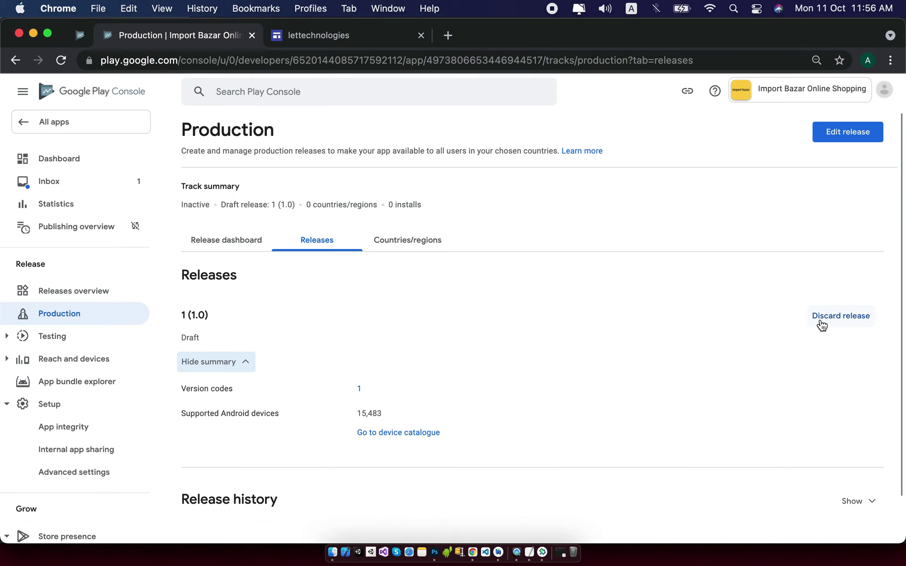
{"action": "left_click", "coordinate": [870, 140]}
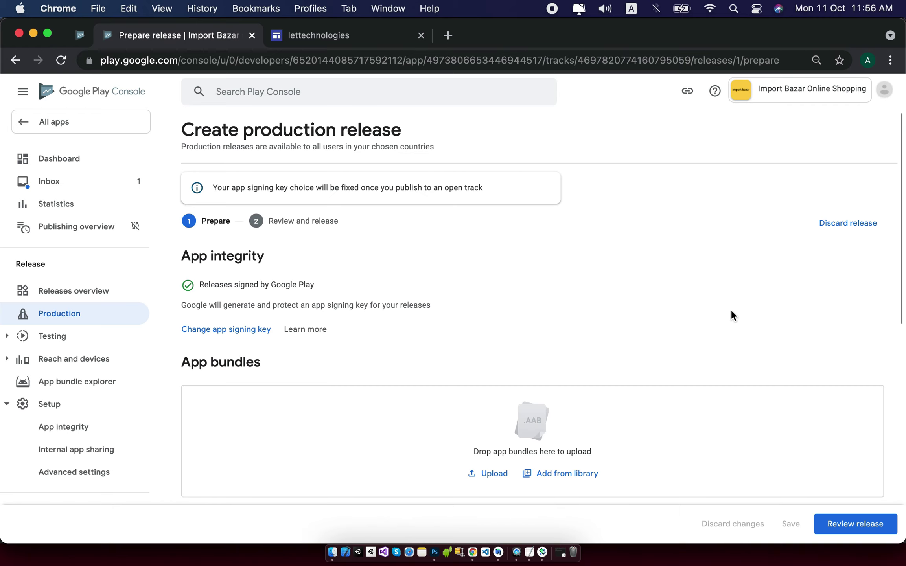
Review the release, expand its three blocking errors, and go to the dashboard to fix them.
{"action": "scroll", "coordinate": [883, 336], "scroll_direction": "down", "scroll_amount": 3}
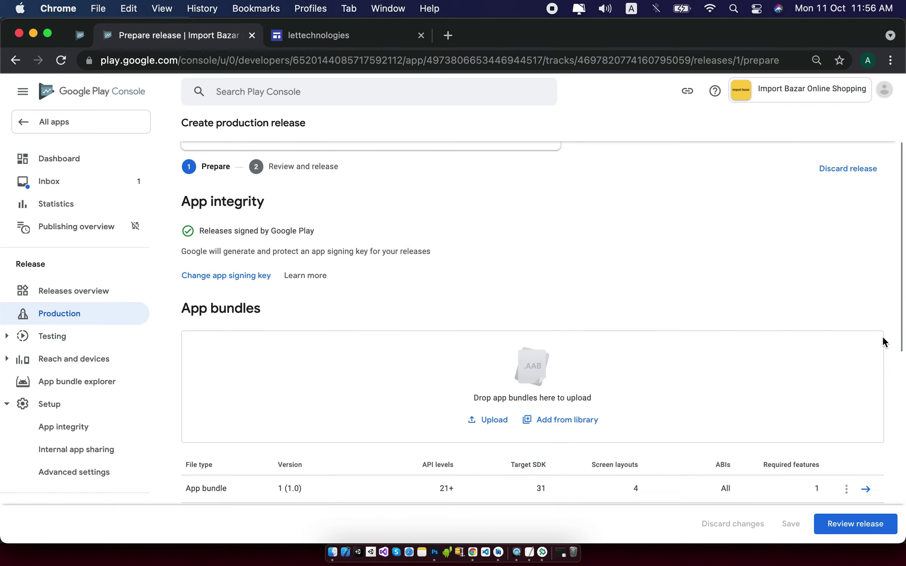
{"action": "left_click", "coordinate": [883, 524]}
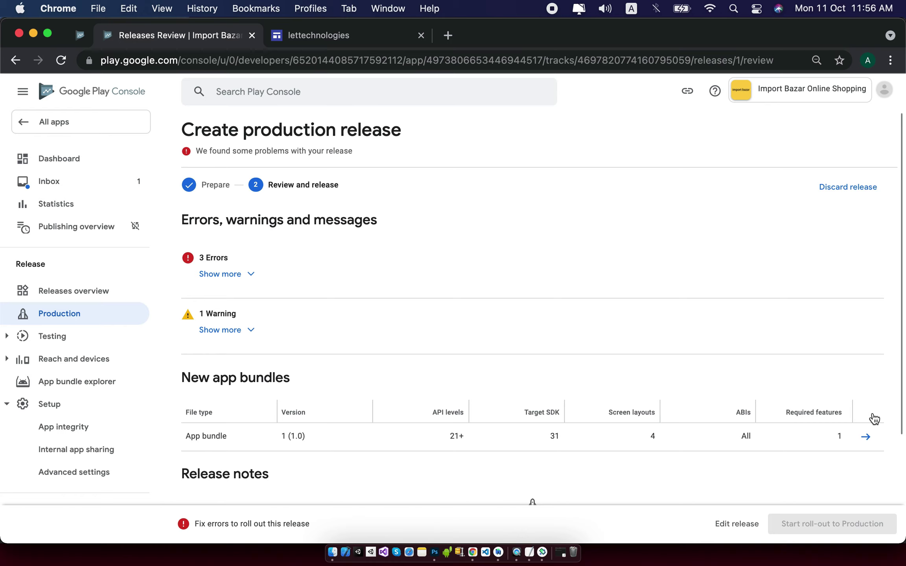
{"action": "left_click", "coordinate": [256, 277]}
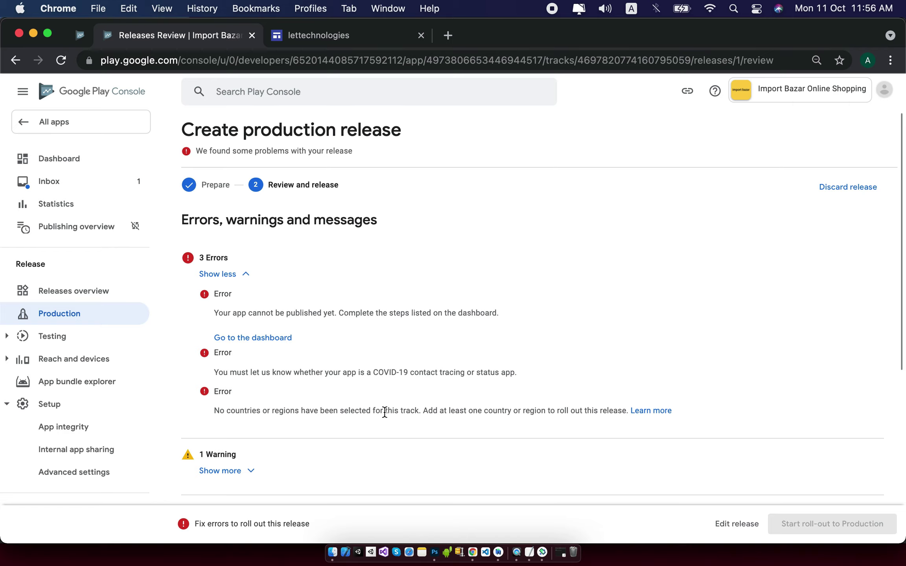
{"action": "left_click", "coordinate": [277, 339]}
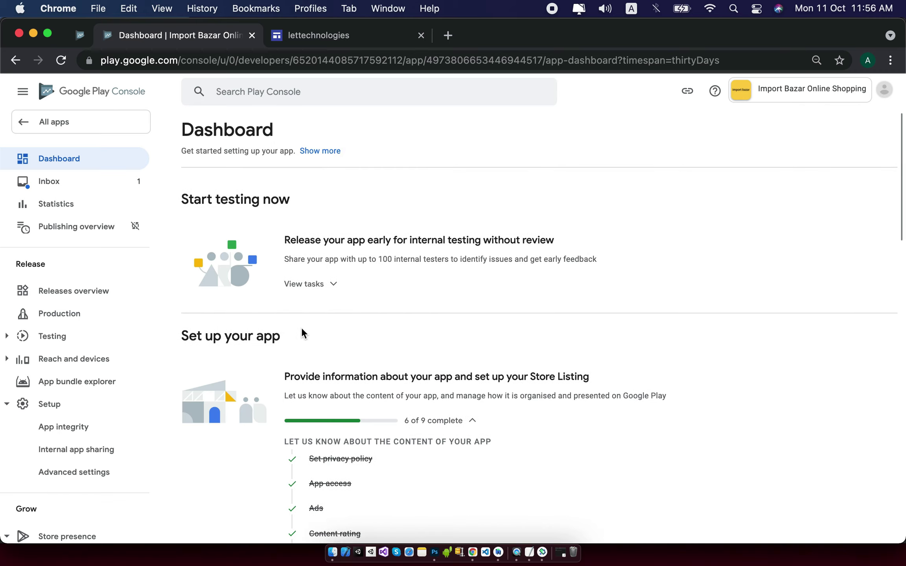
Open the Target audience declaration from the dashboard's 'Set up your app' checklist.
{"action": "scroll", "coordinate": [312, 327], "scroll_direction": "down", "scroll_amount": 5}
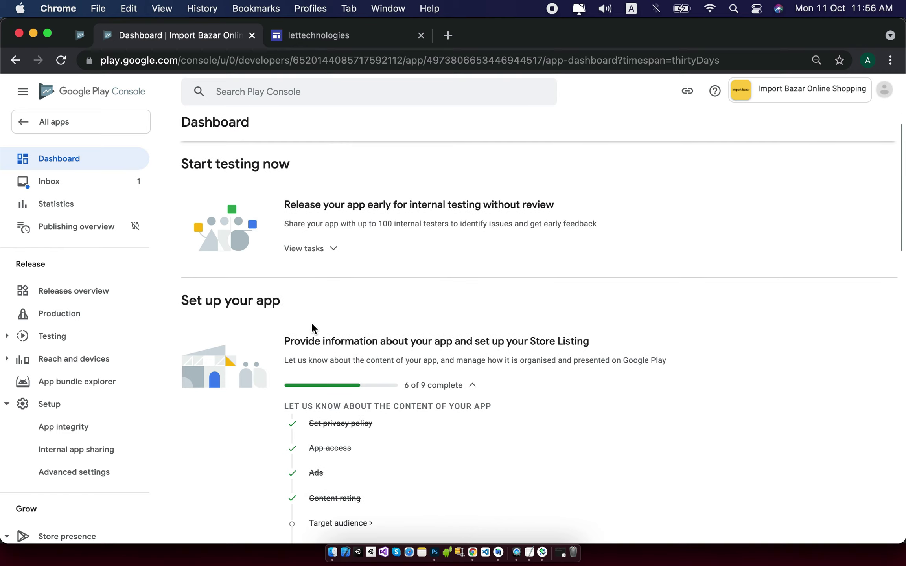
{"action": "scroll", "coordinate": [312, 324], "scroll_direction": "down", "scroll_amount": 3}
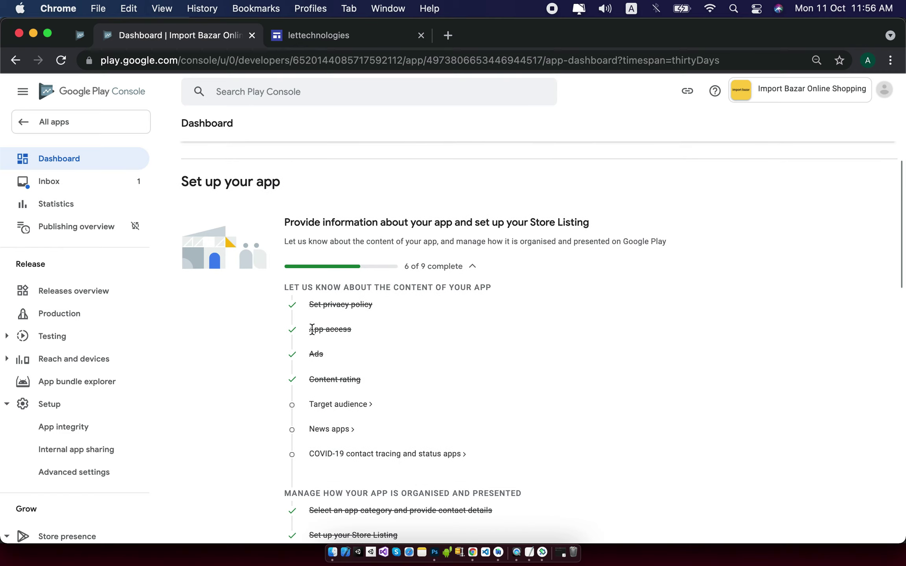
{"action": "left_click", "coordinate": [359, 407]}
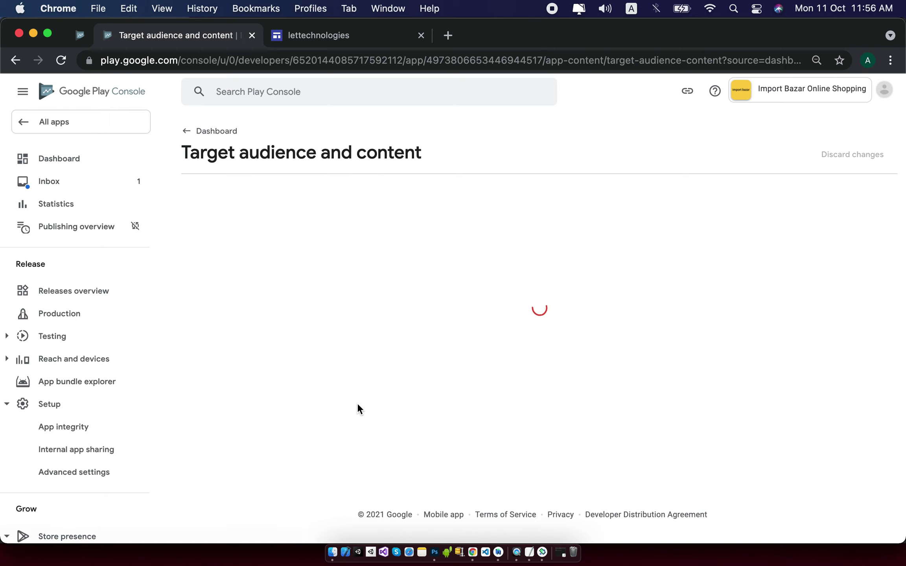
Set the target age group to 18 and over and continue to the Store presence step.
{"action": "scroll", "coordinate": [482, 381], "scroll_direction": "down", "scroll_amount": 2}
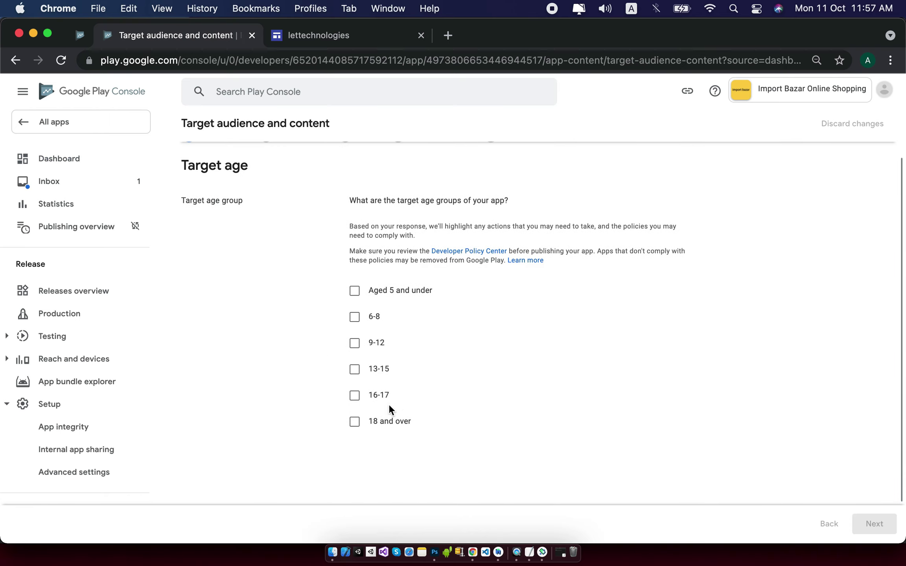
{"action": "left_click", "coordinate": [356, 423]}
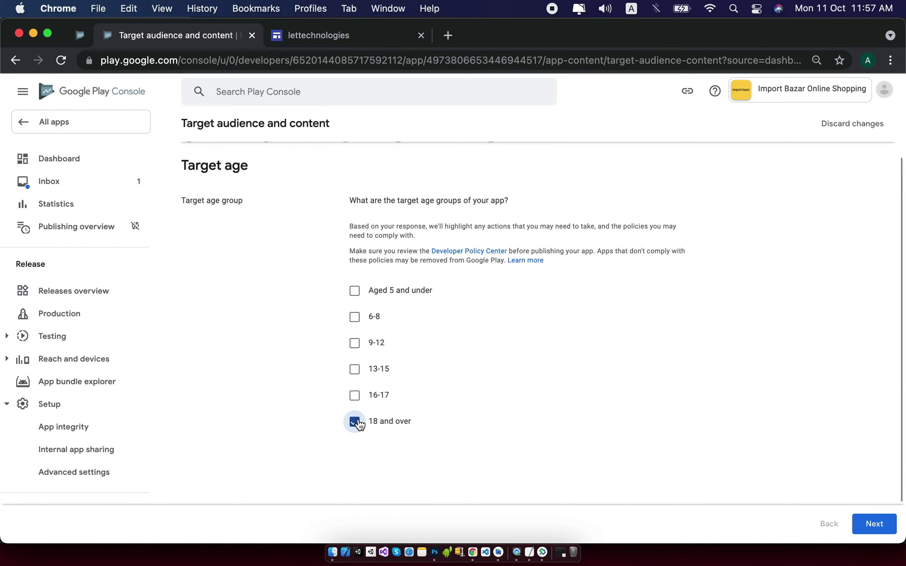
{"action": "left_click", "coordinate": [888, 524]}
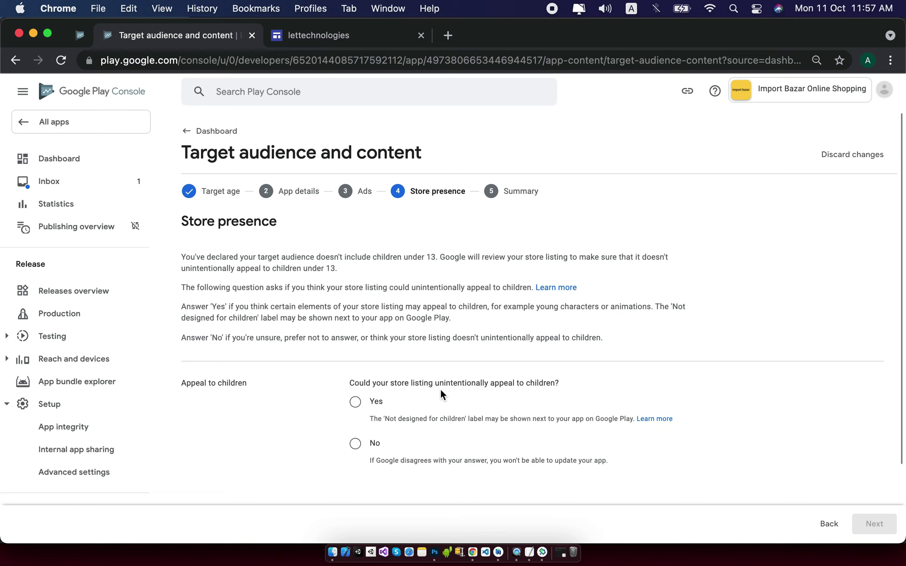
Answer 'Yes' to whether the store listing could appeal to children and submit the answers.
{"action": "left_click", "coordinate": [355, 401]}
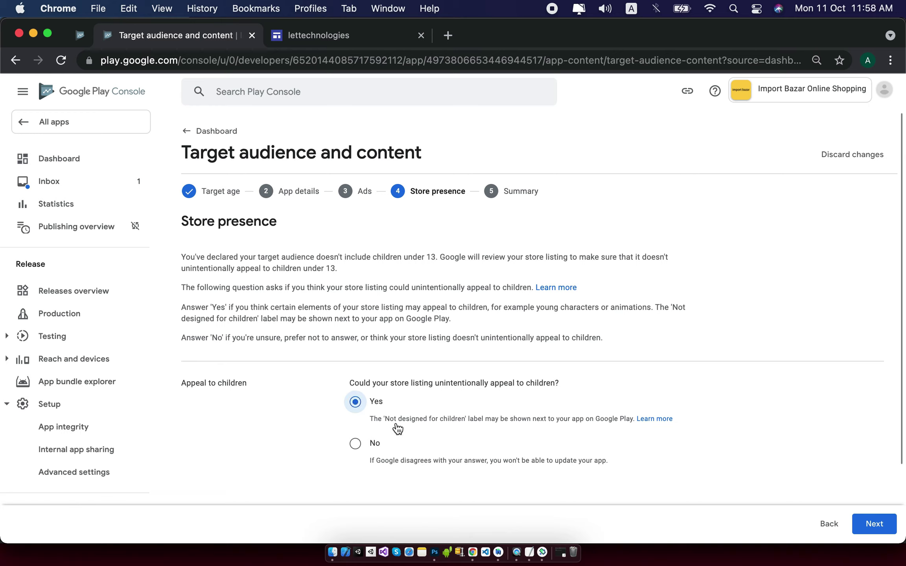
{"action": "left_click", "coordinate": [889, 531]}
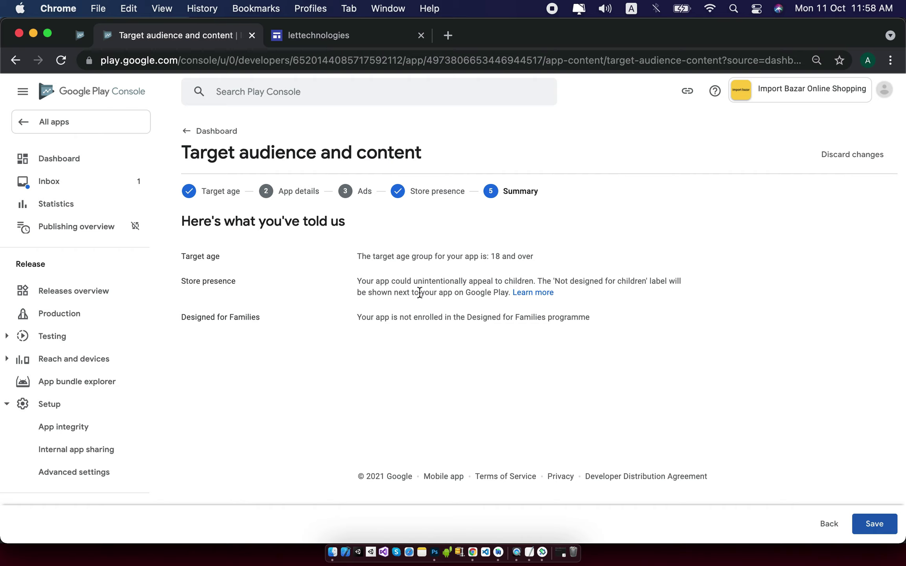
{"action": "left_click", "coordinate": [885, 532]}
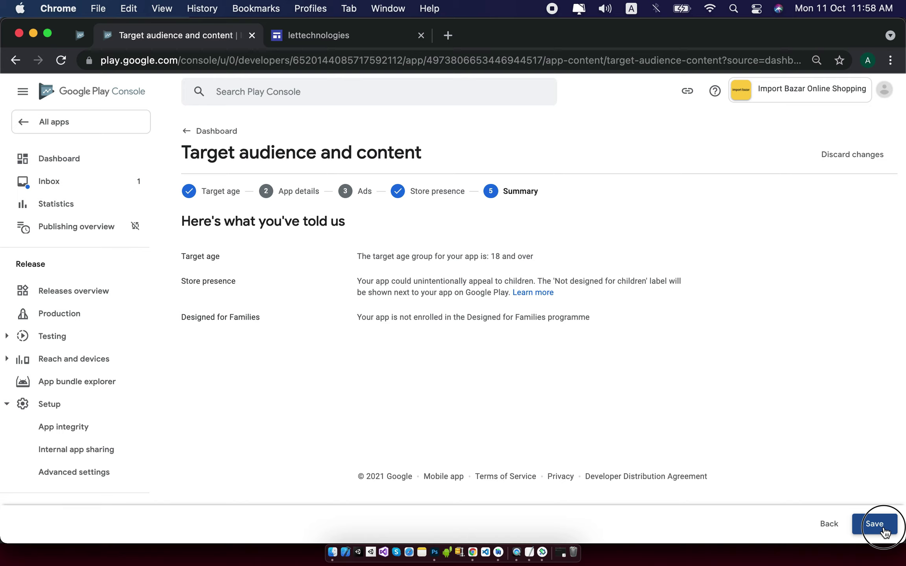
Save the target audience declaration and go back to the Dashboard.
{"action": "left_click_drag", "start_coordinate": [600, 318], "coordinate": [348, 257]}
{"action": "left_click", "coordinate": [864, 525]}
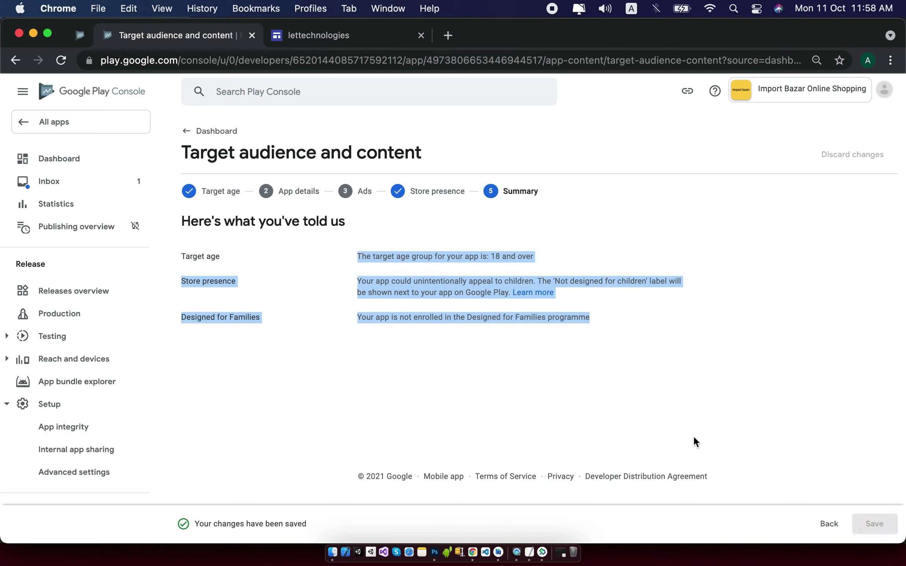
{"action": "left_click", "coordinate": [77, 157]}
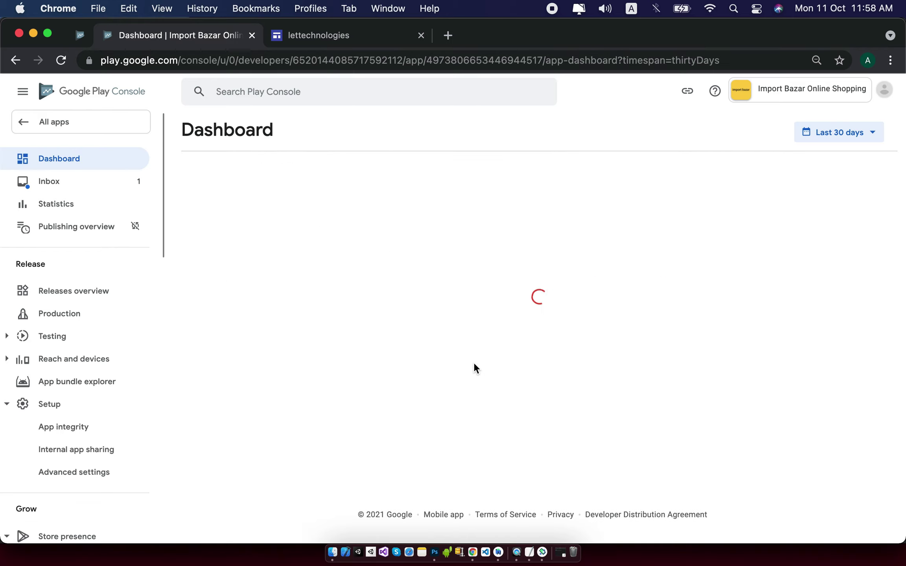
Answer 'No' in the News apps declaration, save it, and return to the dashboard.
{"action": "scroll", "coordinate": [474, 366], "scroll_direction": "down", "scroll_amount": 3}
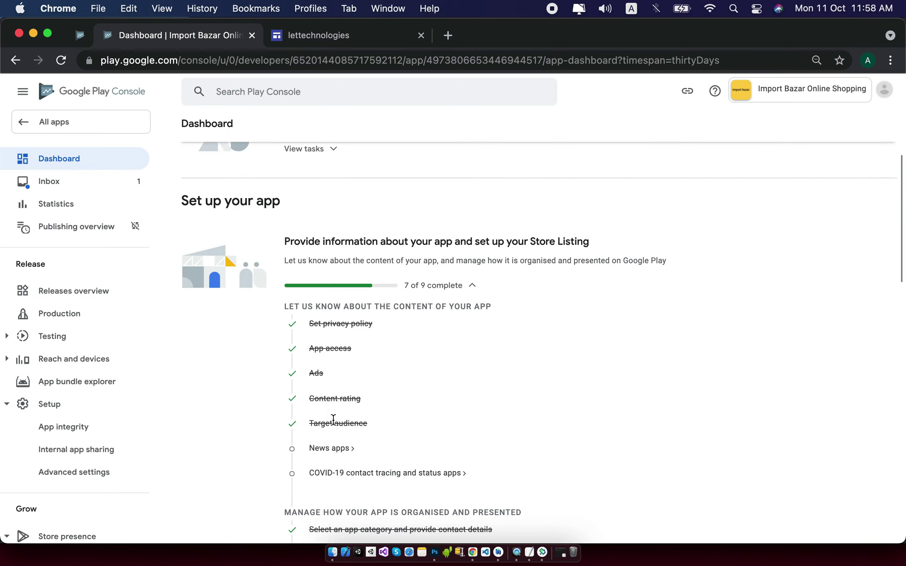
{"action": "left_click", "coordinate": [332, 448]}
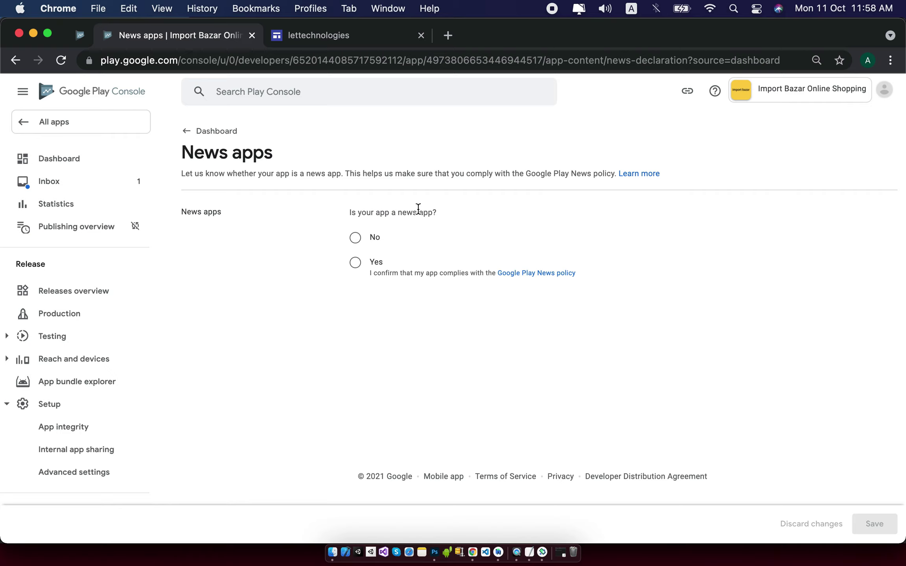
{"action": "left_click", "coordinate": [357, 241]}
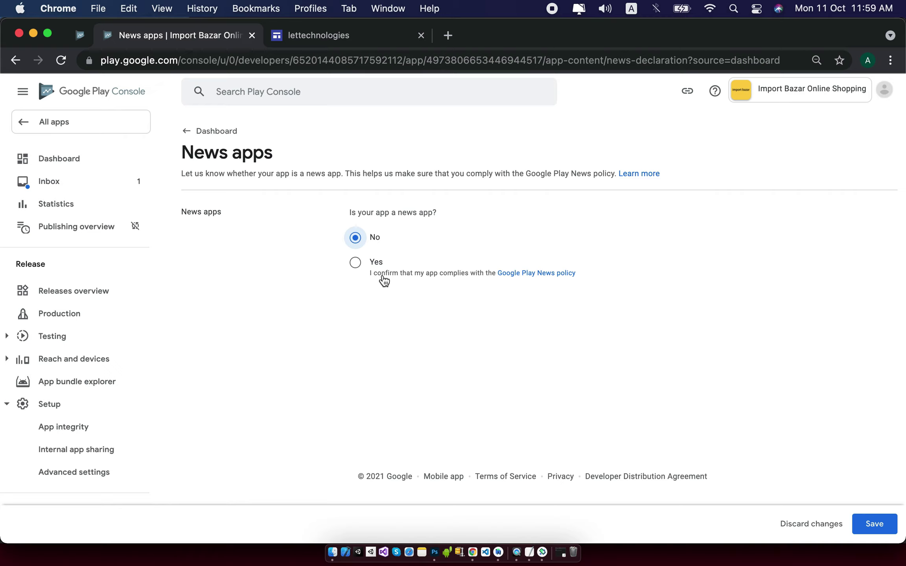
{"action": "left_click", "coordinate": [877, 520]}
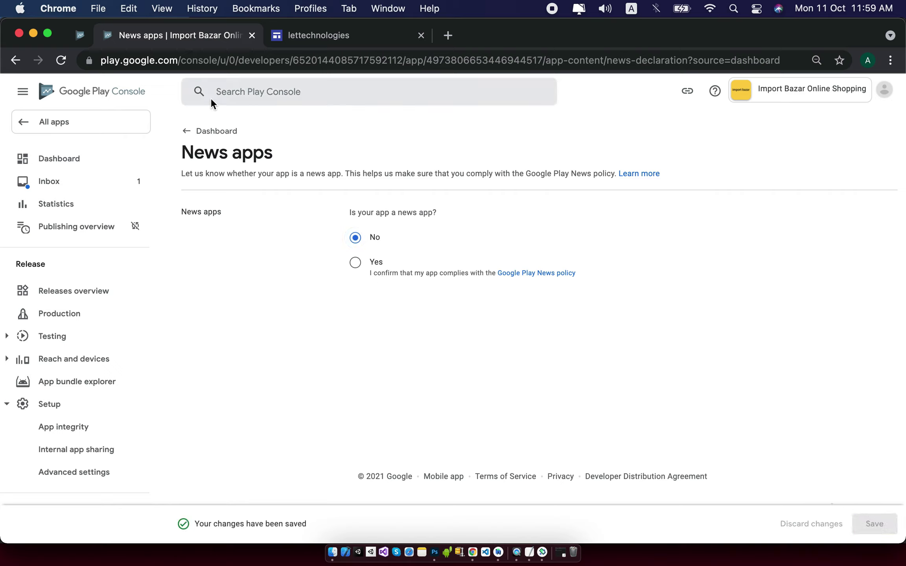
{"action": "left_click", "coordinate": [197, 130]}
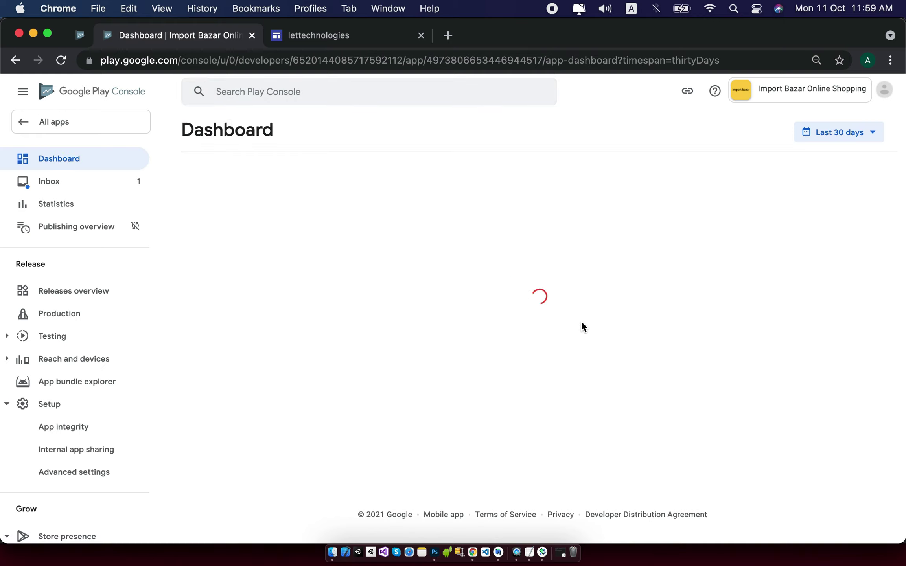
{"action": "scroll", "coordinate": [581, 320], "scroll_direction": "down", "scroll_amount": 3}
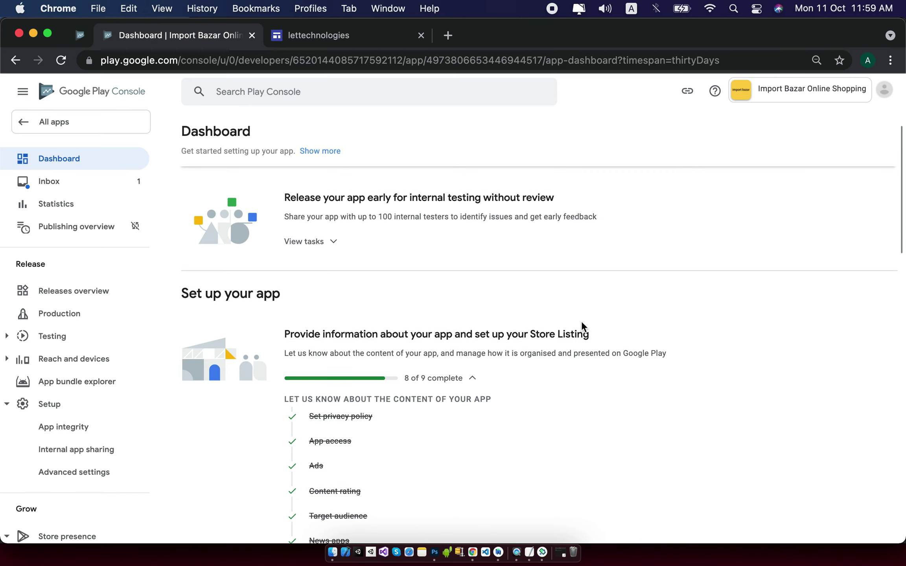
Declare the app is not a publicly available COVID-19 contact tracing or status app, and save.
{"action": "left_click", "coordinate": [460, 476]}
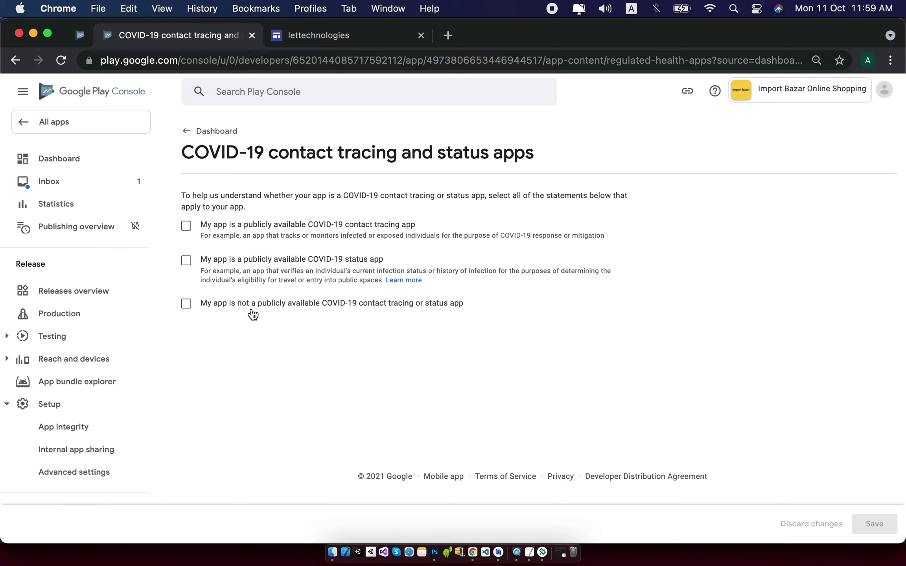
{"action": "left_click", "coordinate": [252, 312]}
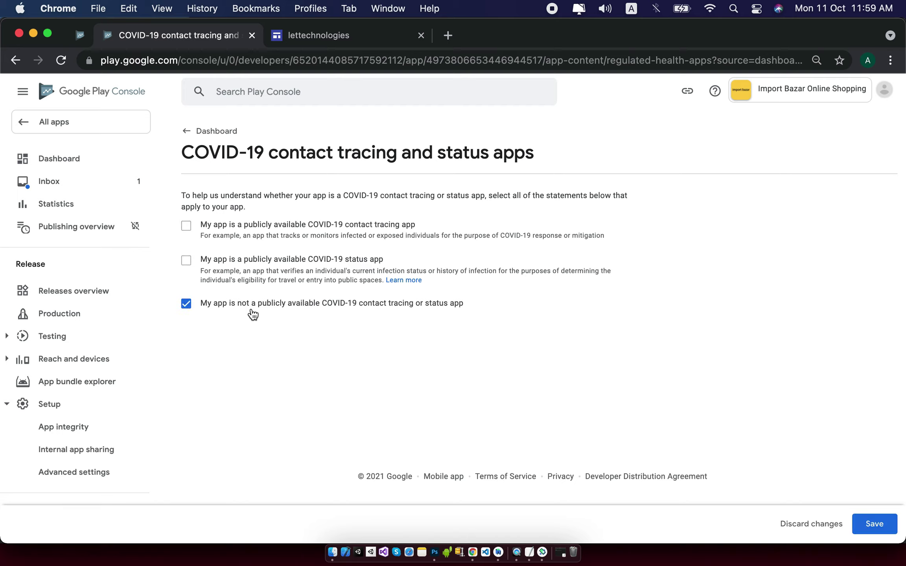
{"action": "left_click", "coordinate": [865, 527]}
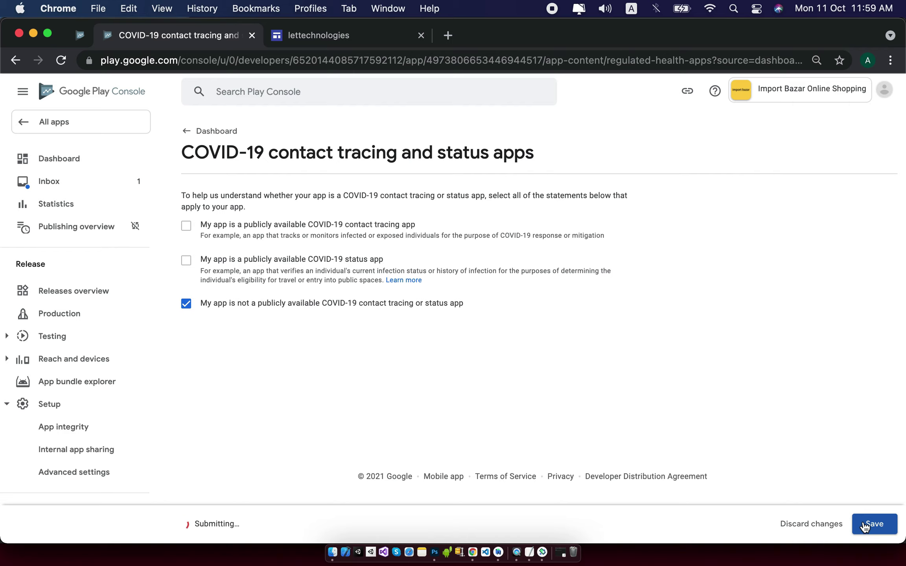
{"action": "left_click", "coordinate": [62, 154]}
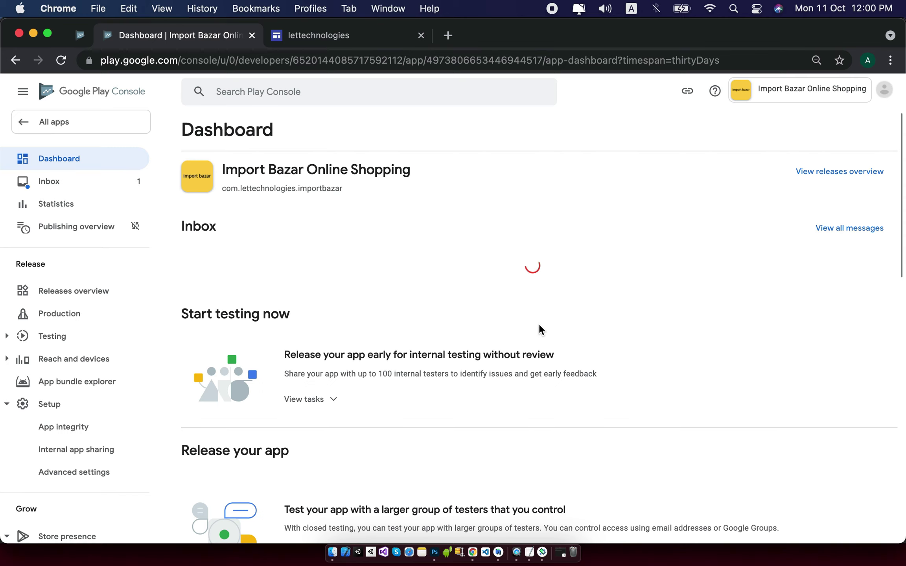
Open the draft Production release's review step and expand its error details.
{"action": "scroll", "coordinate": [539, 324], "scroll_direction": "down", "scroll_amount": 2}
{"action": "scroll", "coordinate": [539, 324], "scroll_direction": "down", "scroll_amount": 15}
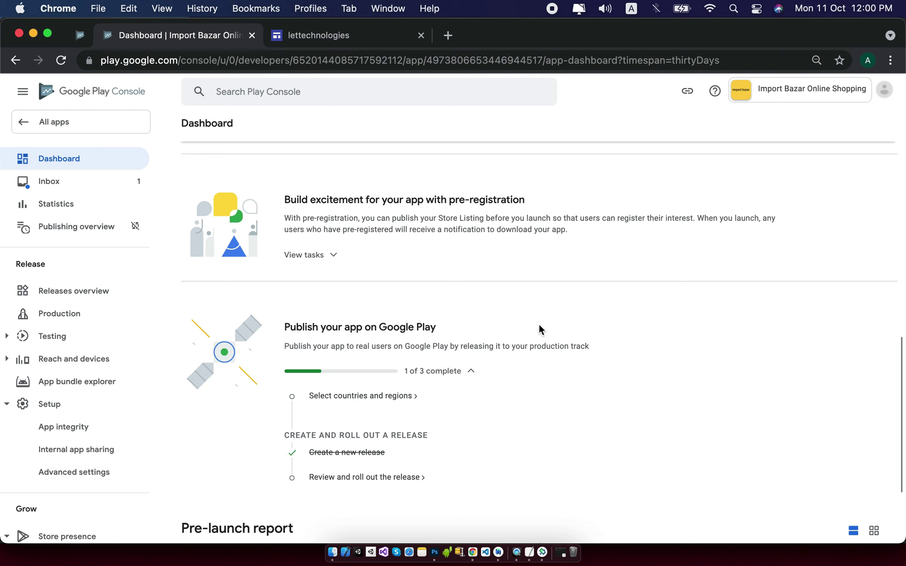
{"action": "scroll", "coordinate": [538, 330], "scroll_direction": "down", "scroll_amount": 2}
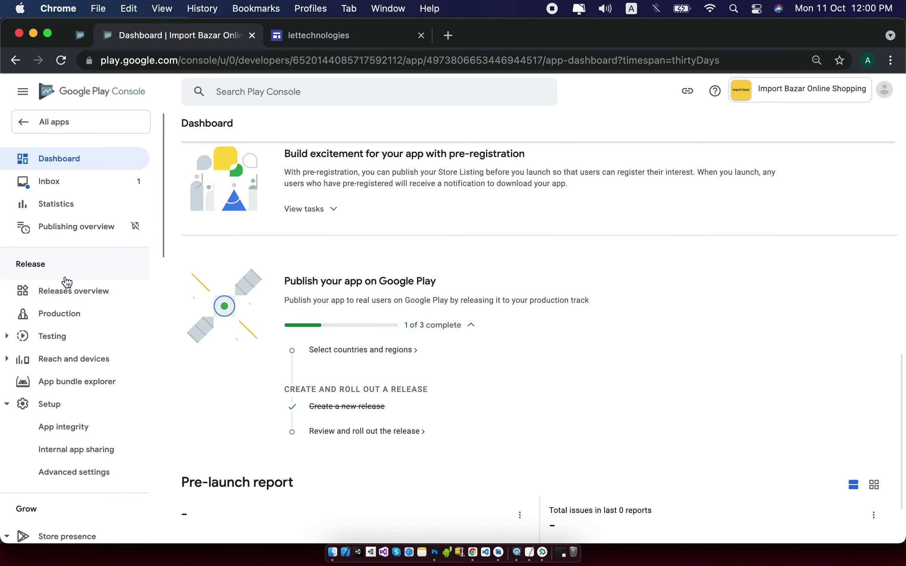
{"action": "left_click", "coordinate": [60, 317]}
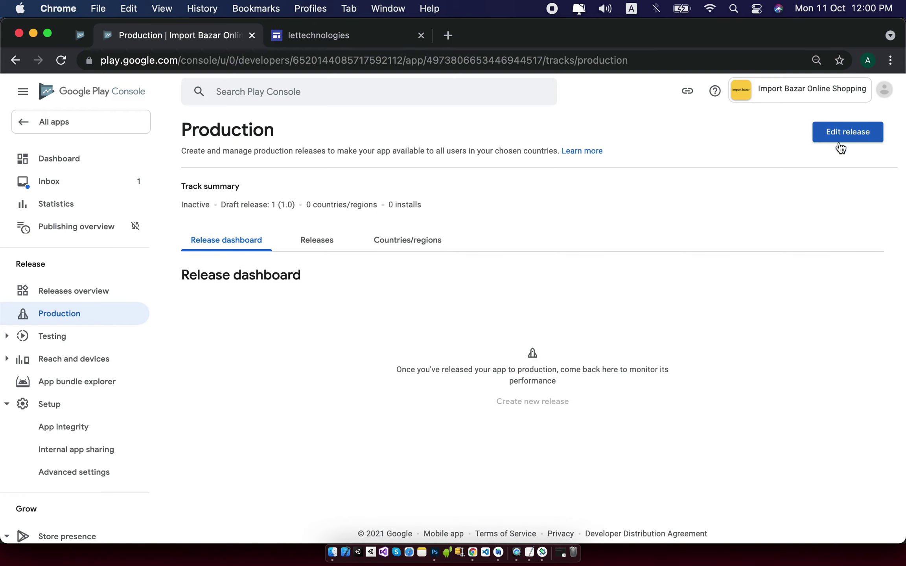
{"action": "left_click", "coordinate": [839, 140]}
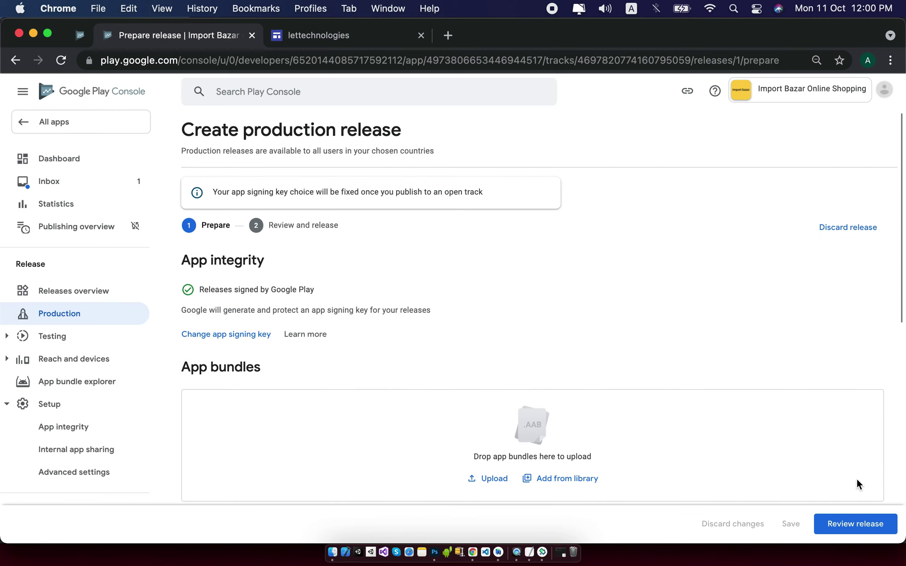
{"action": "left_click", "coordinate": [862, 525]}
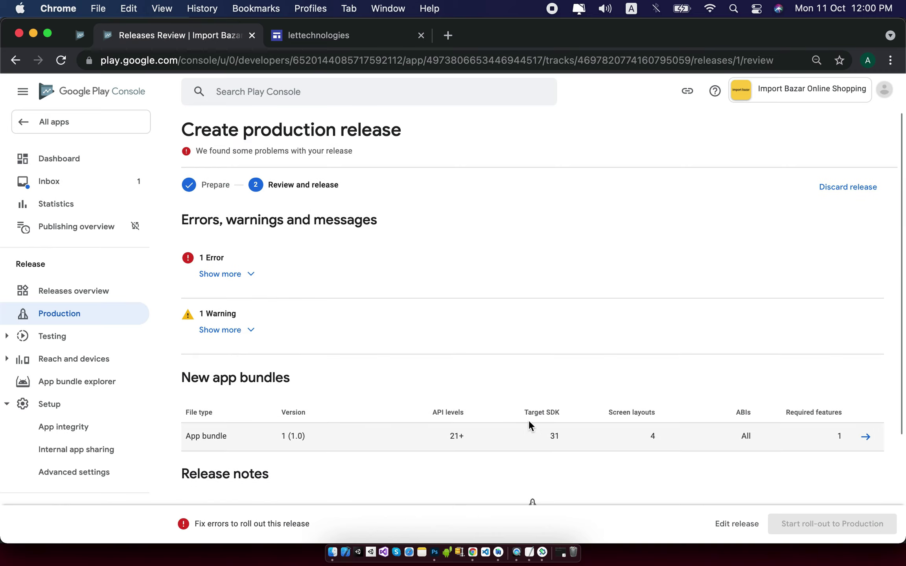
{"action": "left_click", "coordinate": [248, 272]}
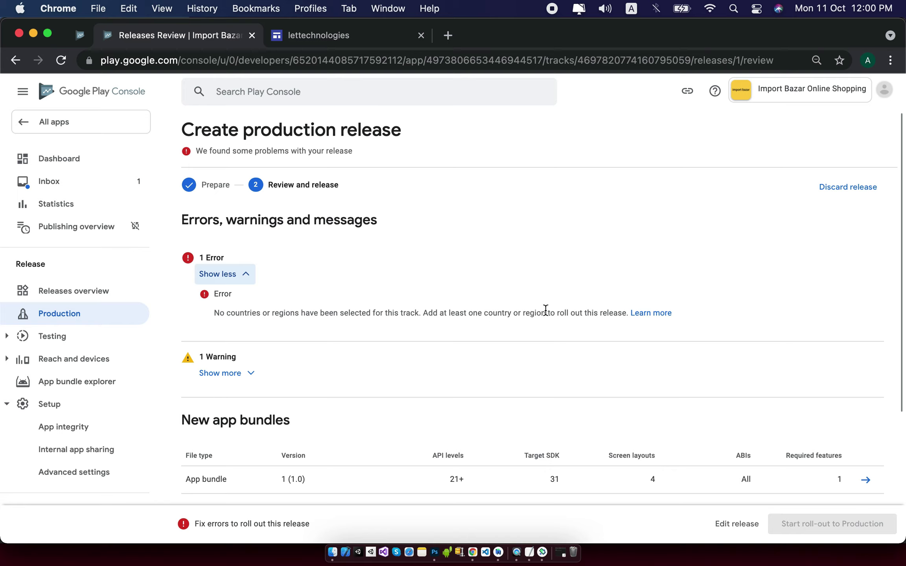
Open Setup > Advanced settings from the sidebar to check the app availability tab.
{"action": "left_click_drag", "start_coordinate": [626, 314], "coordinate": [215, 309]}
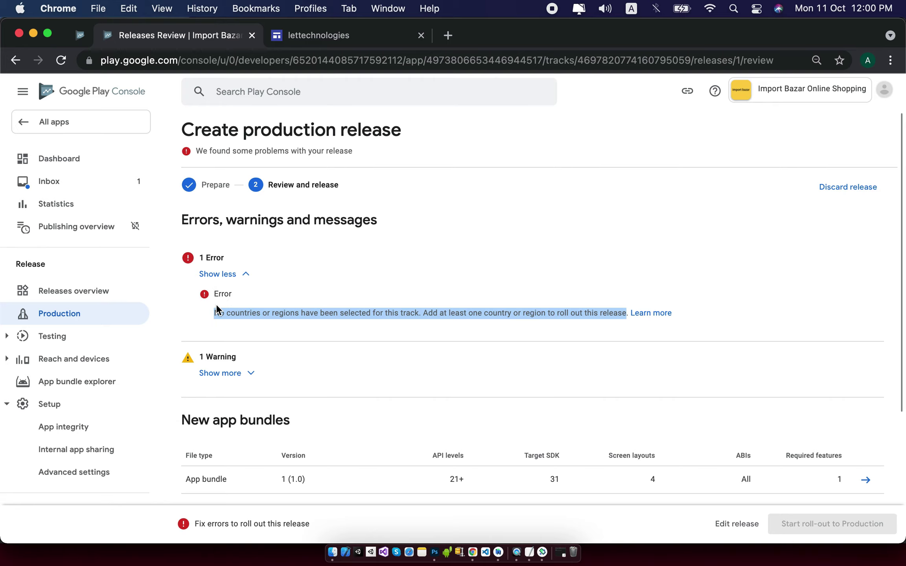
{"action": "scroll", "coordinate": [216, 306], "scroll_direction": "down", "scroll_amount": 1}
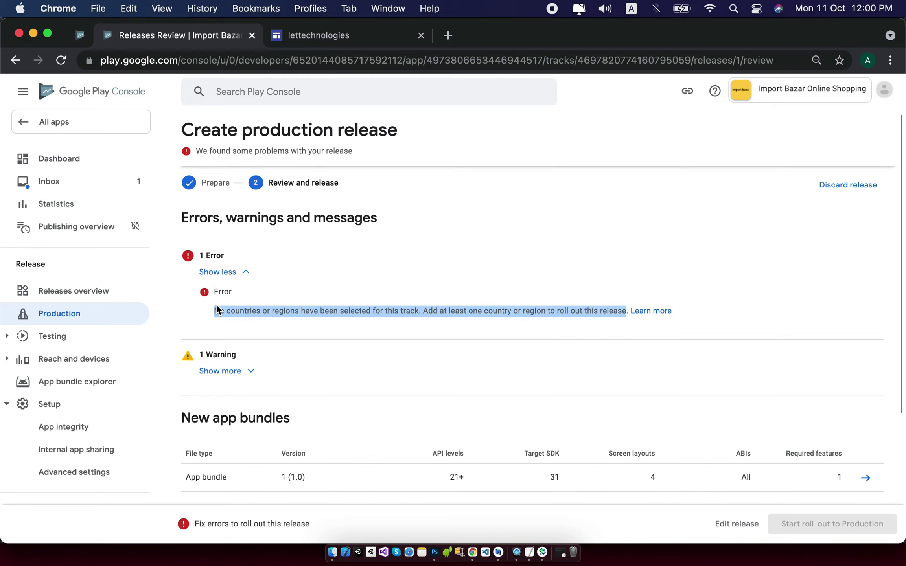
{"action": "scroll", "coordinate": [122, 358], "scroll_direction": "down", "scroll_amount": 5}
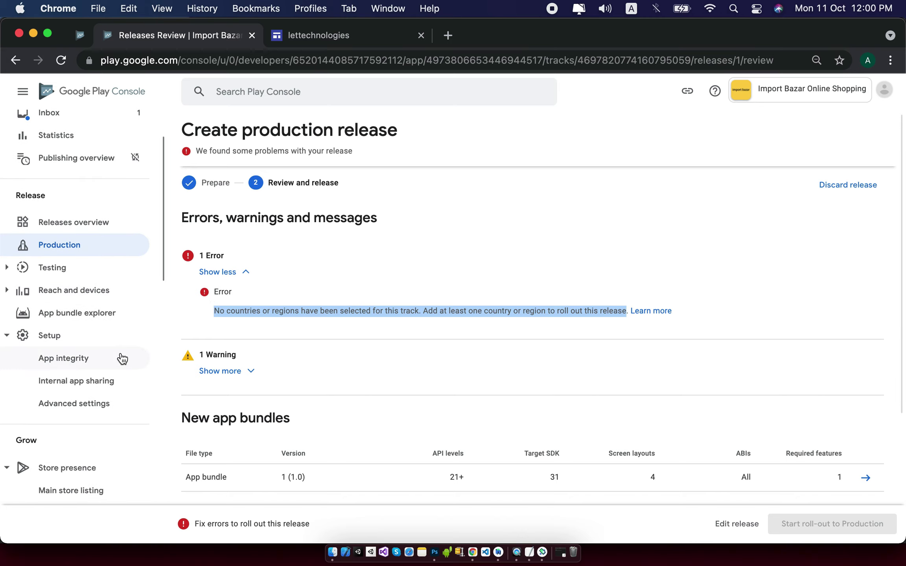
{"action": "scroll", "coordinate": [122, 359], "scroll_direction": "down", "scroll_amount": 5}
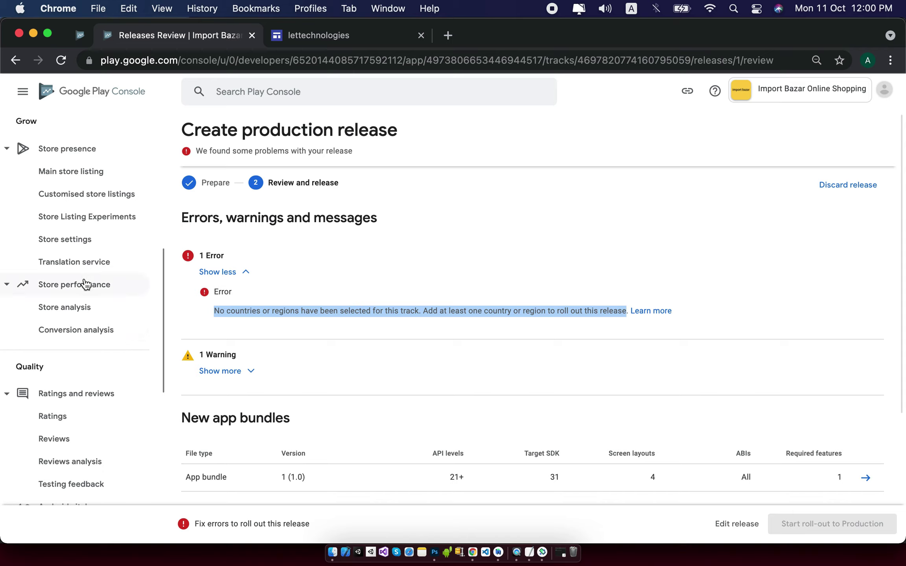
{"action": "scroll", "coordinate": [78, 265], "scroll_direction": "down", "scroll_amount": 1}
{"action": "scroll", "coordinate": [75, 263], "scroll_direction": "down", "scroll_amount": 10}
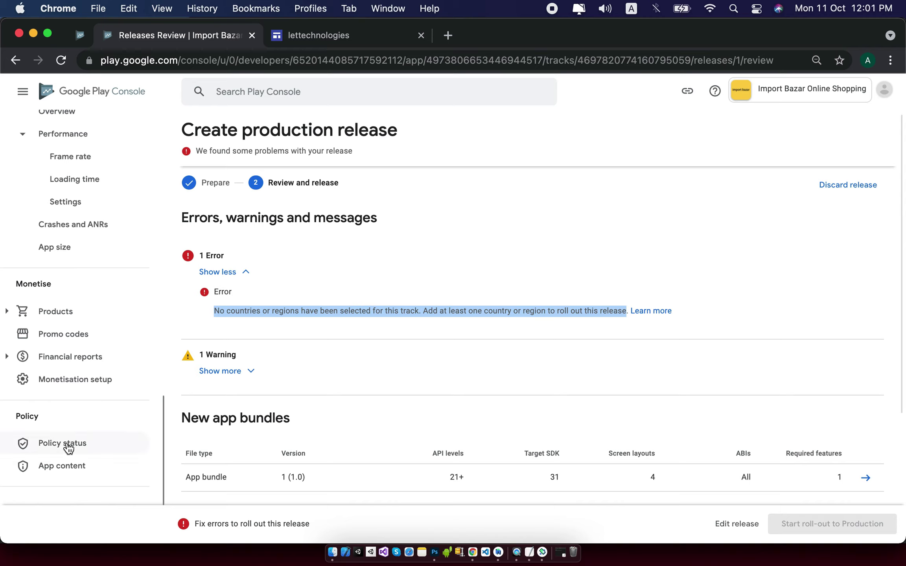
{"action": "scroll", "coordinate": [67, 368], "scroll_direction": "up", "scroll_amount": 2}
{"action": "scroll", "coordinate": [68, 363], "scroll_direction": "up", "scroll_amount": 5}
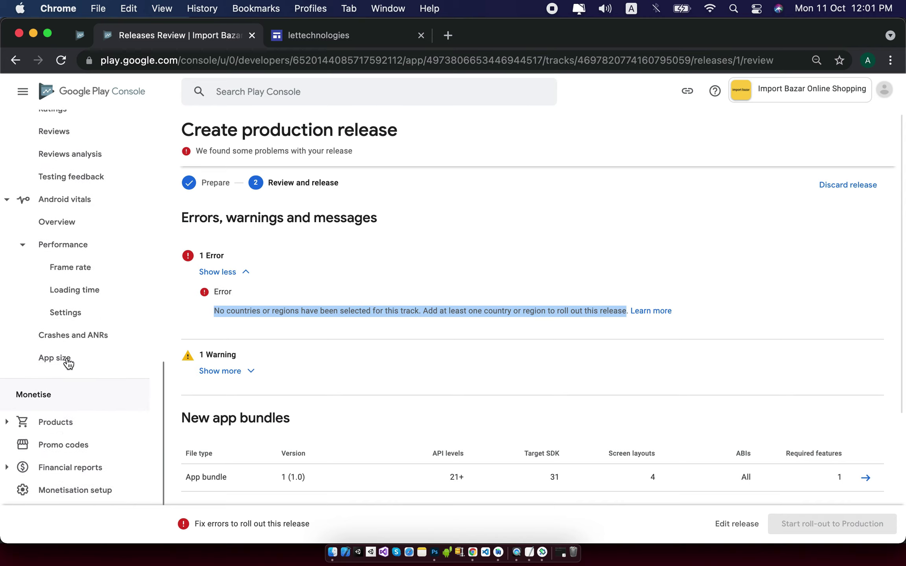
{"action": "scroll", "coordinate": [67, 364], "scroll_direction": "up", "scroll_amount": 3}
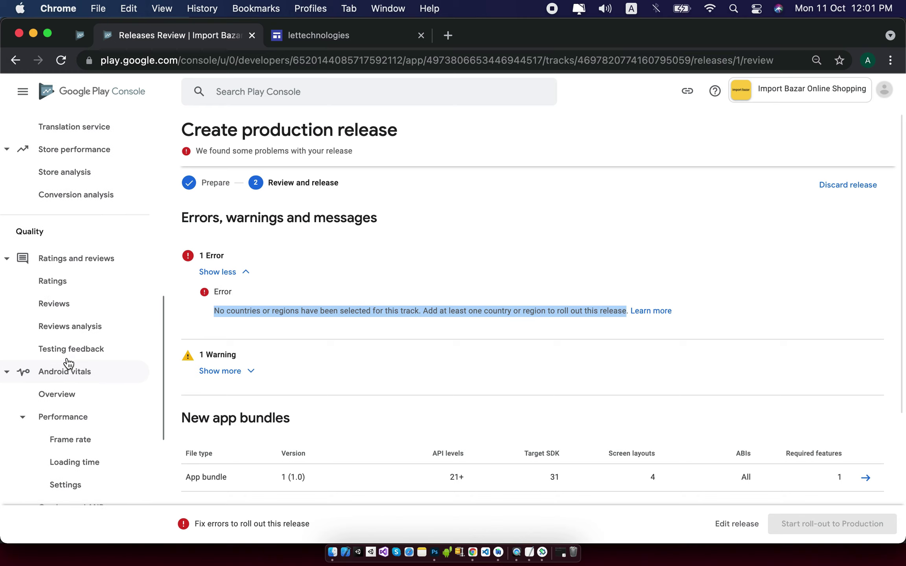
{"action": "scroll", "coordinate": [68, 364], "scroll_direction": "up", "scroll_amount": 2}
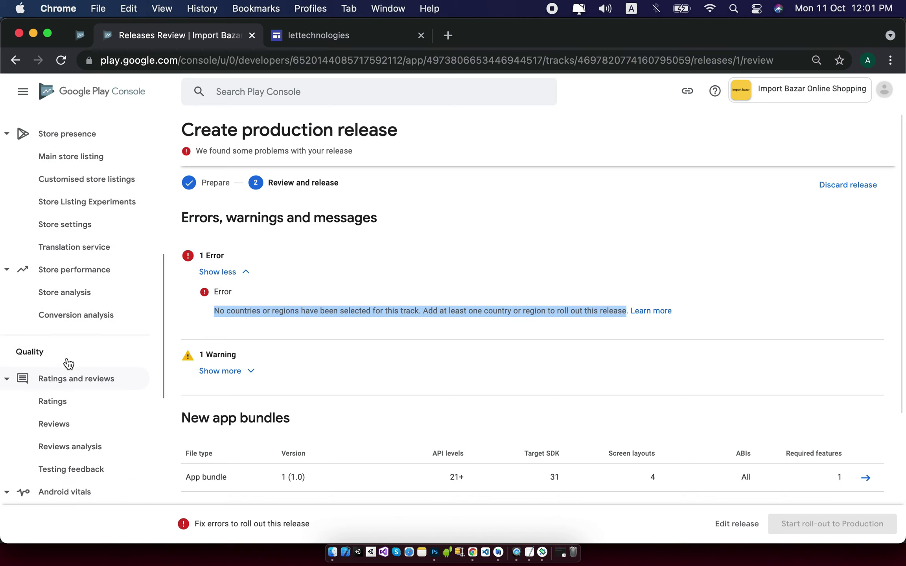
{"action": "scroll", "coordinate": [67, 359], "scroll_direction": "up", "scroll_amount": 2}
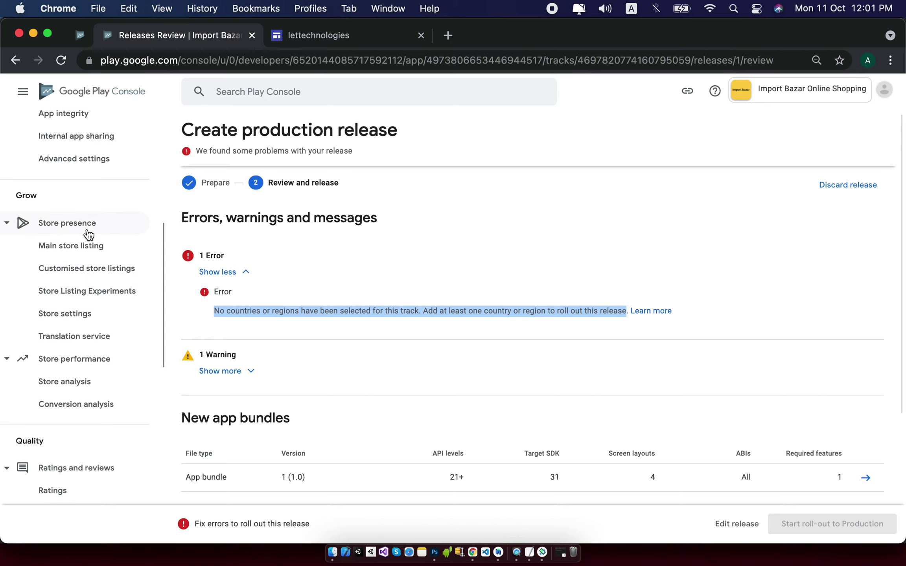
{"action": "scroll", "coordinate": [87, 234], "scroll_direction": "up", "scroll_amount": 2}
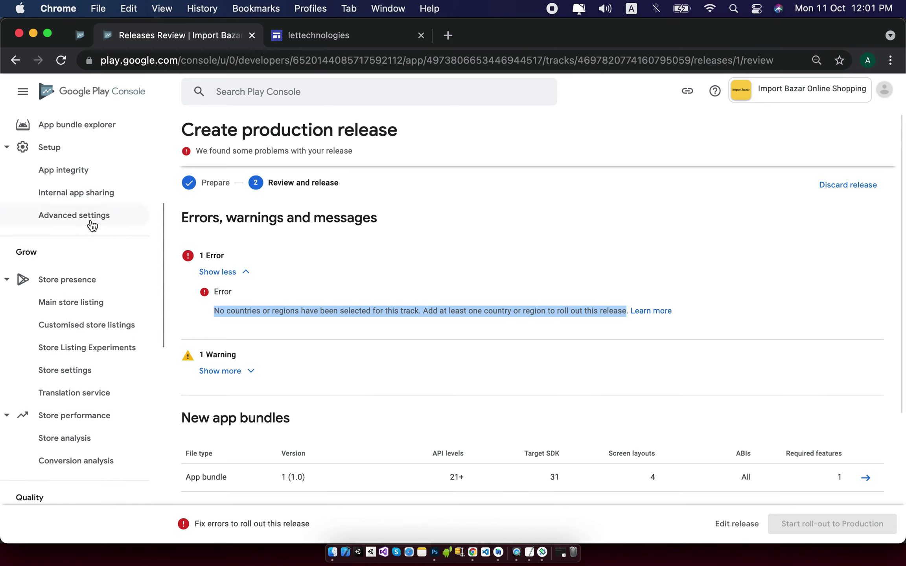
{"action": "left_click", "coordinate": [92, 226]}
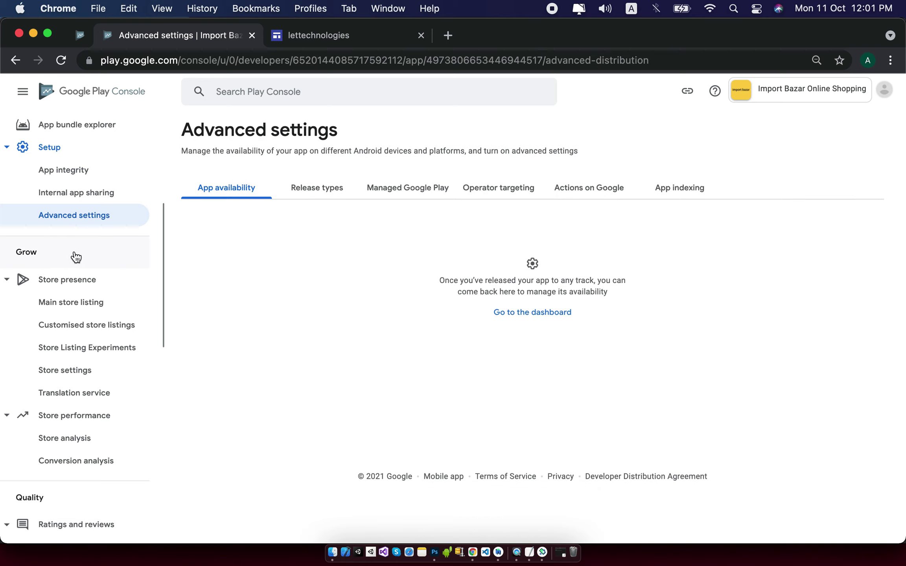
From the dashboard's 'Publish your app on Google Play' tasks, open the production track's Countries/regions tab.
{"action": "scroll", "coordinate": [76, 257], "scroll_direction": "up", "scroll_amount": 2}
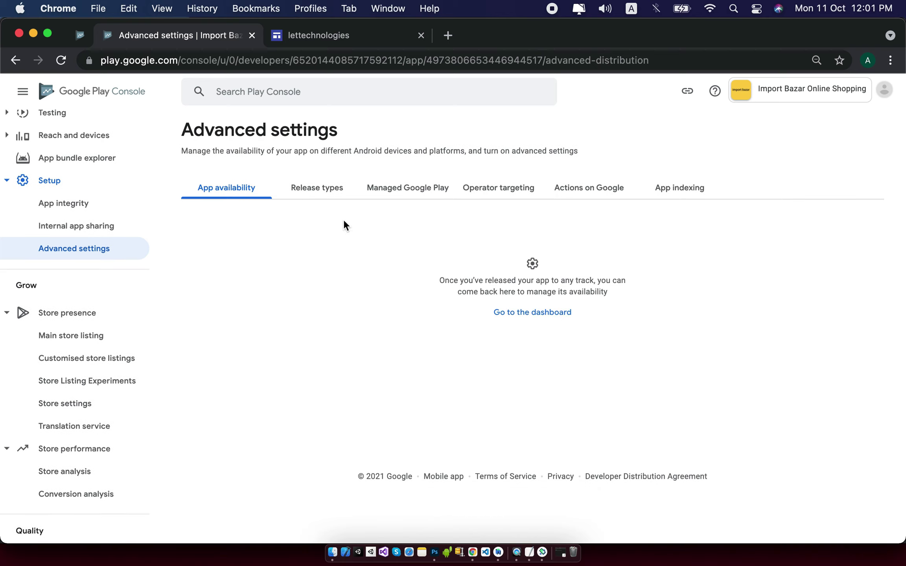
{"action": "left_click", "coordinate": [542, 313]}
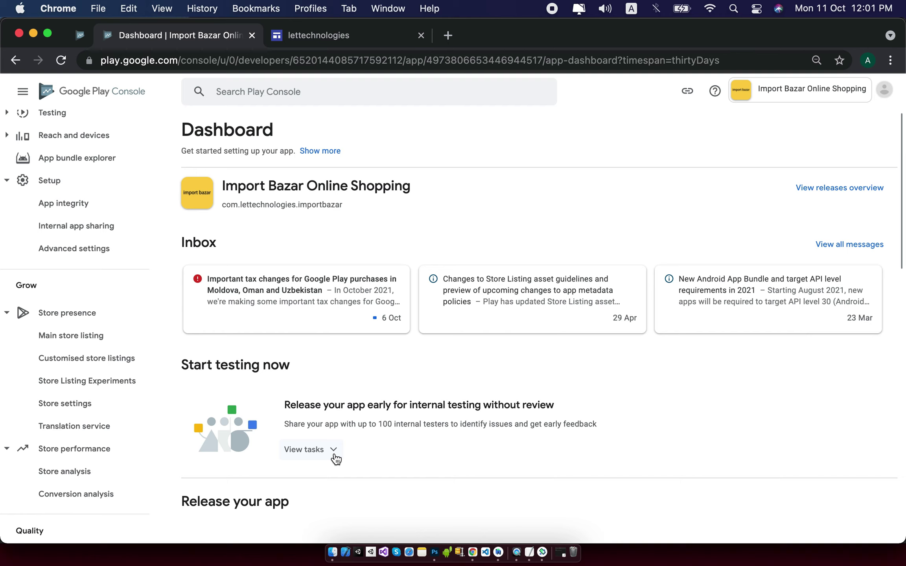
{"action": "scroll", "coordinate": [334, 457], "scroll_direction": "down", "scroll_amount": 7}
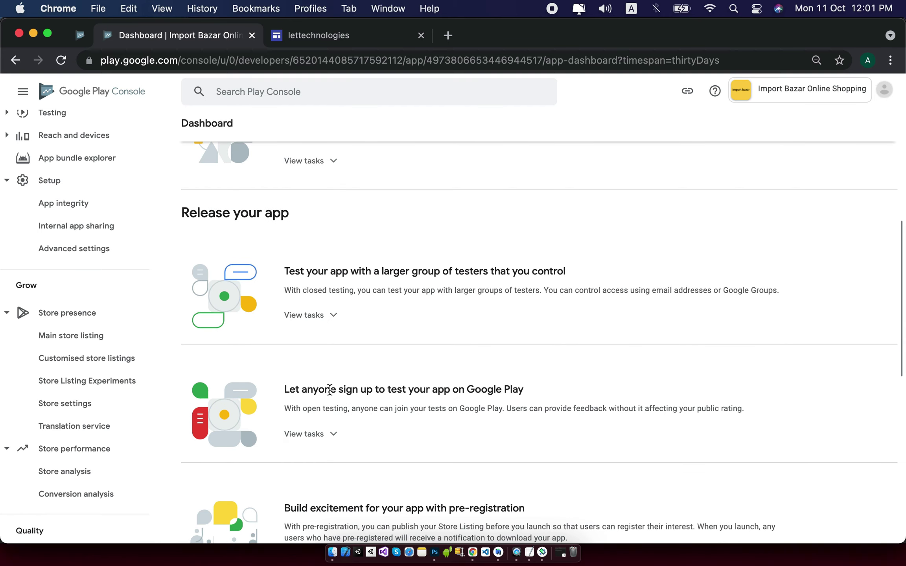
{"action": "scroll", "coordinate": [329, 389], "scroll_direction": "down", "scroll_amount": 6}
{"action": "left_click", "coordinate": [459, 426]}
{"action": "left_click", "coordinate": [460, 427]}
{"action": "scroll", "coordinate": [459, 425], "scroll_direction": "down", "scroll_amount": 2}
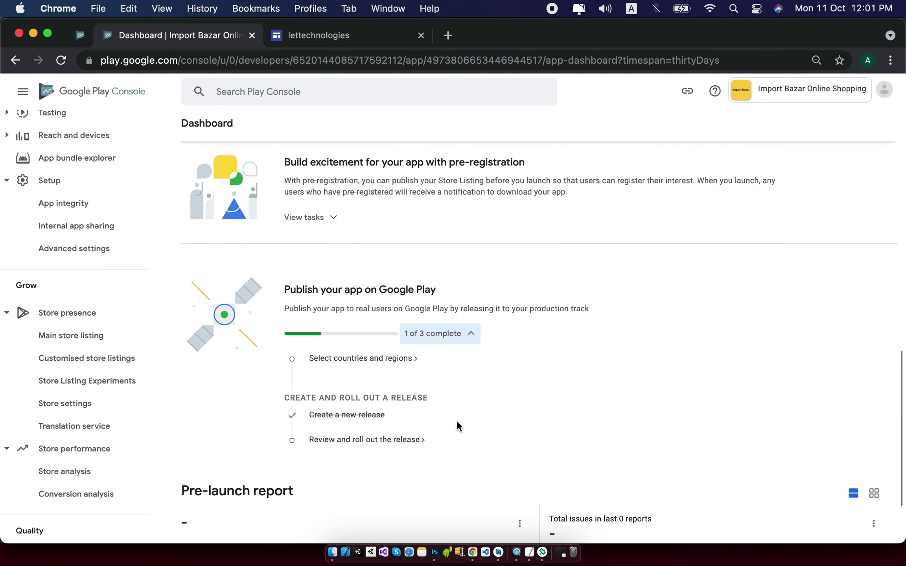
{"action": "left_click", "coordinate": [403, 441]}
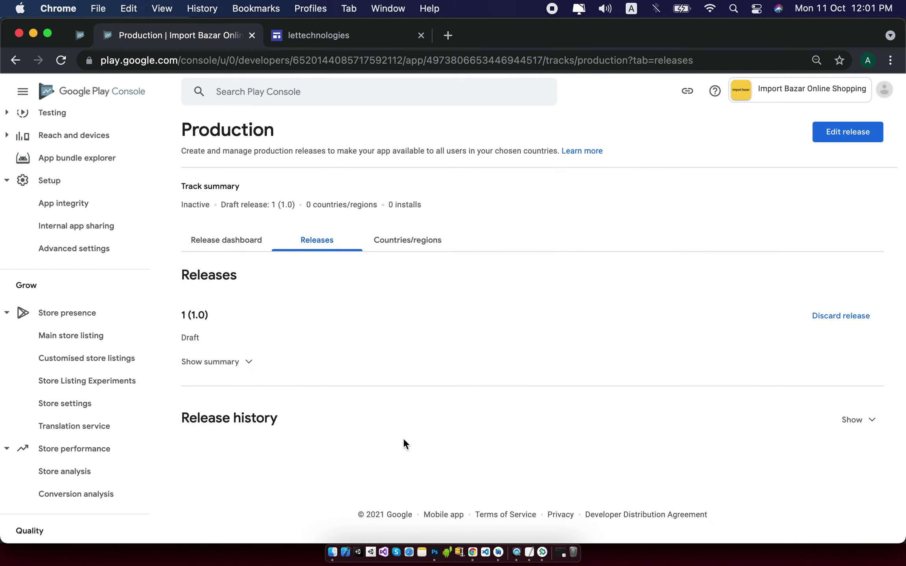
{"action": "left_click", "coordinate": [423, 249]}
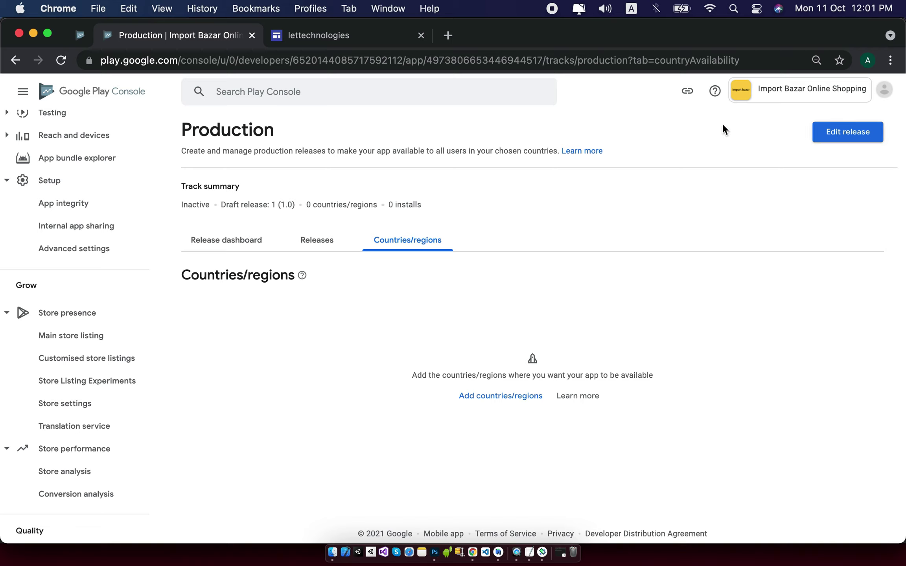
Add all 176 countries/regions plus Rest of World to the production track.
{"action": "scroll", "coordinate": [136, 378], "scroll_direction": "down", "scroll_amount": 5}
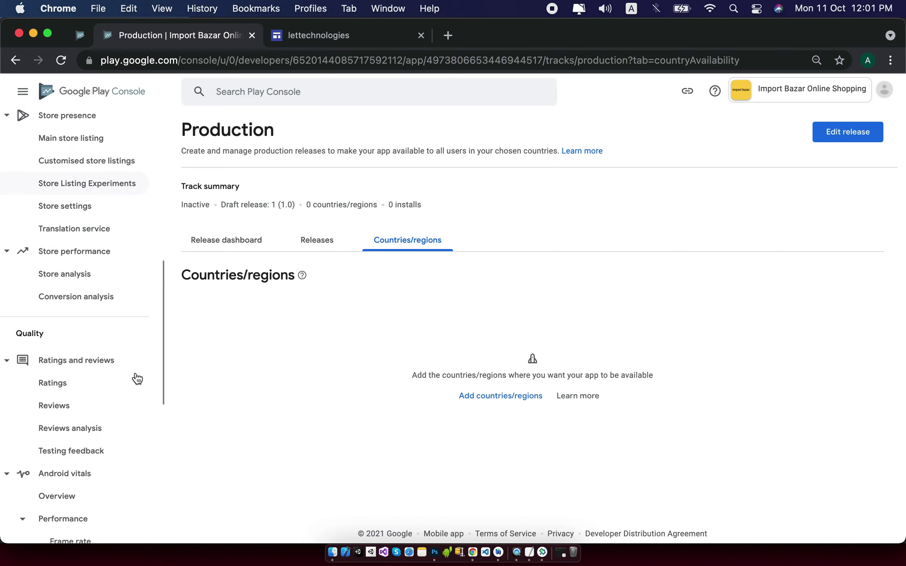
{"action": "left_click", "coordinate": [512, 399]}
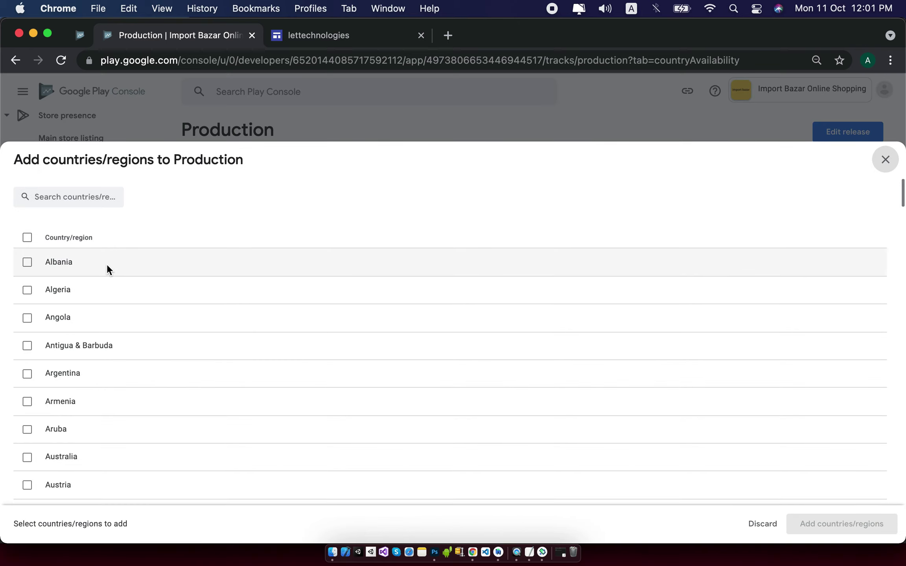
{"action": "left_click", "coordinate": [27, 237]}
{"action": "left_click", "coordinate": [844, 529]}
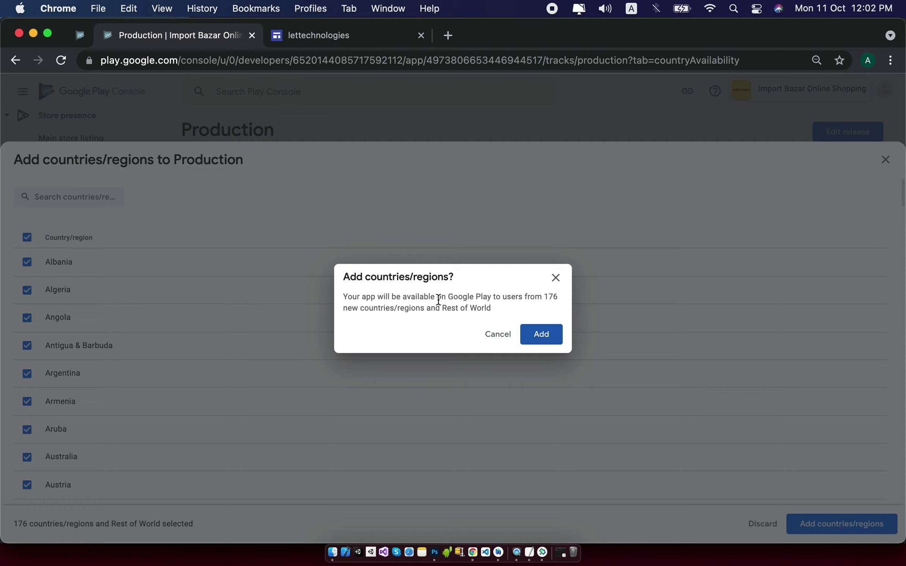
{"action": "left_click", "coordinate": [540, 335]}
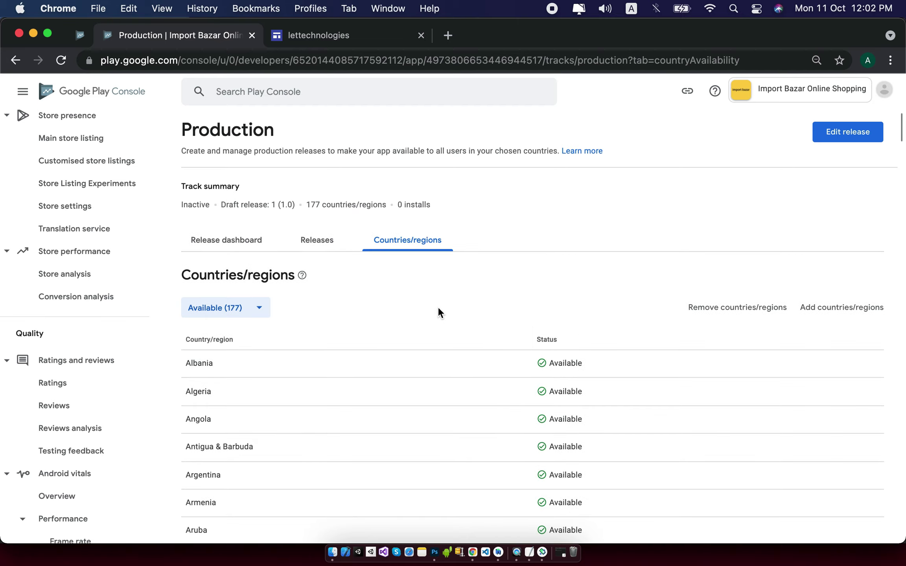
Reopen the production release review and expand the deobfuscation warning details.
{"action": "left_click", "coordinate": [848, 133]}
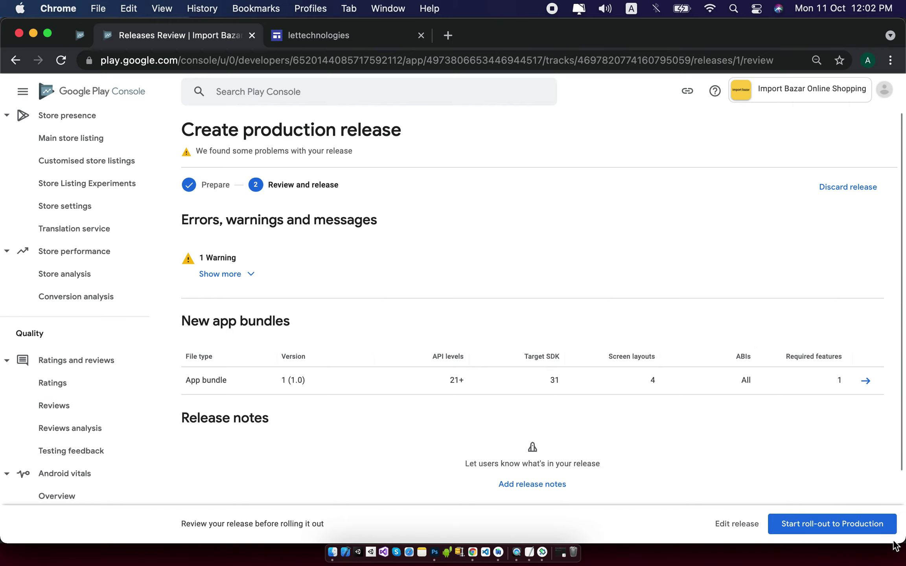
{"action": "left_click", "coordinate": [250, 275]}
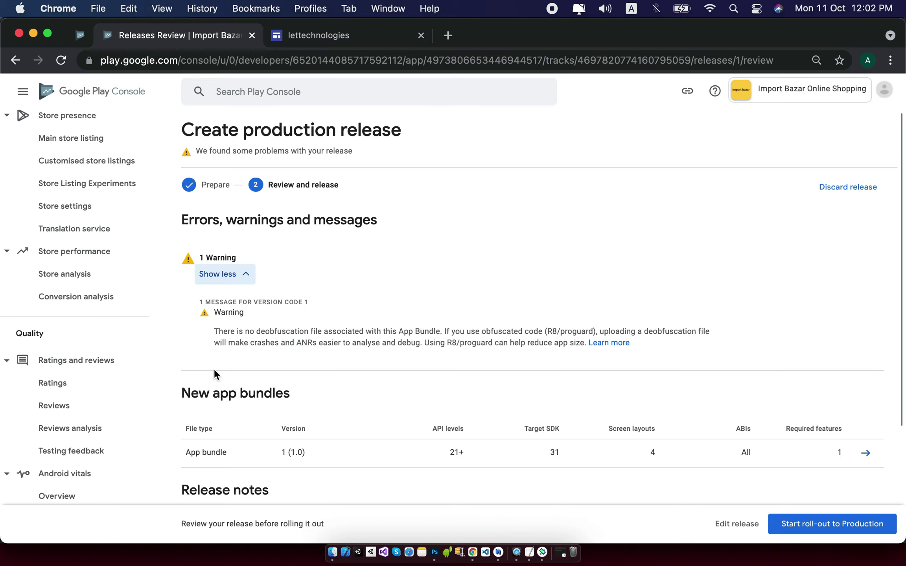
{"action": "triple_click", "coordinate": [549, 344]}
{"action": "scroll", "coordinate": [520, 353], "scroll_direction": "down", "scroll_amount": 3}
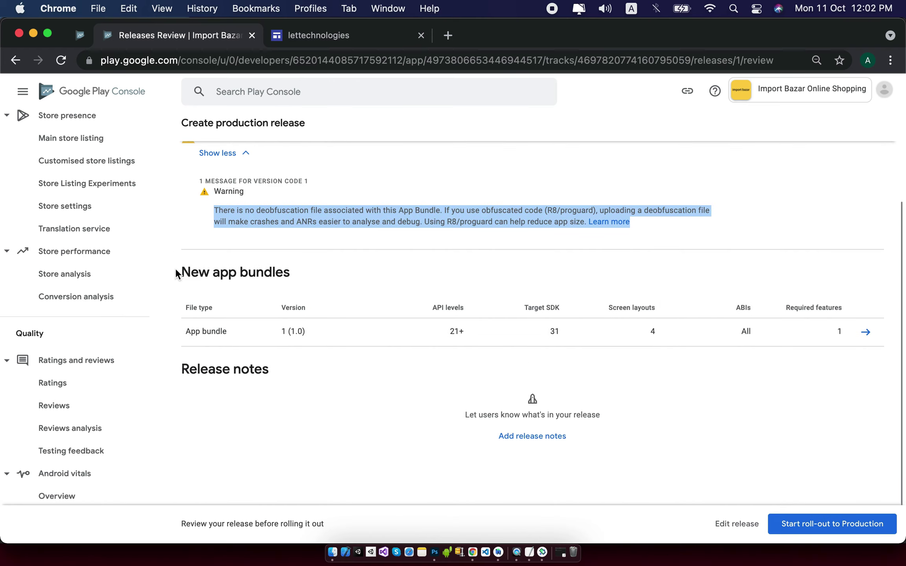
Start the roll-out to Production and confirm it in the Rollout dialog.
{"action": "left_click", "coordinate": [824, 523]}
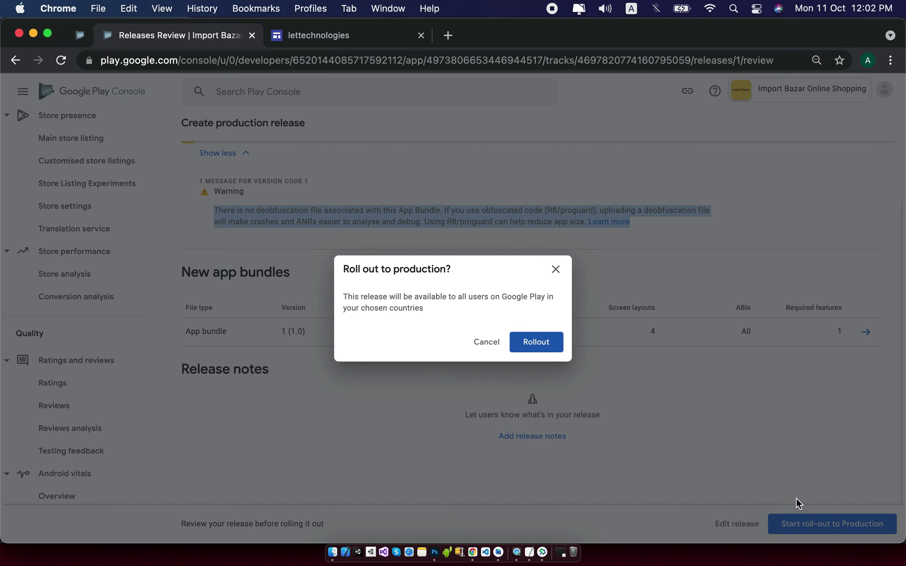
{"action": "left_click_drag", "start_coordinate": [345, 296], "coordinate": [426, 313]}
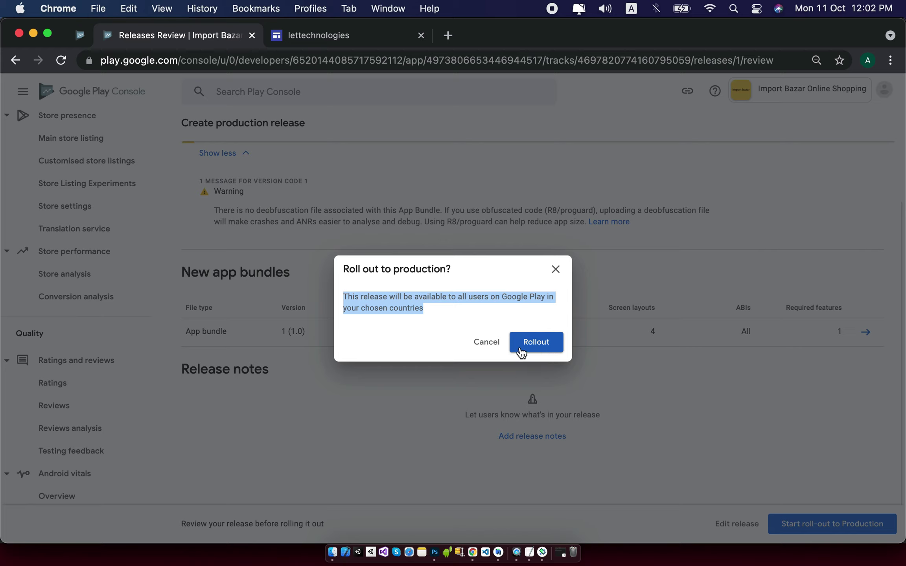
{"action": "left_click", "coordinate": [541, 339]}
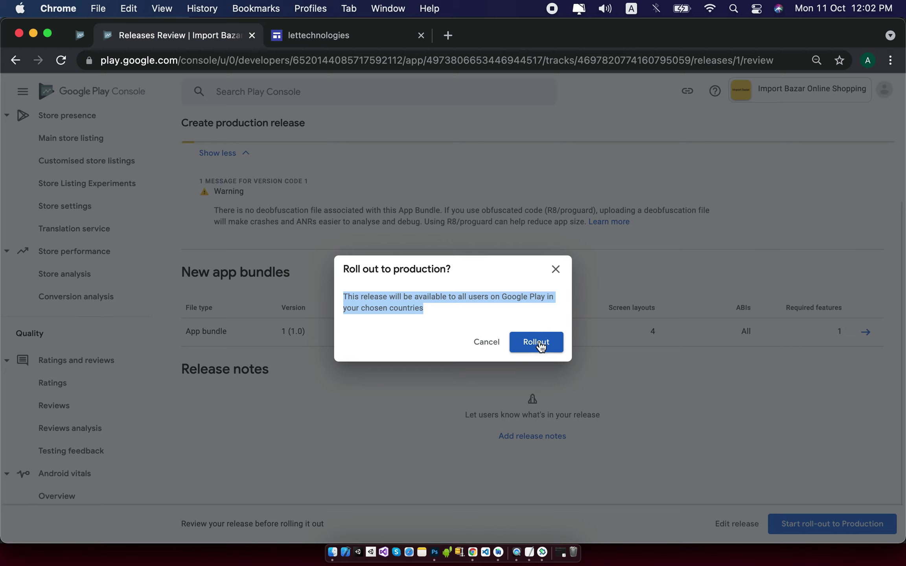